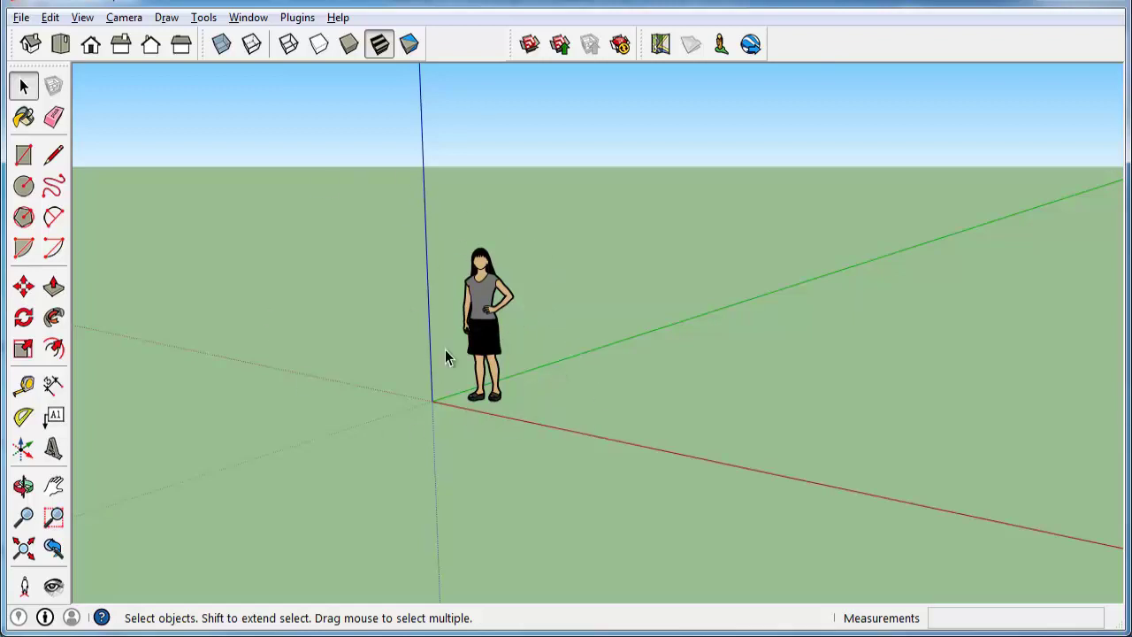
middle_click_drag(479, 318, 500, 367)
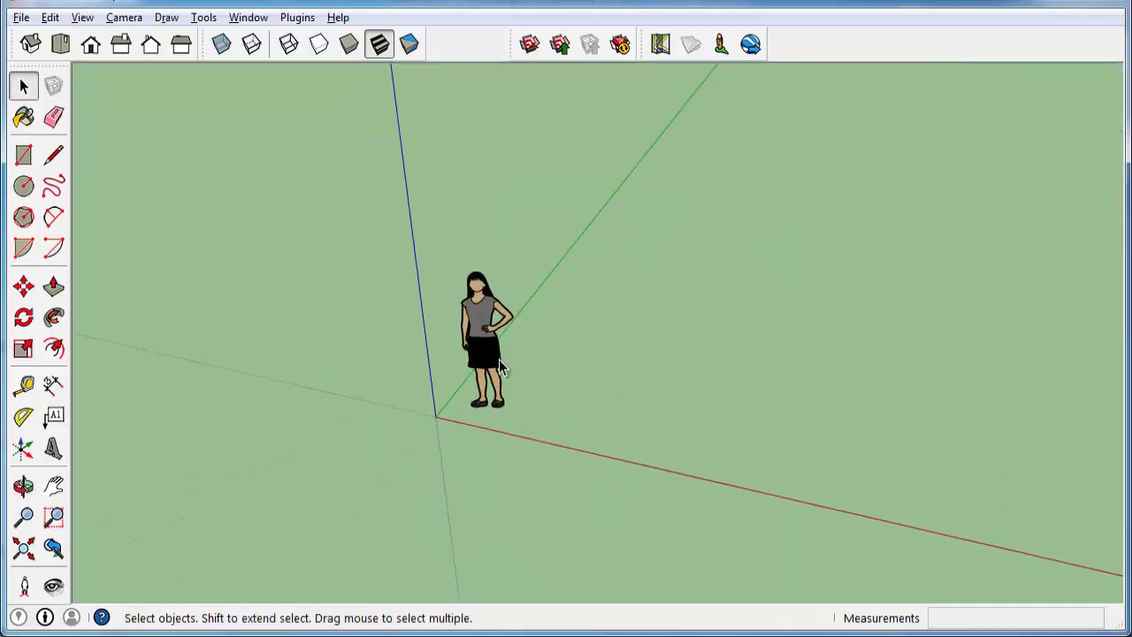
scroll(460, 315, "up", 5)
middle_click_drag(478, 308, 593, 208)
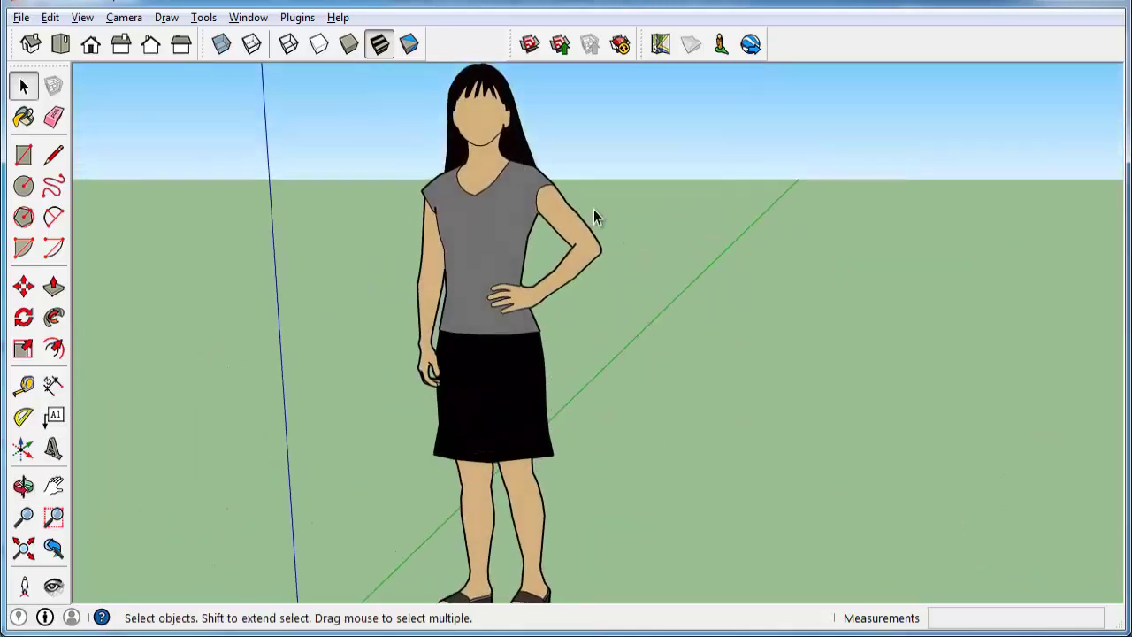
scroll(500, 266, "down", 3)
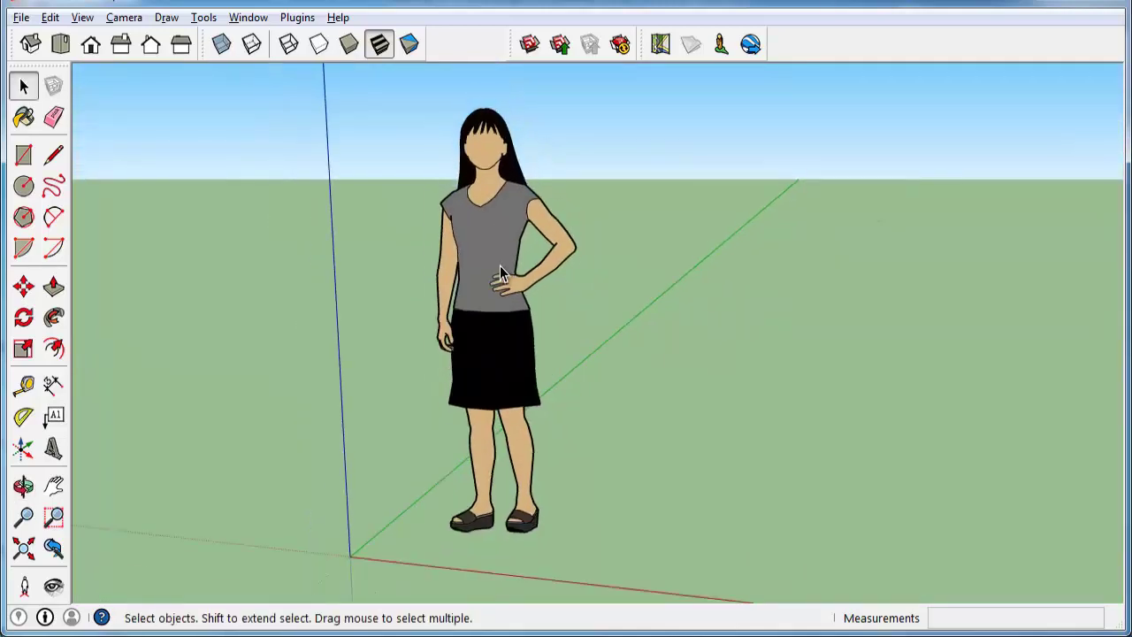
middle_click_drag(499, 266, 452, 313)
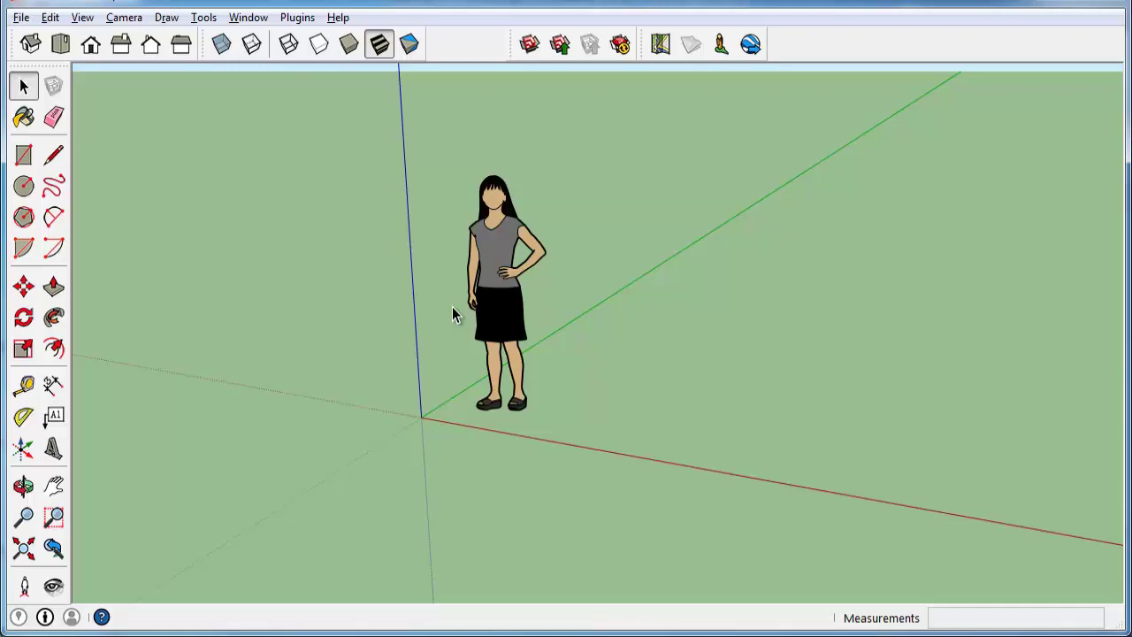
middle_click_drag(412, 335, 589, 339)
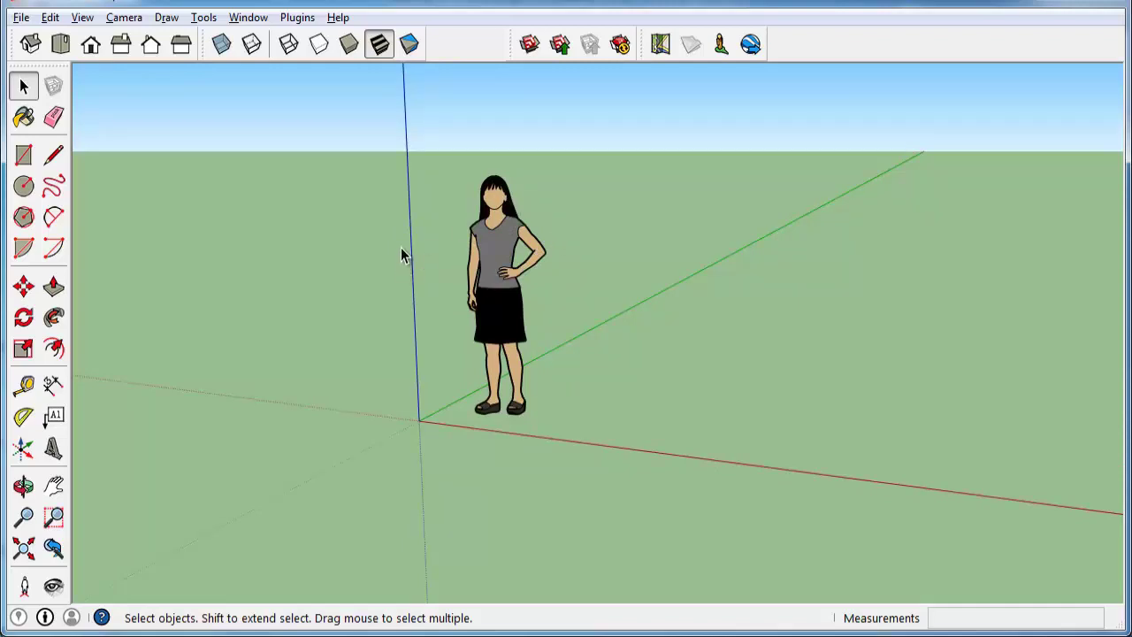
- Set the default drawing template to Construction Documentation with inch units and start a new model
left_click(248, 18)
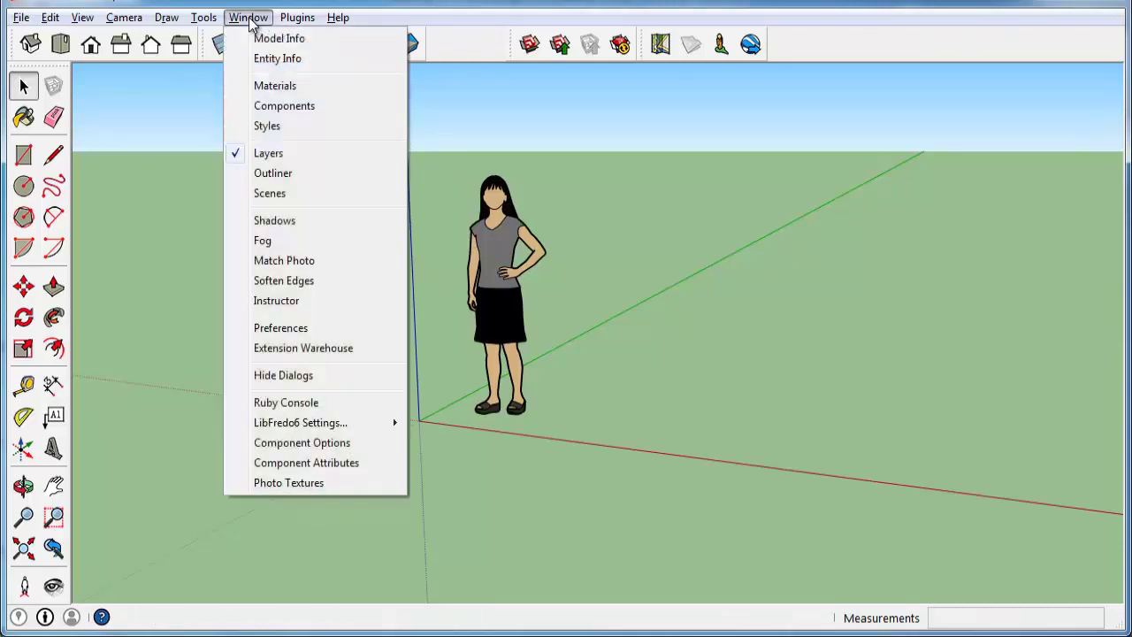
left_click(278, 333)
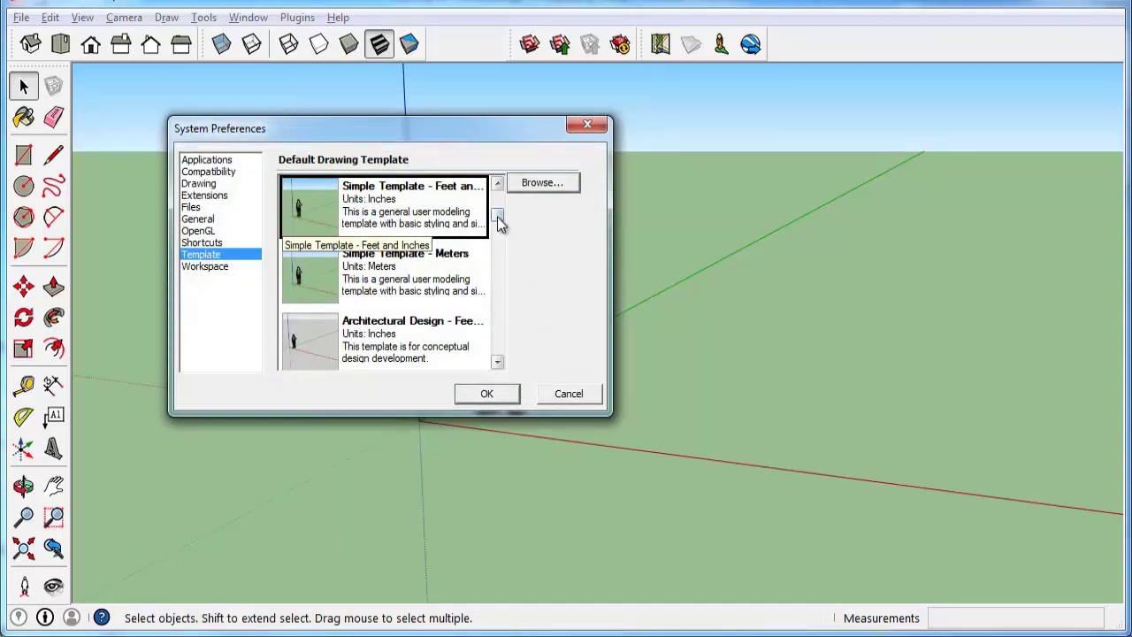
left_click_drag(498, 218, 496, 254)
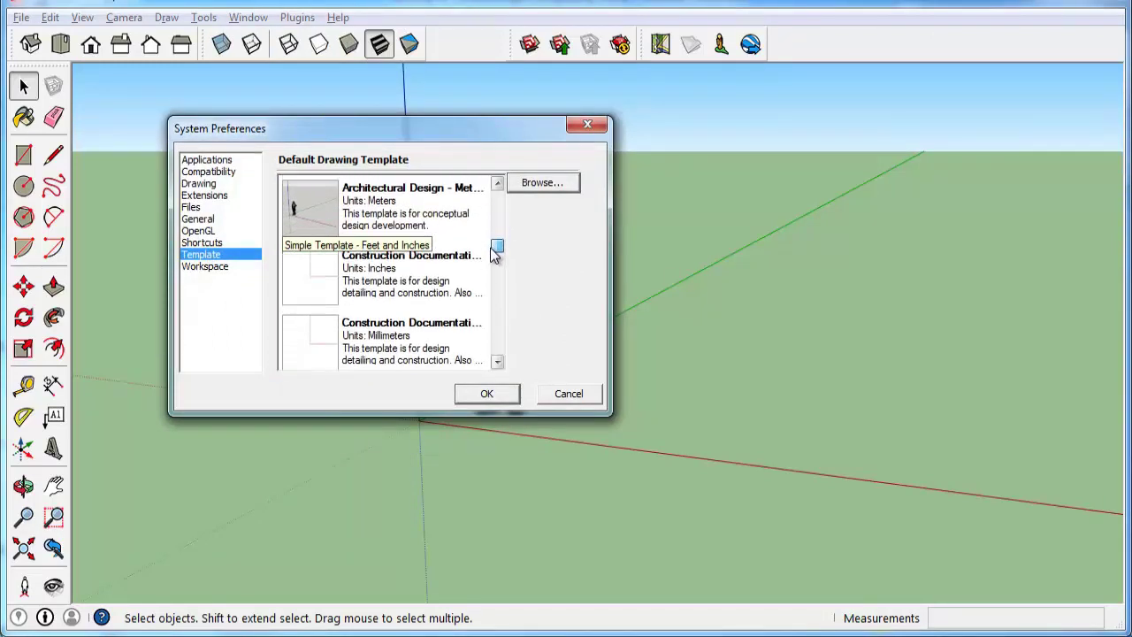
left_click(382, 273)
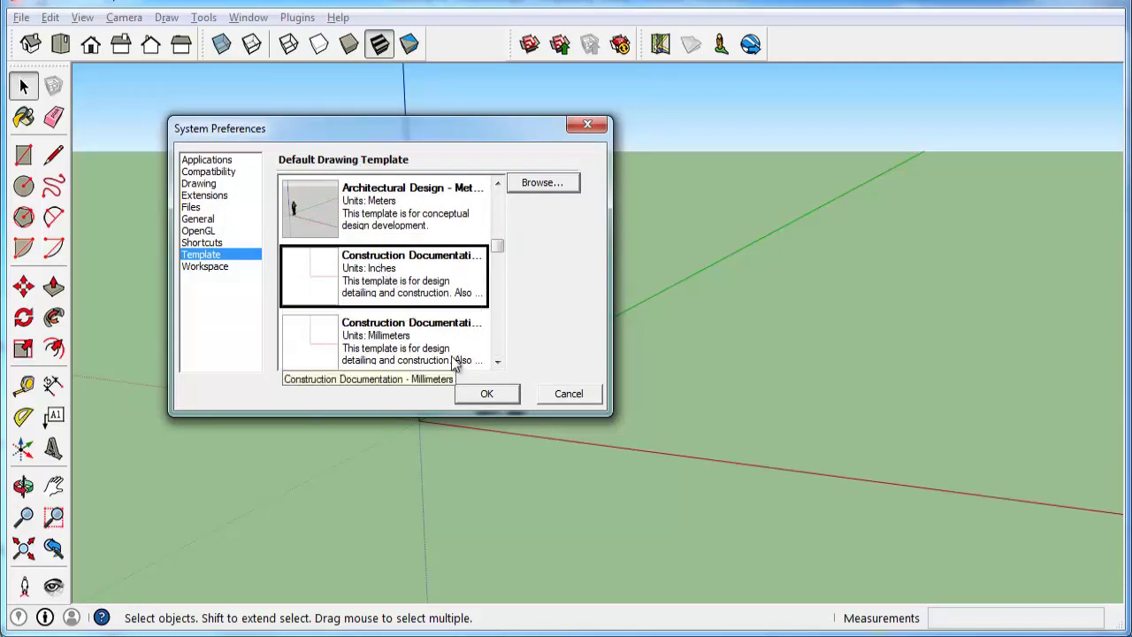
left_click(487, 394)
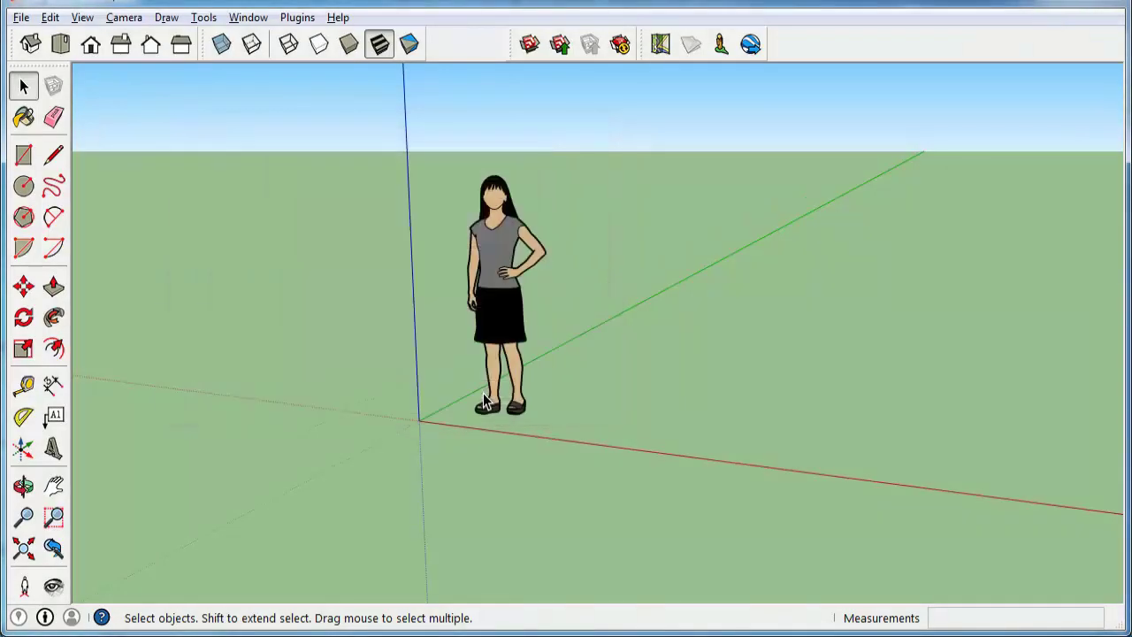
left_click(20, 17)
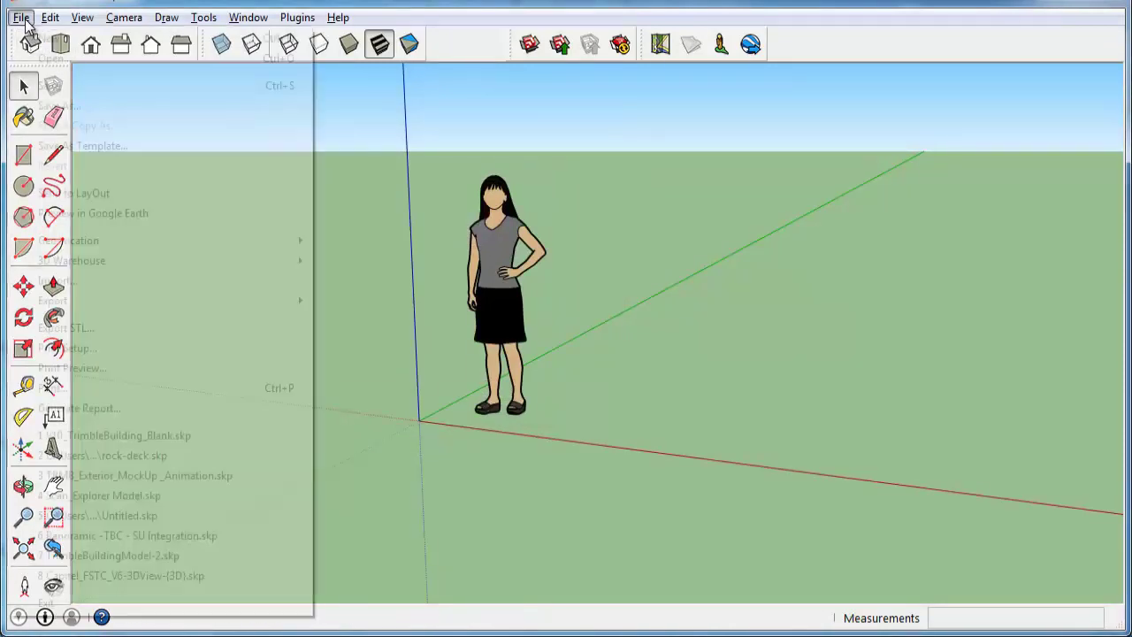
left_click(49, 39)
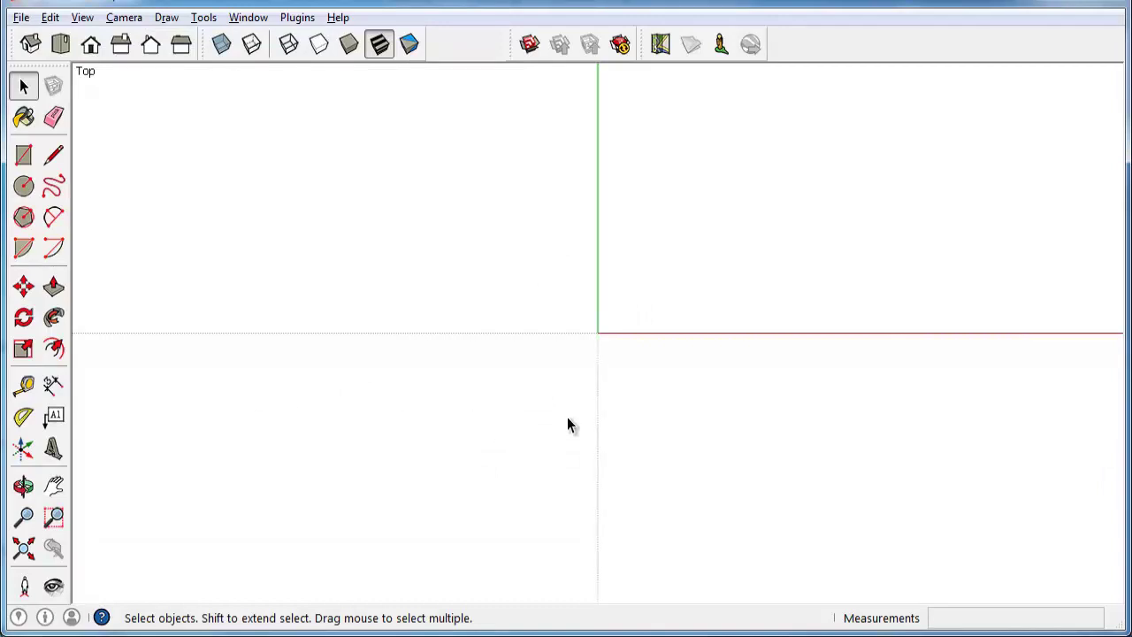
- Browse for an import in the desktop folder SletchUp for Contractors, filtering to All Supported Image Types
key("o")
left_click_drag(667, 465, 512, 57)
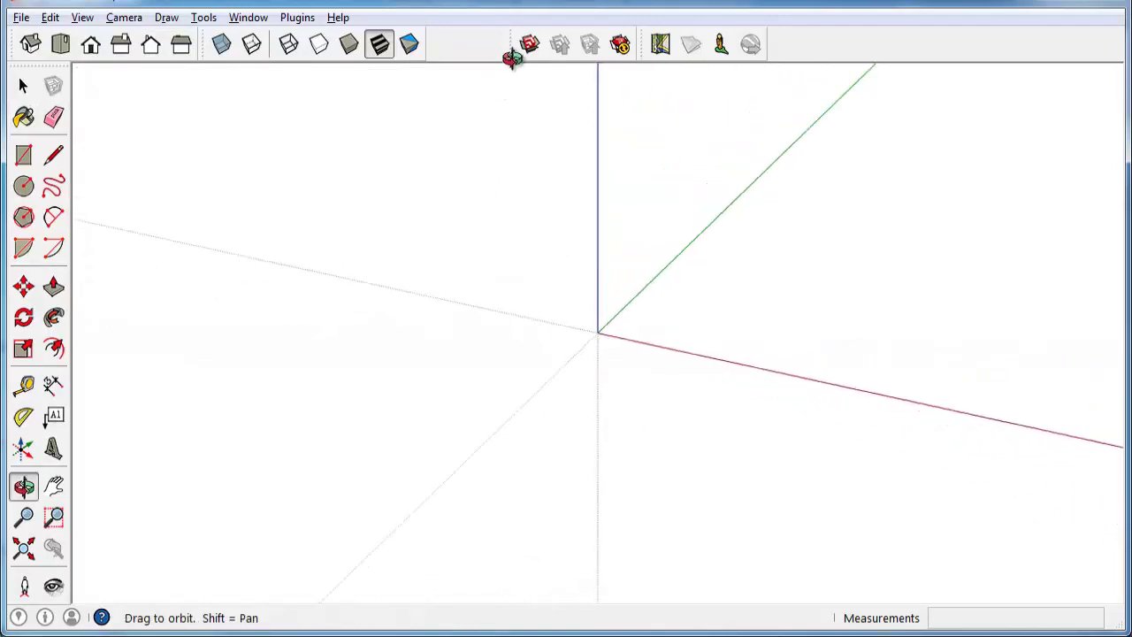
middle_click_drag(512, 58, 530, 3)
middle_click_drag(520, 382, 526, 346)
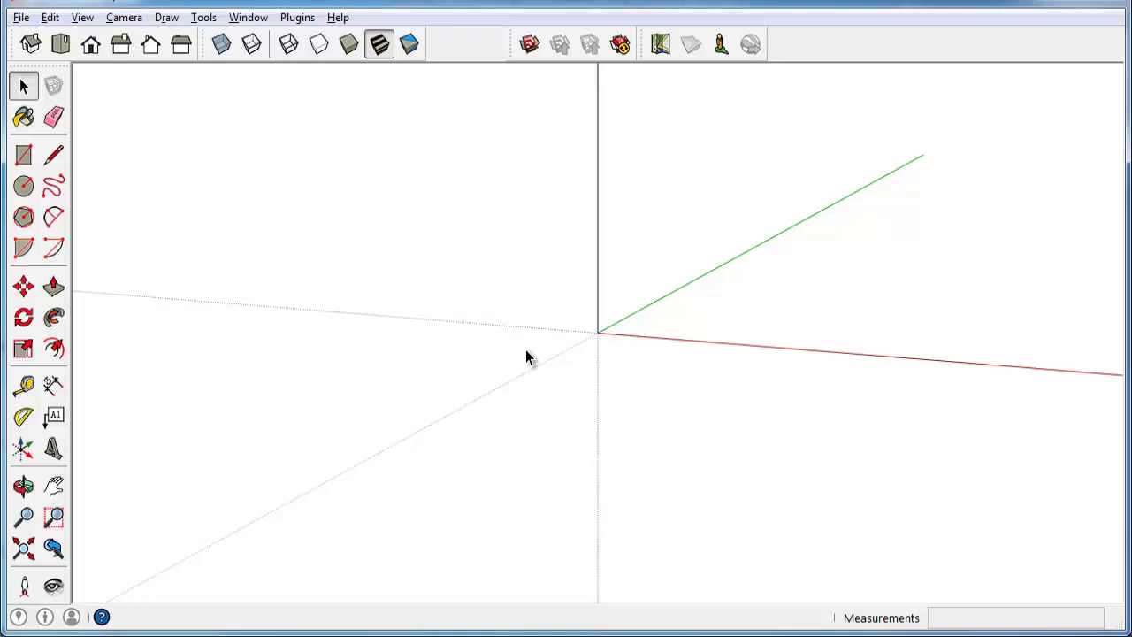
middle_click_drag(749, 348, 595, 355)
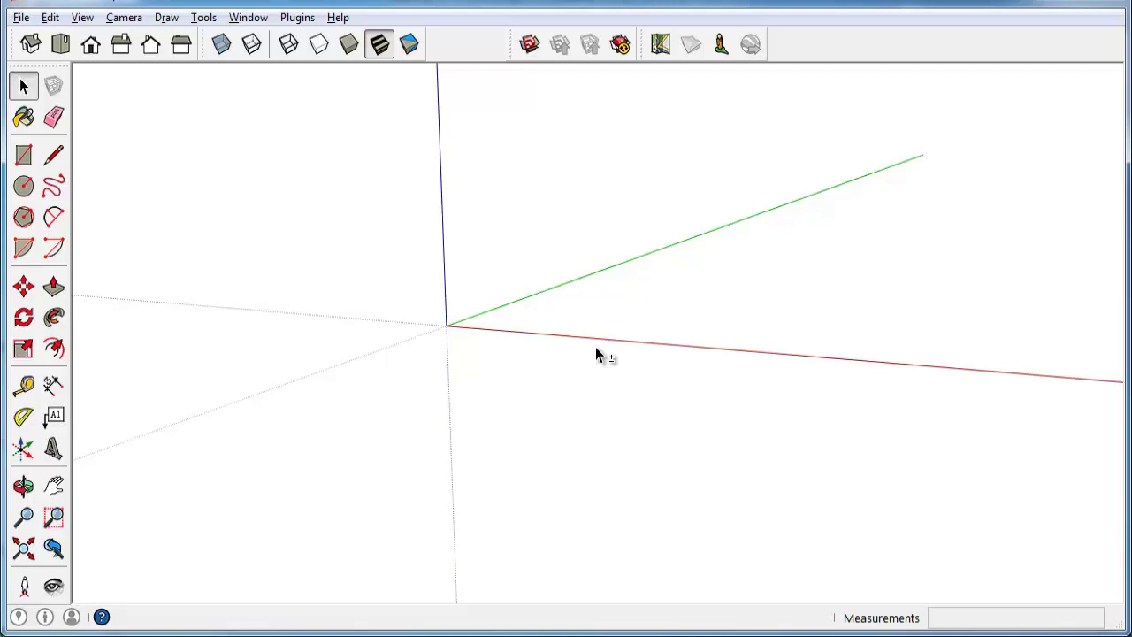
left_click(21, 17)
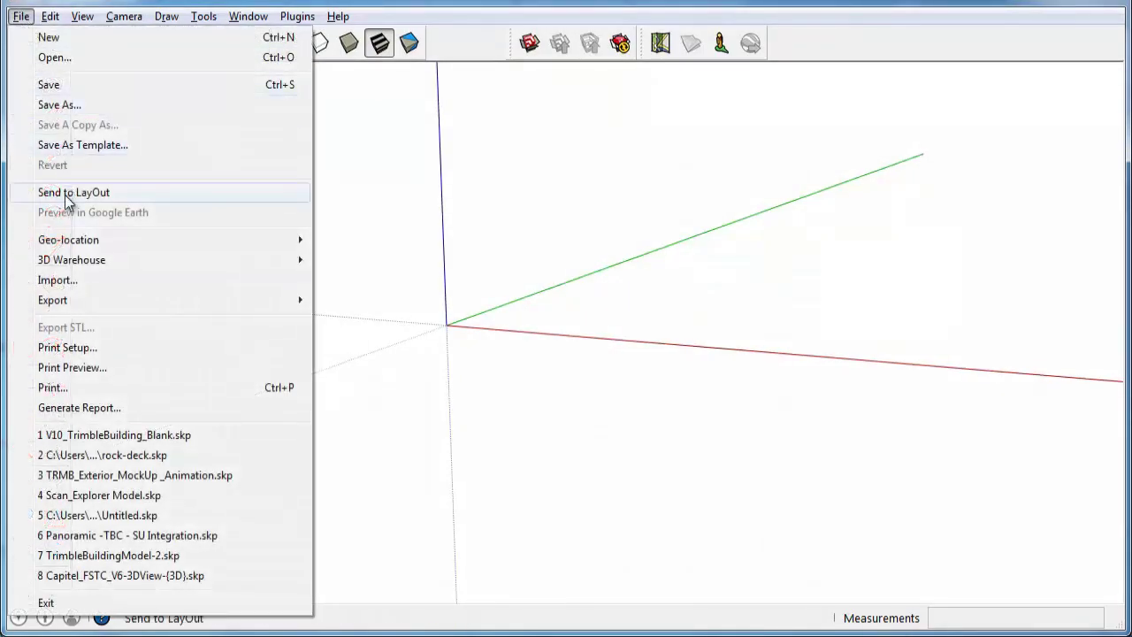
left_click(68, 283)
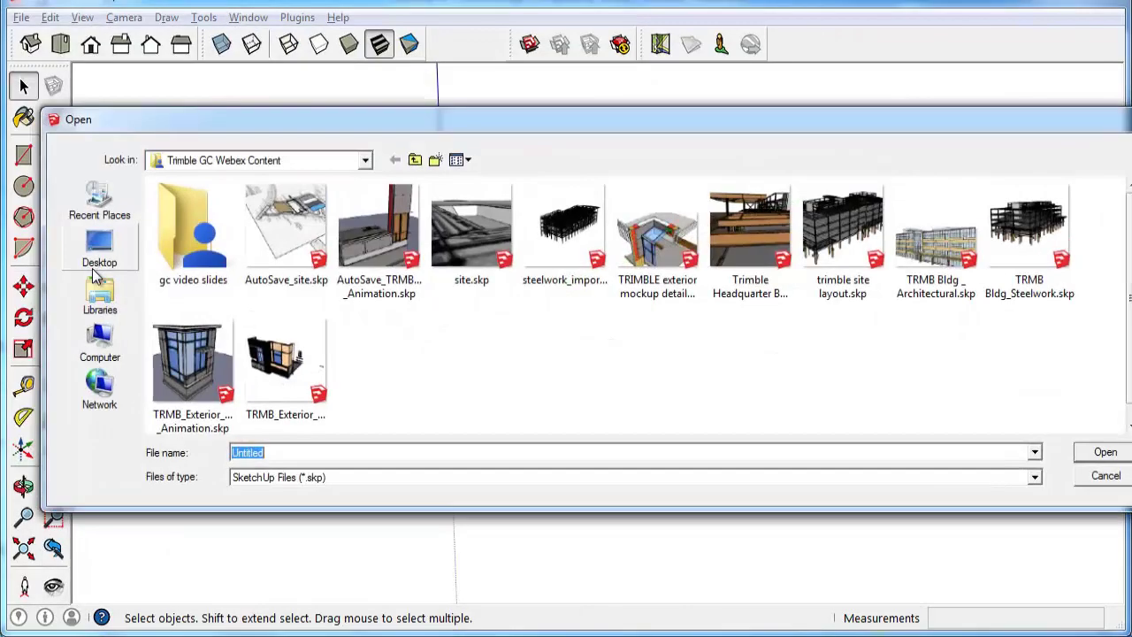
left_click(100, 252)
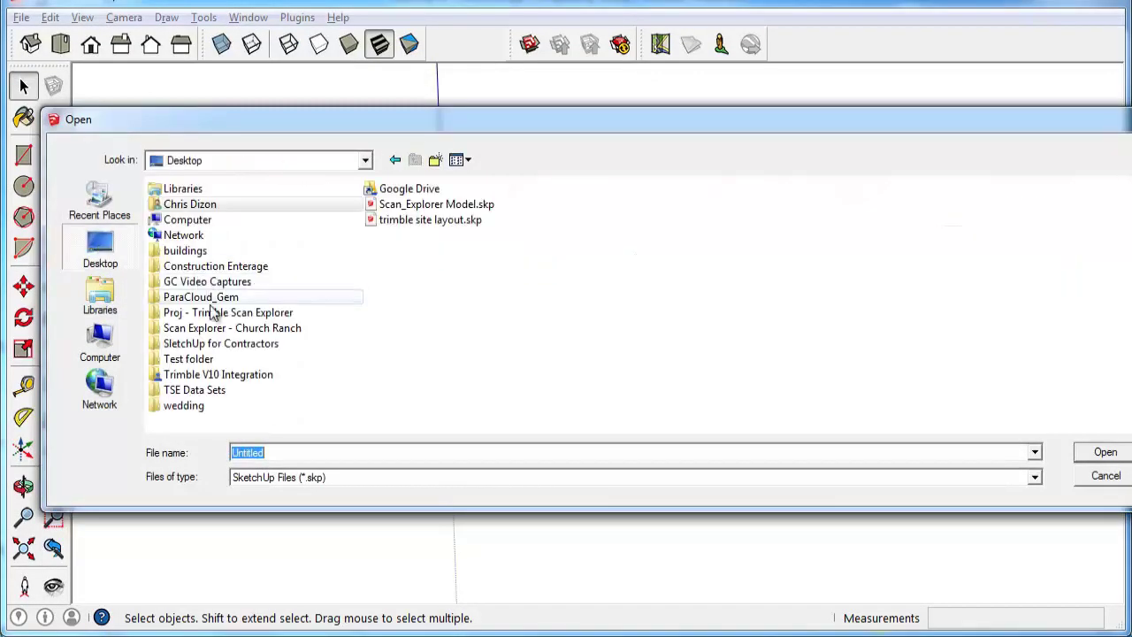
double_click(234, 344)
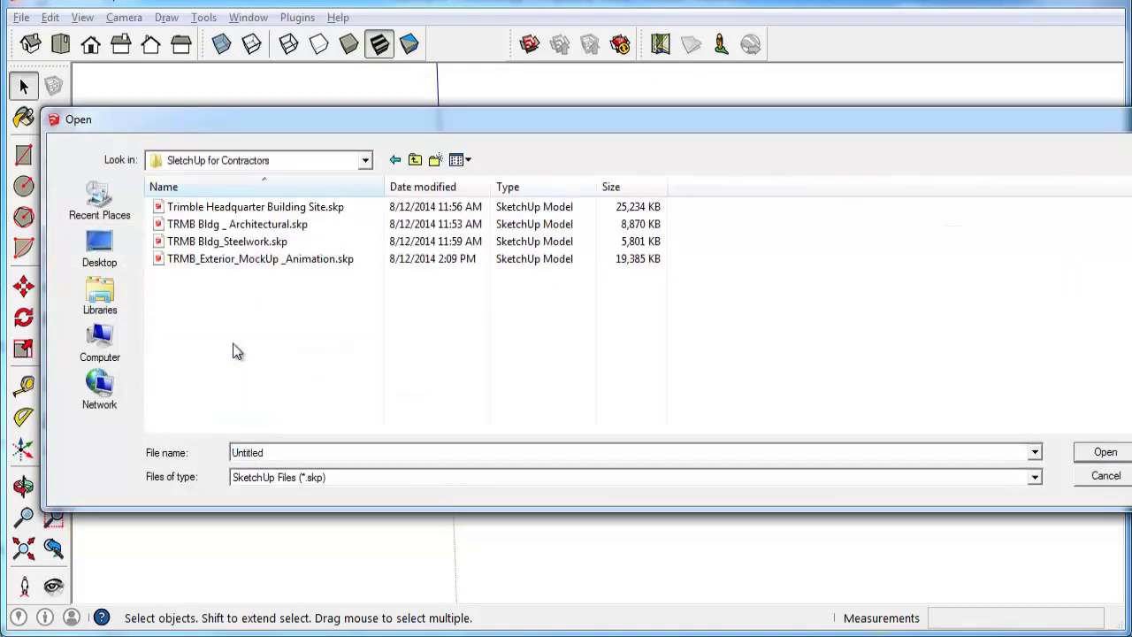
left_click(1034, 480)
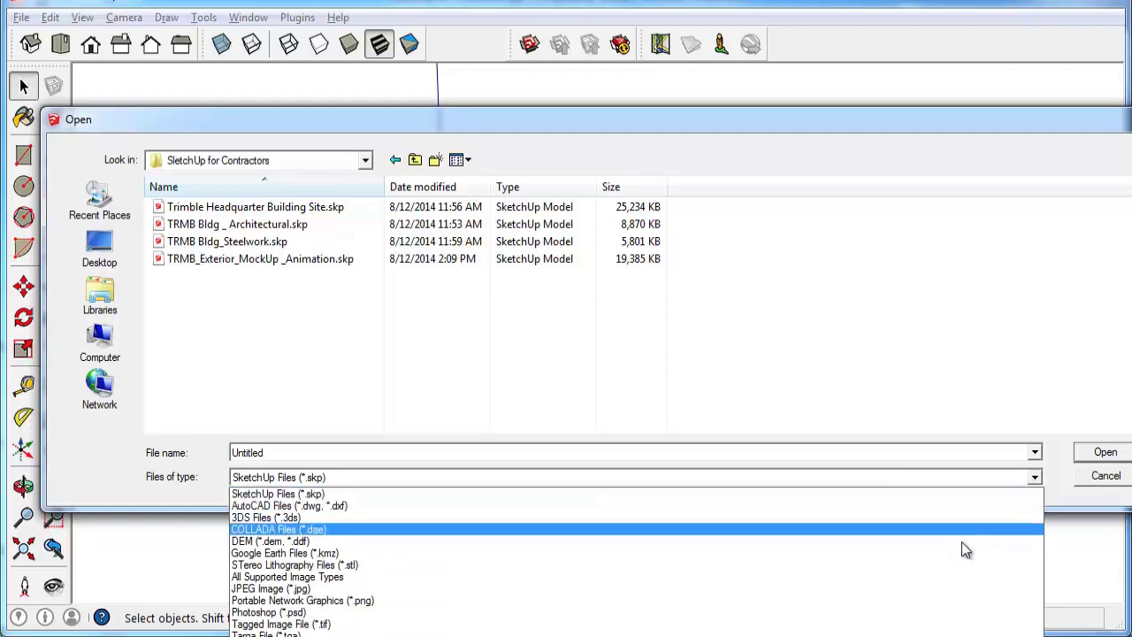
left_click(960, 578)
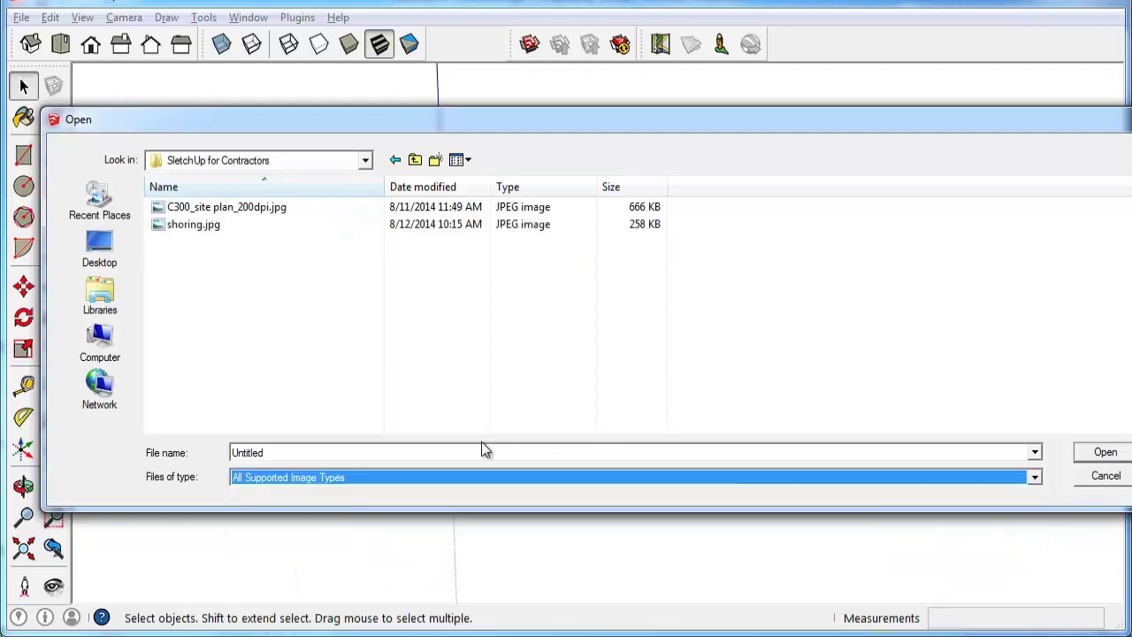
- Import C300_site plan_200dpi.jpg and place it on the ground plane near the origin, about 200 ft high
left_click(253, 213)
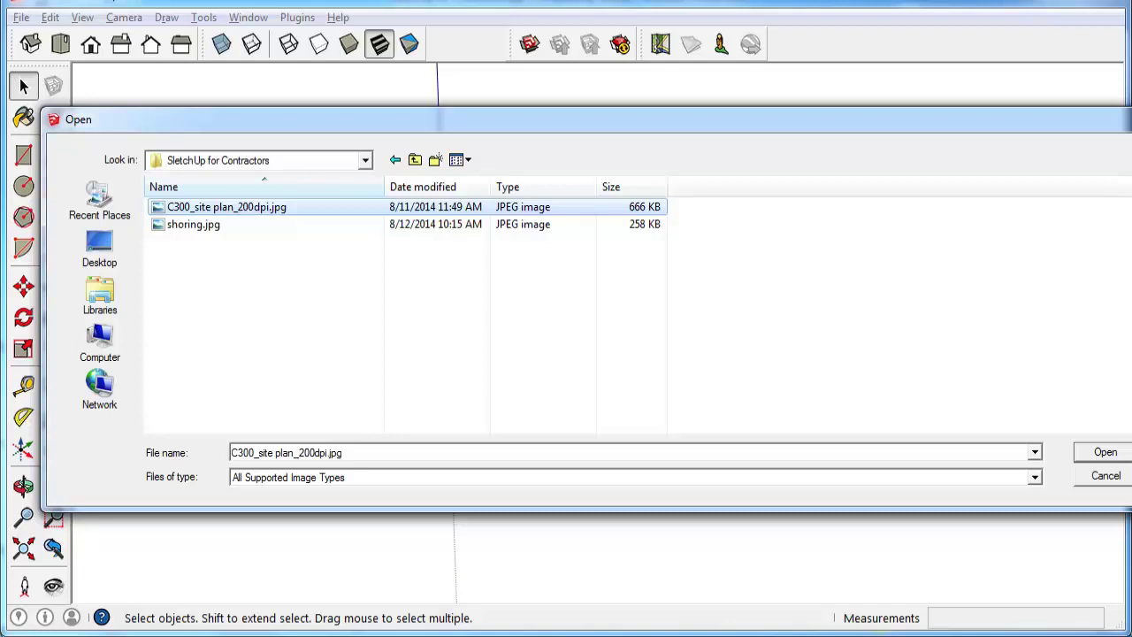
left_click(1106, 453)
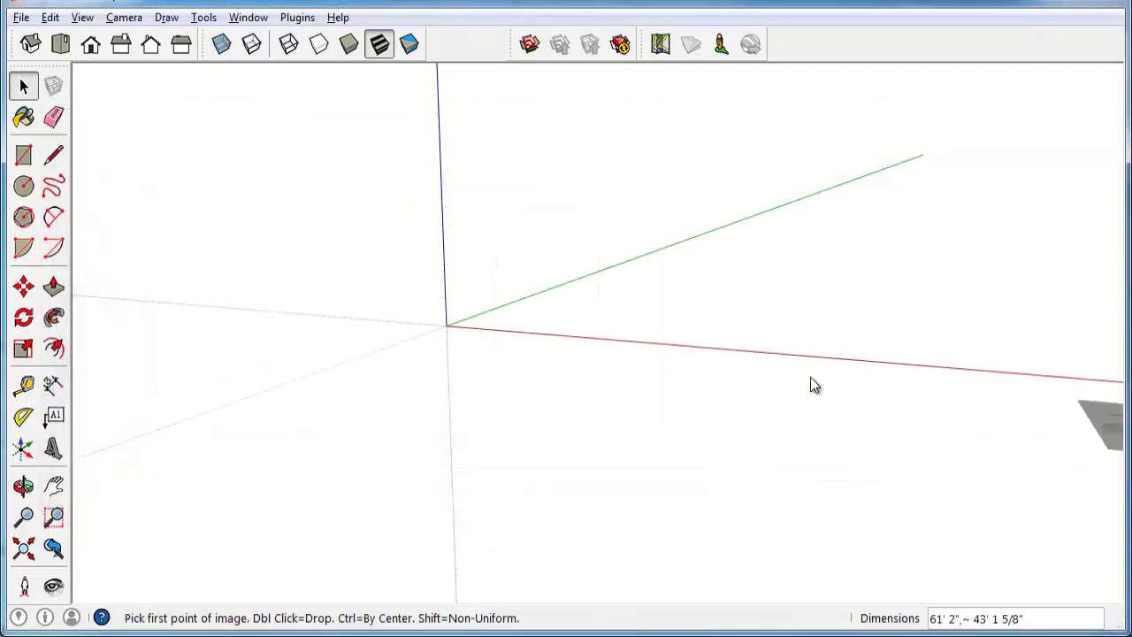
key("o")
middle_click_drag(585, 382, 596, 418)
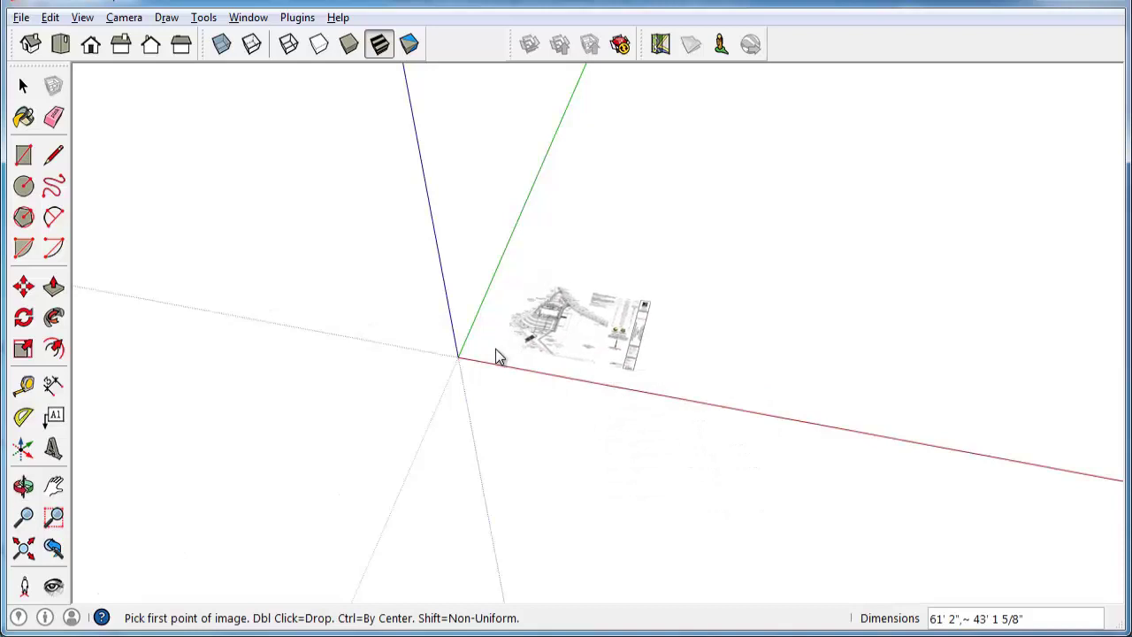
left_click(459, 357)
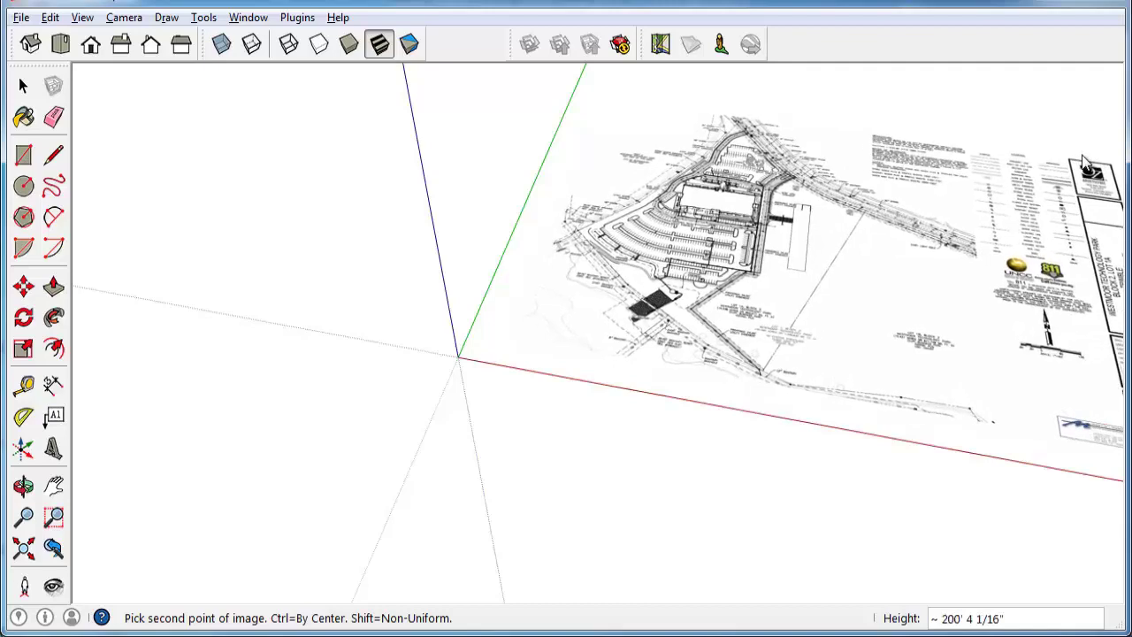
left_click(1083, 162)
- Examine the imported site plan, in particular the graphic scale bar below its north arrow
middle_click_drag(361, 272, 389, 351)
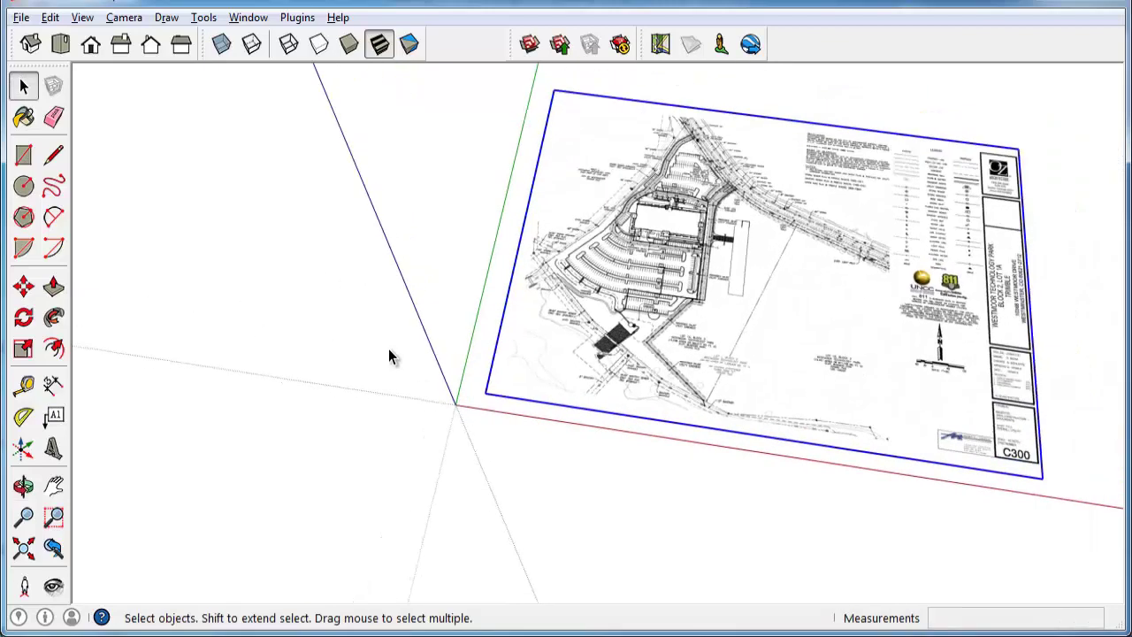
scroll(390, 351, "down", 3)
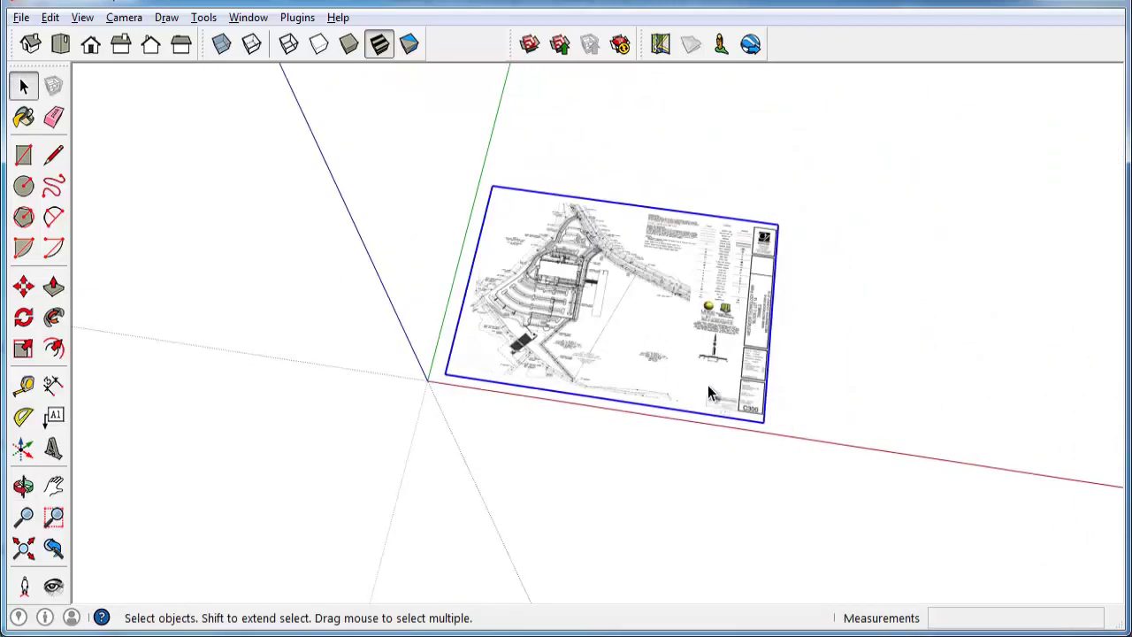
middle_click_drag(693, 404, 696, 468)
scroll(663, 354, "up", 6)
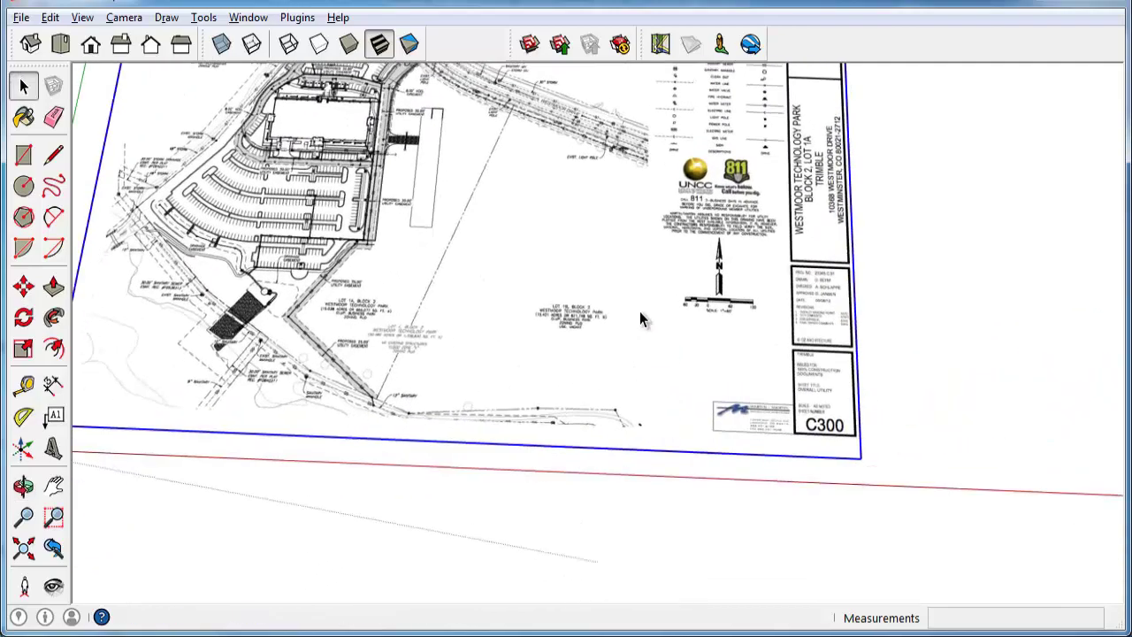
middle_click_drag(593, 304, 911, 491)
scroll(909, 492, "up", 5)
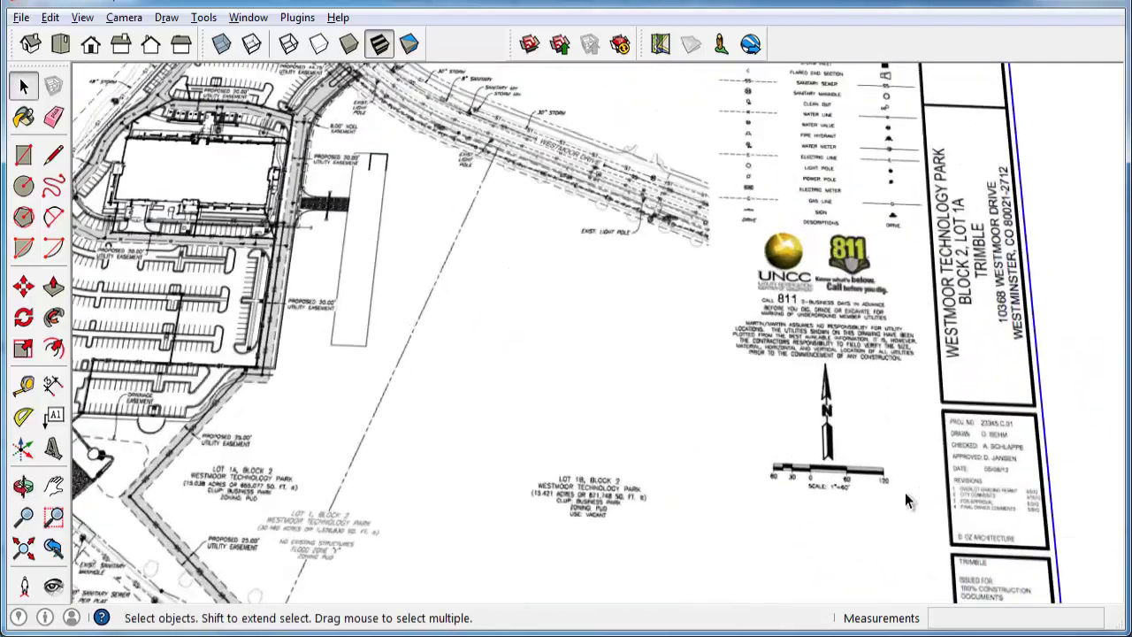
scroll(900, 488, "up", 2)
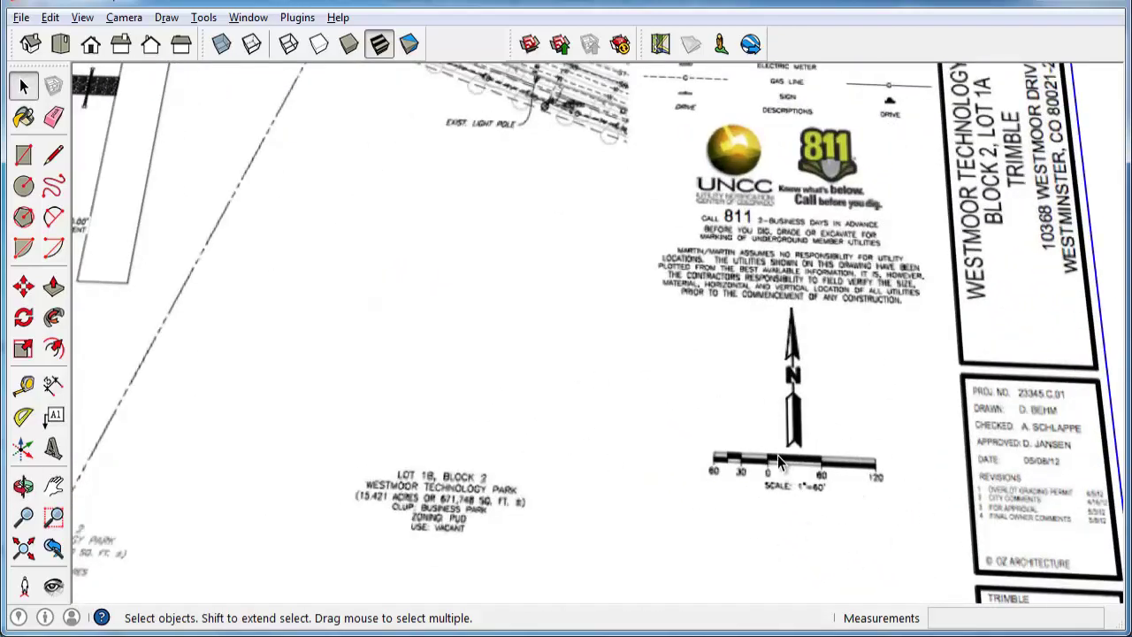
scroll(681, 435, "down", 5)
middle_click_drag(682, 435, 723, 426)
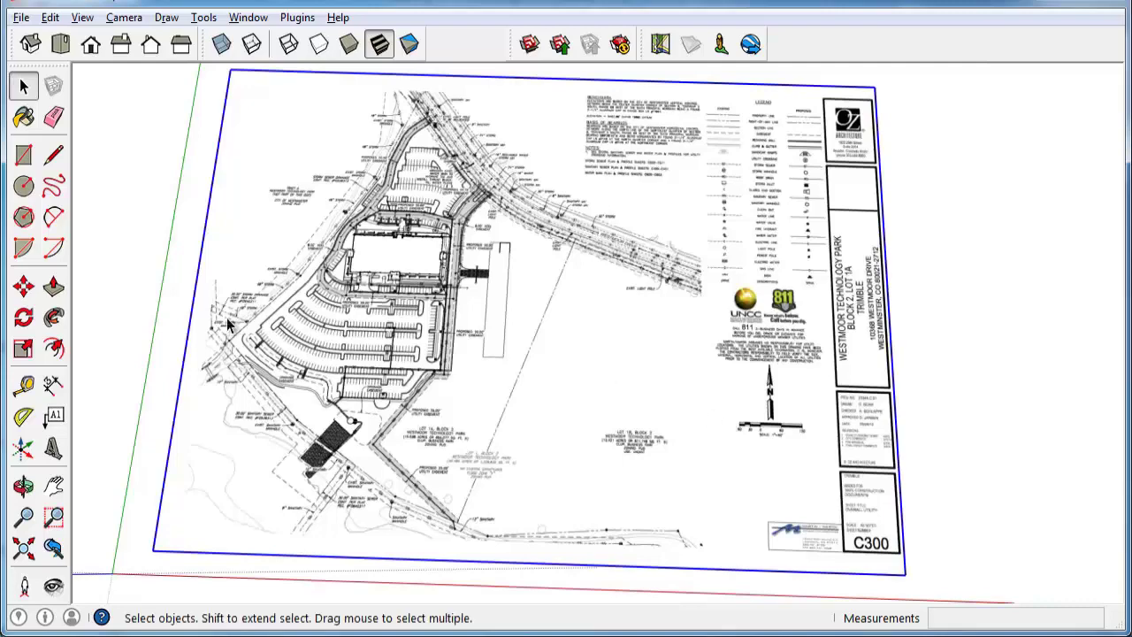
- Measure the site plan's graphic scale bar from the 0 mark to the 120 mark with the Tape Measure
left_click(23, 385)
scroll(924, 455, "up", 1)
scroll(697, 409, "up", 8)
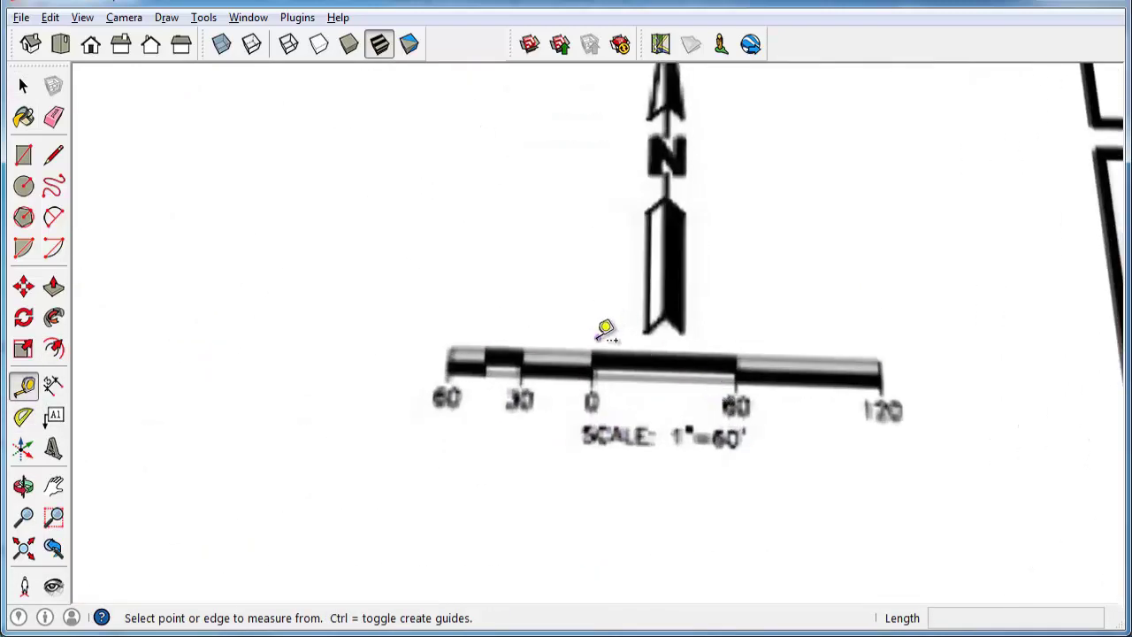
left_click(593, 340)
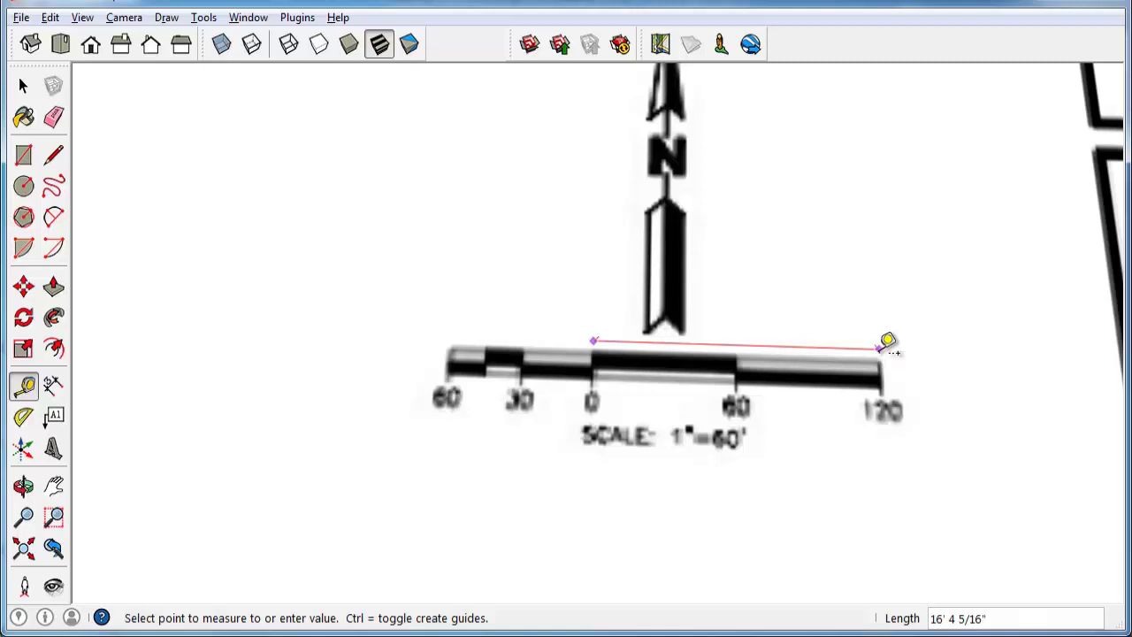
key("Escape")
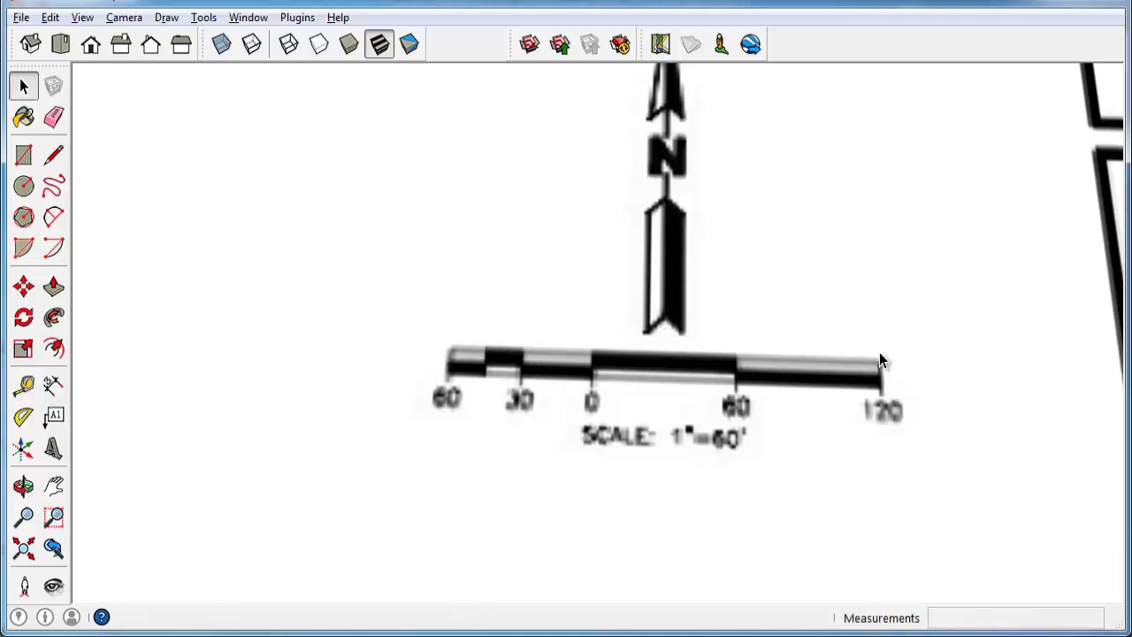
- Draw a line about 16' 3" long just above the graphic scale bar, spanning from the 0 mark to the 120 mark
left_click(53, 154)
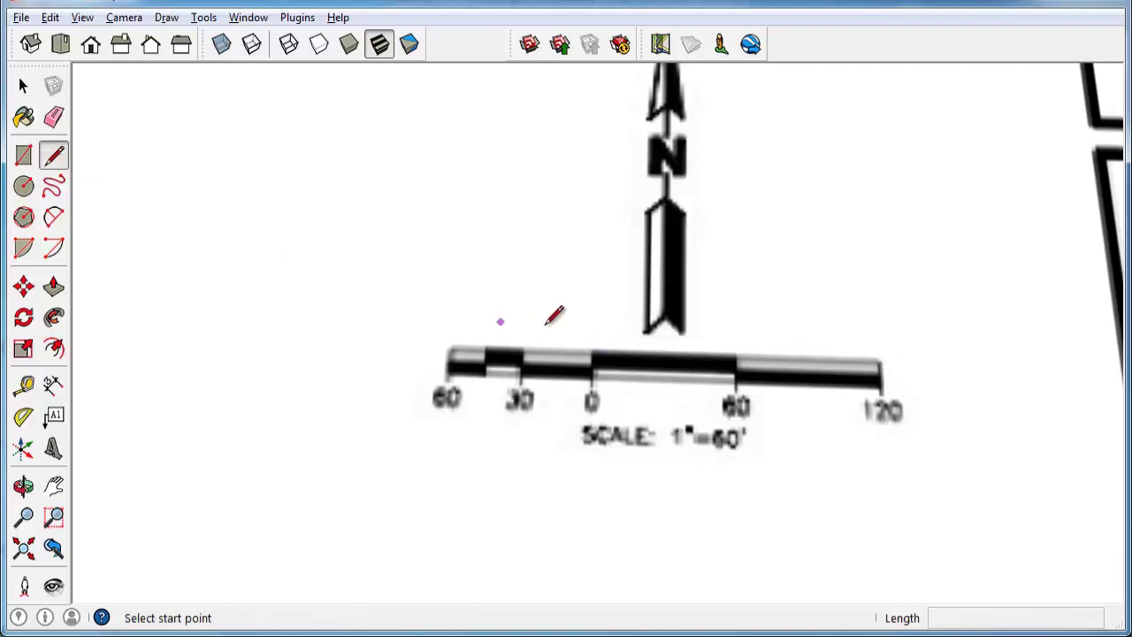
left_click(592, 342)
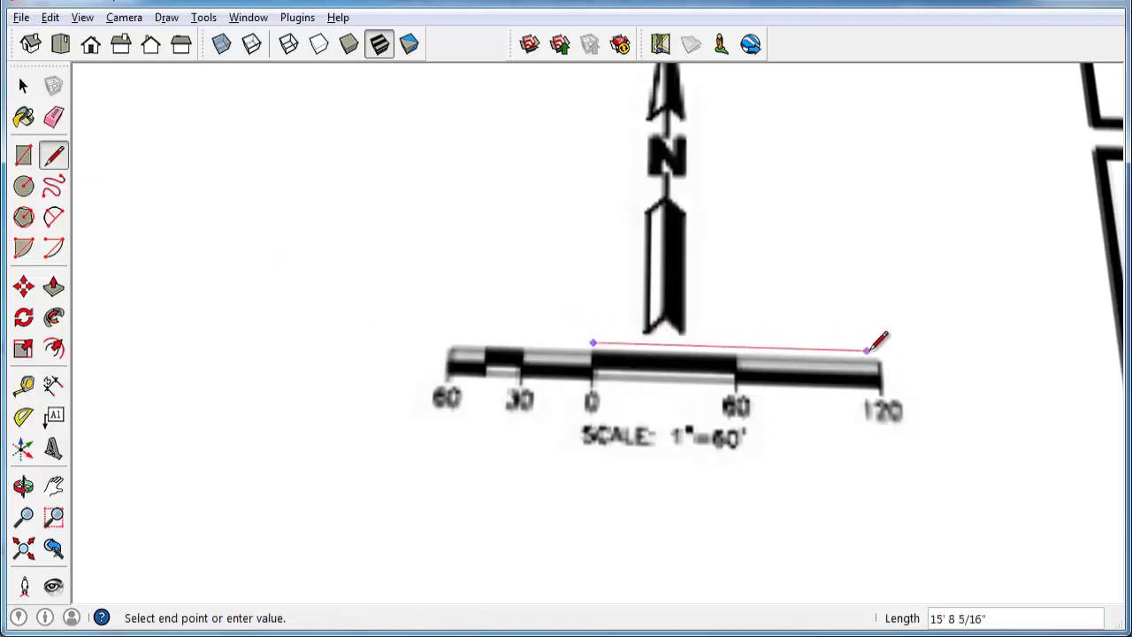
left_click(877, 350)
key("space")
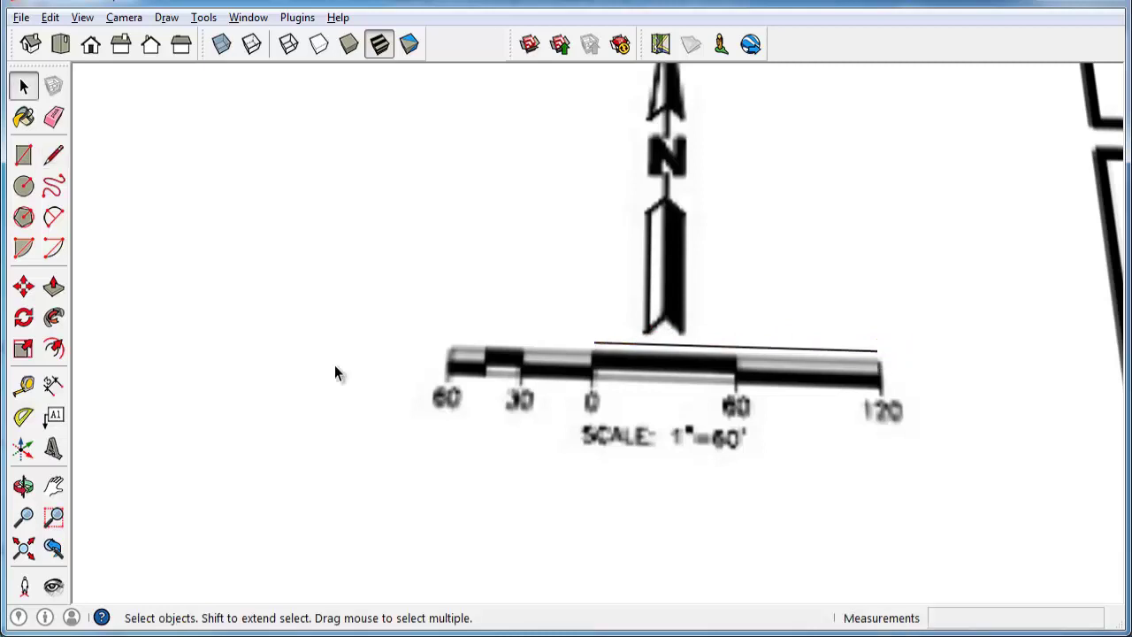
- Measure the drawn line end to end with the Tape Measure and resize the whole model so that it equals 120'
left_click(23, 386)
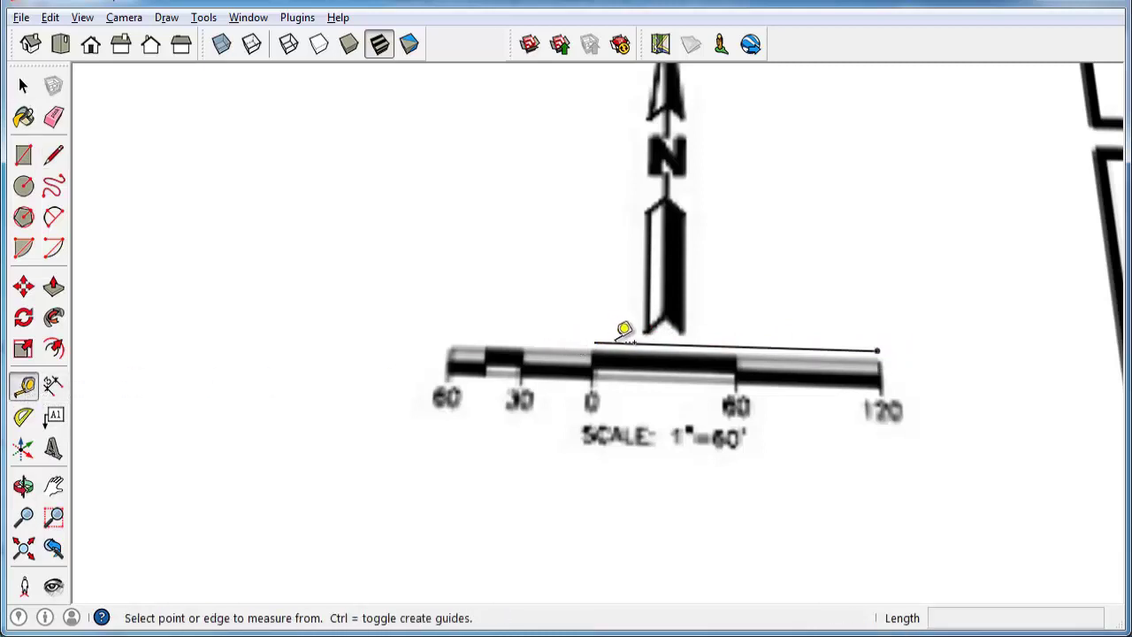
left_click(593, 342)
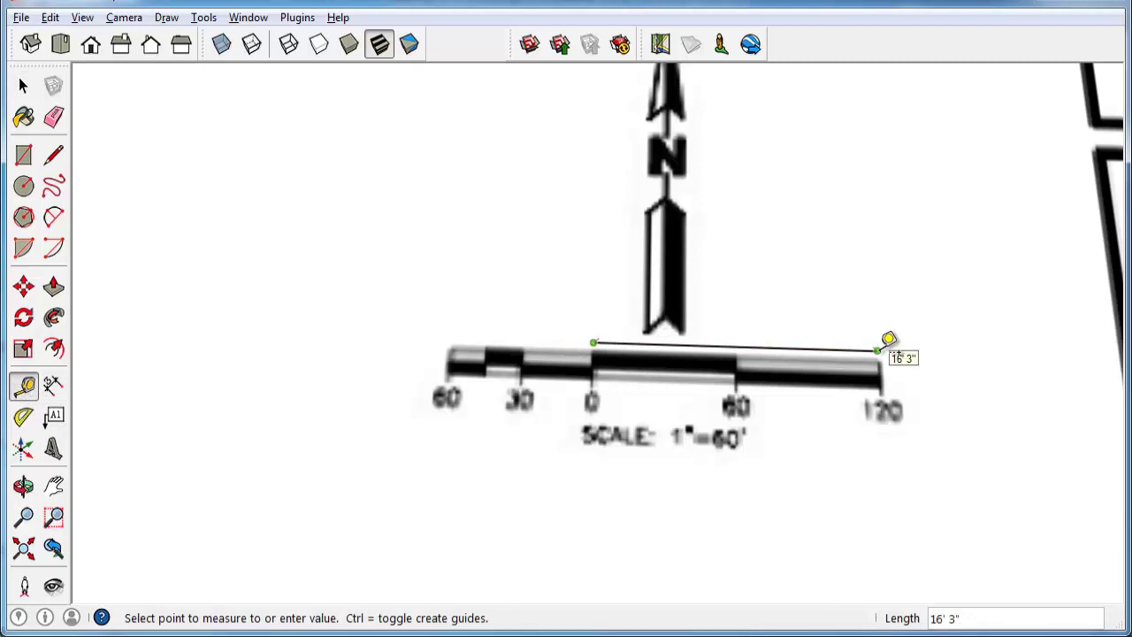
left_click(889, 343)
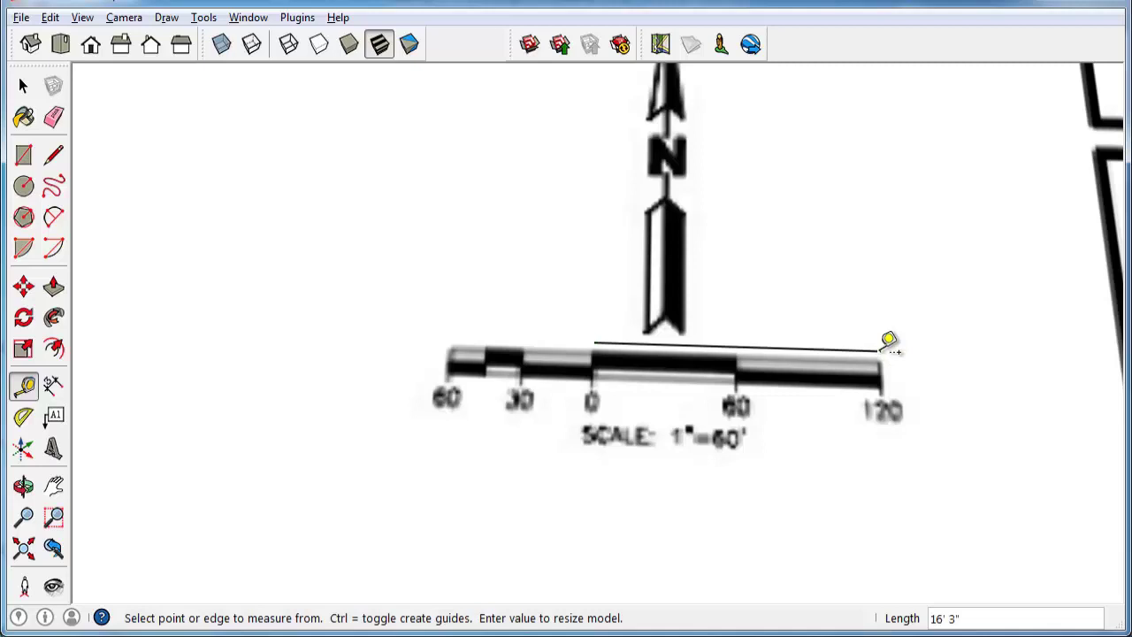
type("120")
key("Return")
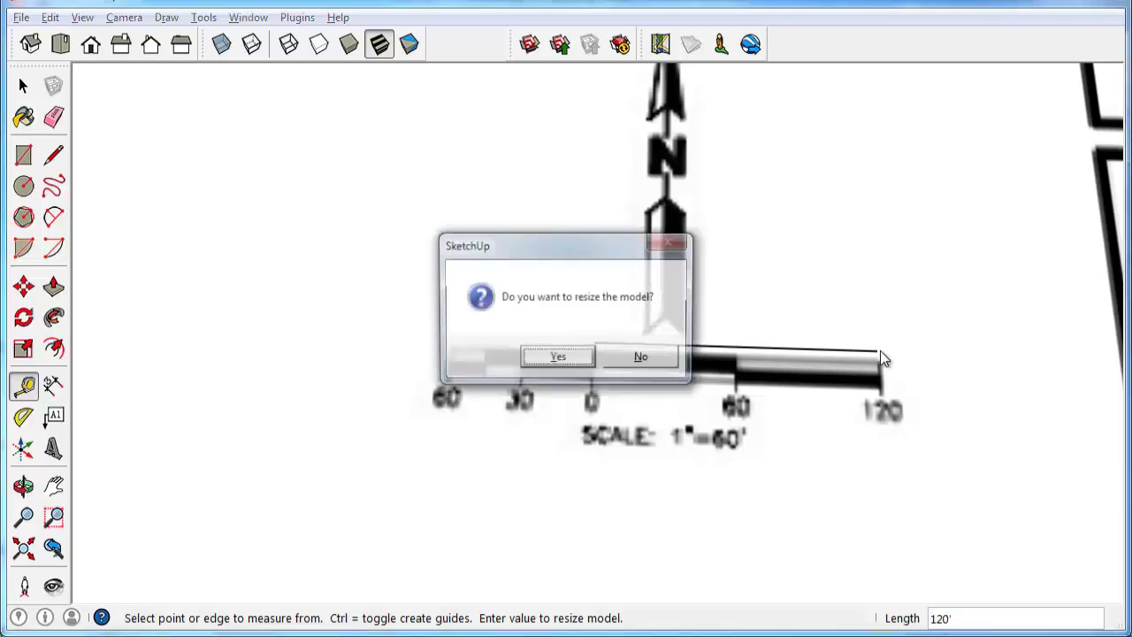
left_click(557, 358)
- Measure the line above the scale bar again from end to end to check the new scale
scroll(572, 350, "down", 5)
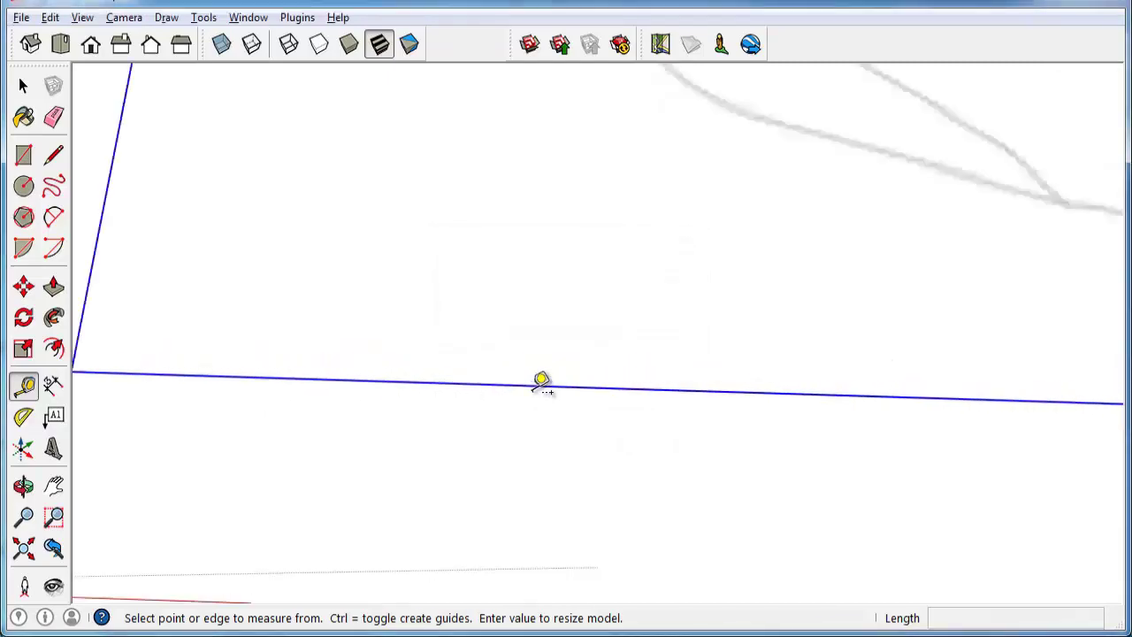
scroll(603, 359, "down", 6)
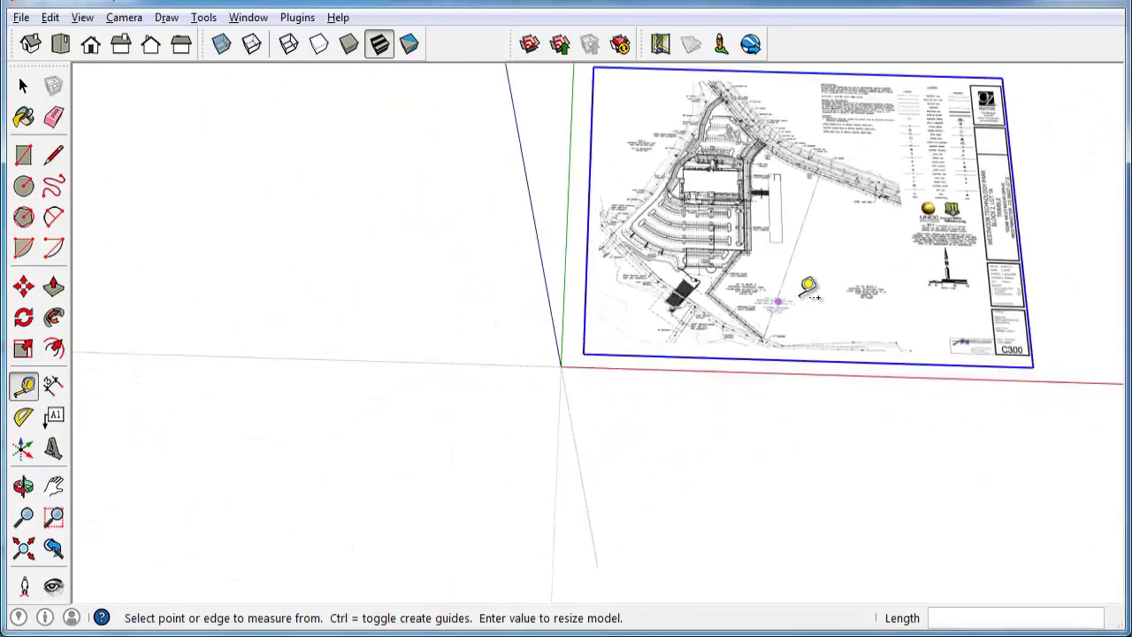
middle_click_drag(995, 256, 647, 342, "shift")
scroll(646, 343, "up", 2)
scroll(435, 434, "up", 8)
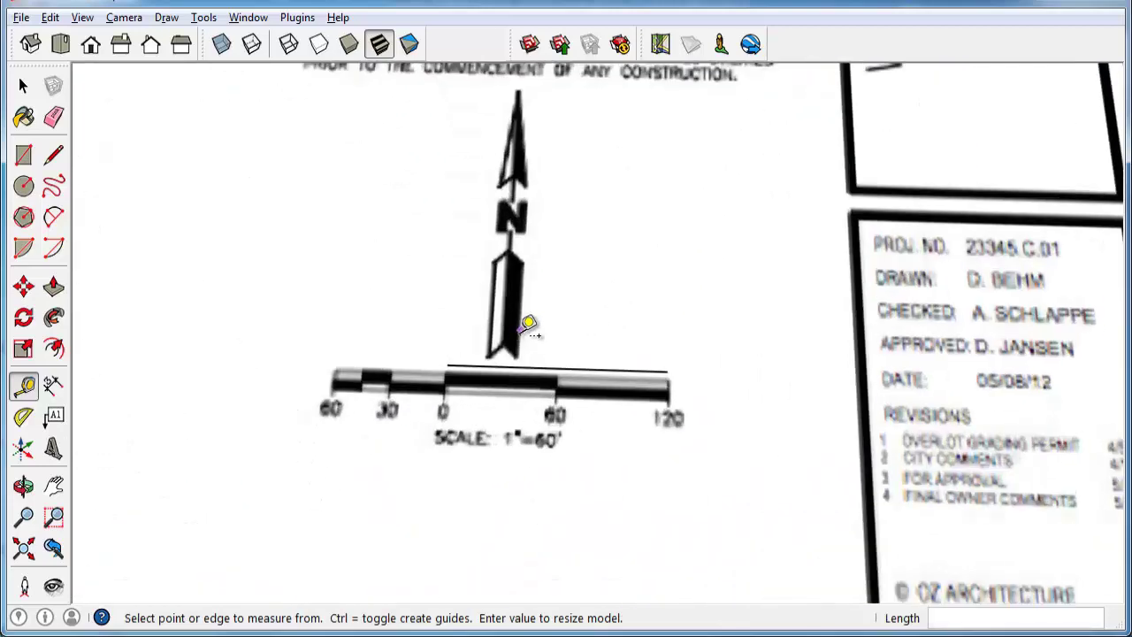
left_click(382, 387)
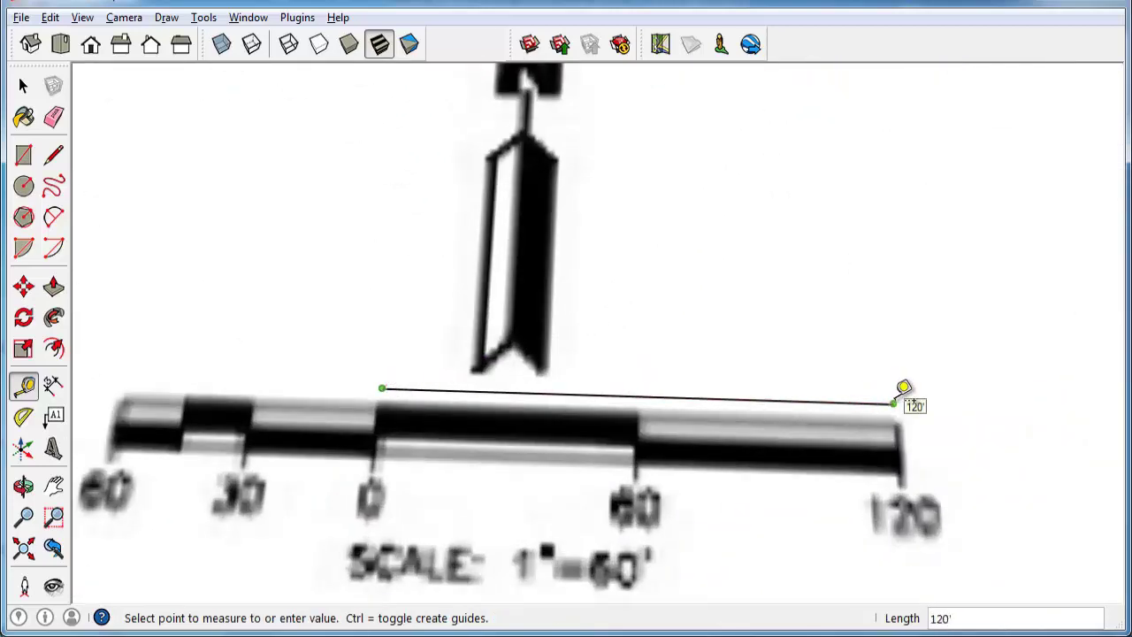
key("space")
- Add a new layer named site image for the site plan
scroll(894, 400, "down", 10)
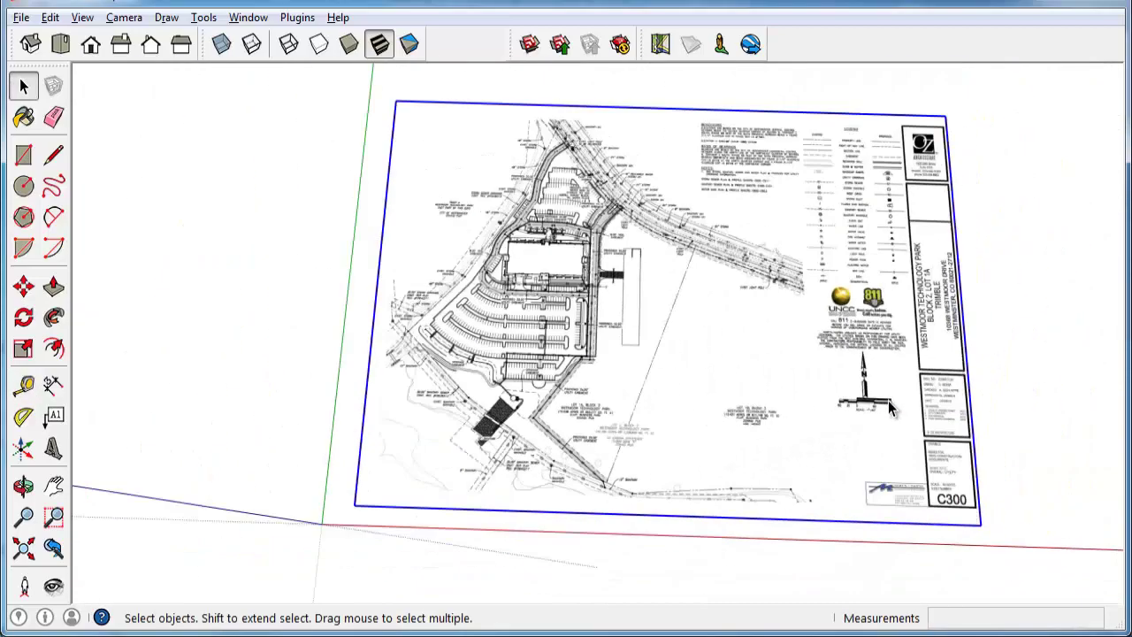
middle_click_drag(891, 409, 851, 427)
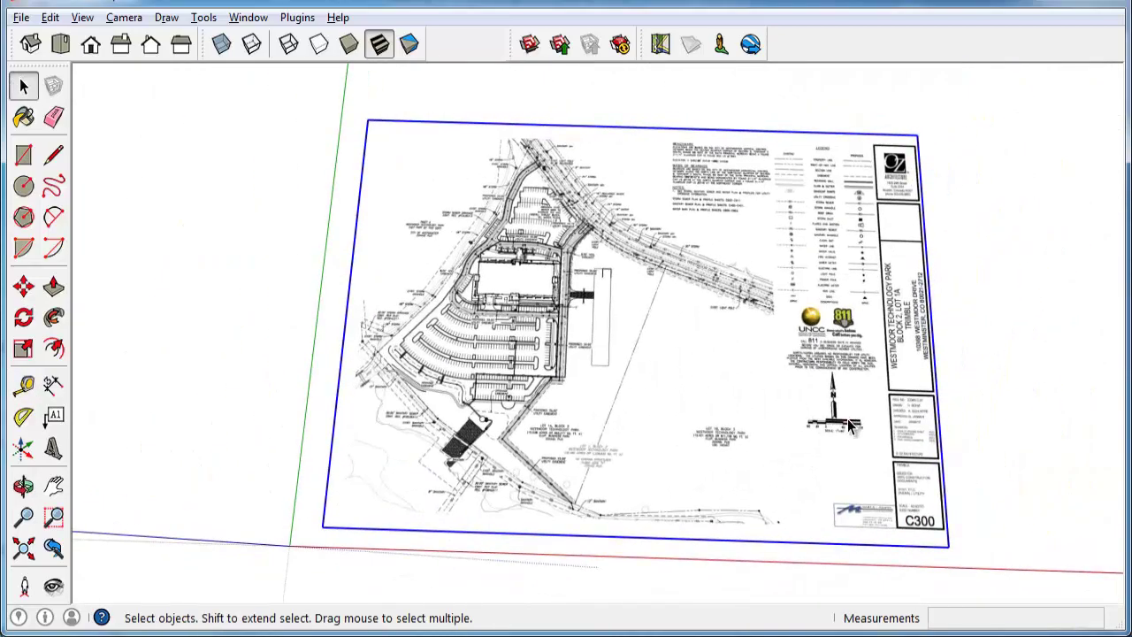
middle_click_drag(574, 397, 595, 364)
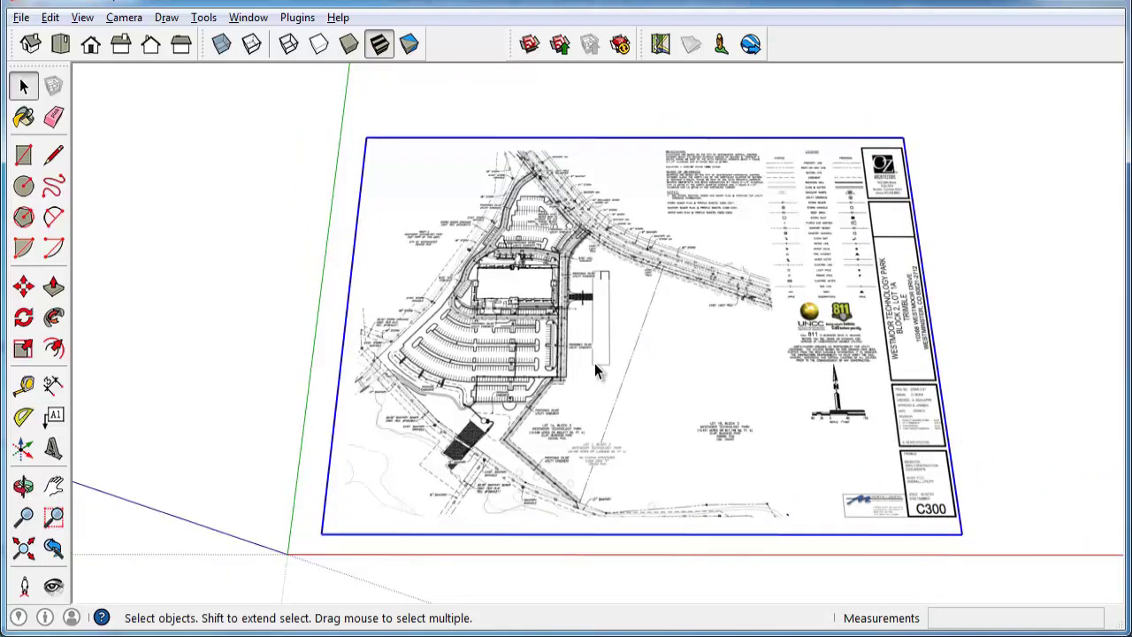
left_click(1037, 518)
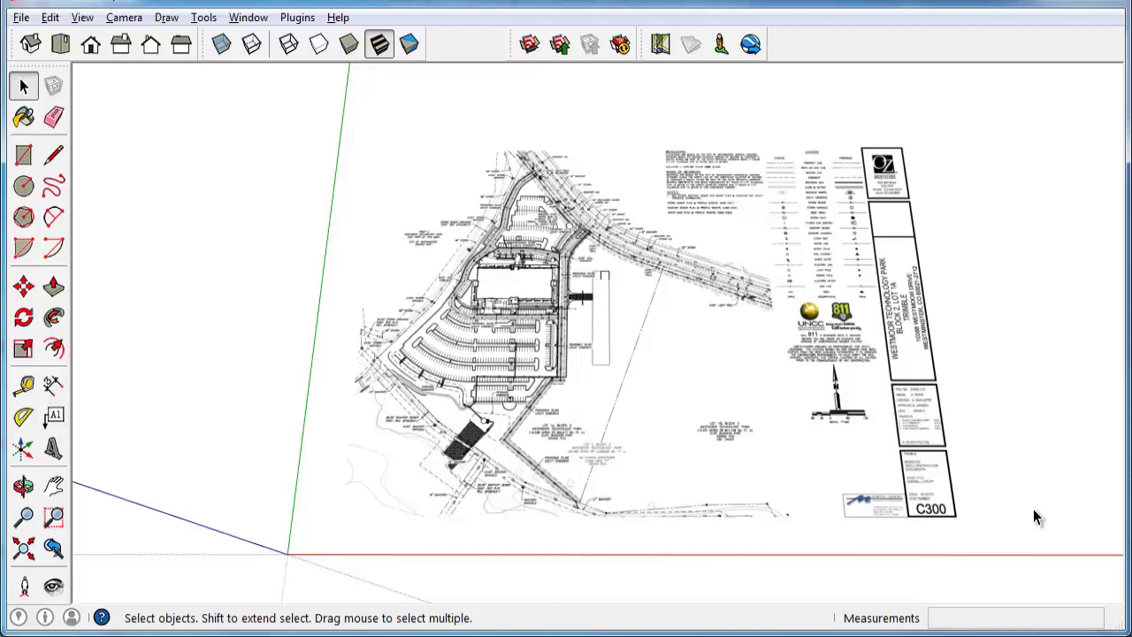
left_click(241, 10)
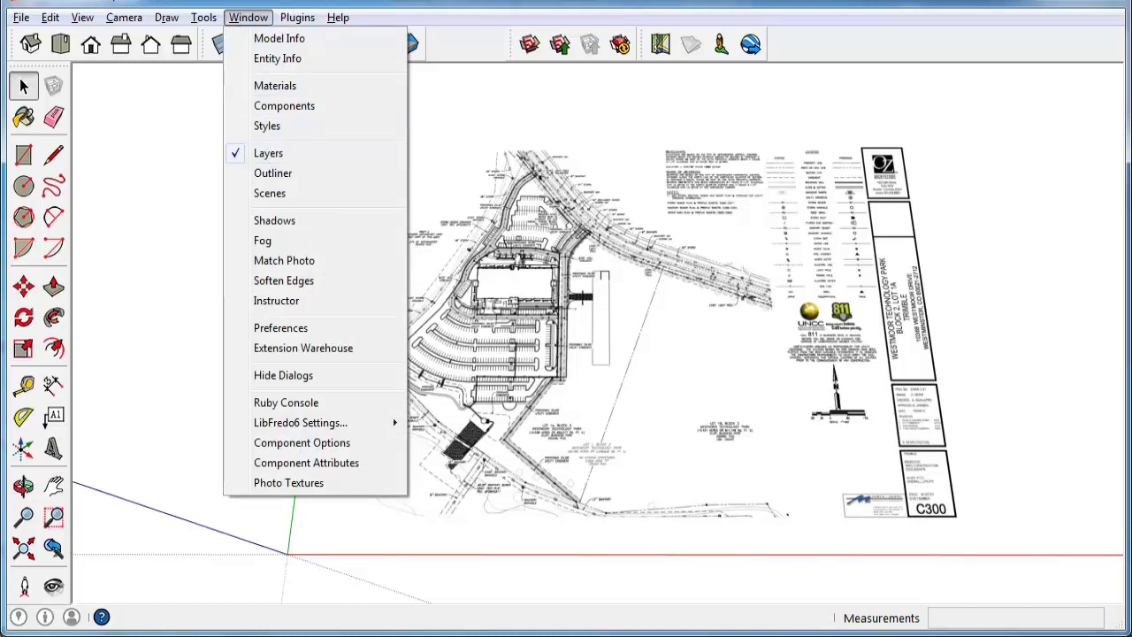
left_click(268, 153)
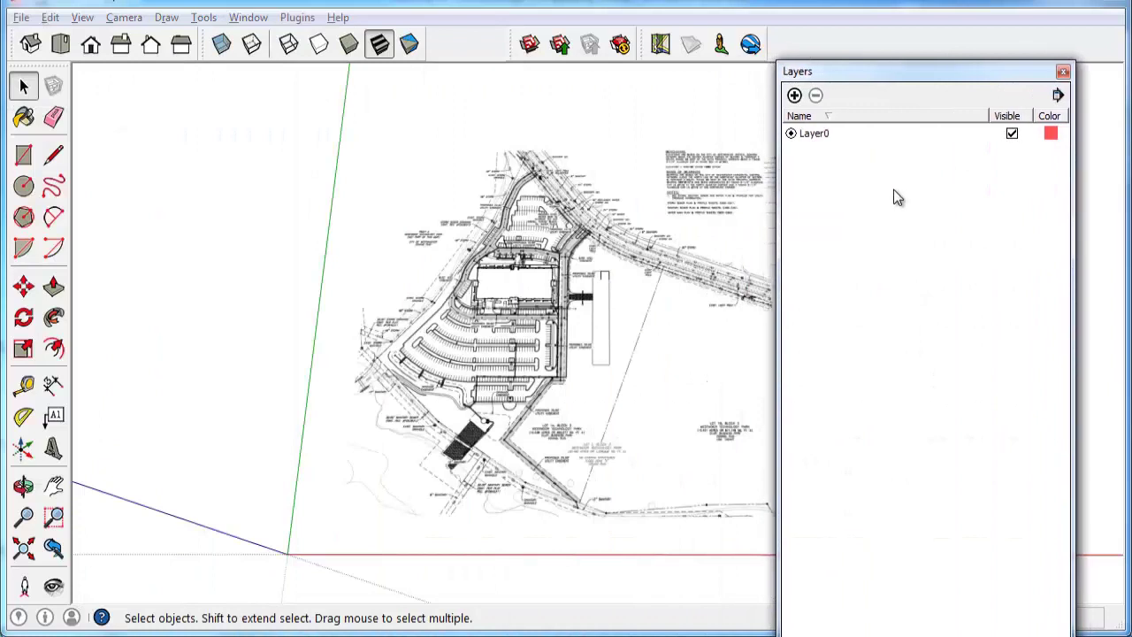
left_click_drag(915, 92, 1015, 84)
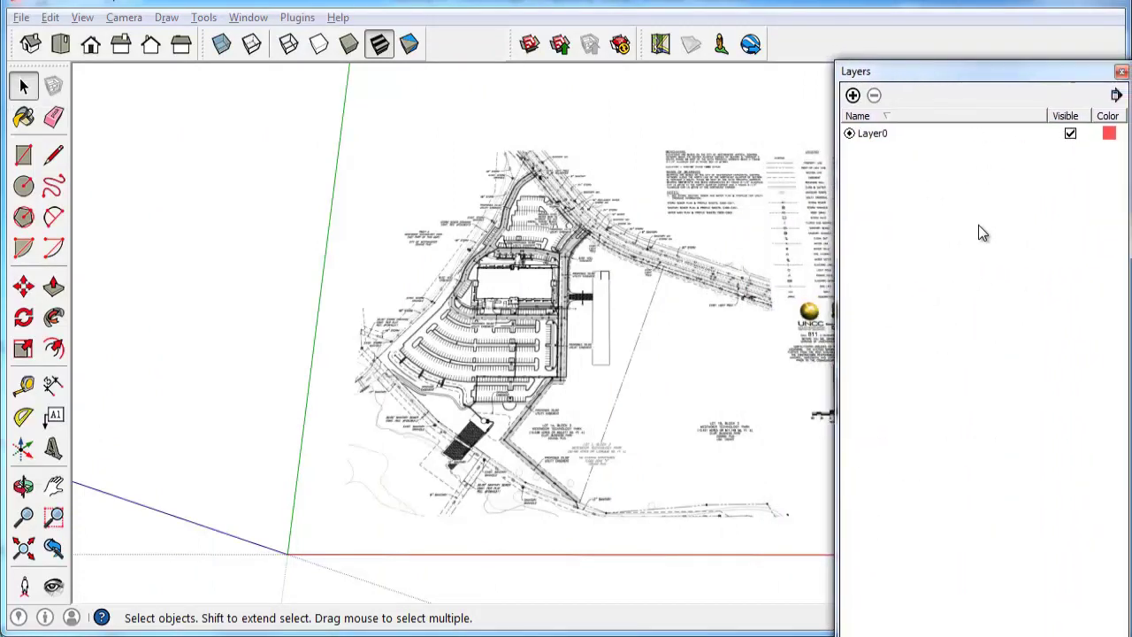
left_click(600, 347)
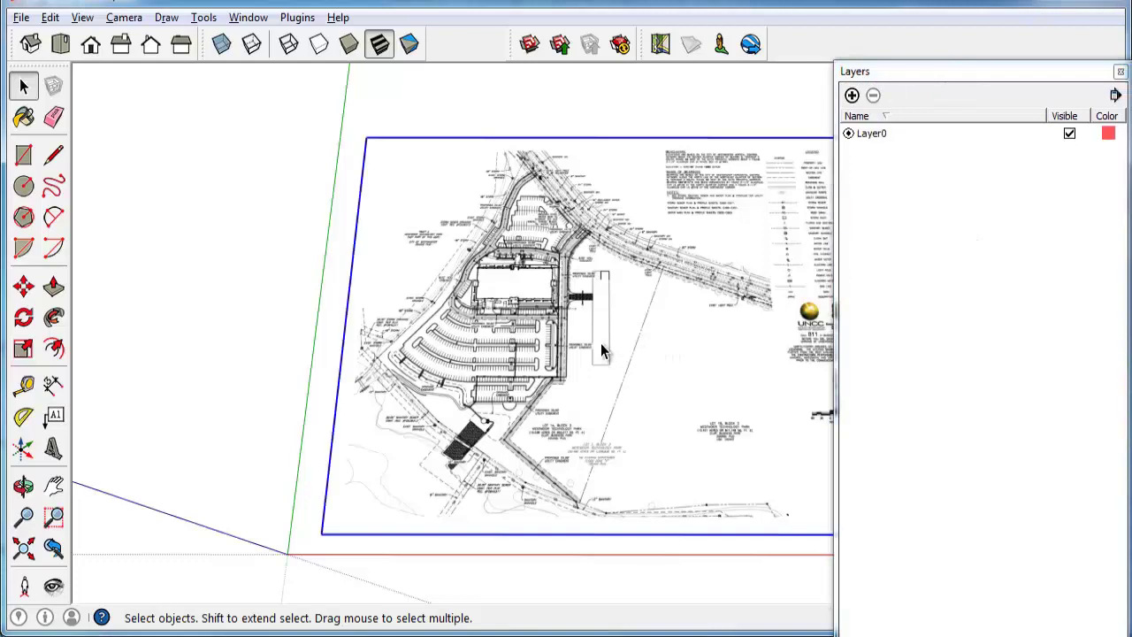
left_click(851, 96)
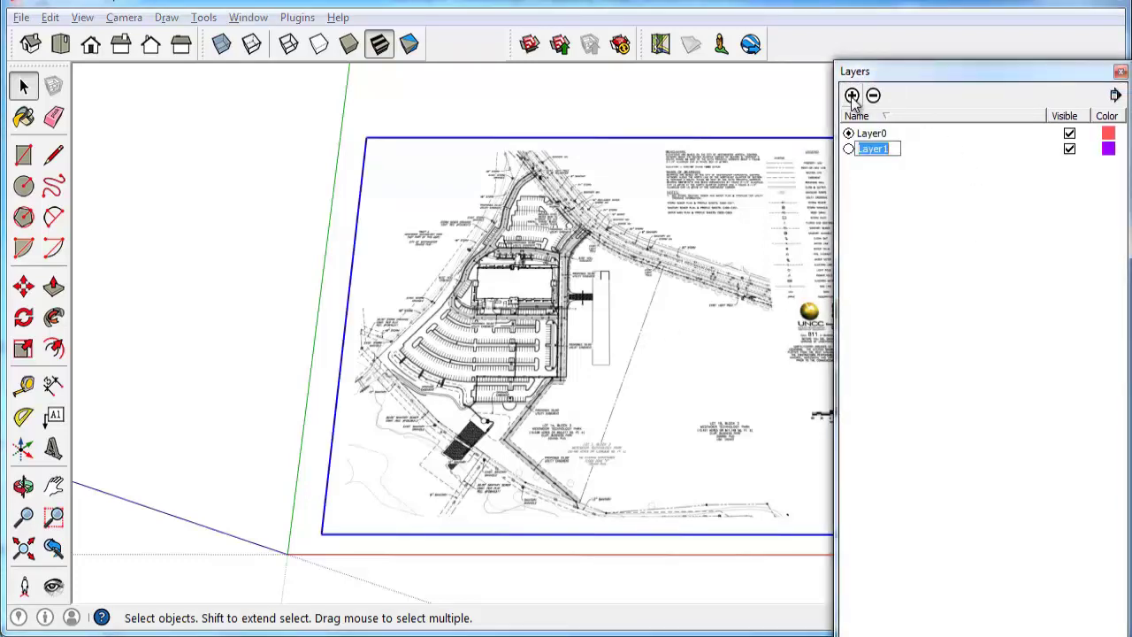
type("site image")
- Assign the site plan image to the site image layer through its Entity Info
right_click(671, 207)
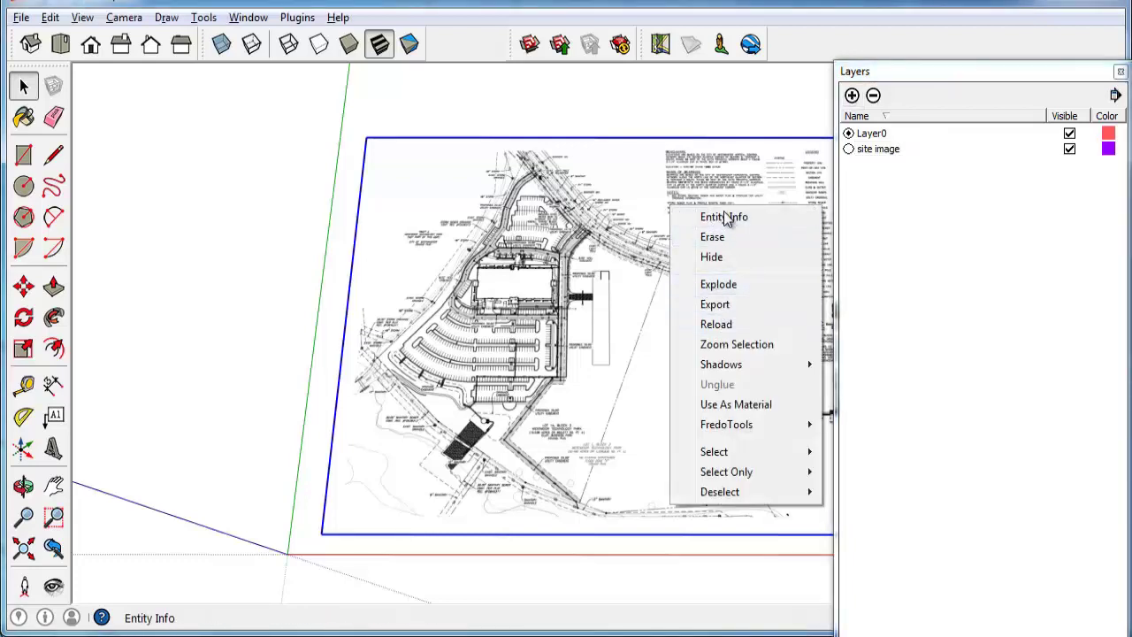
left_click(723, 217)
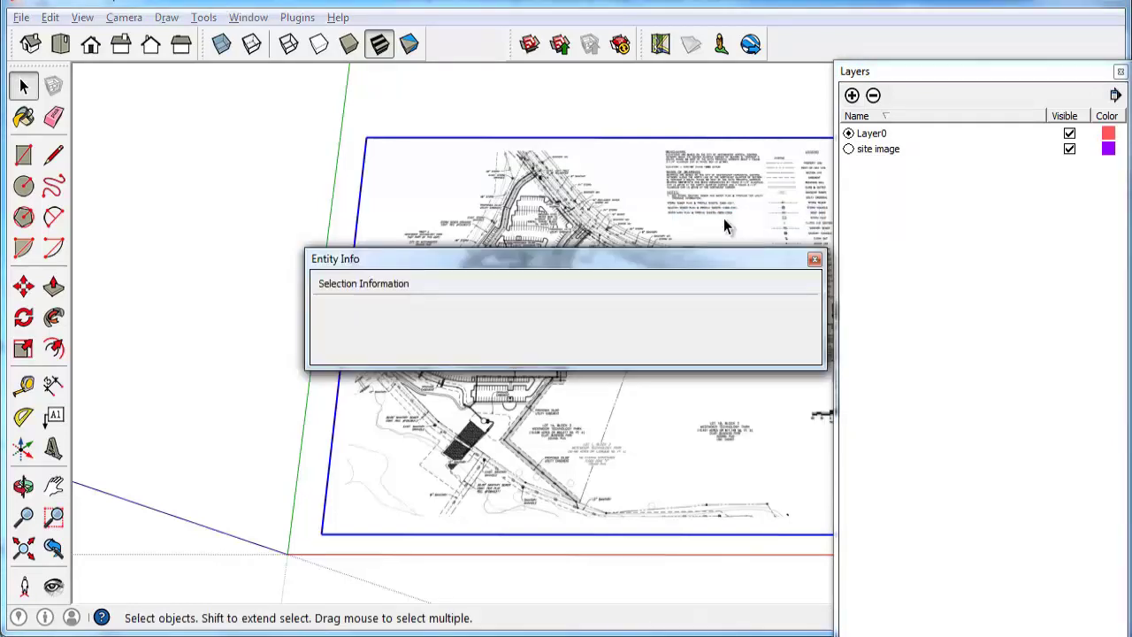
left_click(807, 310)
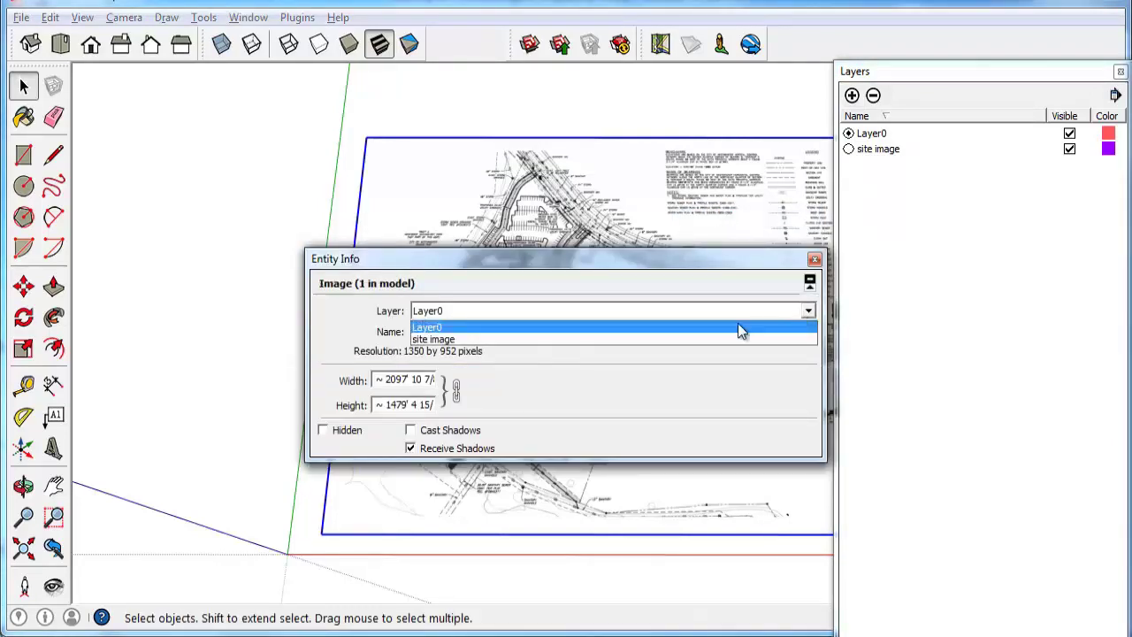
left_click(509, 339)
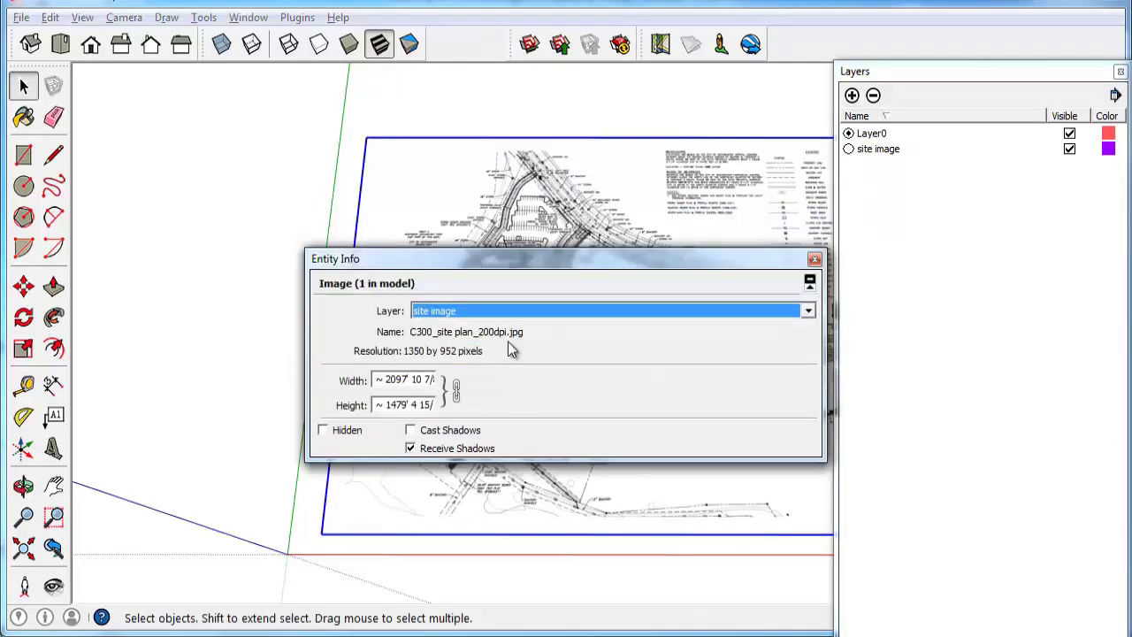
- Hide the site image layer and delete the leftover reference line drawn along the scale bar
left_click(1069, 150)
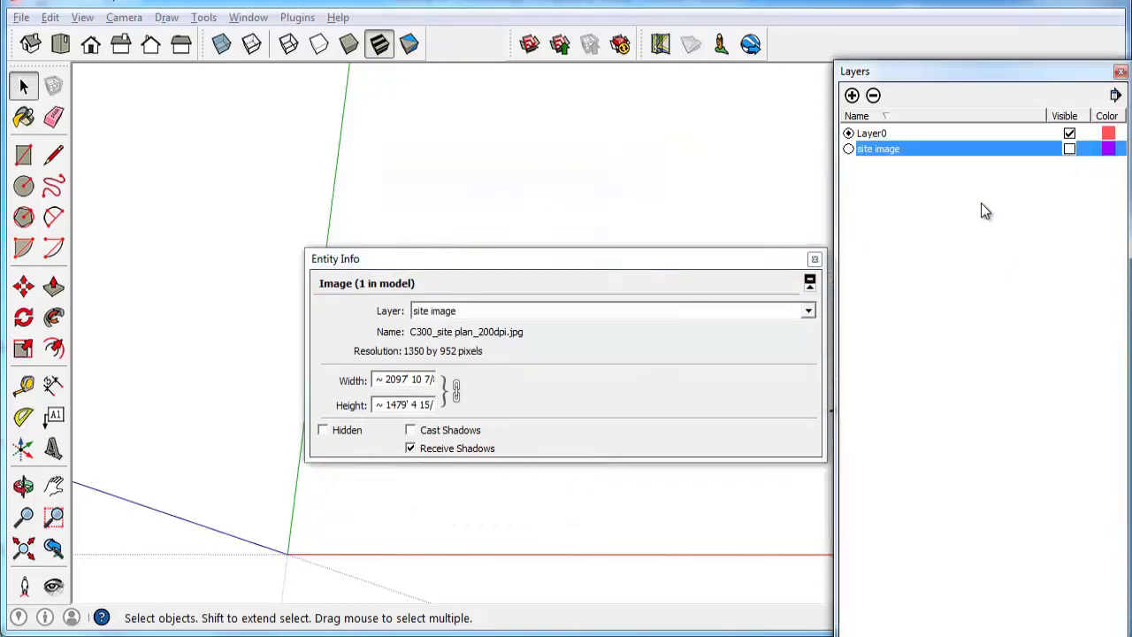
left_click(814, 260)
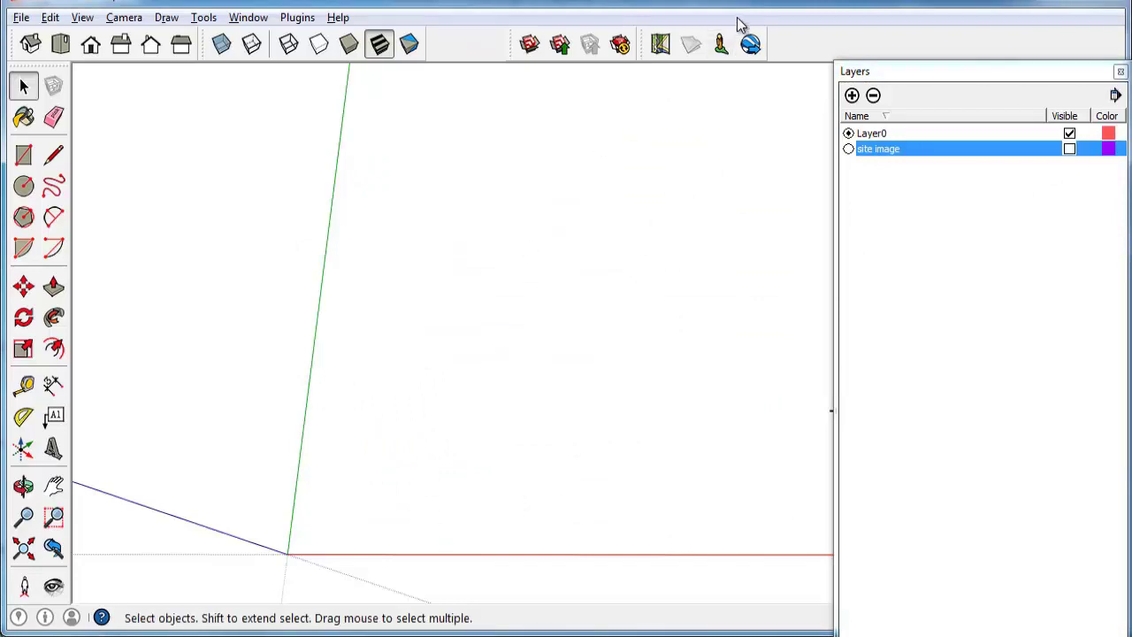
left_click(921, 71)
left_click_drag(921, 71, 0, 53)
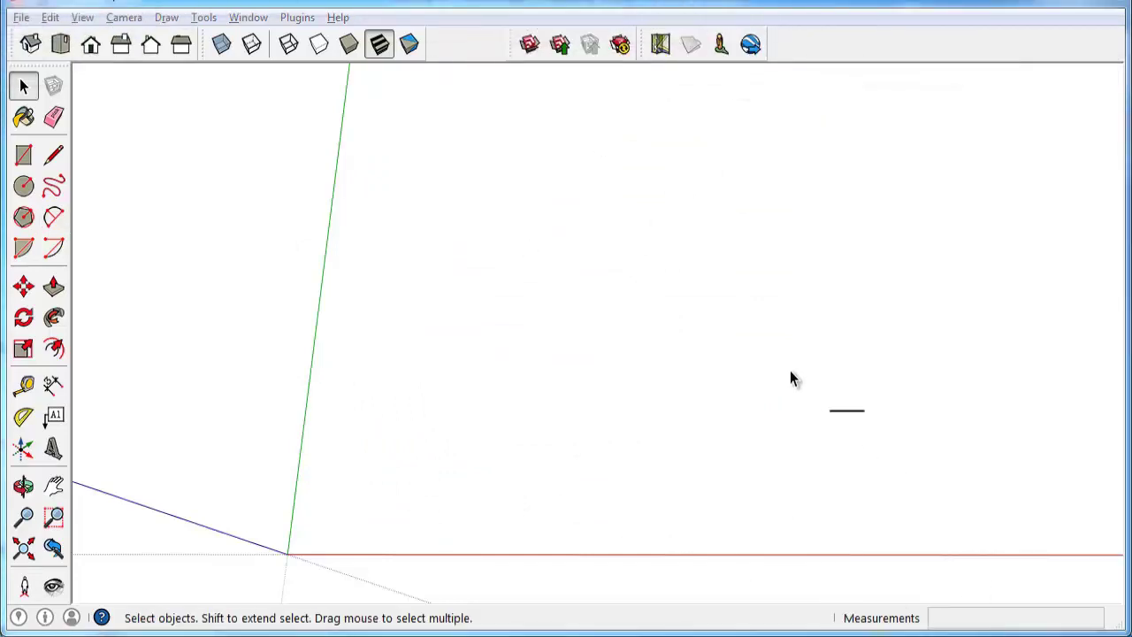
left_click_drag(789, 370, 934, 486)
key("Delete")
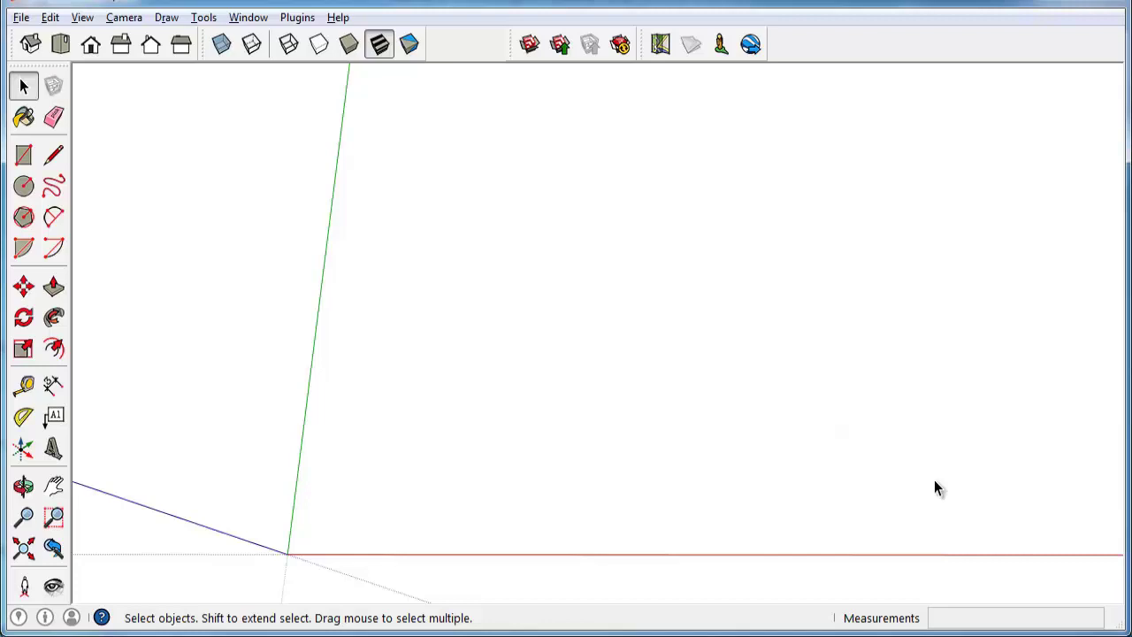
- Float the Google toolbar, open Add Location and search the map for the site's street address
middle_click_drag(447, 425, 567, 268)
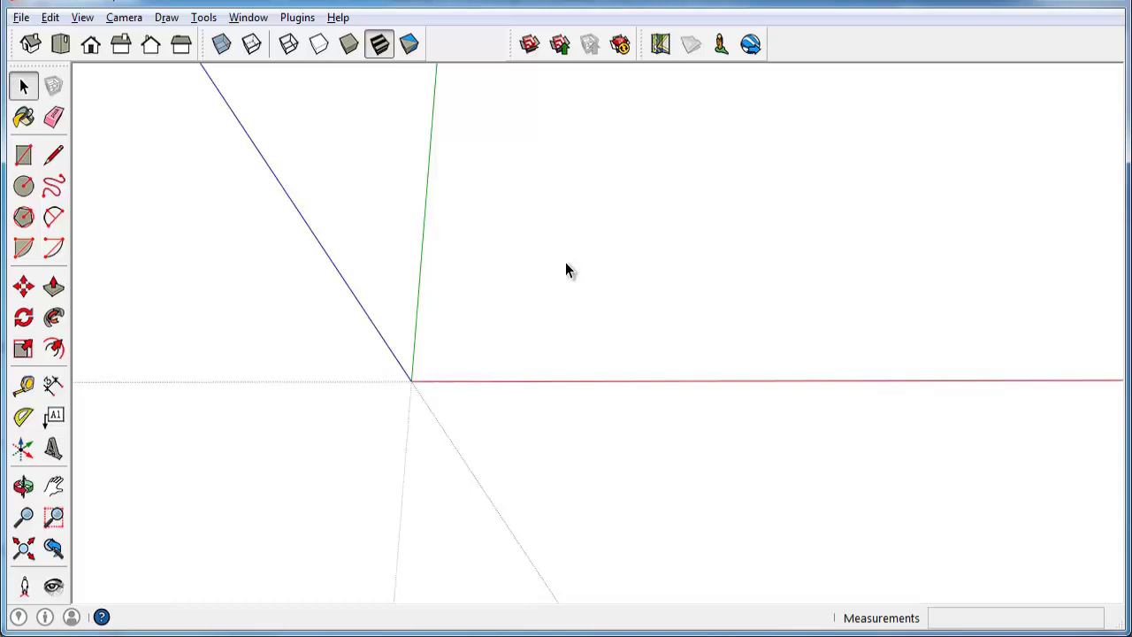
double_click(645, 44)
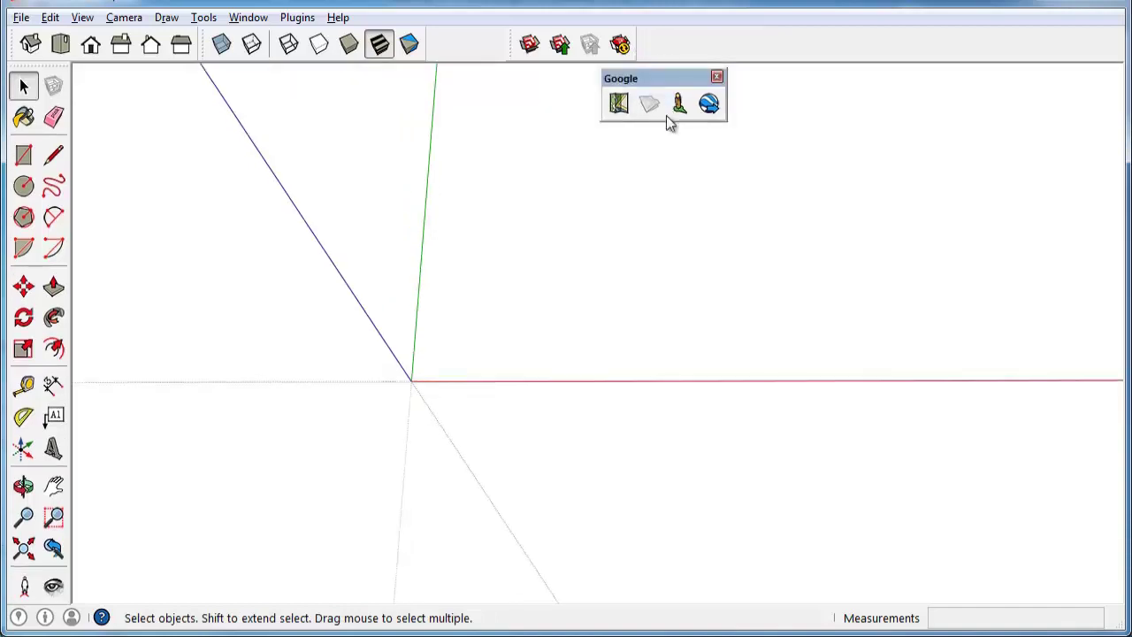
left_click(620, 104)
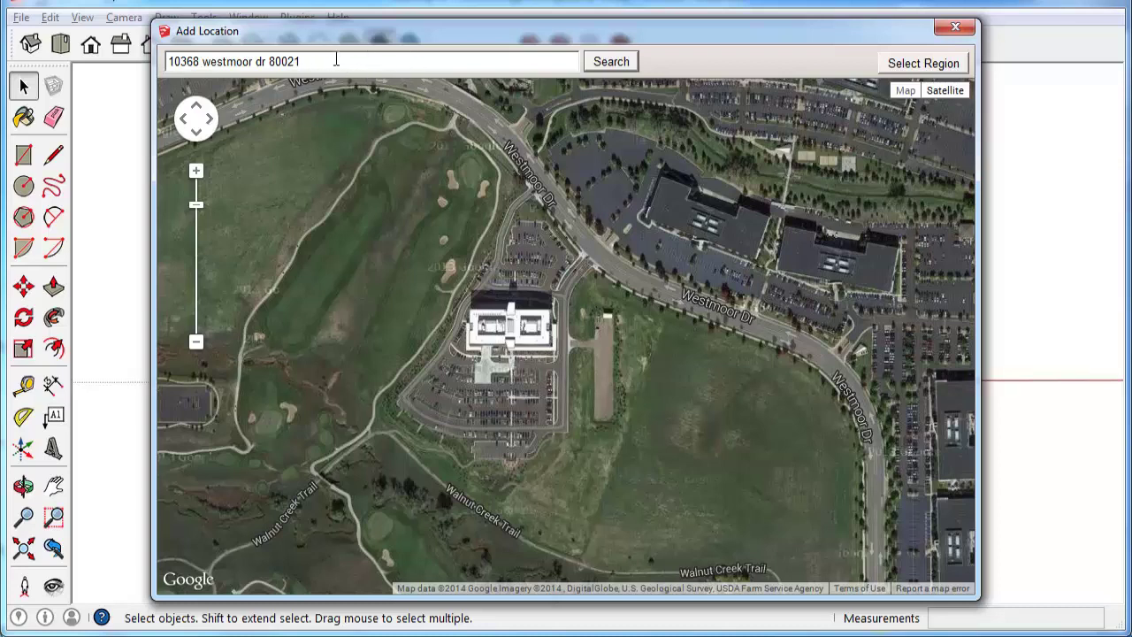
key("Return")
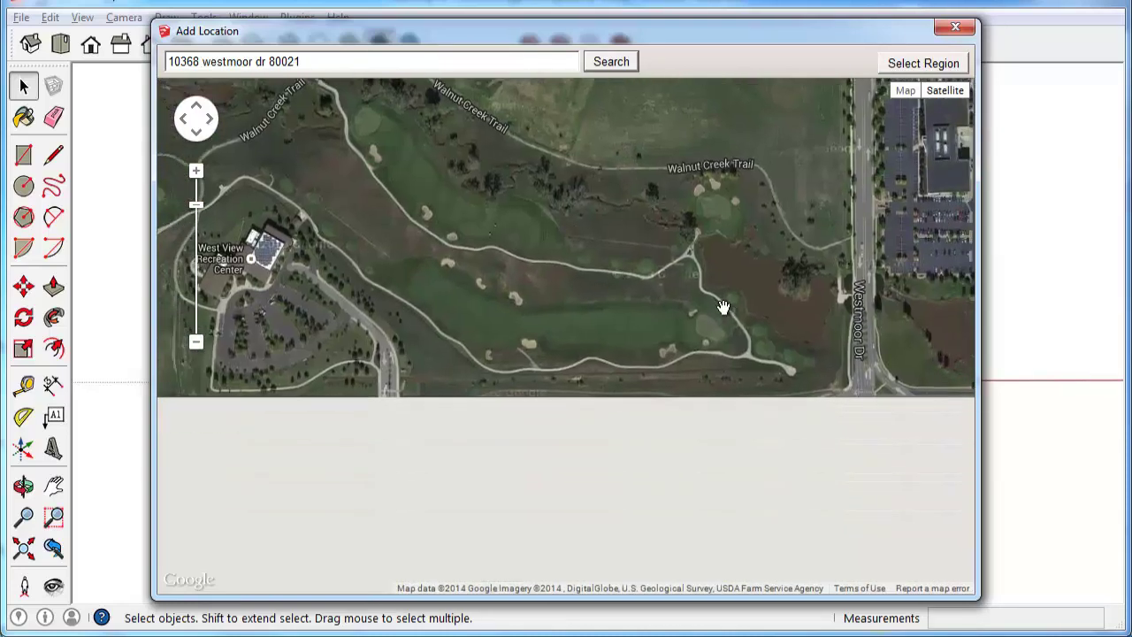
- Centre the map on the white building and its parking lots, adjust the import region around them and grab the satellite imagery
left_click_drag(778, 322, 495, 285)
left_click_drag(390, 93, 696, 369)
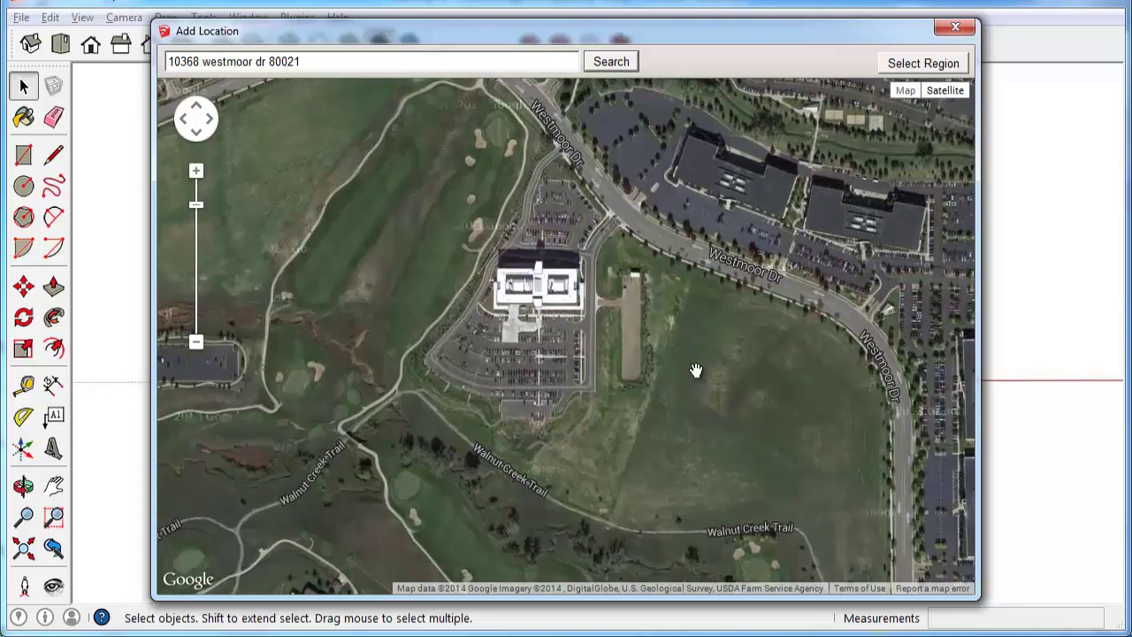
left_click(894, 67)
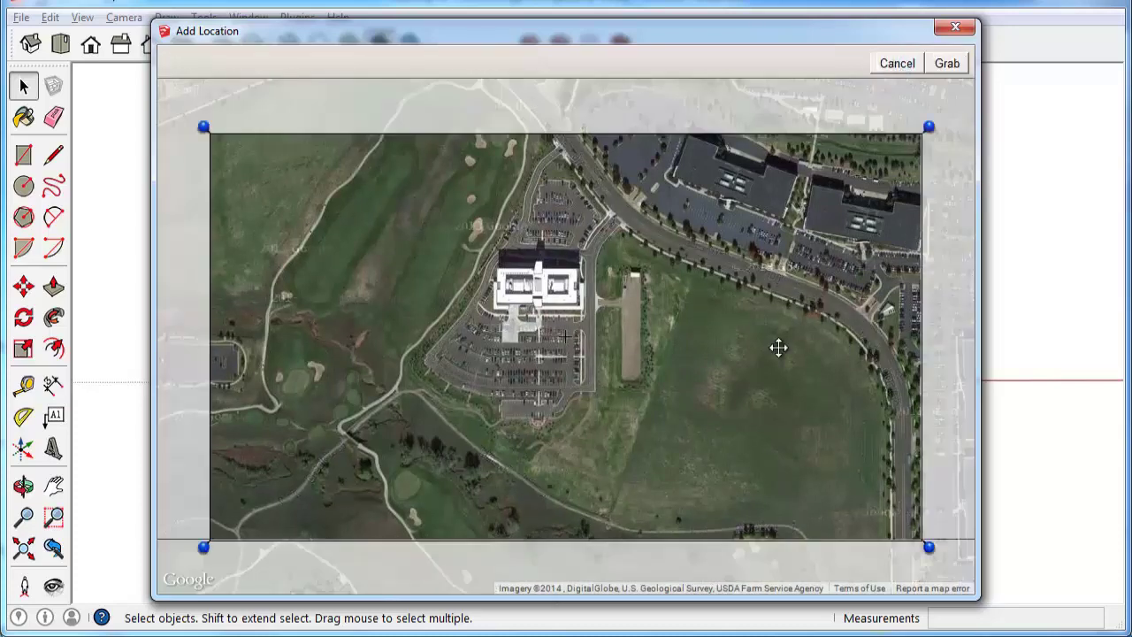
left_click_drag(205, 546, 232, 575)
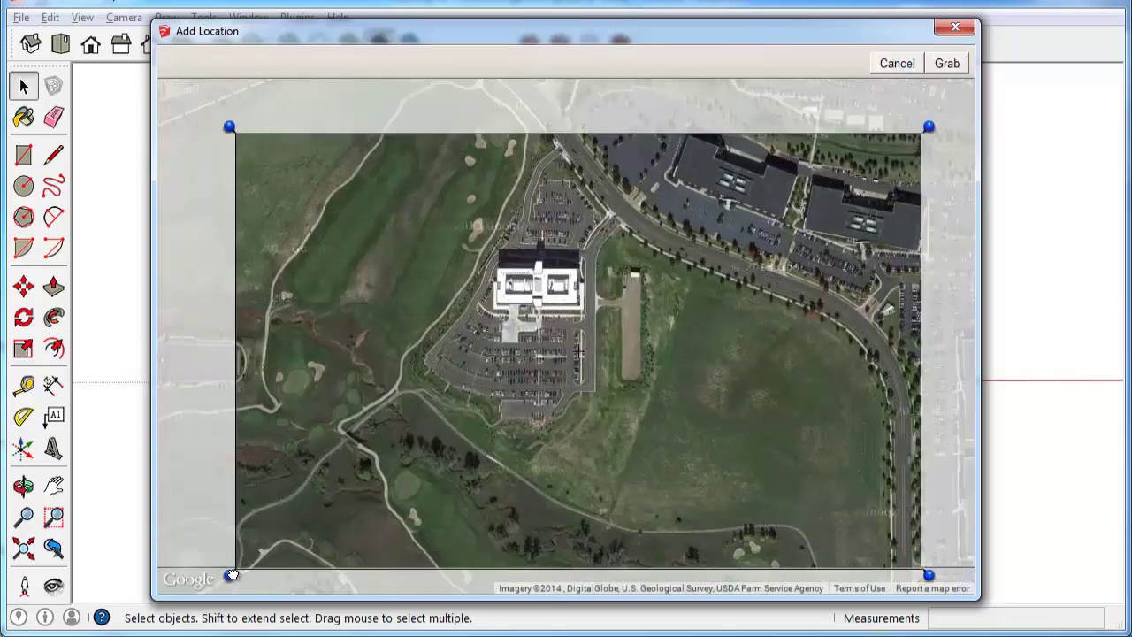
left_click_drag(231, 127, 233, 106)
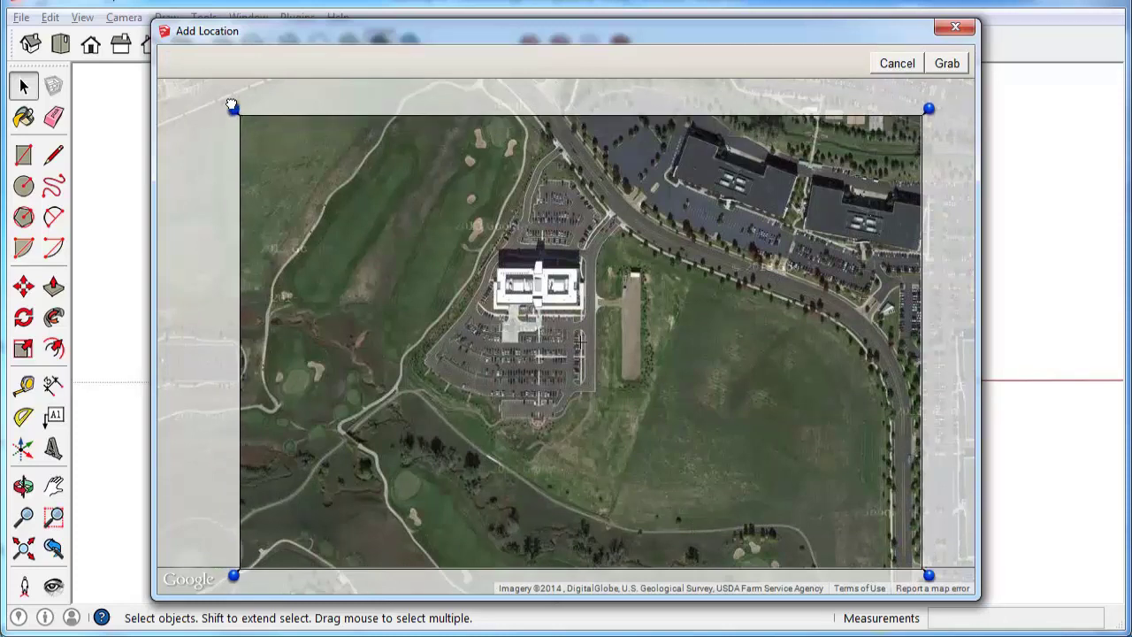
left_click_drag(927, 575, 879, 571)
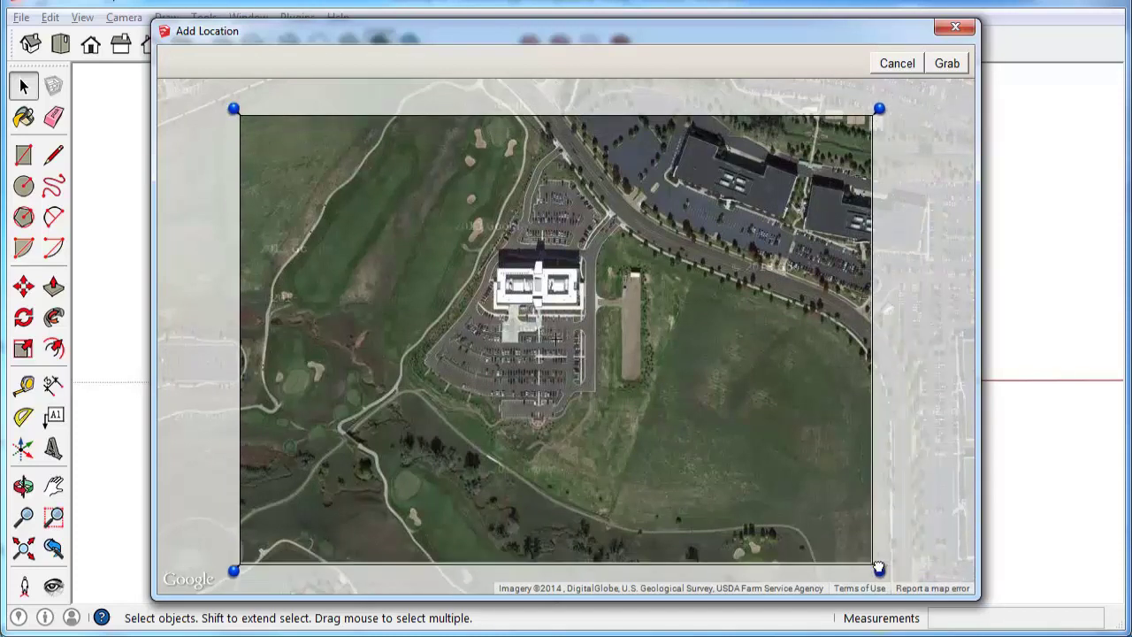
left_click(947, 68)
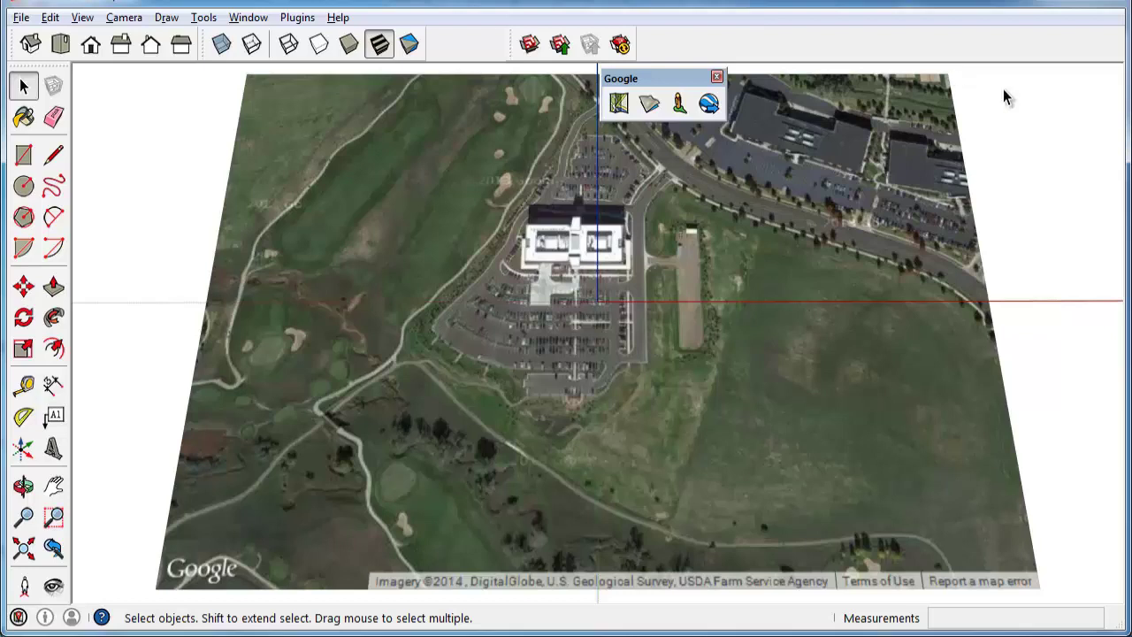
- Dock the floating Google toolbar with the other toolbars and inspect the imported satellite imagery around the building
left_click_drag(664, 79, 712, 40)
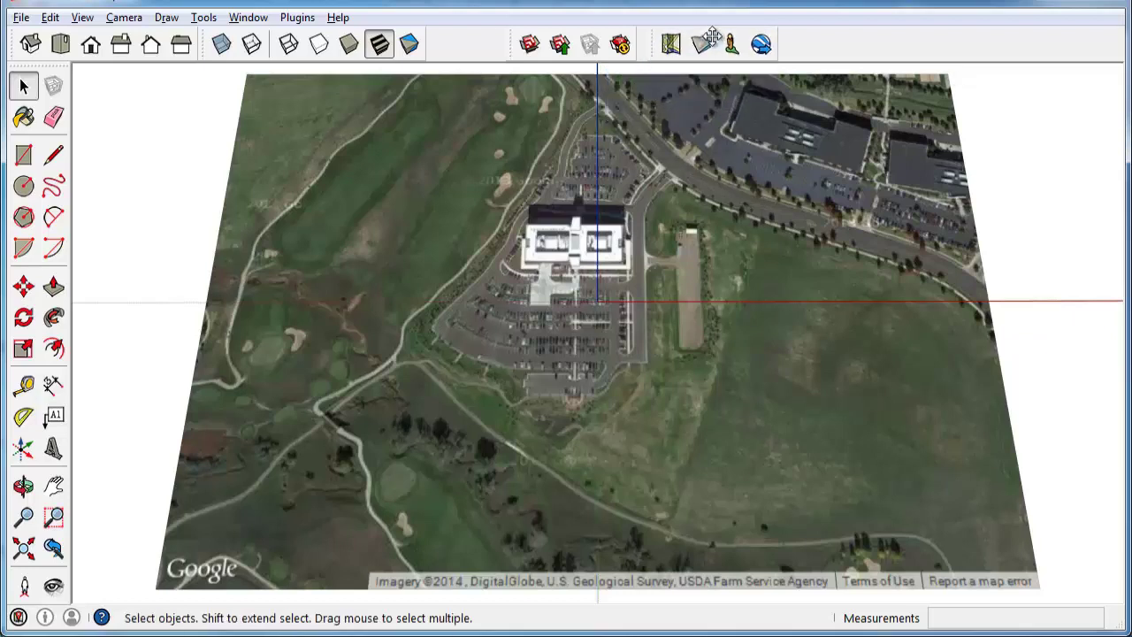
middle_click_drag(651, 434, 620, 362)
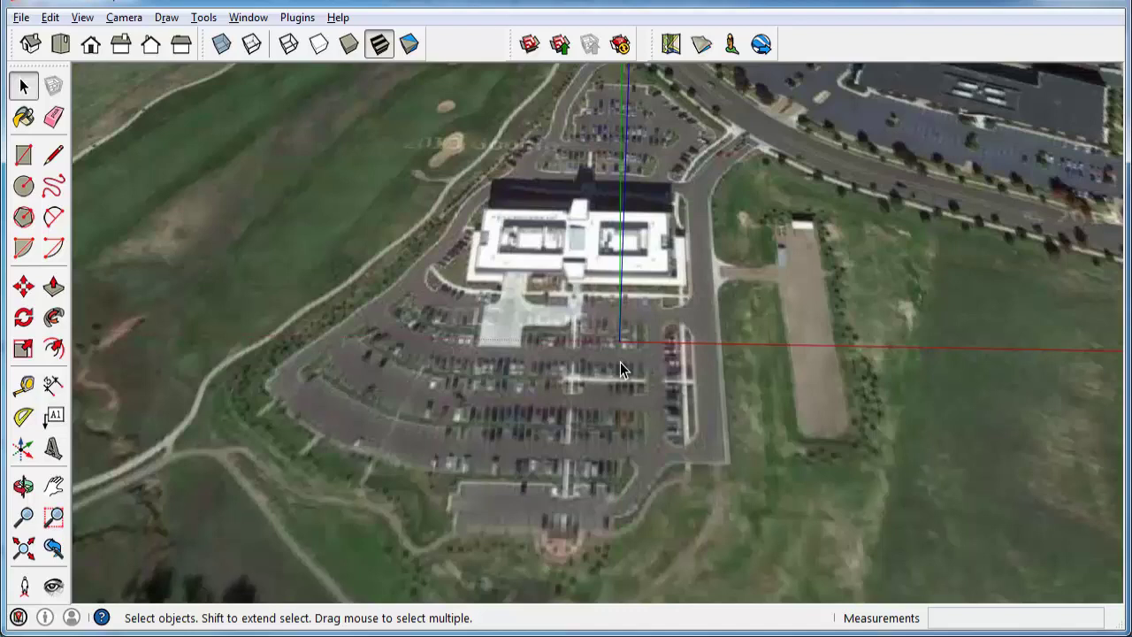
scroll(620, 362, "down", 6)
middle_click_drag(619, 361, 585, 341)
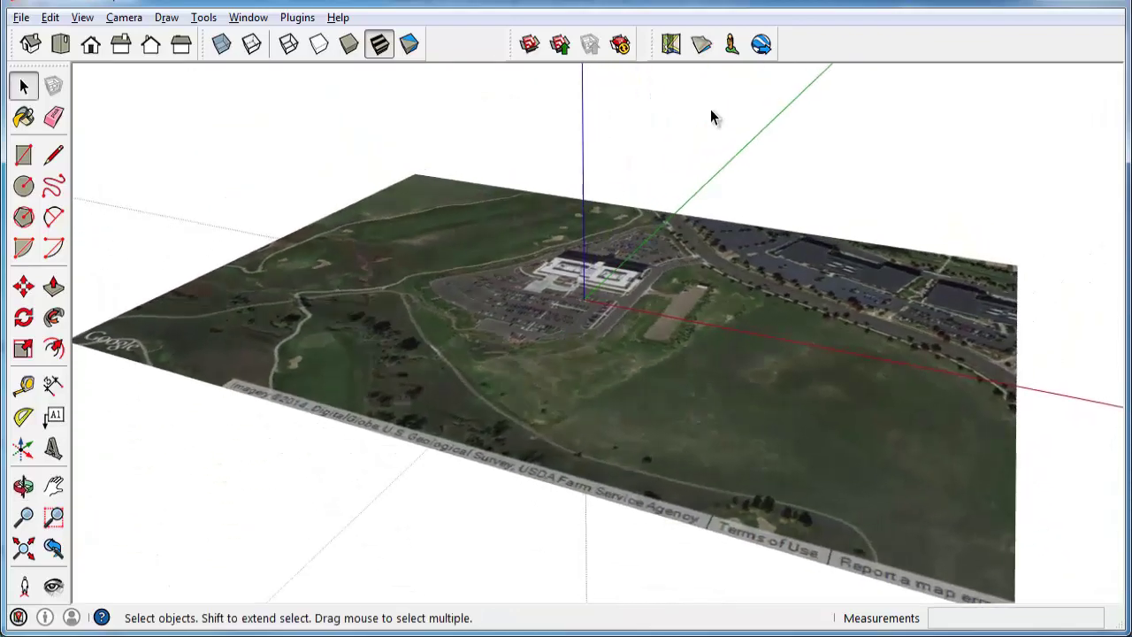
- Toggle the imagery between flat and 3D terrain to compare them from a low angle, leaving the terrain on
left_click(703, 46)
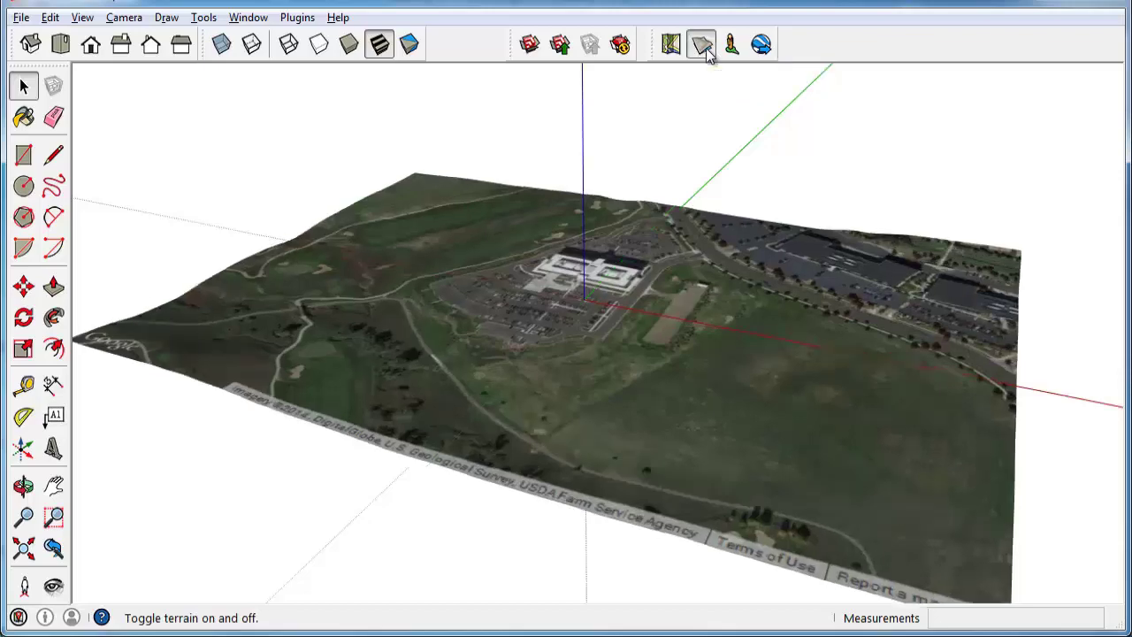
middle_click_drag(703, 493, 518, 362)
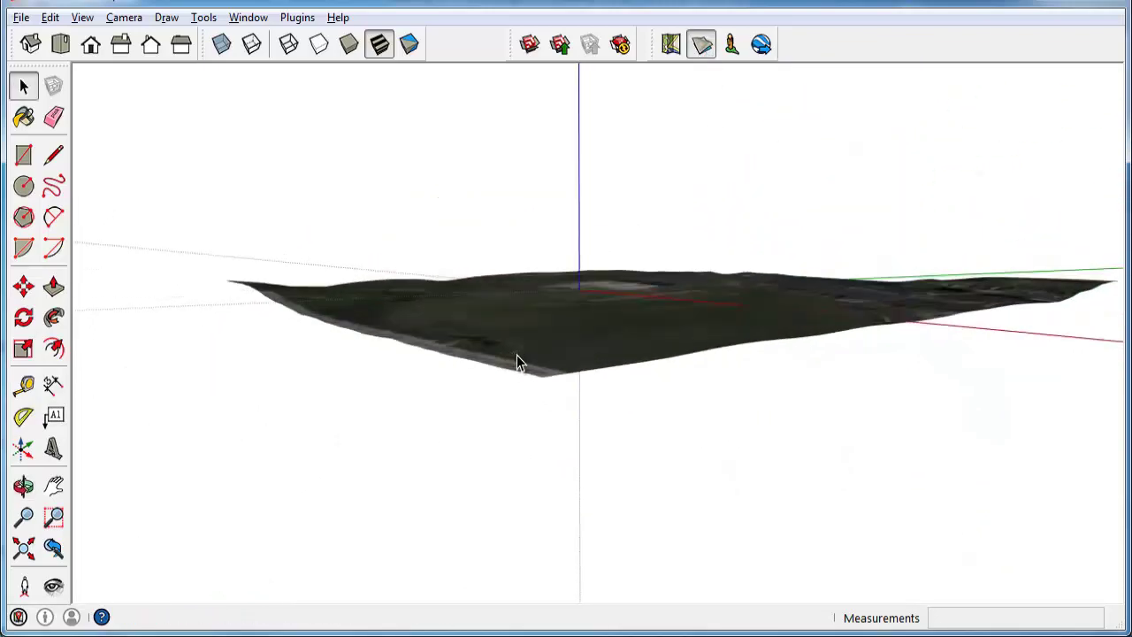
left_click(701, 46)
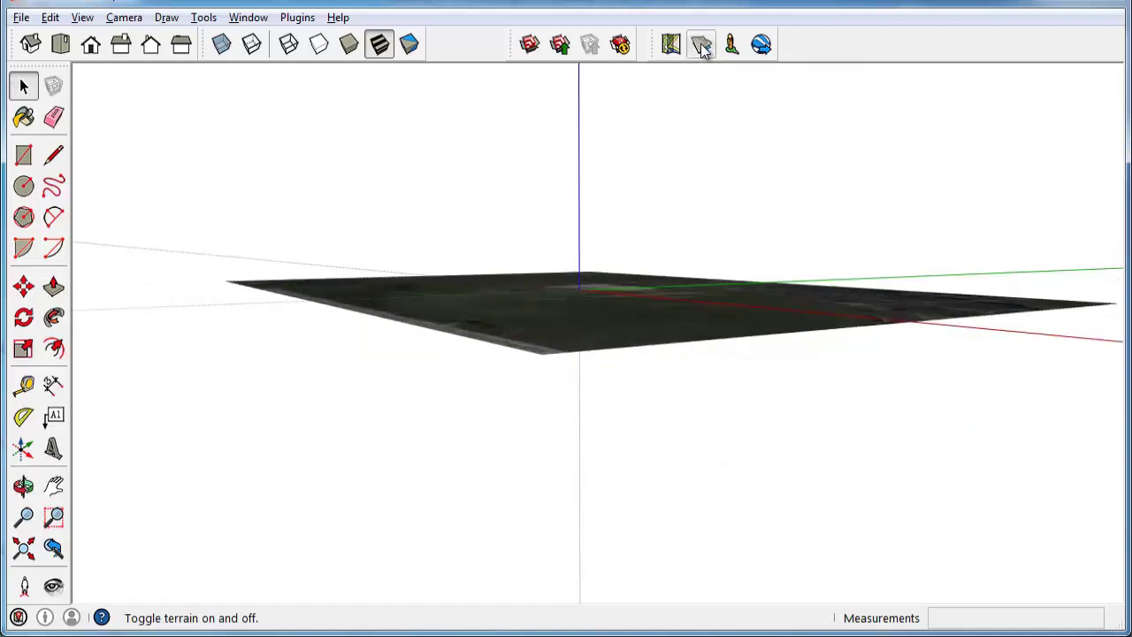
left_click(701, 46)
middle_click_drag(607, 245, 673, 378)
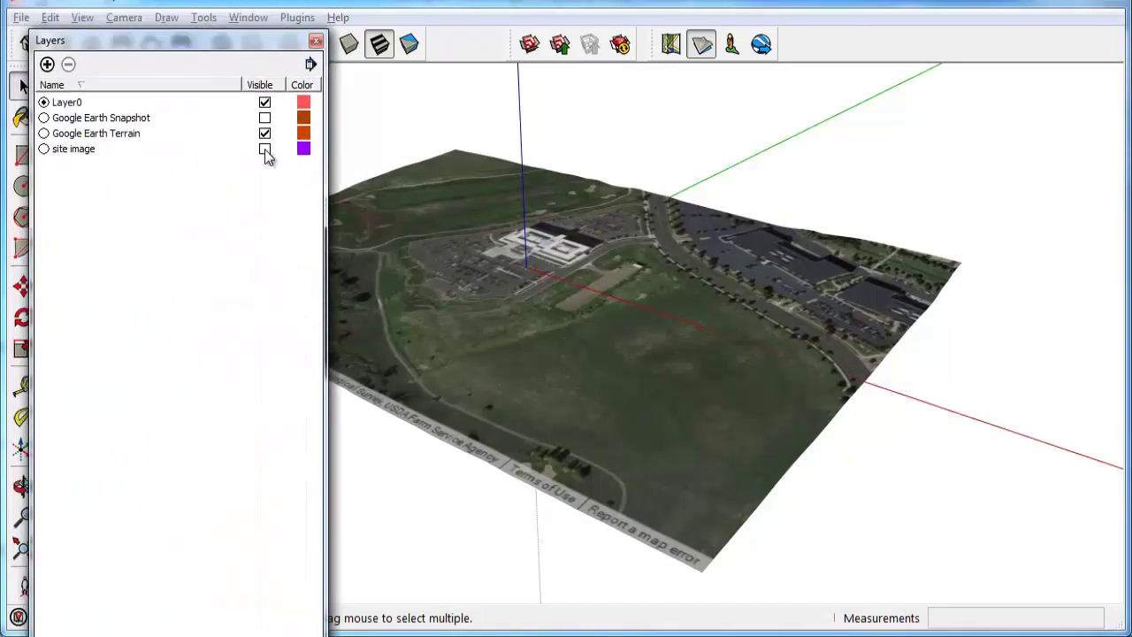
- Show the site image layer, hide the Google Earth Terrain layer and move the Layers window out of the way
left_click(265, 149)
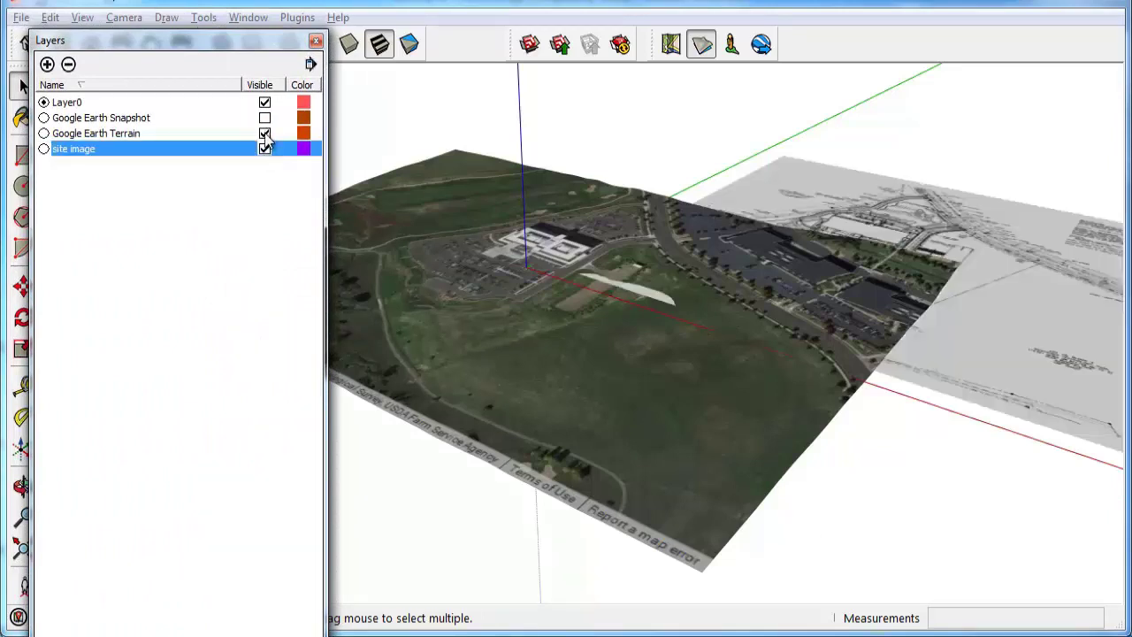
left_click(264, 134)
middle_click_drag(877, 285, 695, 464)
left_click_drag(261, 46, 0, 27)
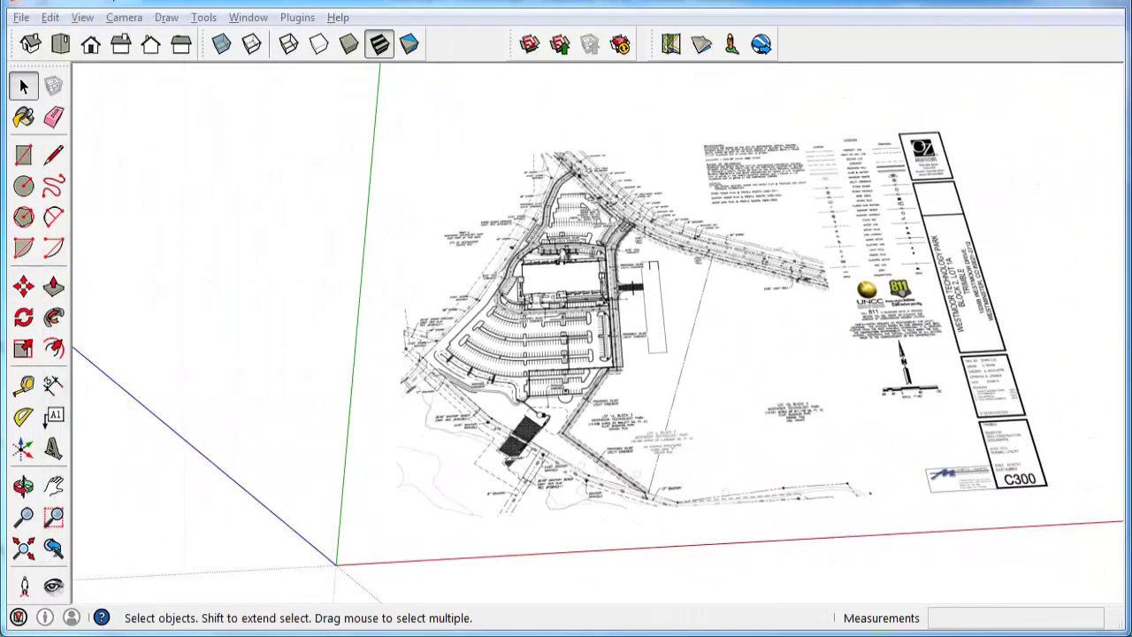
- Import the SketchUp model TRMB Bldg_Steelwork.skp and place it beside the site plan
middle_click_drag(690, 290, 690, 317)
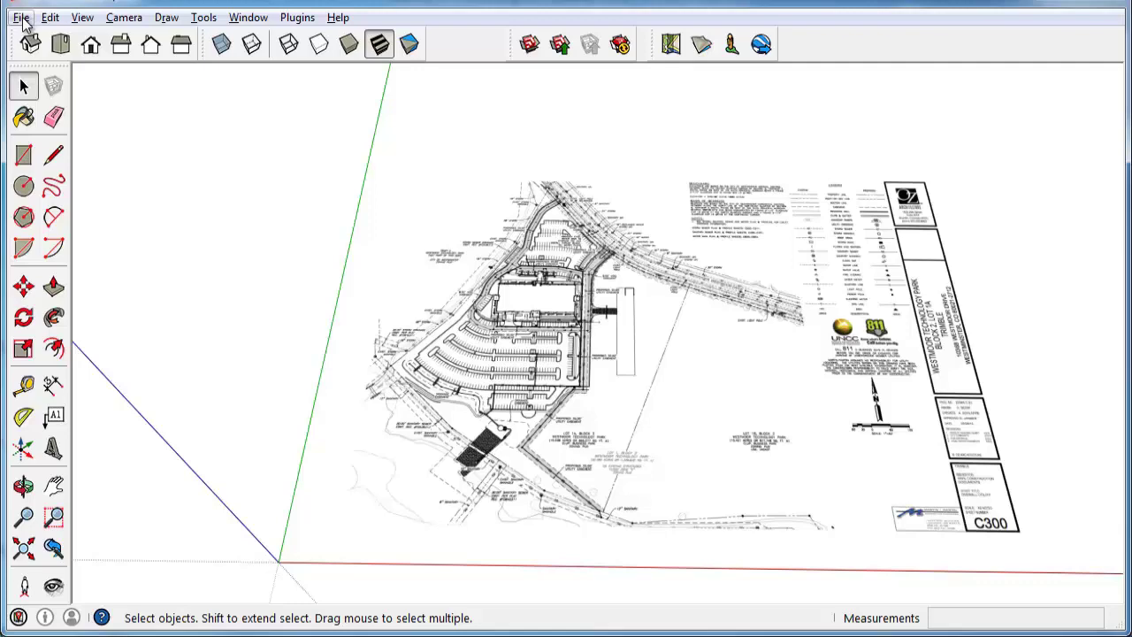
left_click(20, 17)
left_click(77, 282)
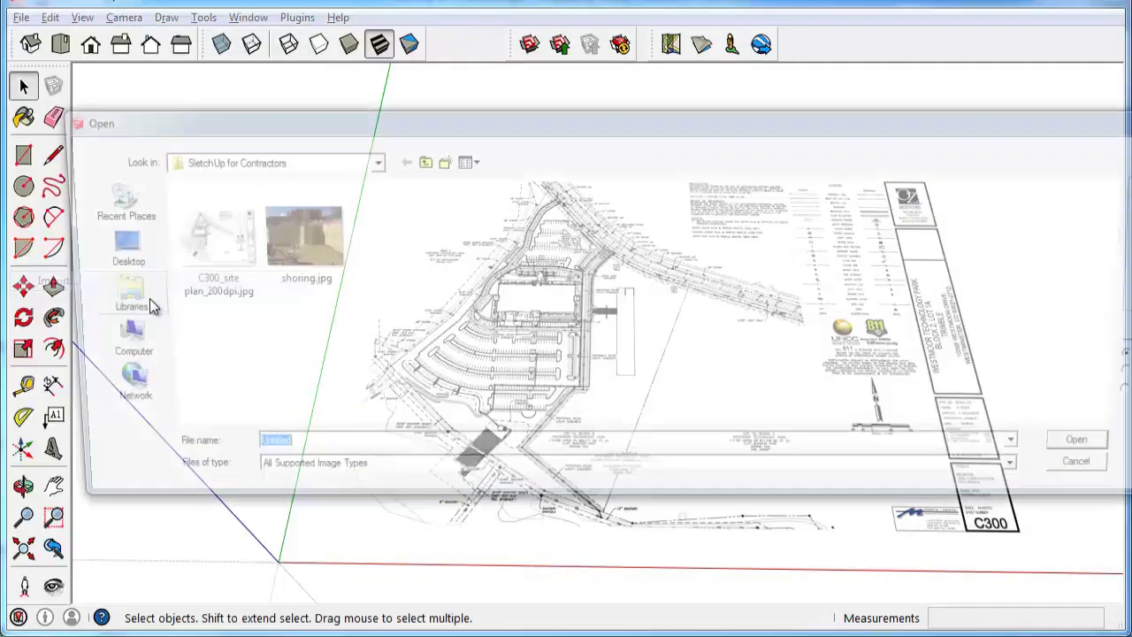
left_click(566, 476)
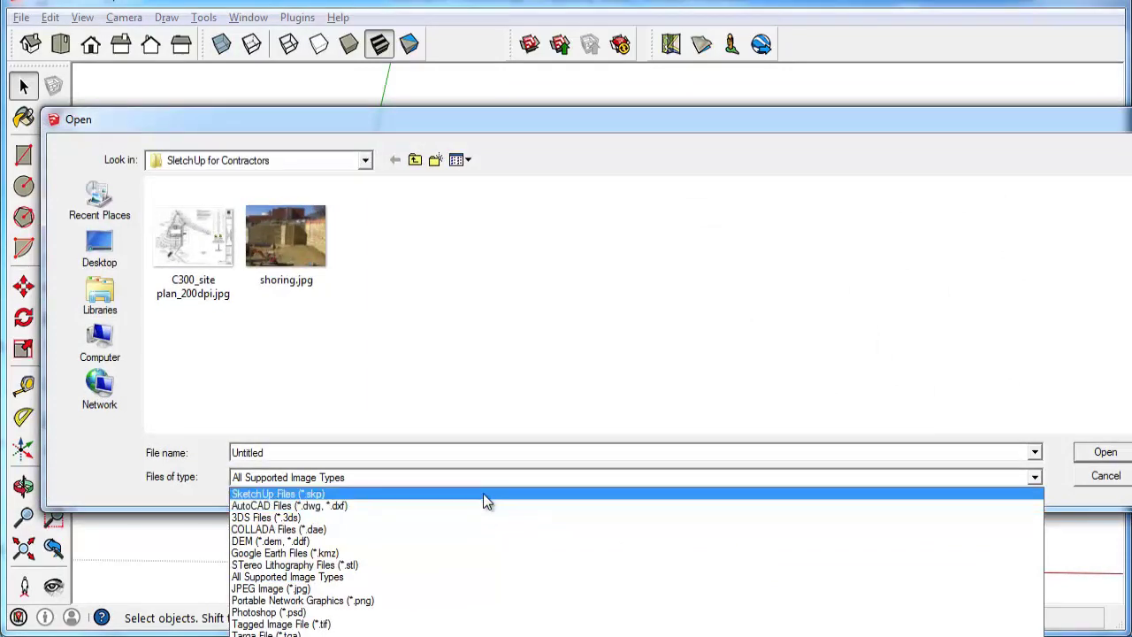
left_click(483, 493)
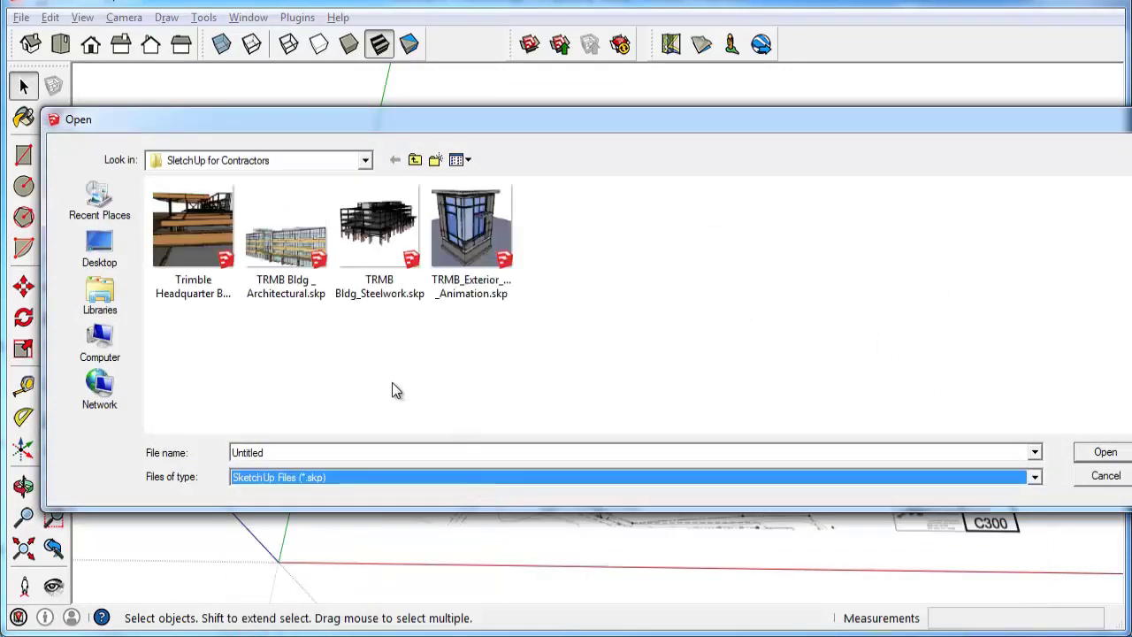
left_click(381, 243)
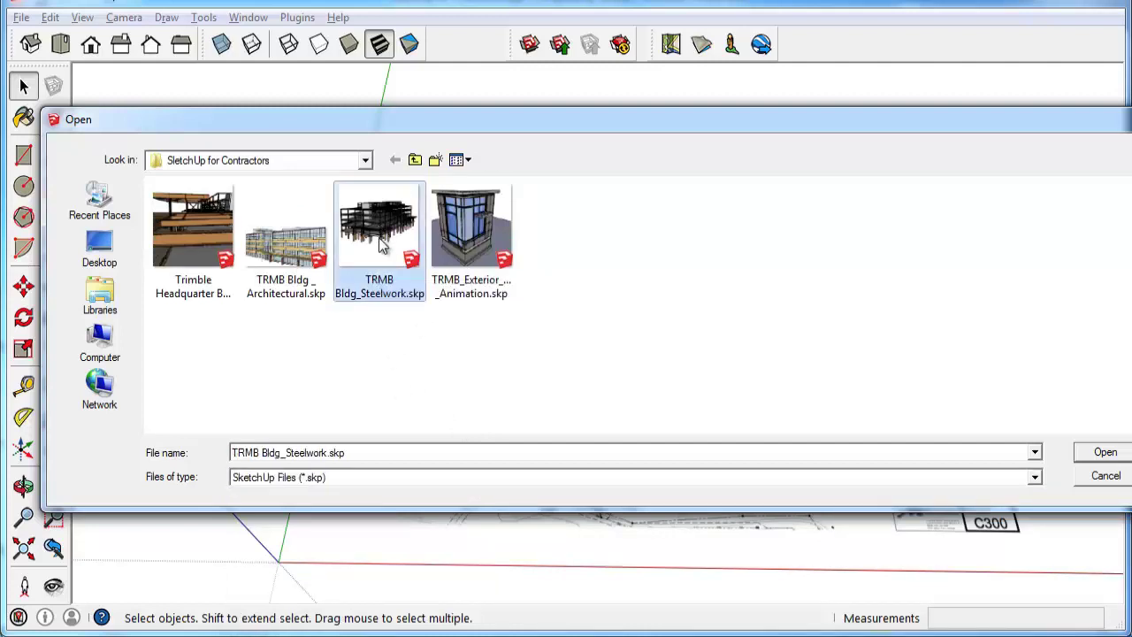
left_click(1105, 453)
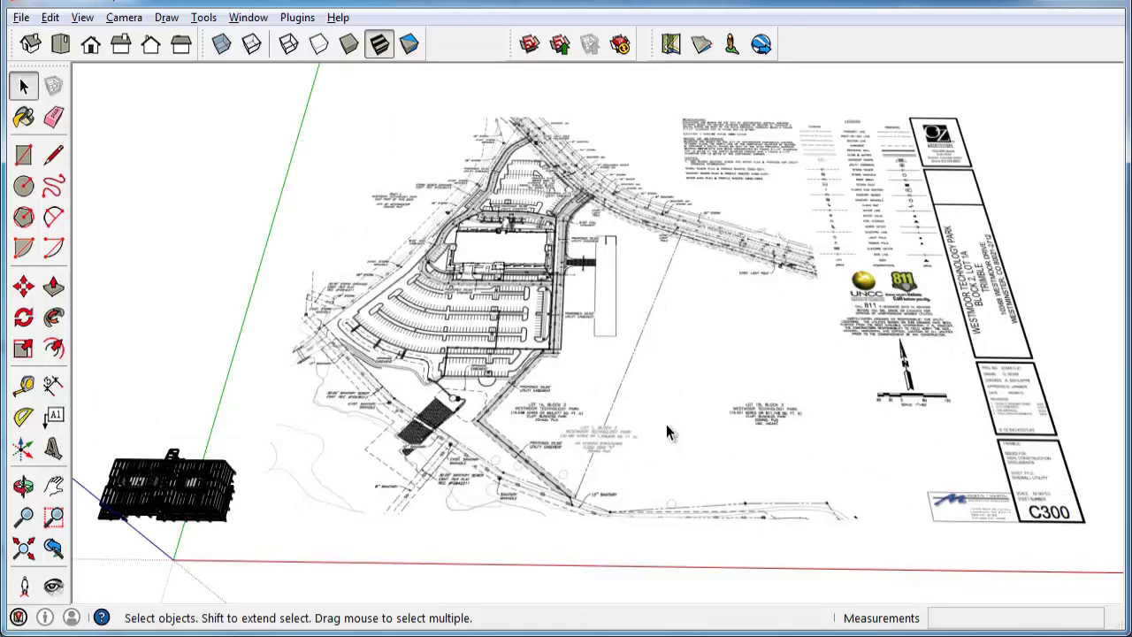
left_click(667, 425)
- Move the steelwork model by the endpoint of its corner footing onto the matching corner of the building footprint on the site plan
left_click(171, 515)
middle_click_drag(207, 500, 566, 266)
scroll(559, 528, "up", 4)
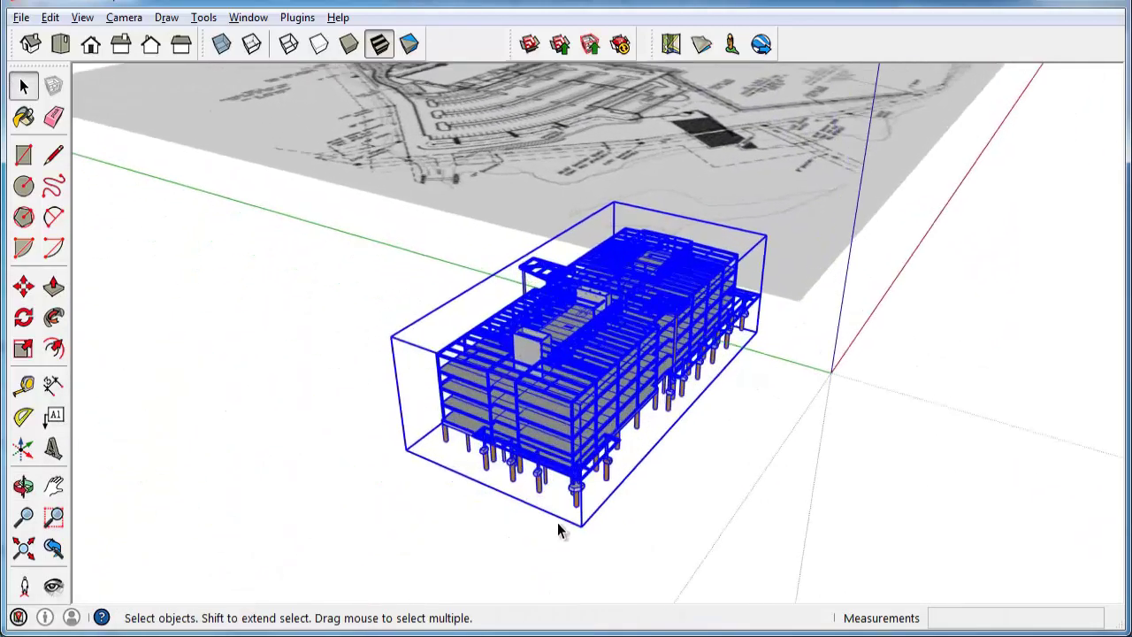
scroll(558, 524, "up", 6)
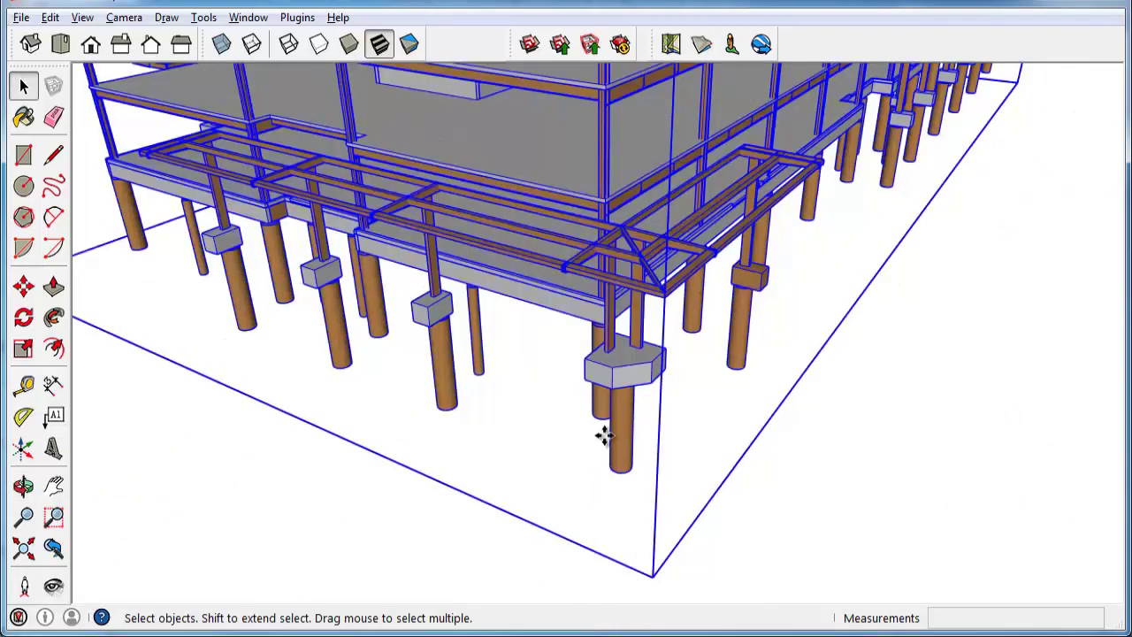
key("m")
left_click(630, 391)
scroll(662, 352, "down", 8)
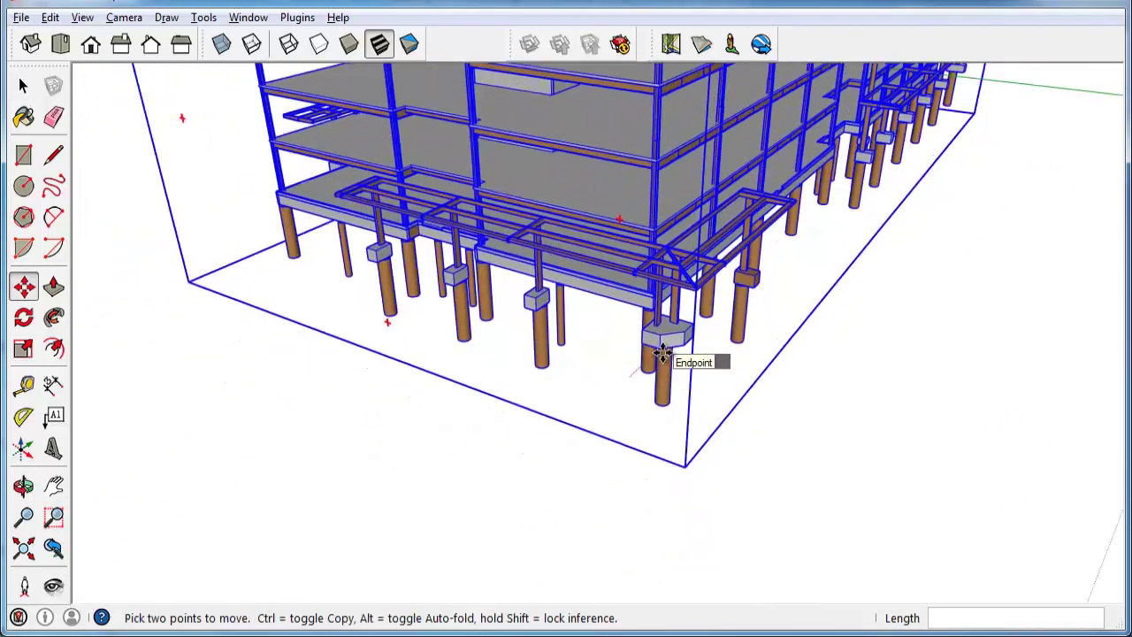
mouse_move(670, 333)
middle_mouse_down()
mouse_move(669, 301)
mouse_move(670, 336)
middle_mouse_up()
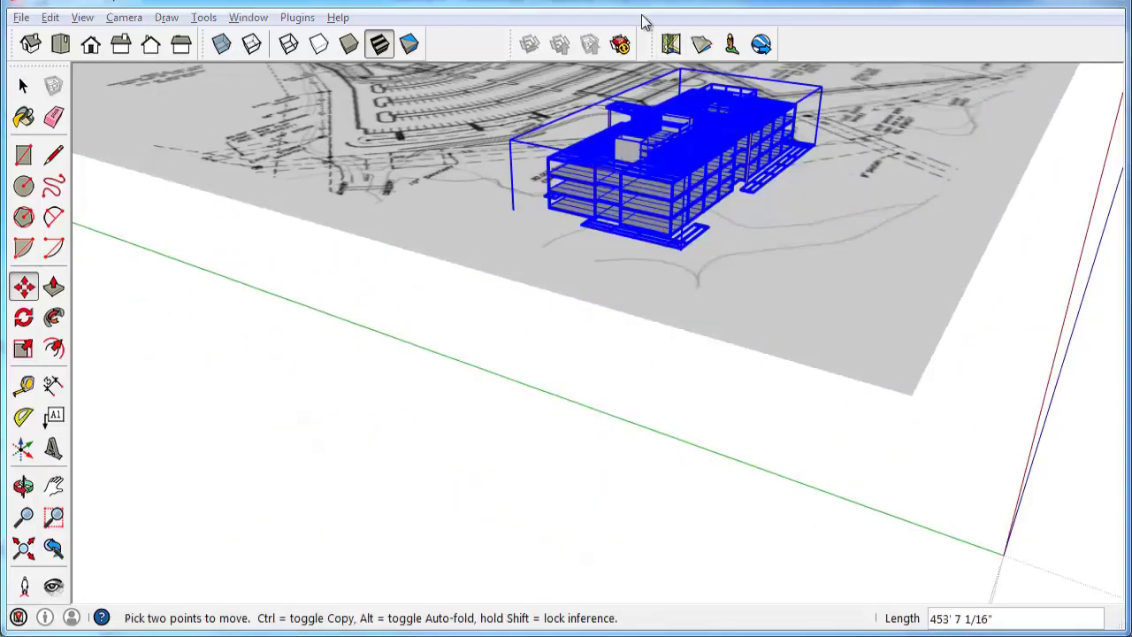
middle_click_drag(513, 151, 836, 611, "shift")
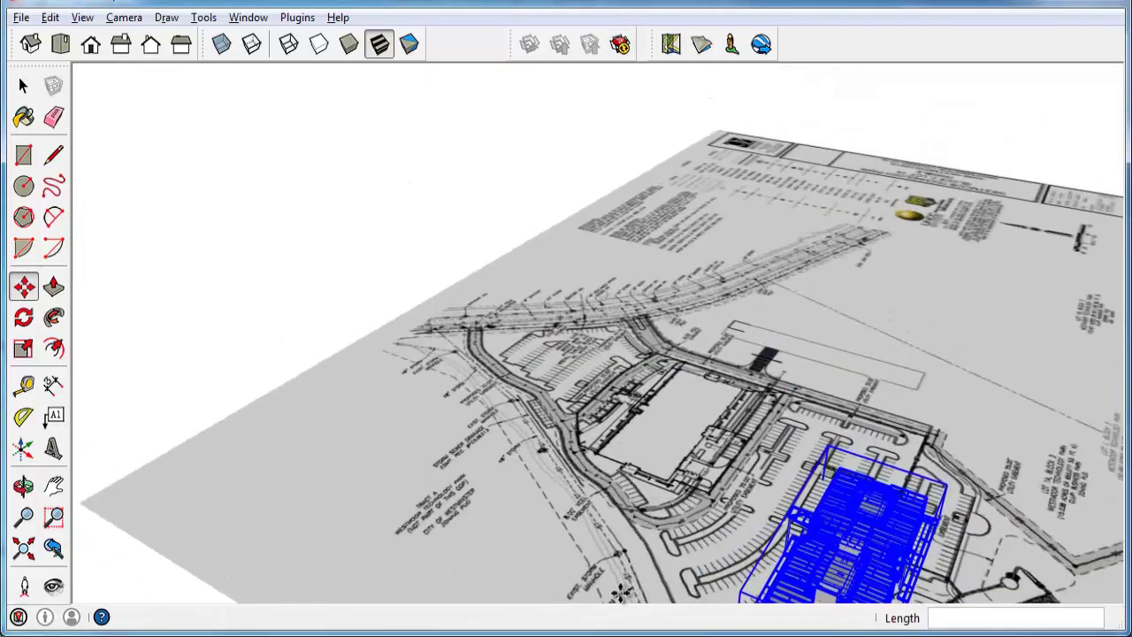
middle_click_drag(650, 484, 594, 479)
scroll(601, 486, "up", 3)
scroll(602, 493, "up", 10)
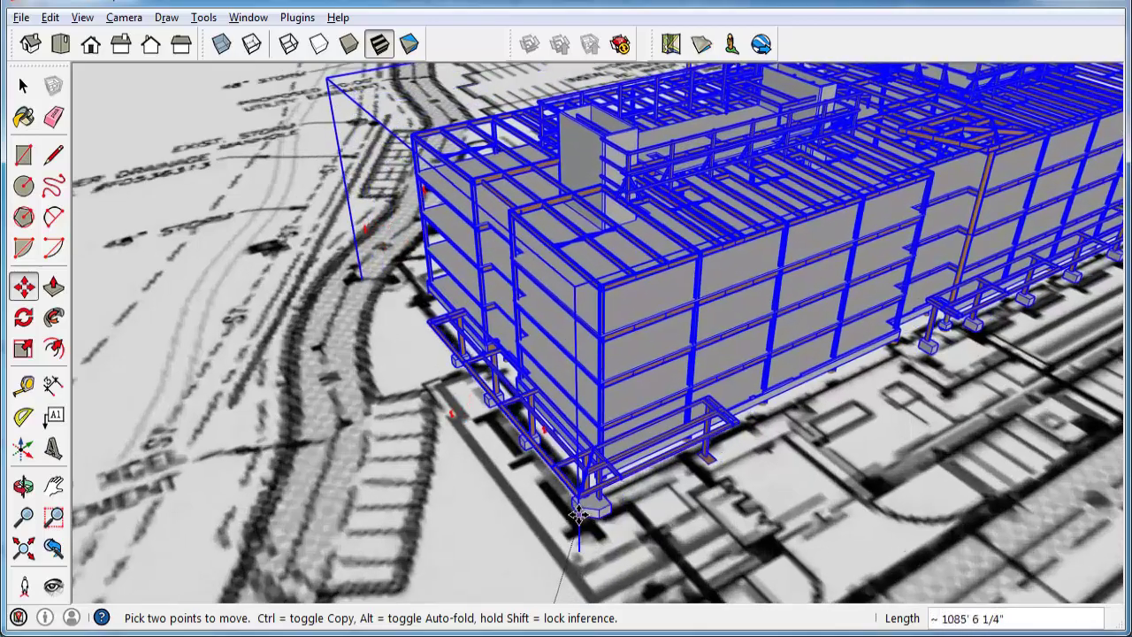
- Fine-tune the steelwork's position by moving it about 2' so its corner footing lines up with the plan, then deselect it
middle_click_drag(580, 516, 598, 485)
scroll(570, 475, "up", 5)
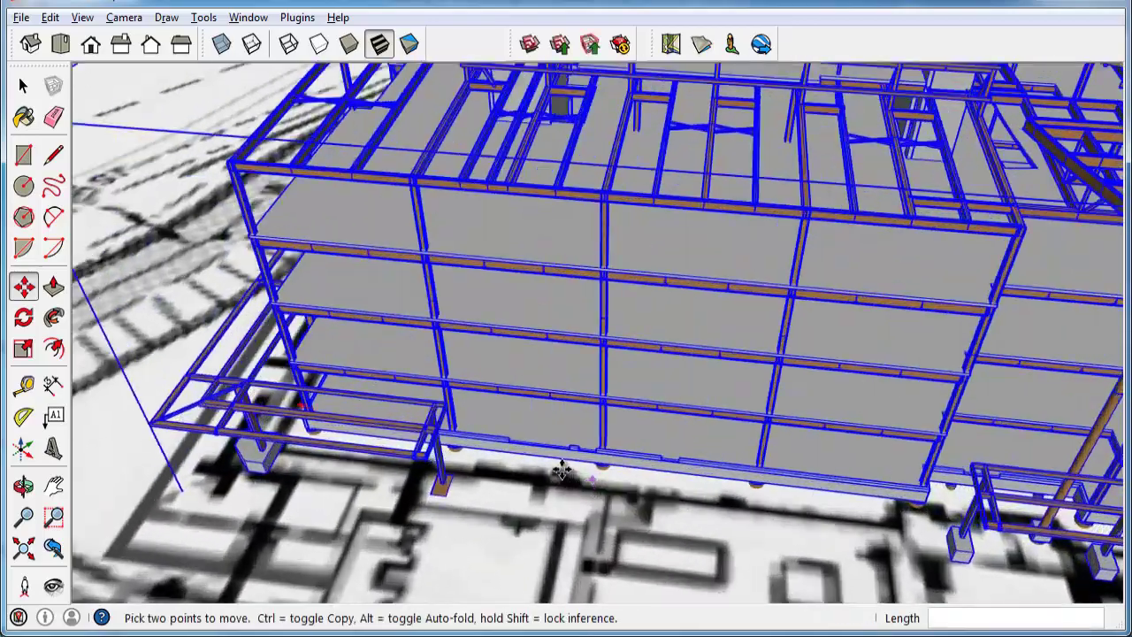
middle_click_drag(634, 442, 619, 399, "shift")
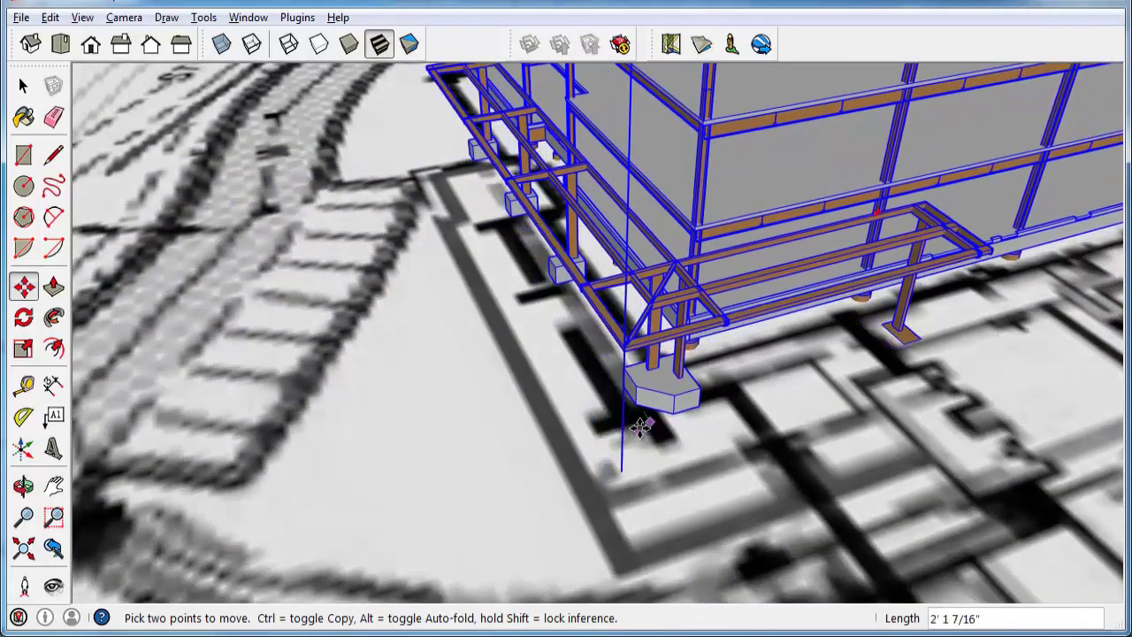
left_click(637, 427)
scroll(610, 399, "down", 1)
scroll(611, 399, "down", 5)
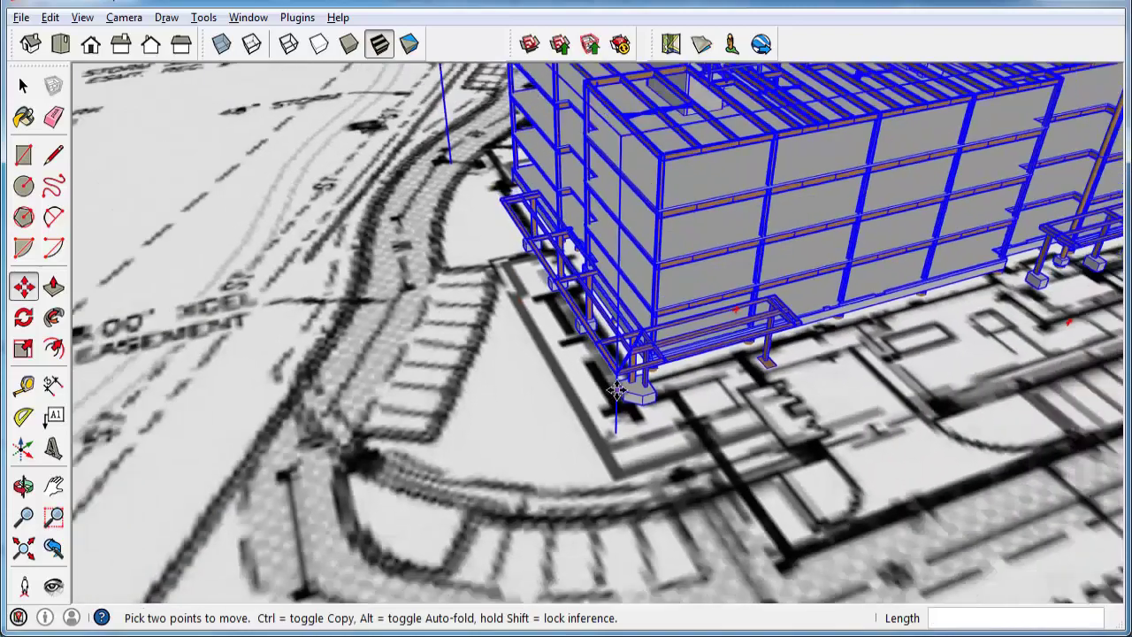
key("space")
middle_click_drag(610, 399, 505, 145)
left_click(489, 108)
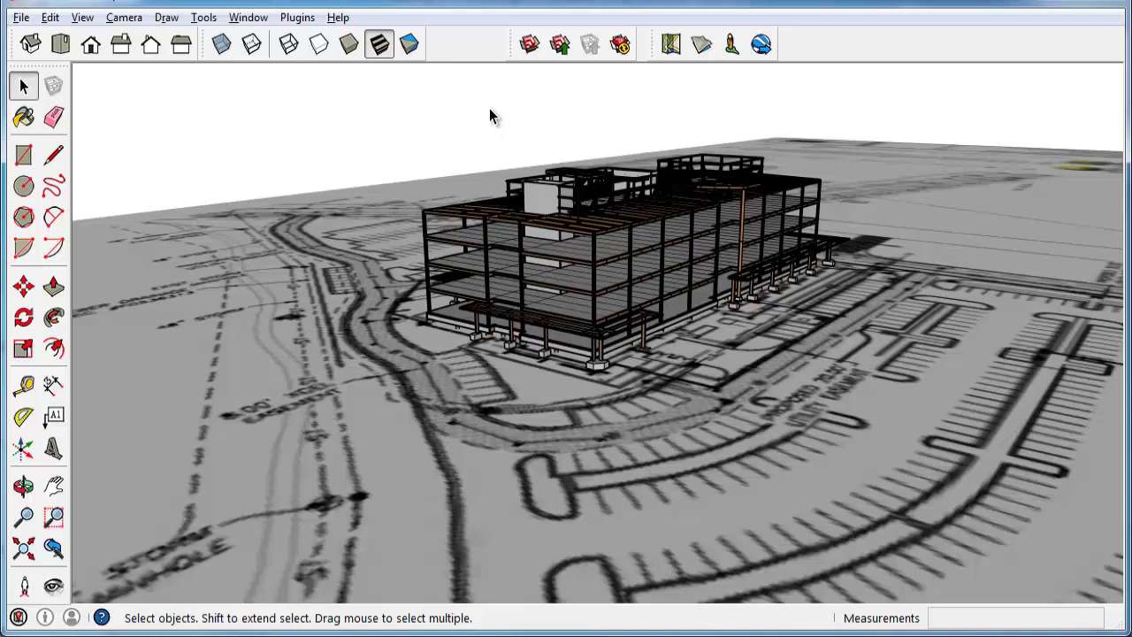
- Import the SketchUp model TRMB Bldg _ Architectural.skp and place it near the steelwork on the site plan
left_click(20, 19)
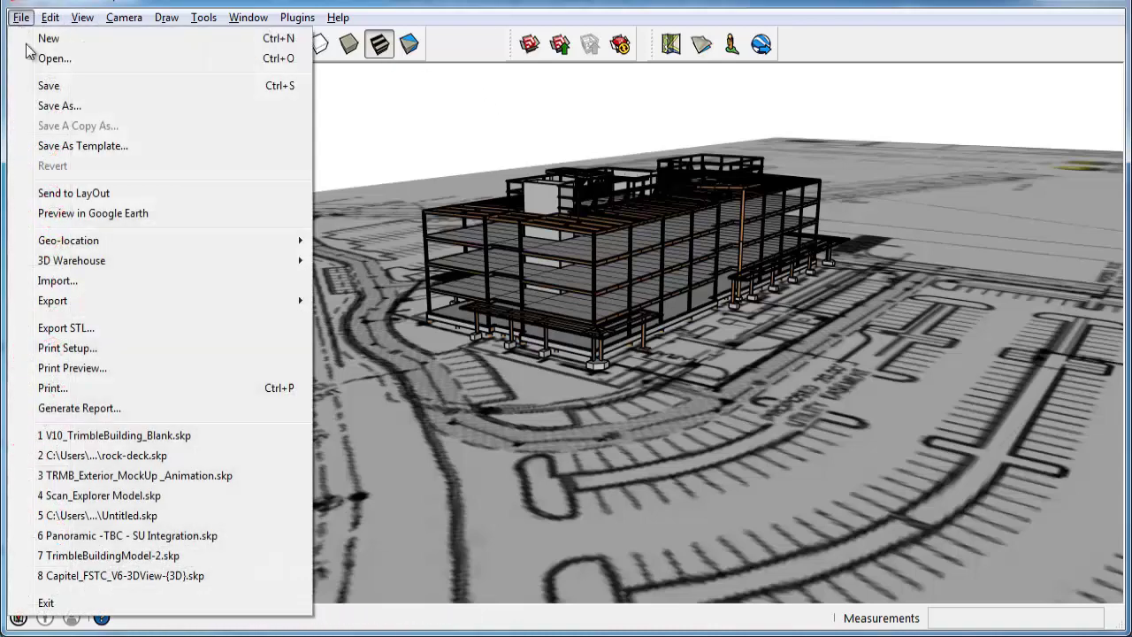
left_click(126, 284)
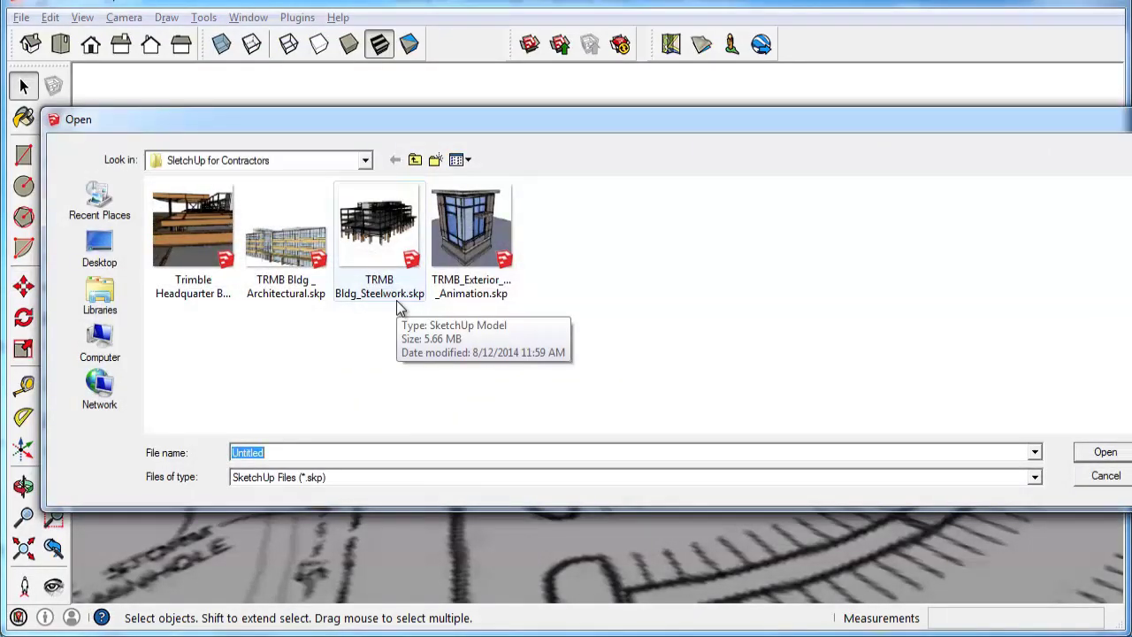
left_click(348, 329)
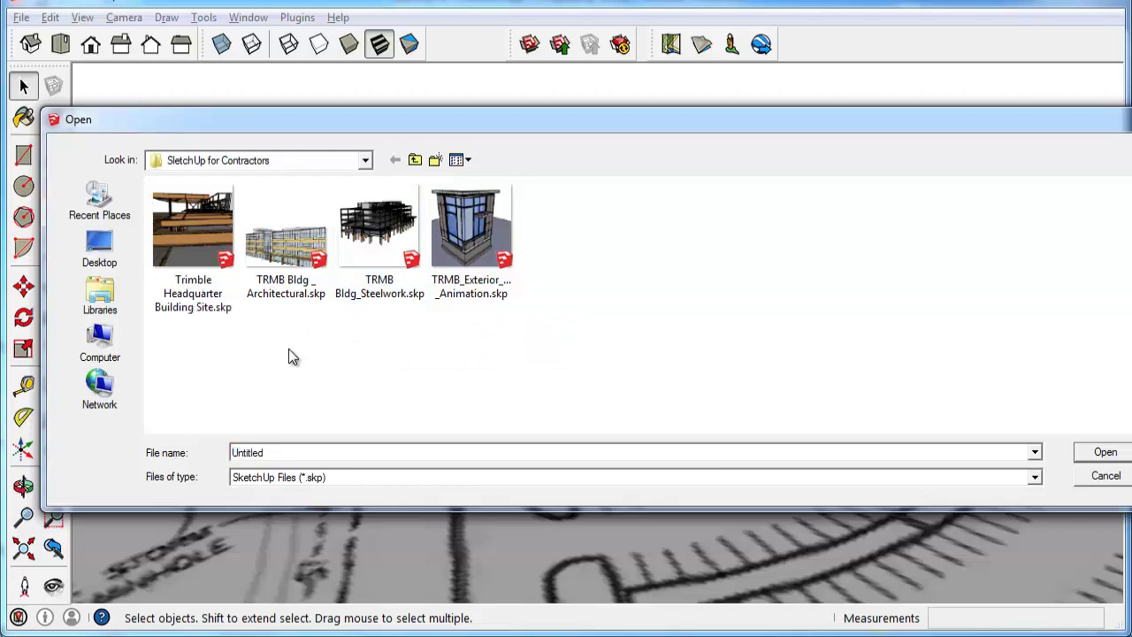
left_click(292, 229)
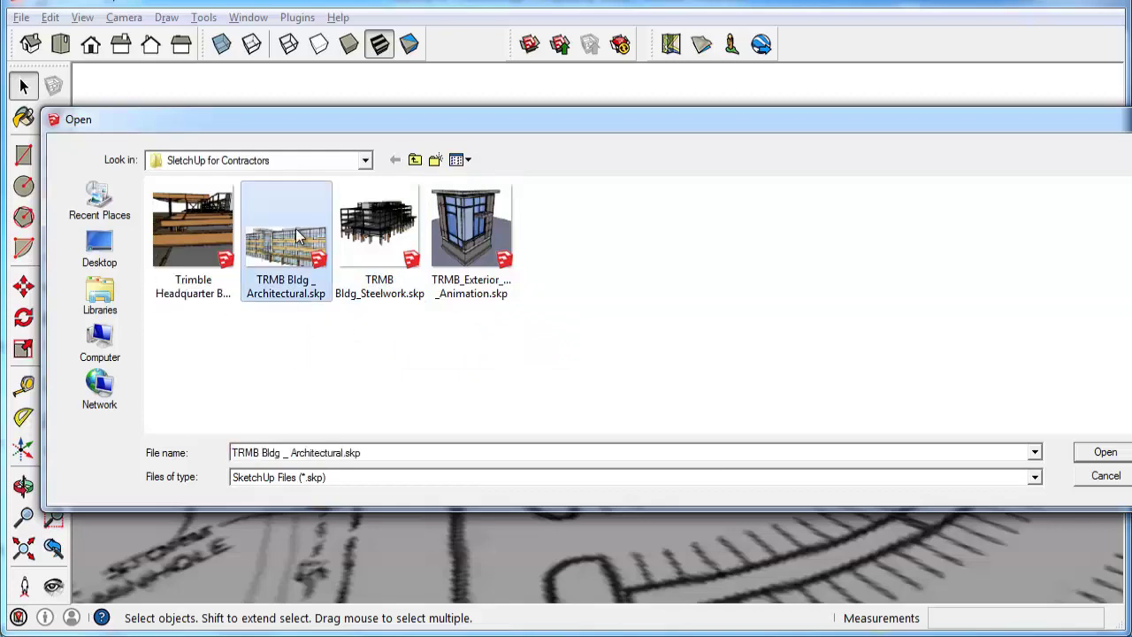
left_click(1105, 451)
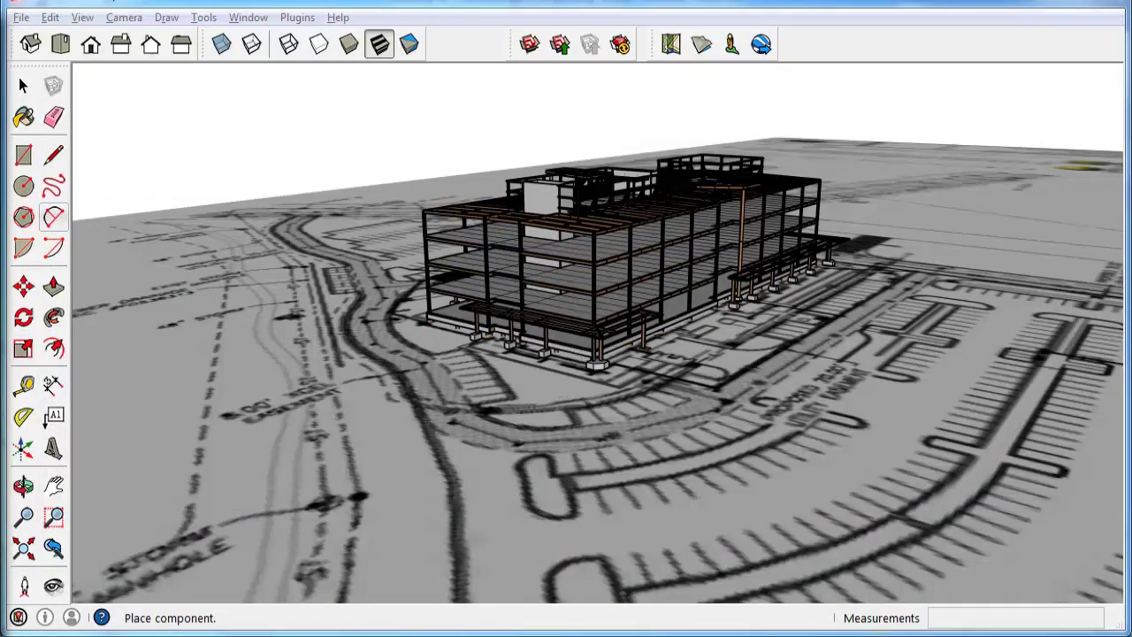
left_click(25, 550)
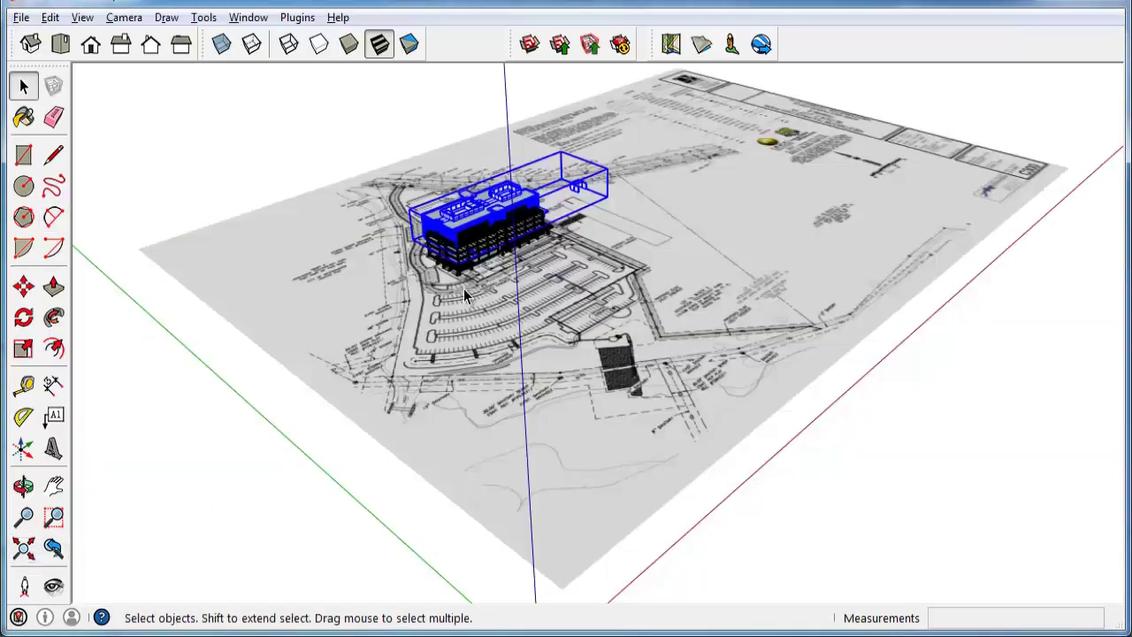
- Move the architectural model by its lower corner about 108' 4" onto the matching base corner of the steelwork
scroll(480, 227, "up", 8)
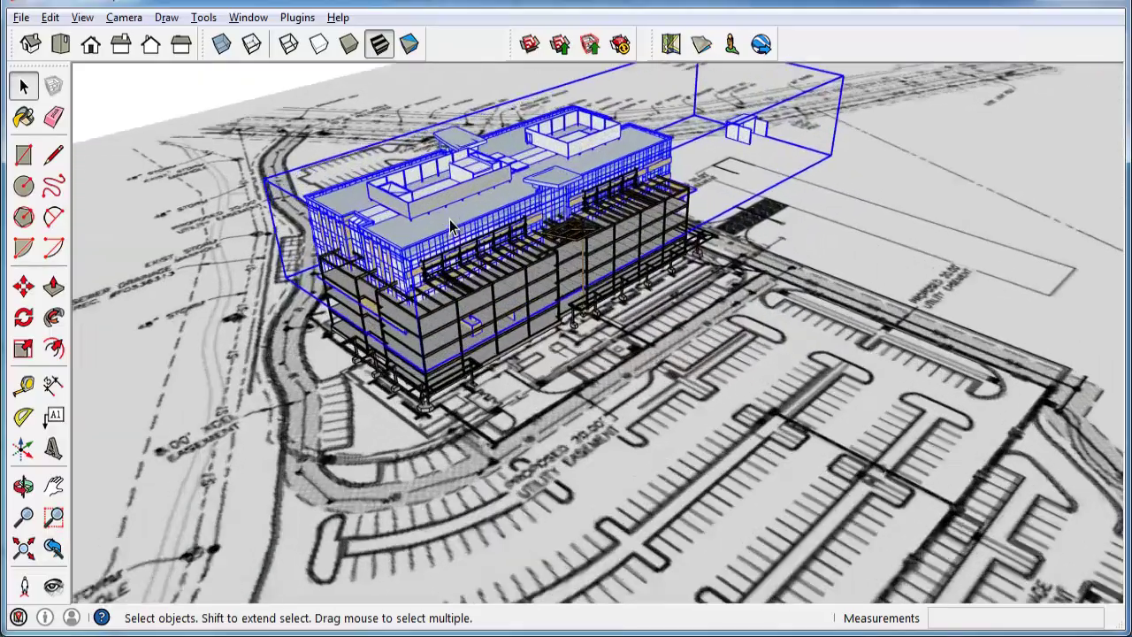
middle_click_drag(480, 227, 459, 316)
scroll(477, 320, "up", 5)
key("m")
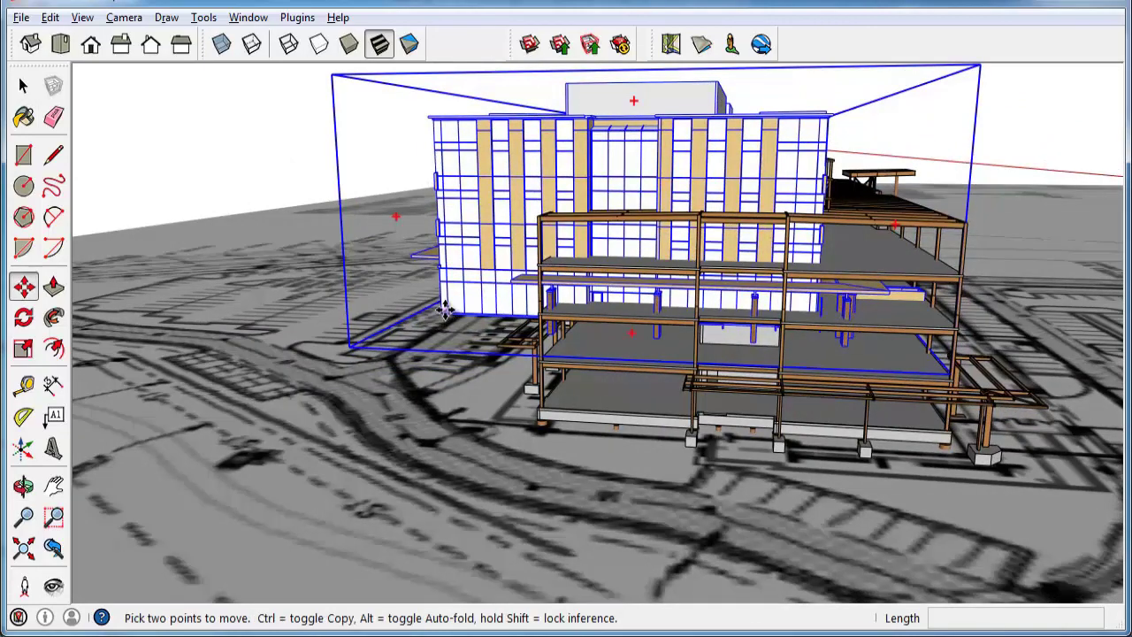
left_click(585, 398)
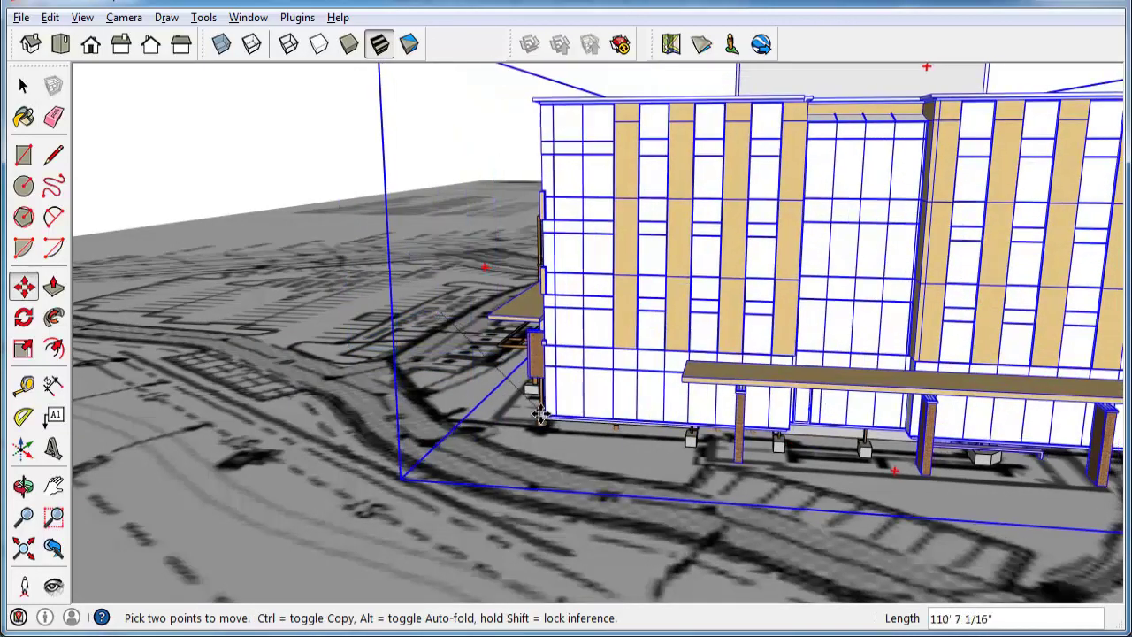
left_click(532, 404)
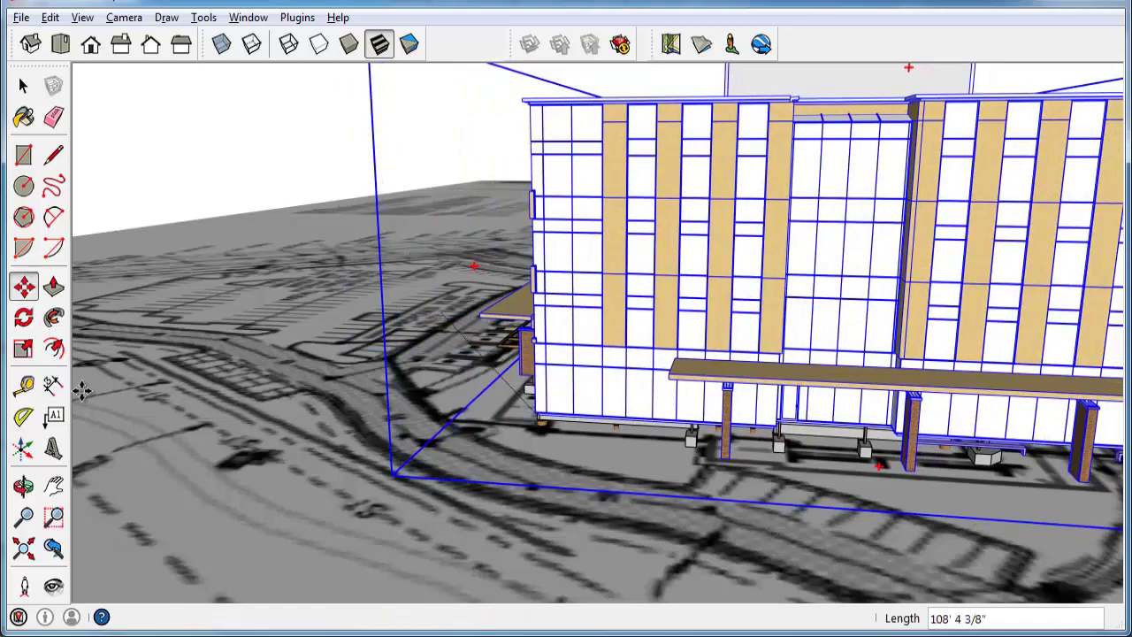
- Refine the architectural model's position by snapping its corner endpoint to the steelwork's base corner, then deselect it
middle_click_drag(598, 350, 697, 399)
left_click(698, 400)
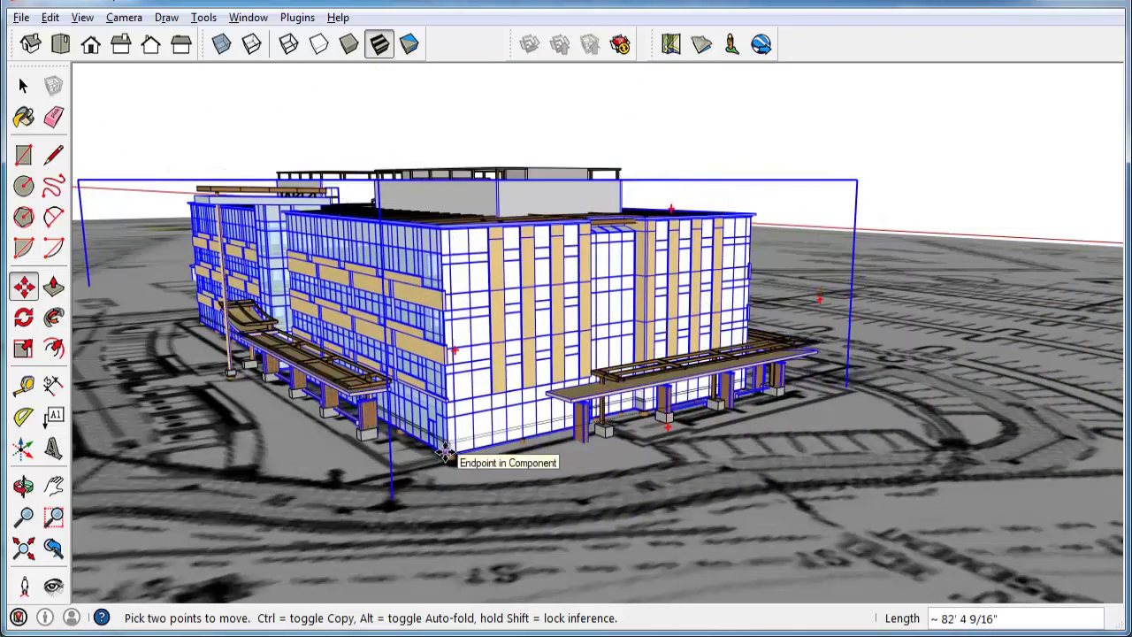
left_click(447, 453)
middle_click_drag(608, 411, 230, 266)
key("space")
left_click(350, 147)
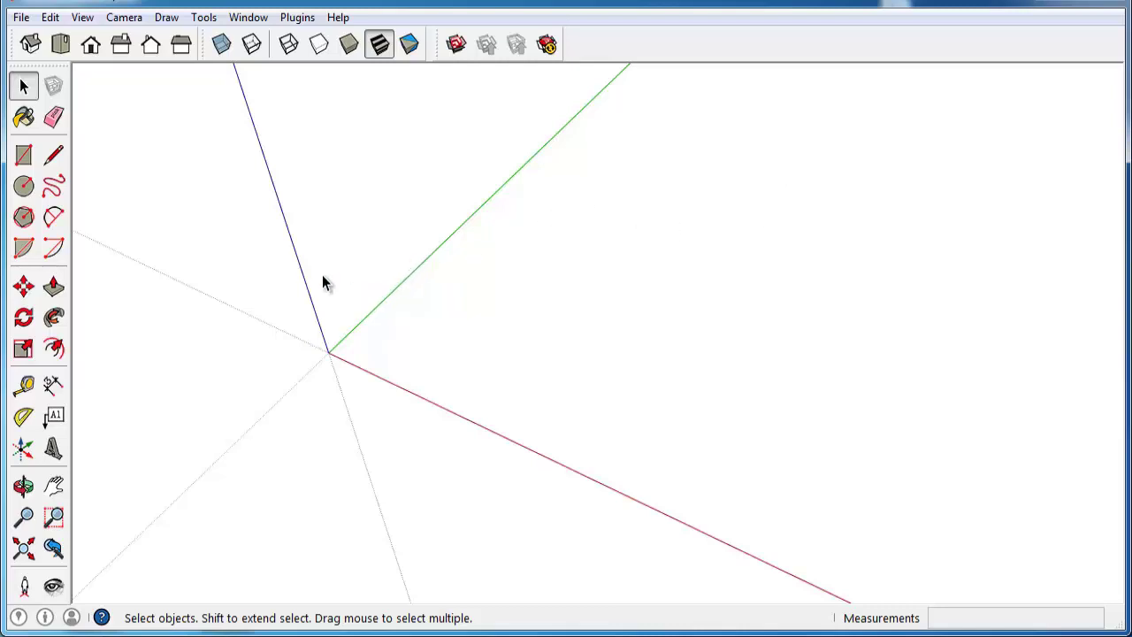
- Import C300_site plan_200dpi.jpg as an image into the empty model and place it near the origin
left_click(21, 18)
left_click(95, 280)
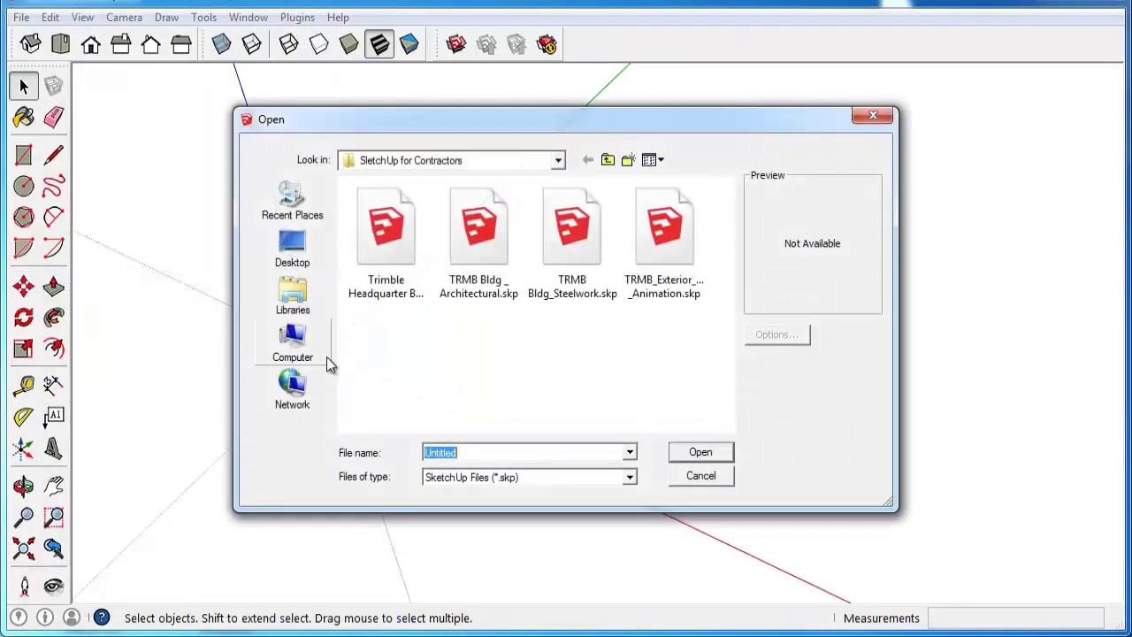
left_click(528, 478)
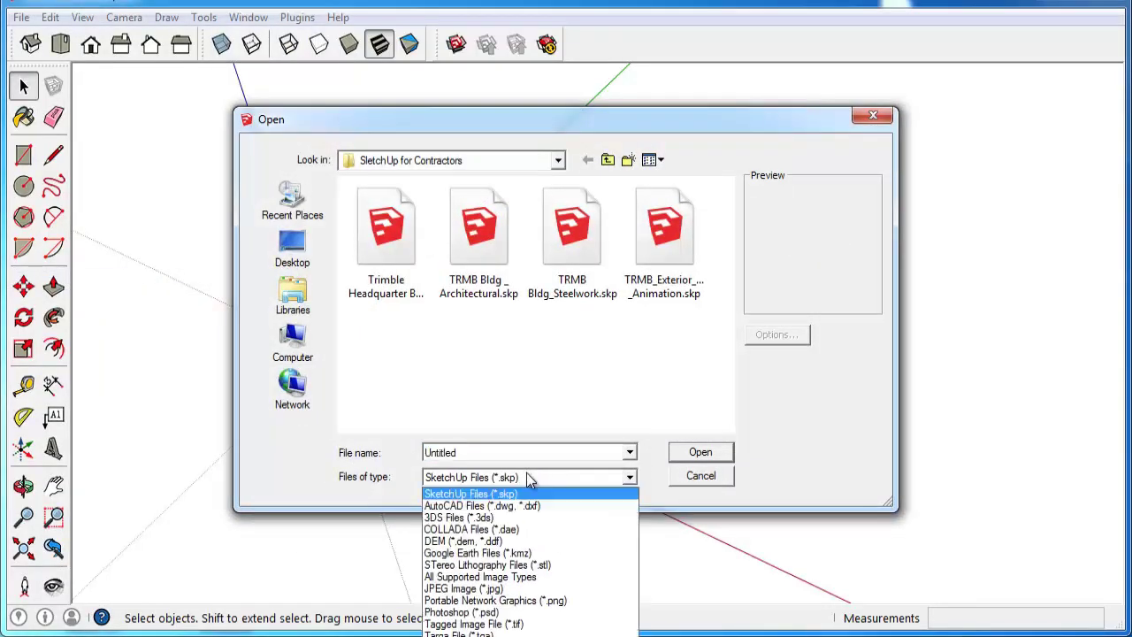
left_click(522, 577)
left_click(386, 244)
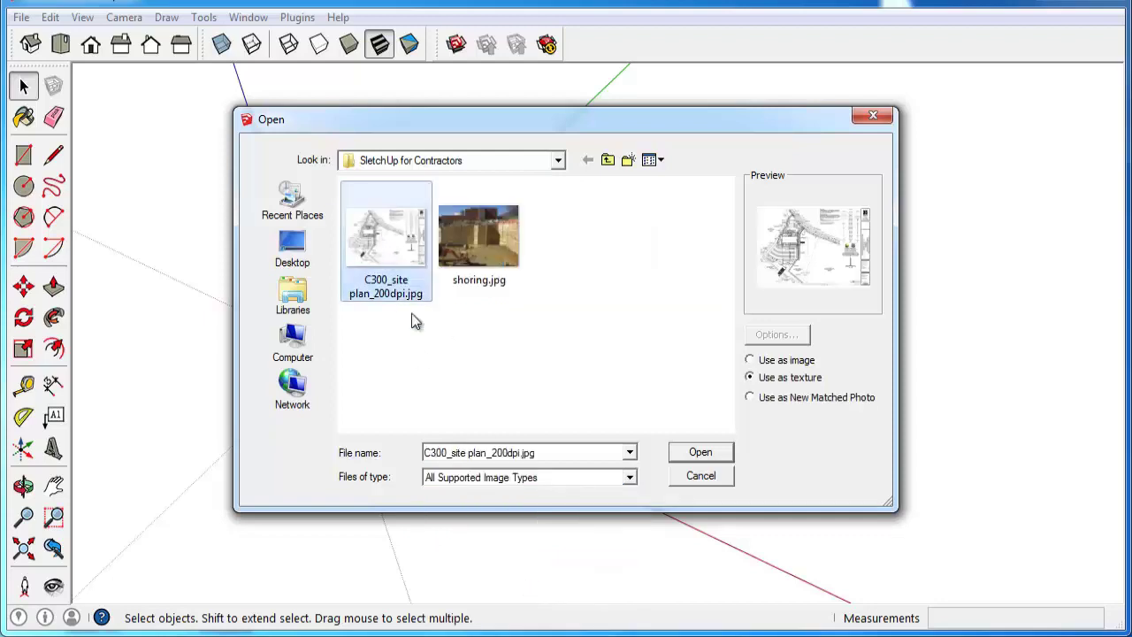
left_click(769, 363)
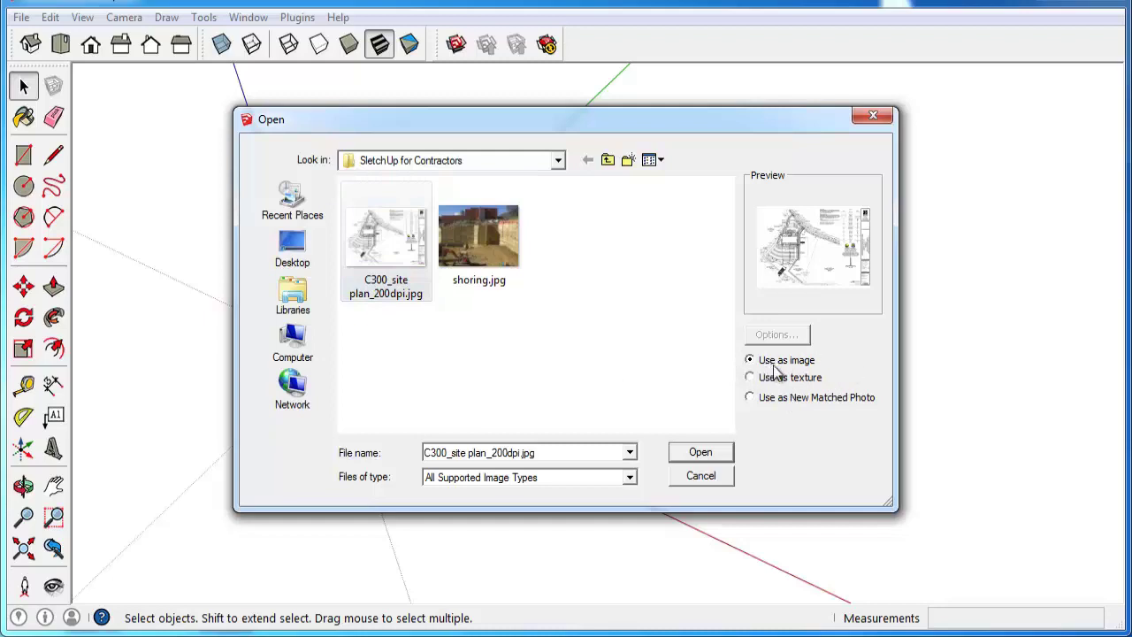
left_click(698, 452)
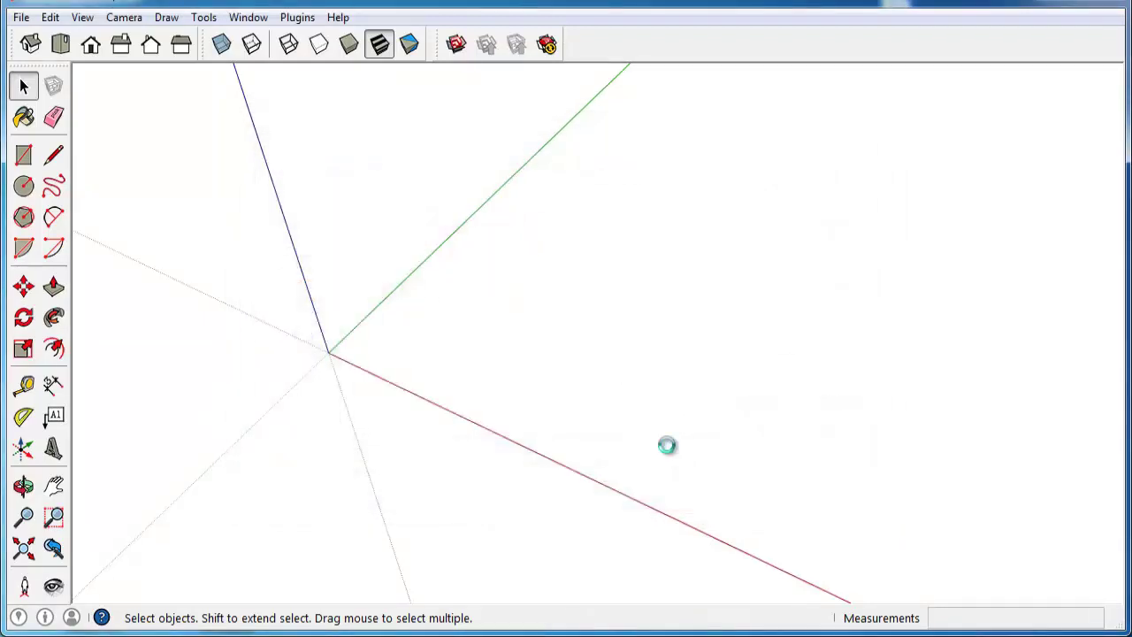
left_click(395, 358)
left_click(972, 352)
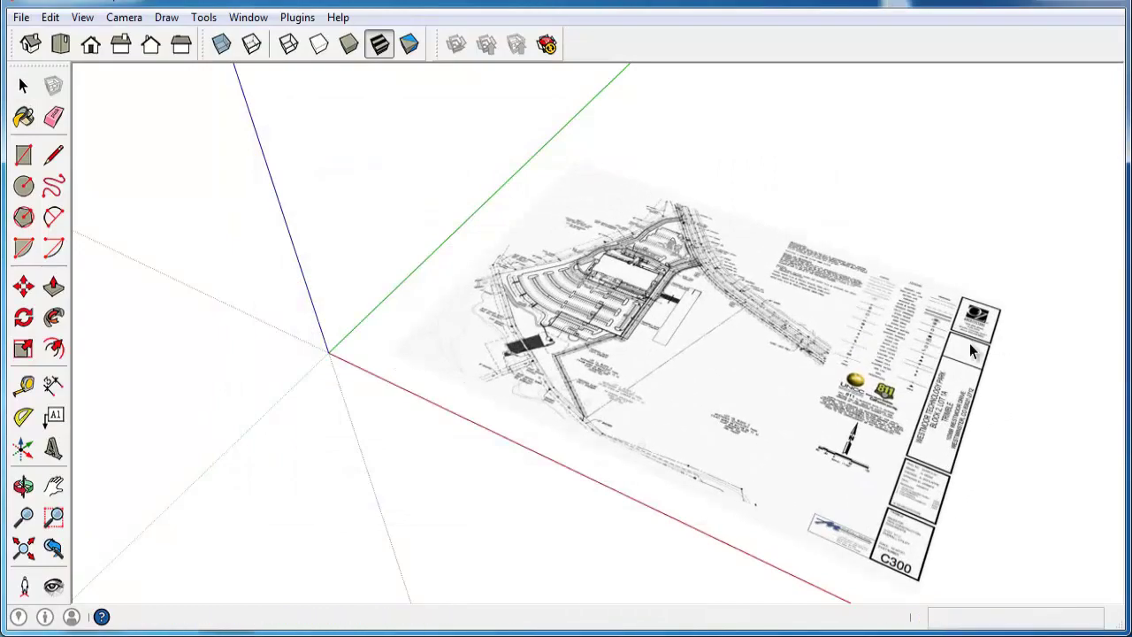
- Draw a line about 11' 10" long just above the plan's scale bar, from the 0 mark to the 120 mark
middle_click_drag(973, 352, 853, 380)
scroll(778, 334, "up", 9)
left_click(53, 155)
scroll(857, 292, "up", 4)
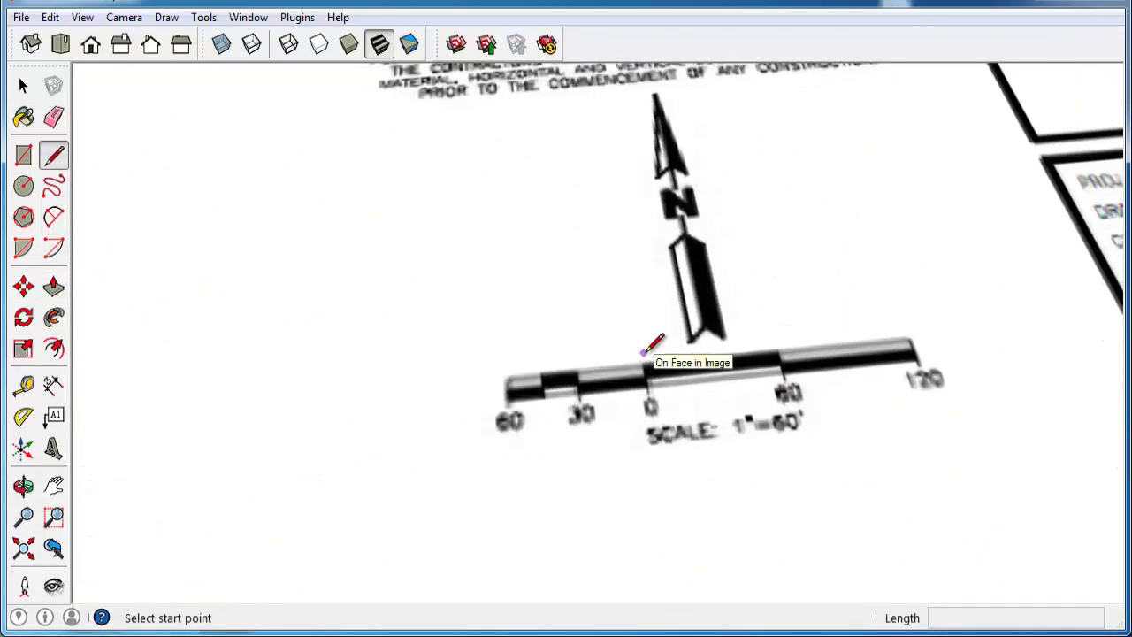
left_click(644, 353)
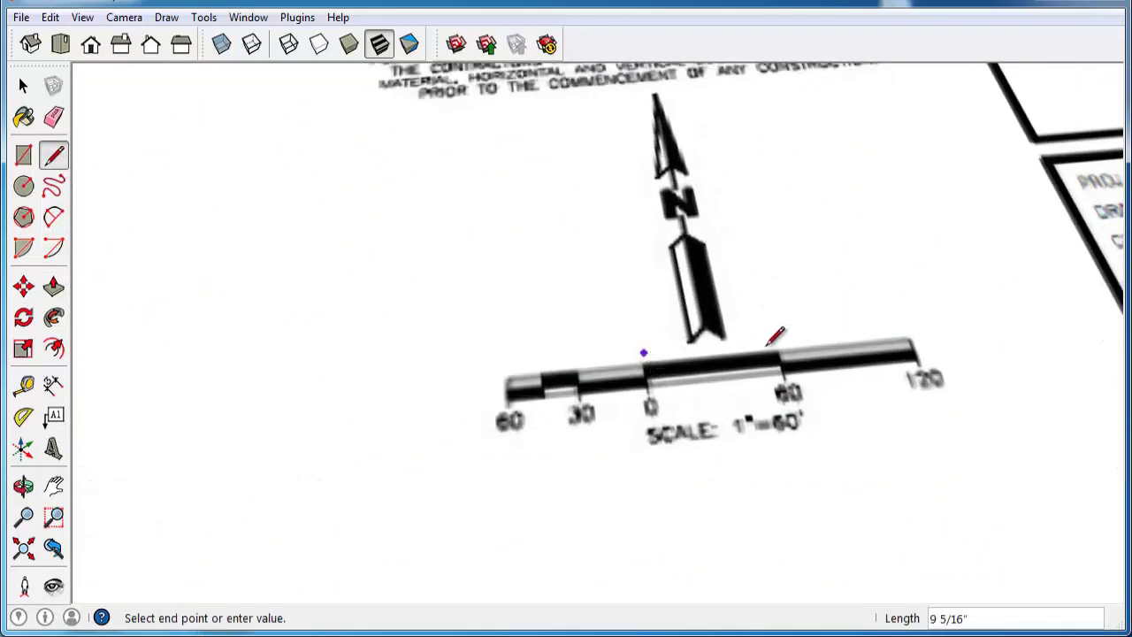
left_click(904, 328)
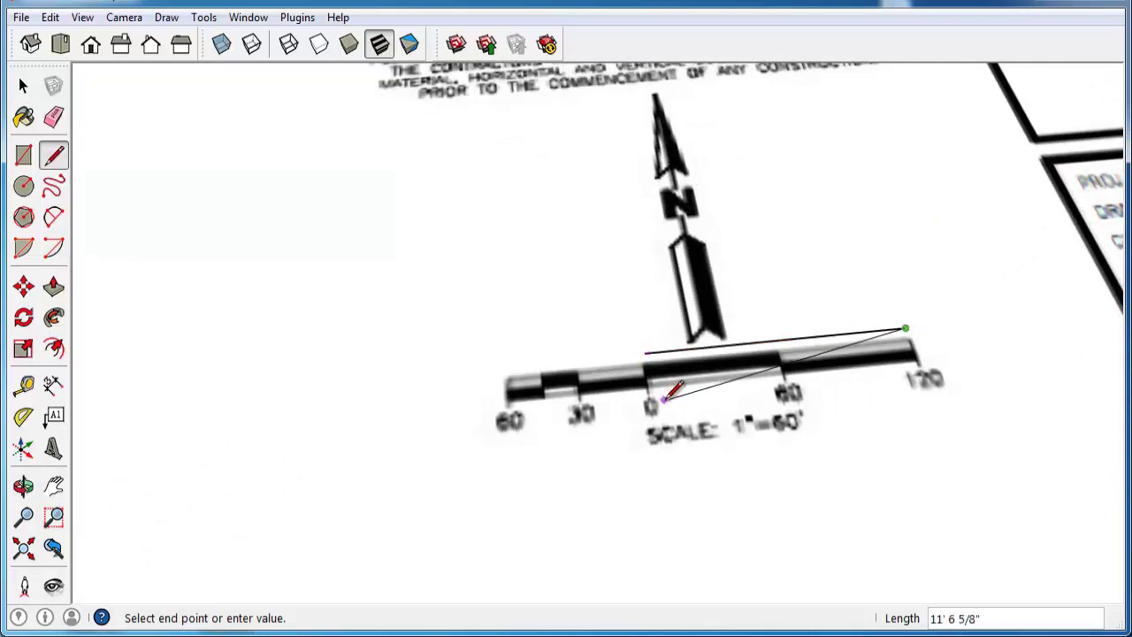
key("space")
scroll(619, 424, "down", 3)
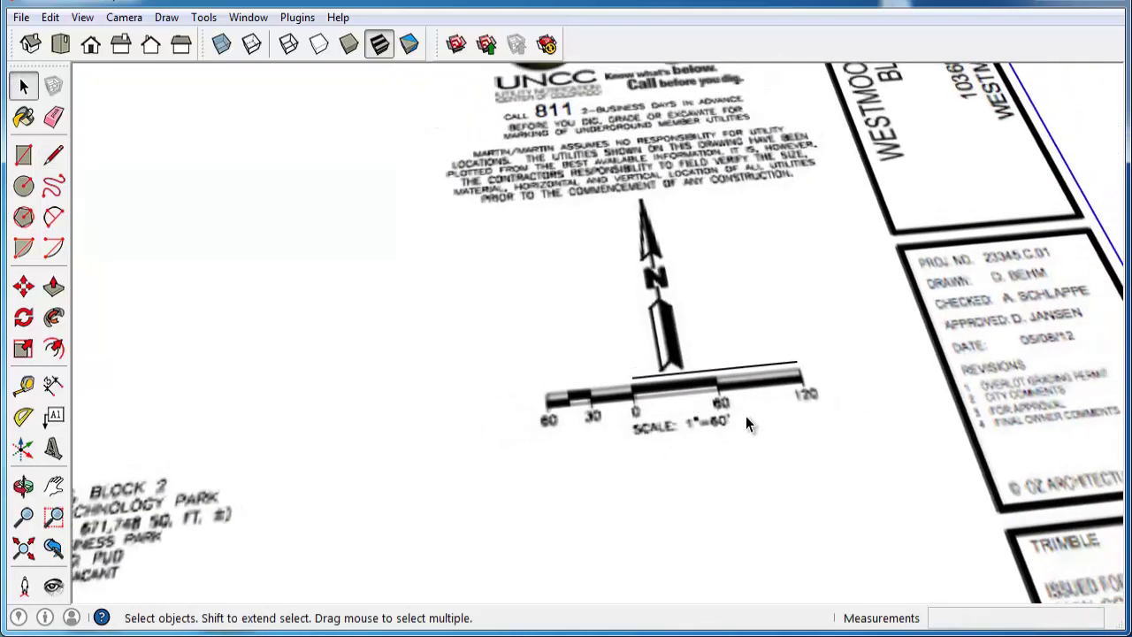
- Measure the scale-bar line end to end with the Tape Measure tool and resize the whole model so that it equals 120'
middle_click_drag(745, 423, 785, 382)
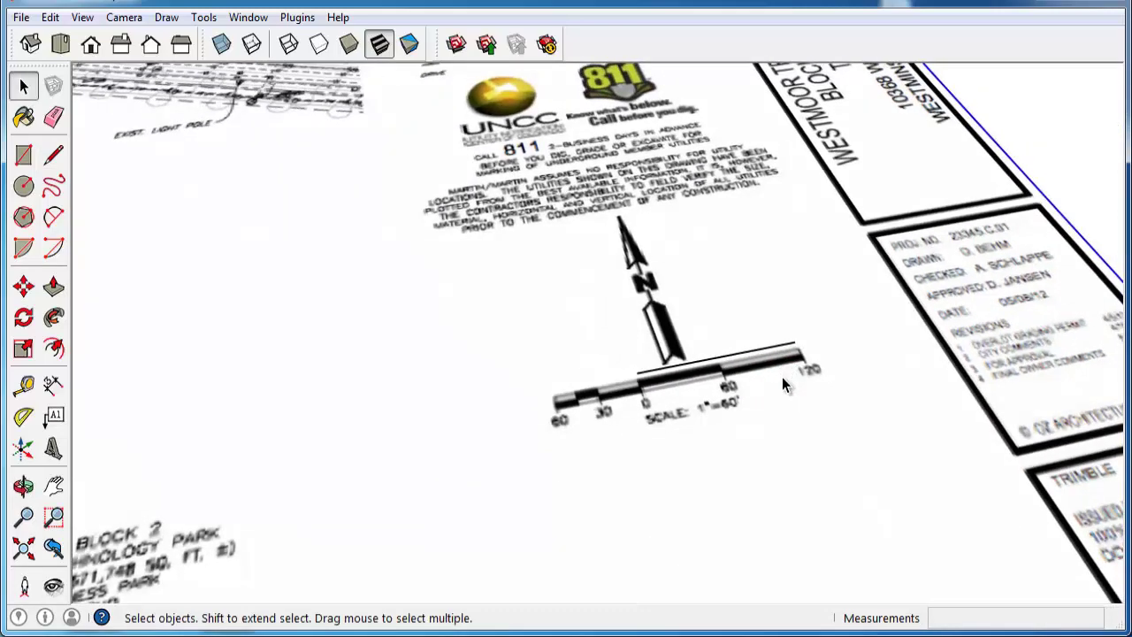
left_click(23, 384)
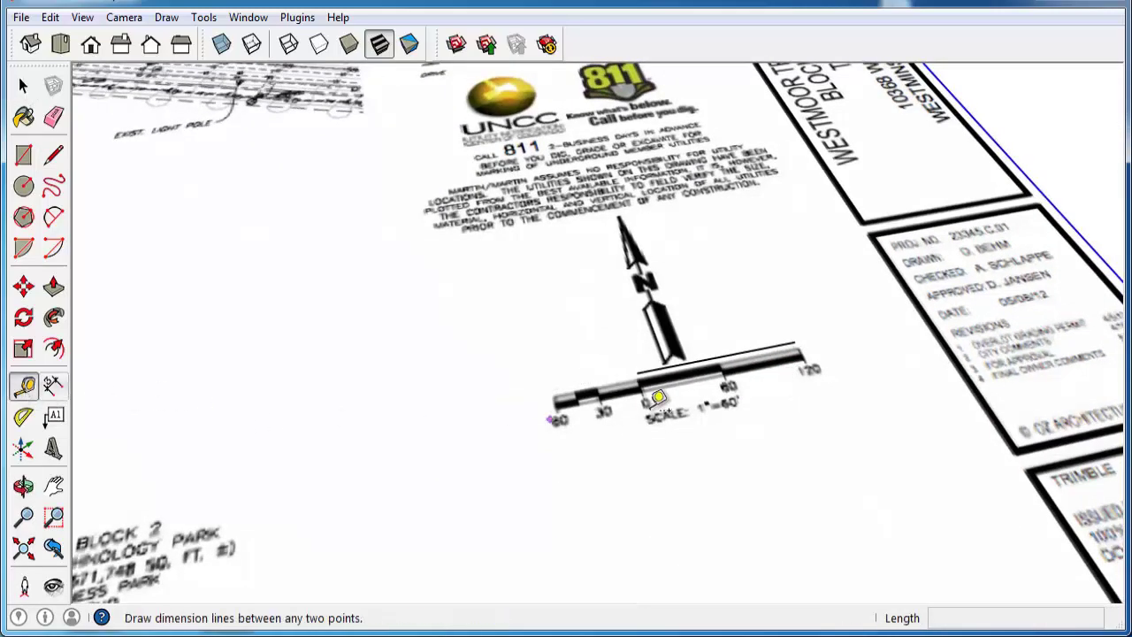
left_click(637, 372)
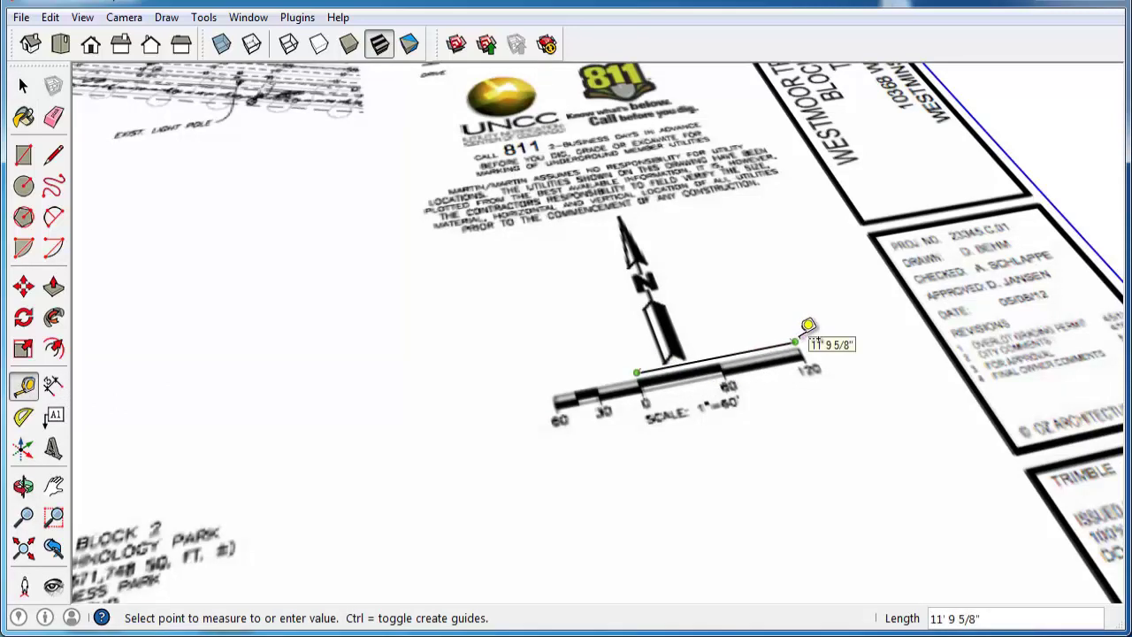
left_click(796, 341)
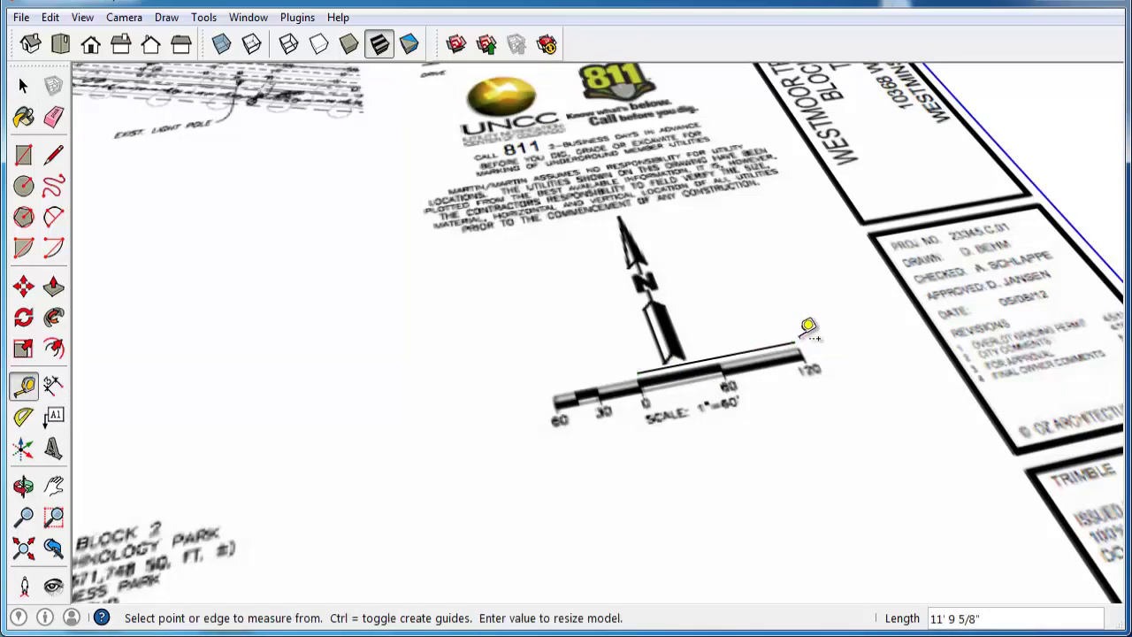
type("120")
key("Return")
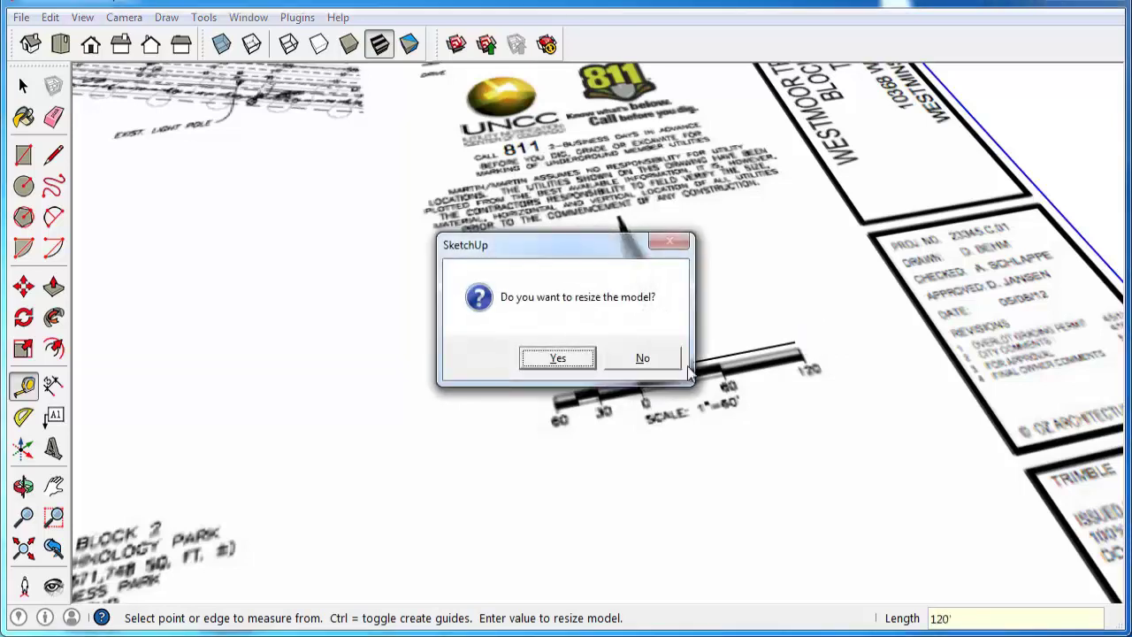
left_click(562, 360)
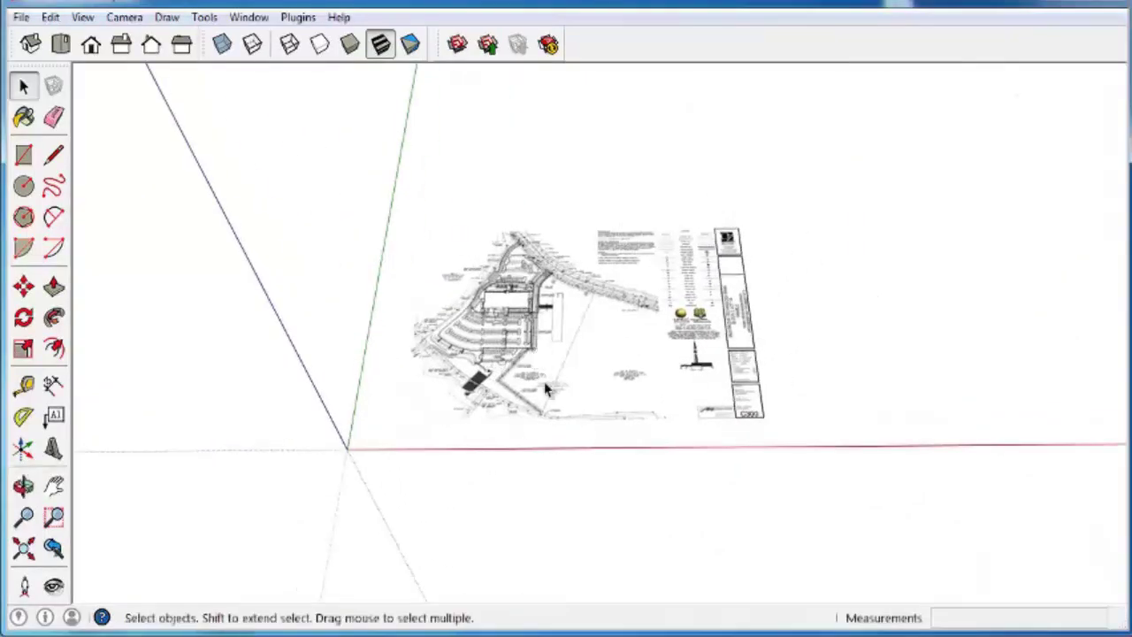
- Trace the site boundary with connected lines from the upper road beside the entrance drive down to the proposed 20.00' utility easement label
scroll(546, 383, "up", 4)
middle_click_drag(536, 381, 570, 271)
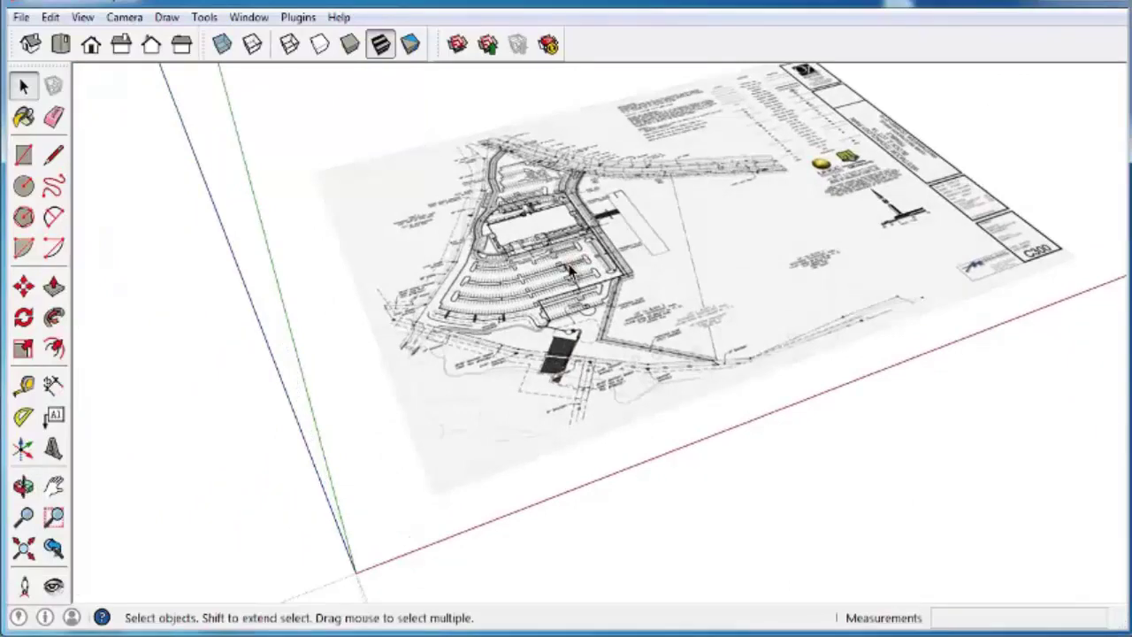
scroll(588, 259, "up", 1)
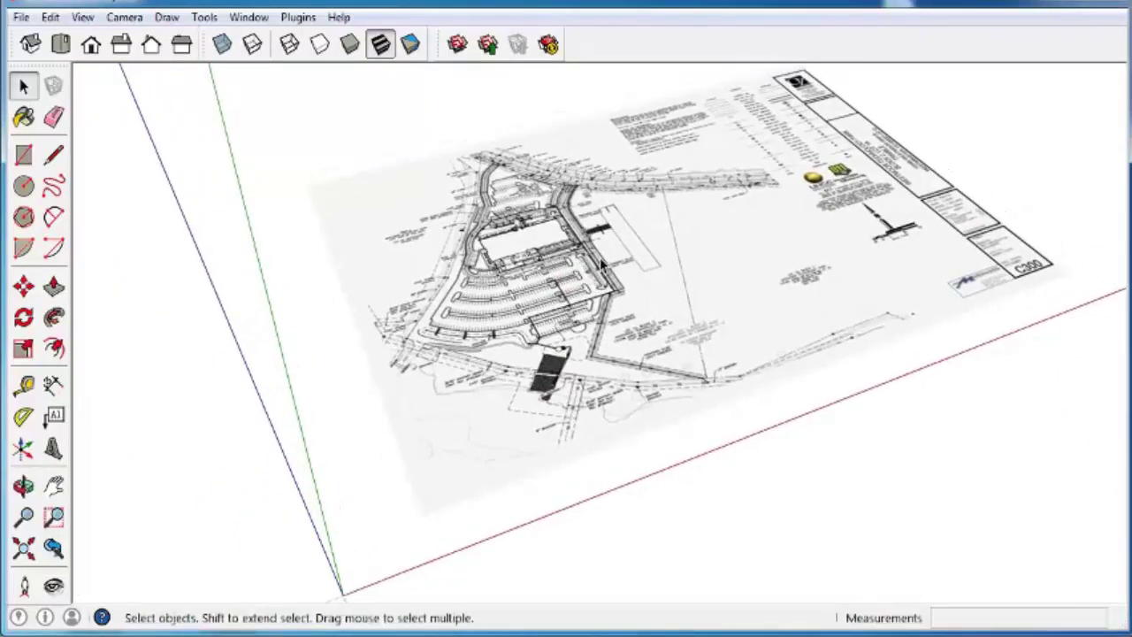
middle_click_drag(601, 262, 599, 305)
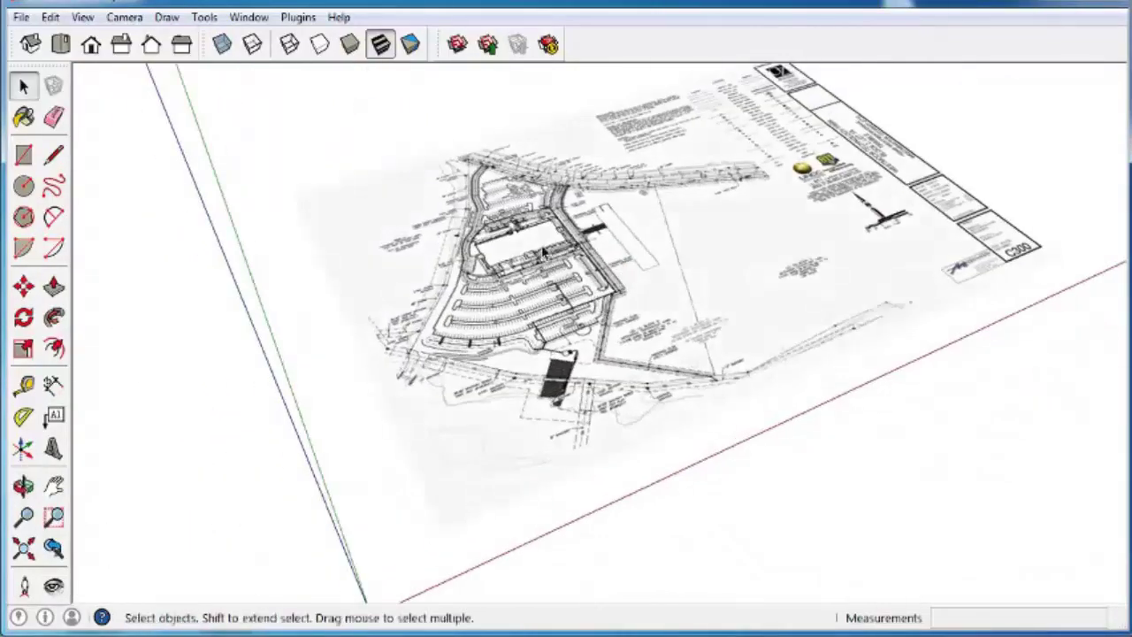
middle_click_drag(543, 253, 526, 271)
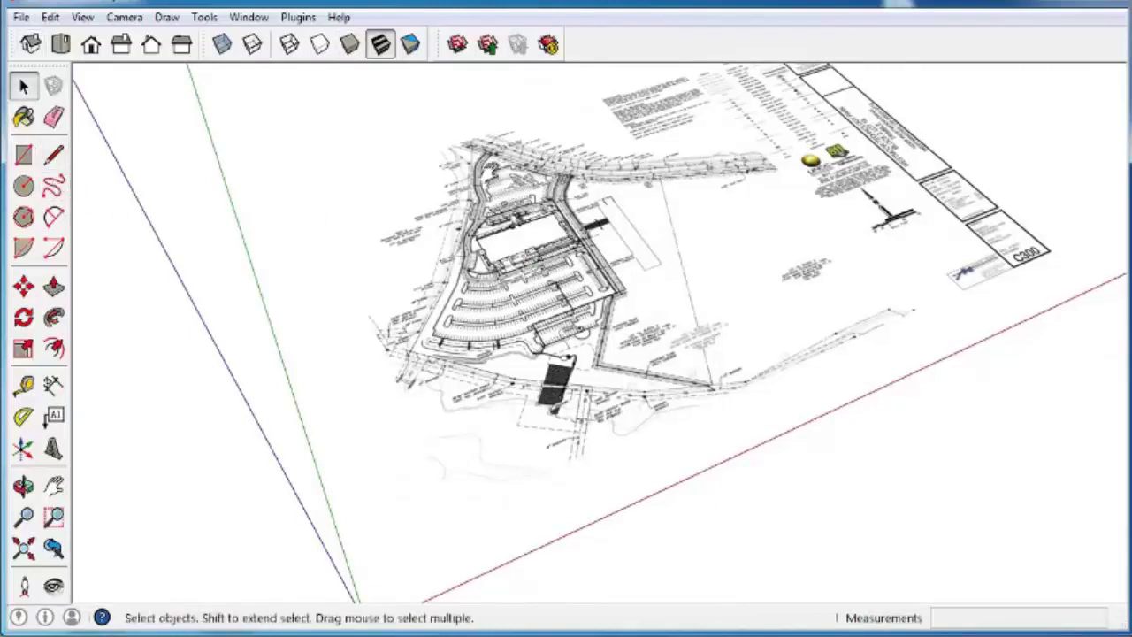
middle_click_drag(514, 183, 466, 190, "shift")
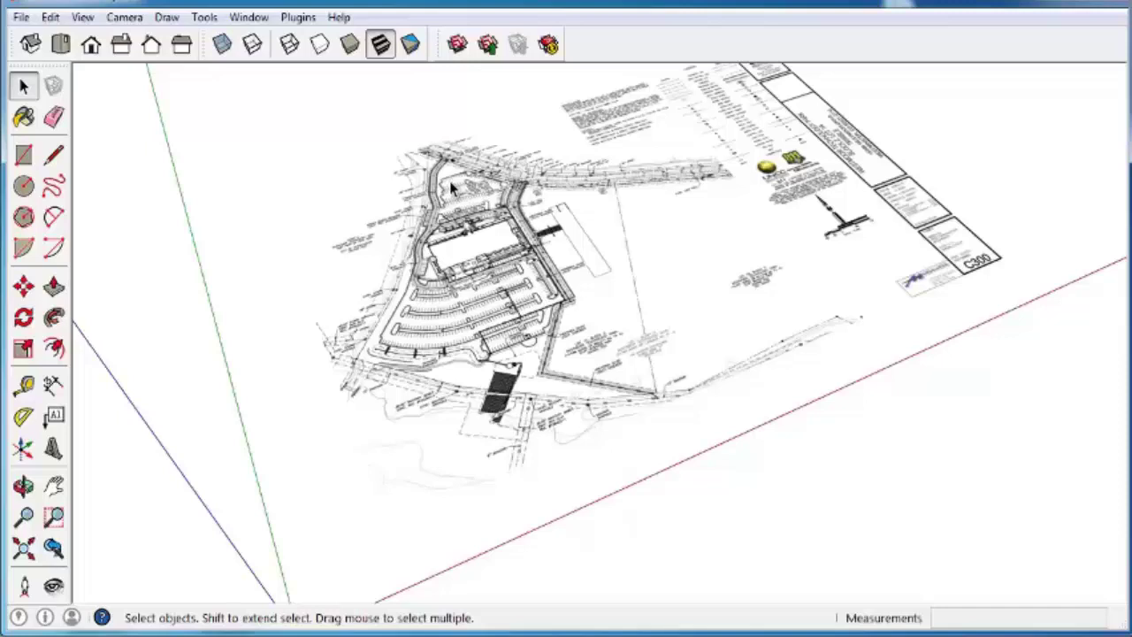
middle_click_drag(451, 188, 517, 203)
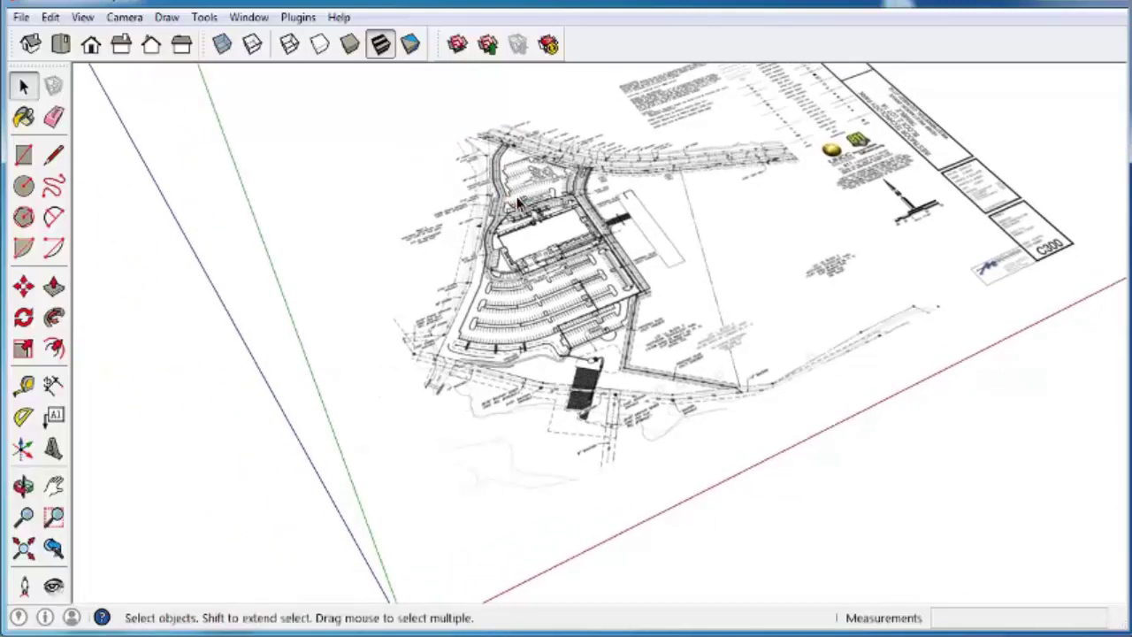
left_click(53, 156)
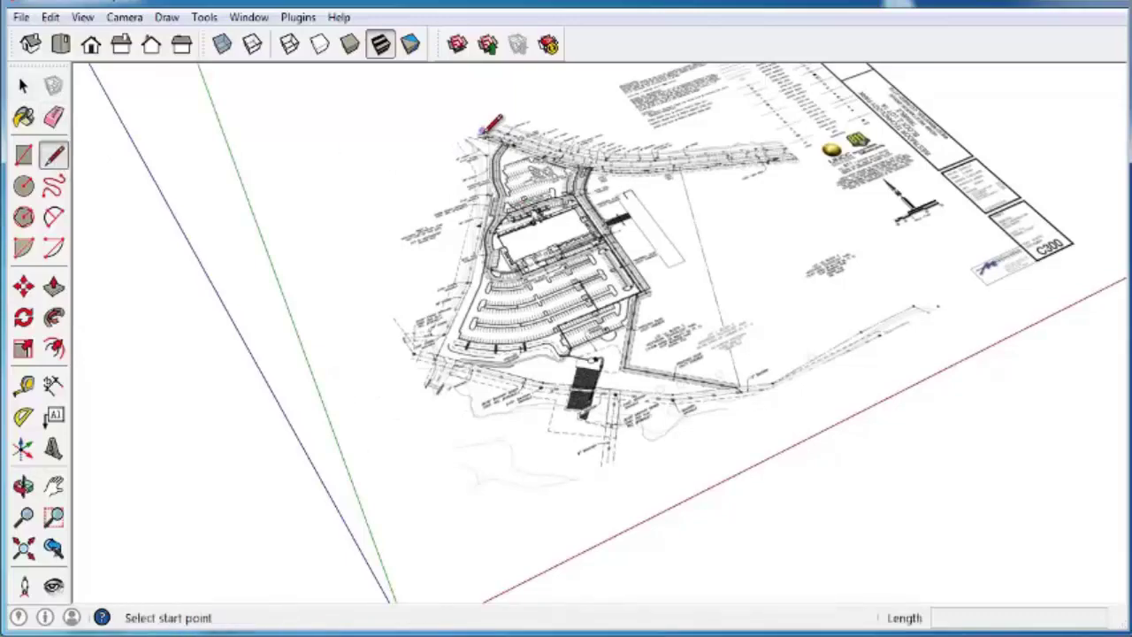
scroll(495, 137, "up", 8)
scroll(502, 135, "up", 2)
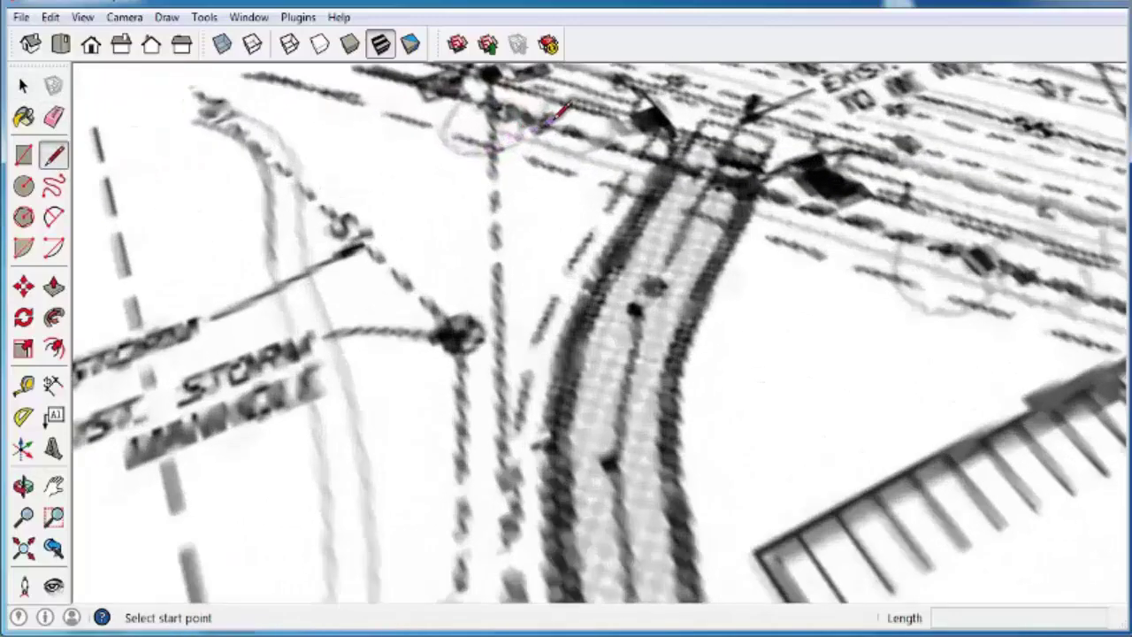
left_click(548, 120)
scroll(464, 336, "down", 3)
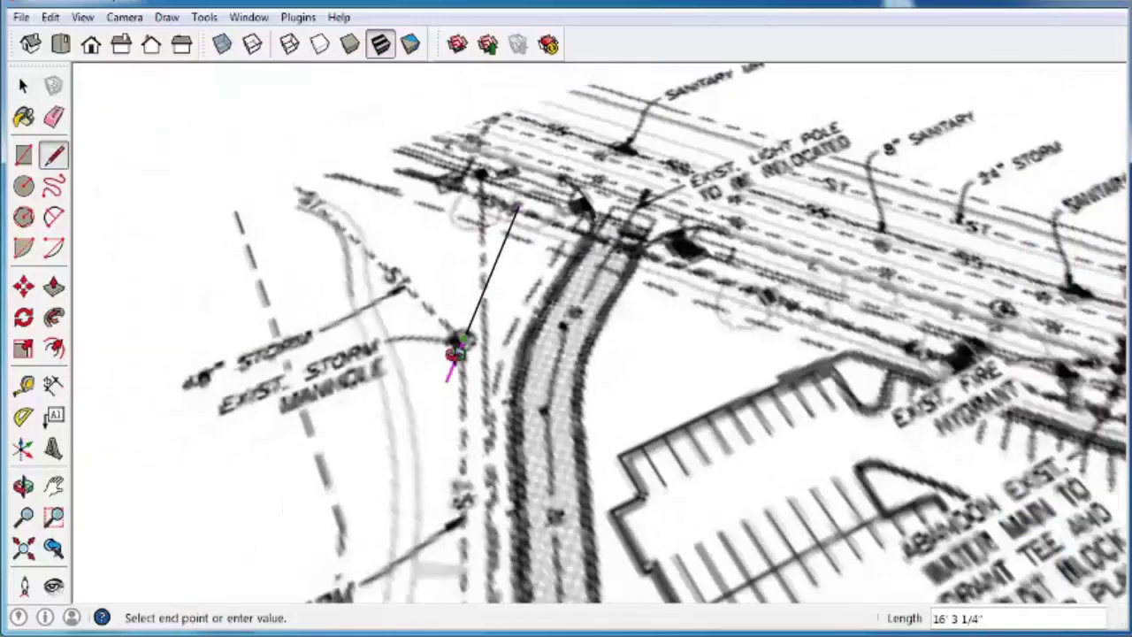
scroll(456, 336, "up", 2)
scroll(454, 328, "down", 3)
scroll(451, 265, "up", 2)
scroll(446, 265, "up", 2)
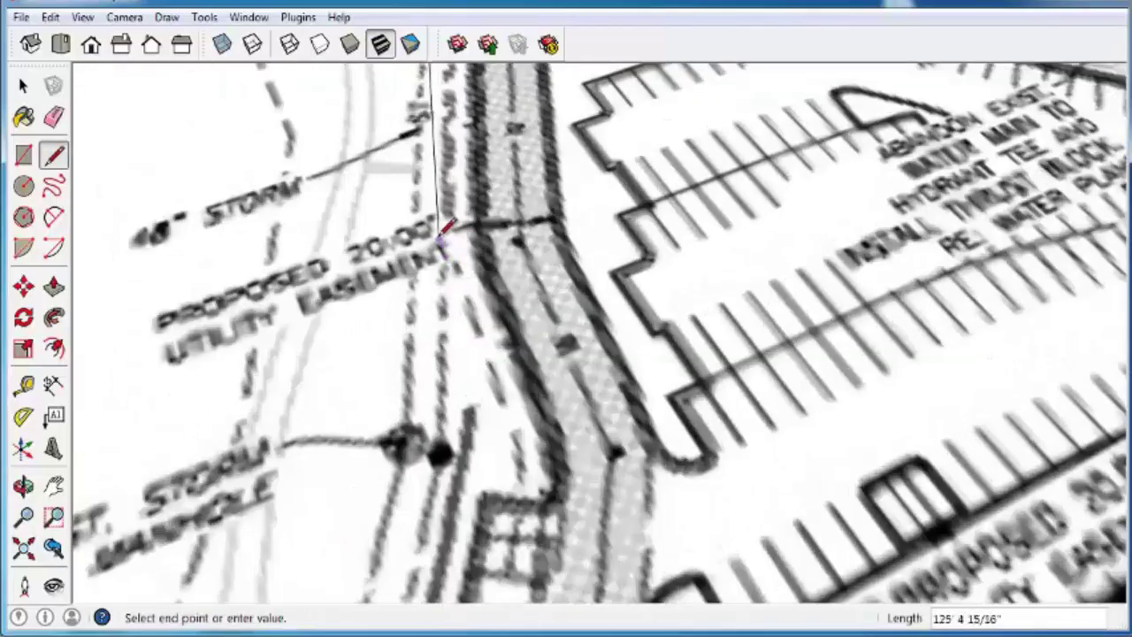
- Continue the boundary line down the plan's left side past the building and parking rows, ending with a segment about 235' long near the storm manhole
scroll(433, 398, "up", 2)
scroll(482, 194, "up", 2)
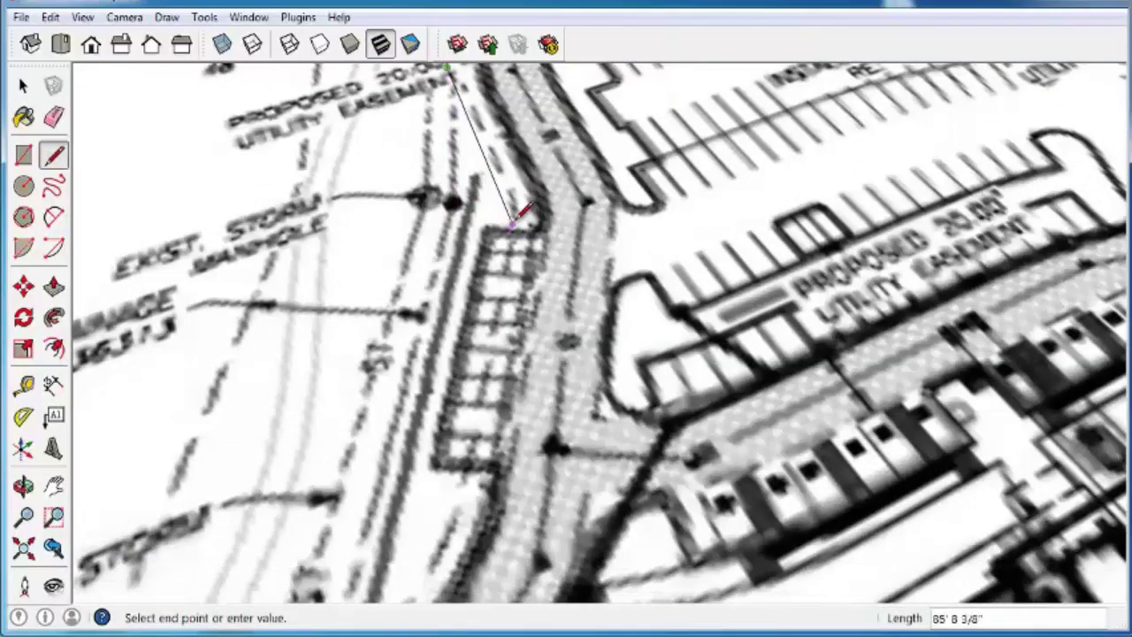
scroll(509, 216, "down", 3)
middle_click_drag(508, 222, 465, 213, "shift")
scroll(468, 207, "up", 2)
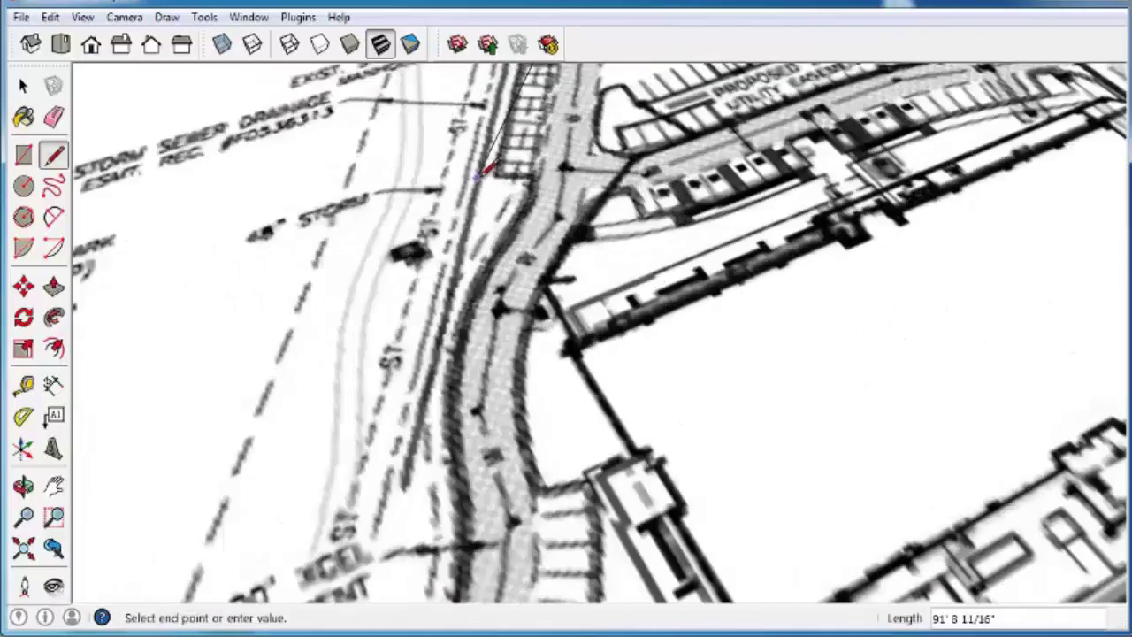
scroll(369, 386, "down", 1)
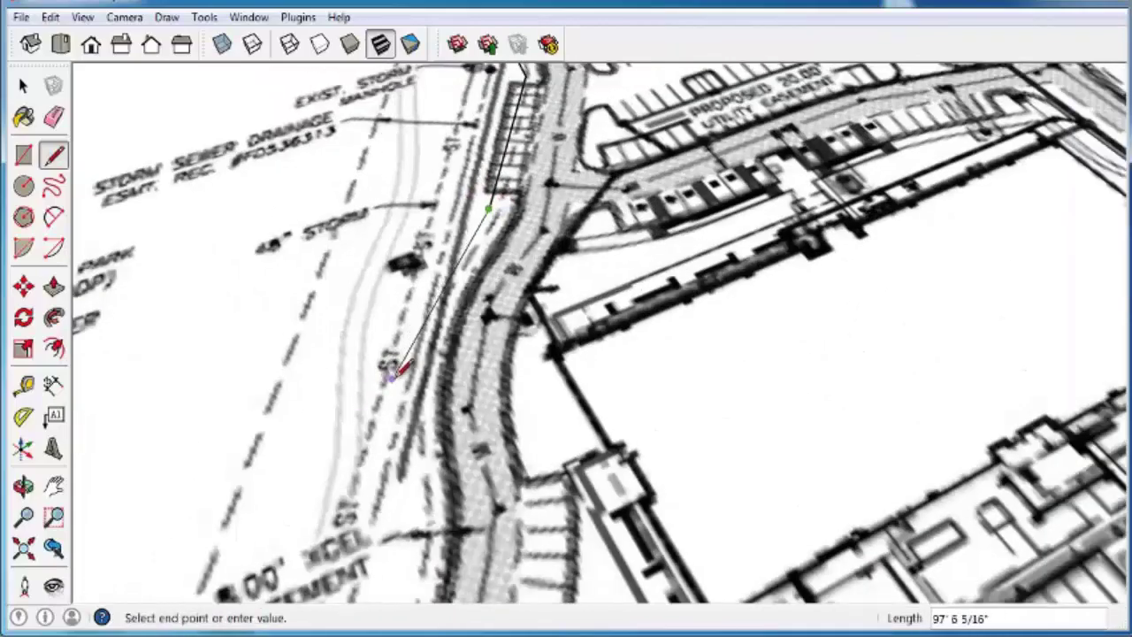
scroll(447, 341, "down", 3)
middle_click_drag(416, 354, 398, 278, "shift")
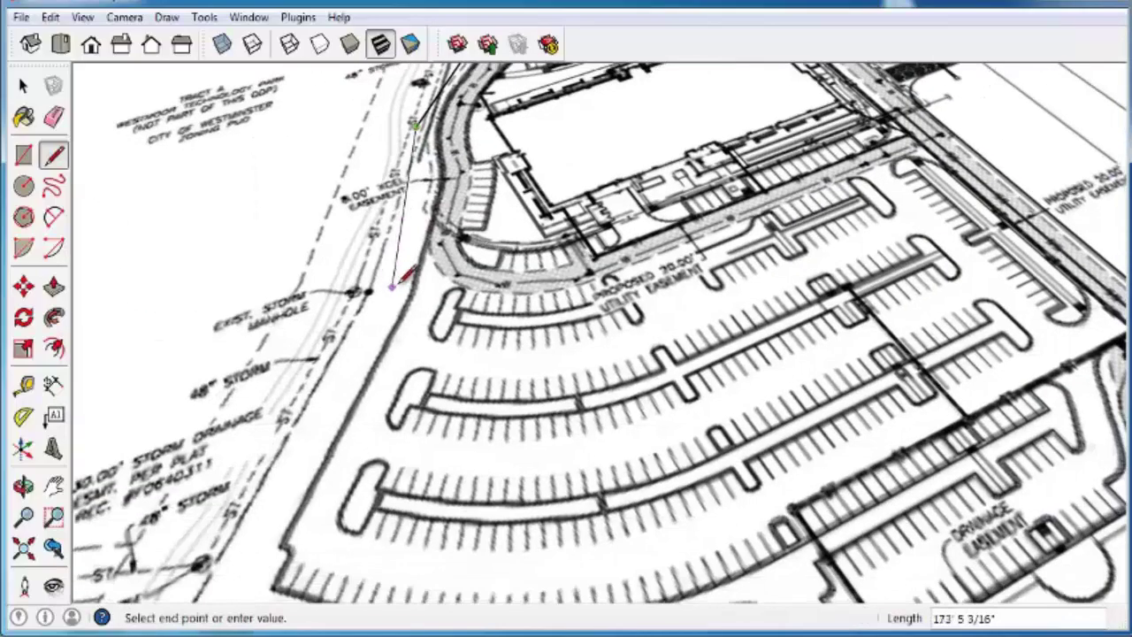
scroll(362, 372, "down", 3)
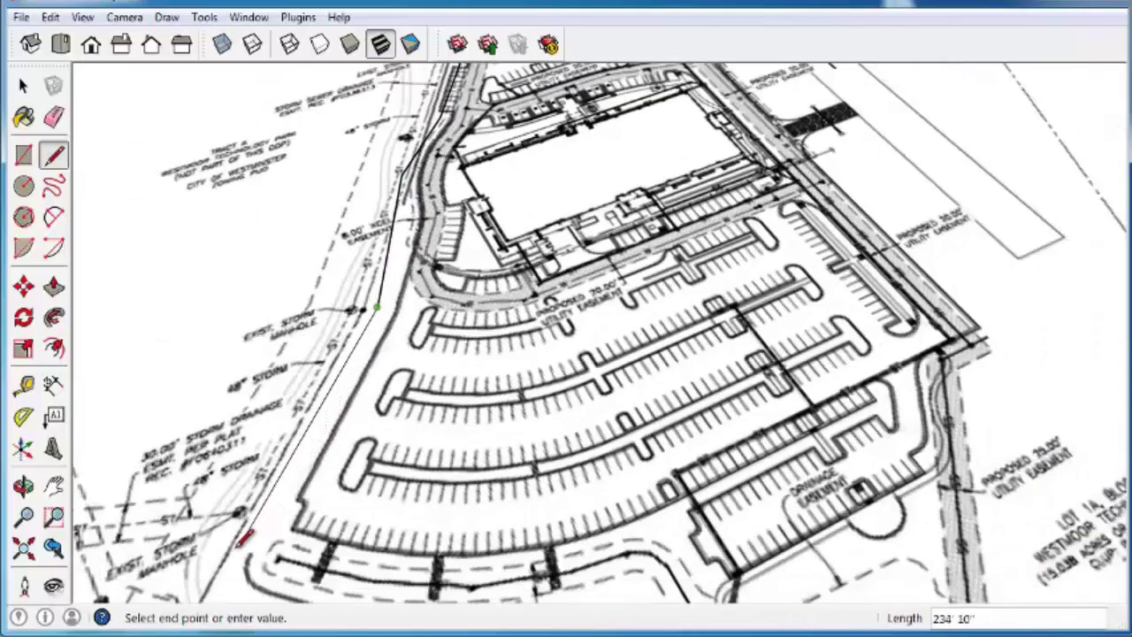
left_click(239, 546)
- Trace the boundary around the lower-left parking corner and along the drainage easement to just before the dark hatched area
middle_click_drag(252, 538, 255, 228, "shift")
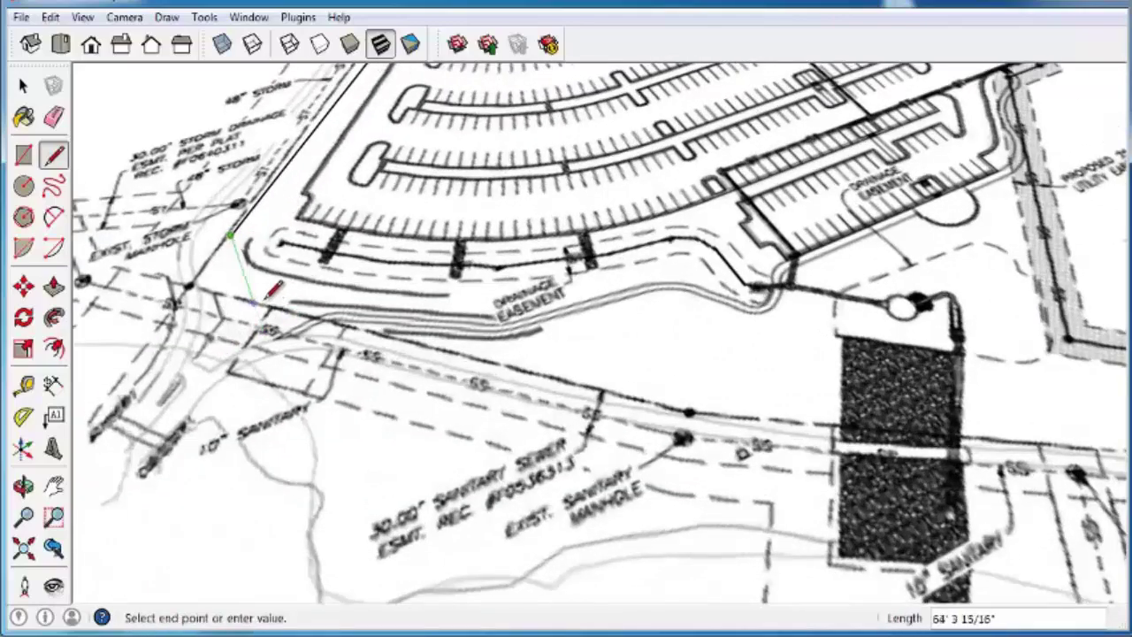
middle_click_drag(297, 298, 358, 410)
left_click(301, 433)
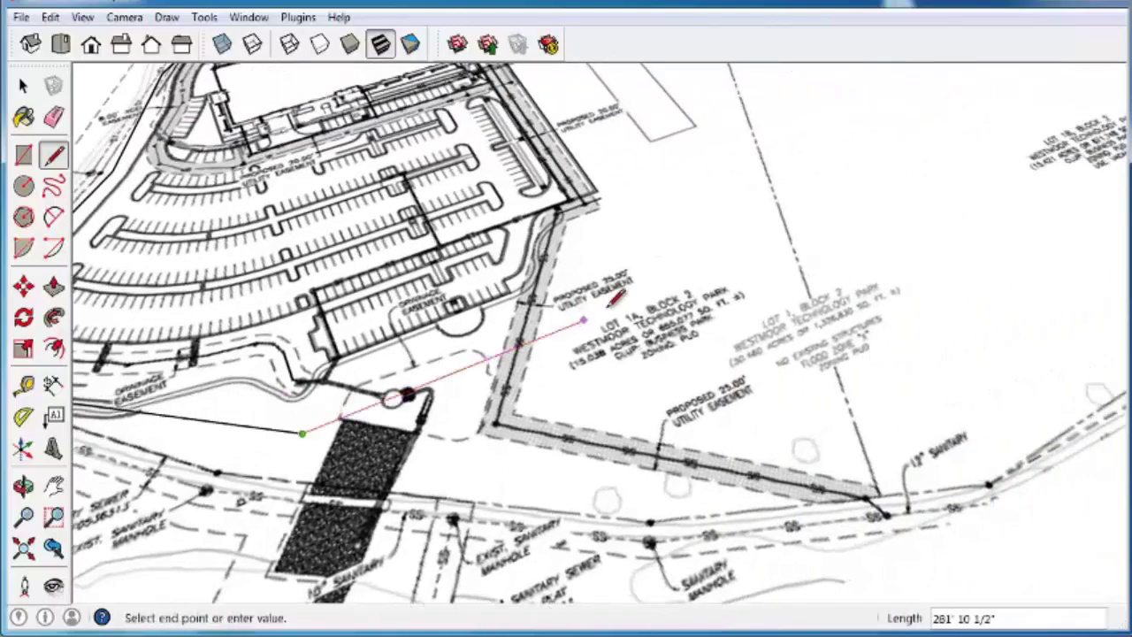
- Trace the boundary to the Lot 1A label, about 598' up beside the drive, and about 110' to the road near the existing light pole
middle_click_drag(671, 284, 540, 325)
scroll(547, 322, "up", 3)
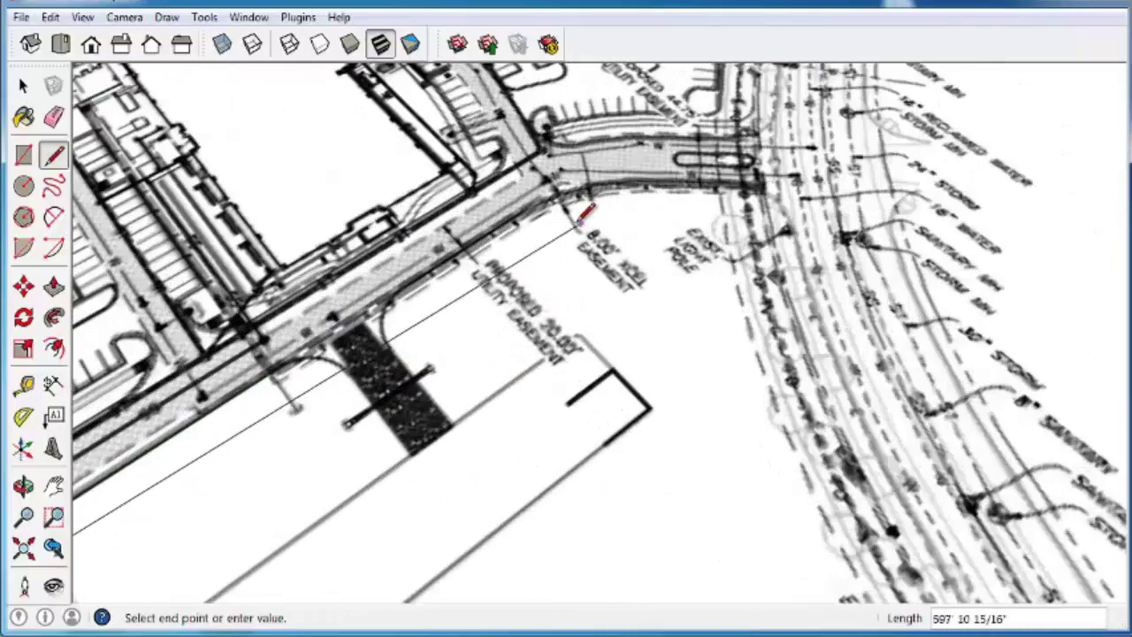
middle_click_drag(573, 218, 672, 318)
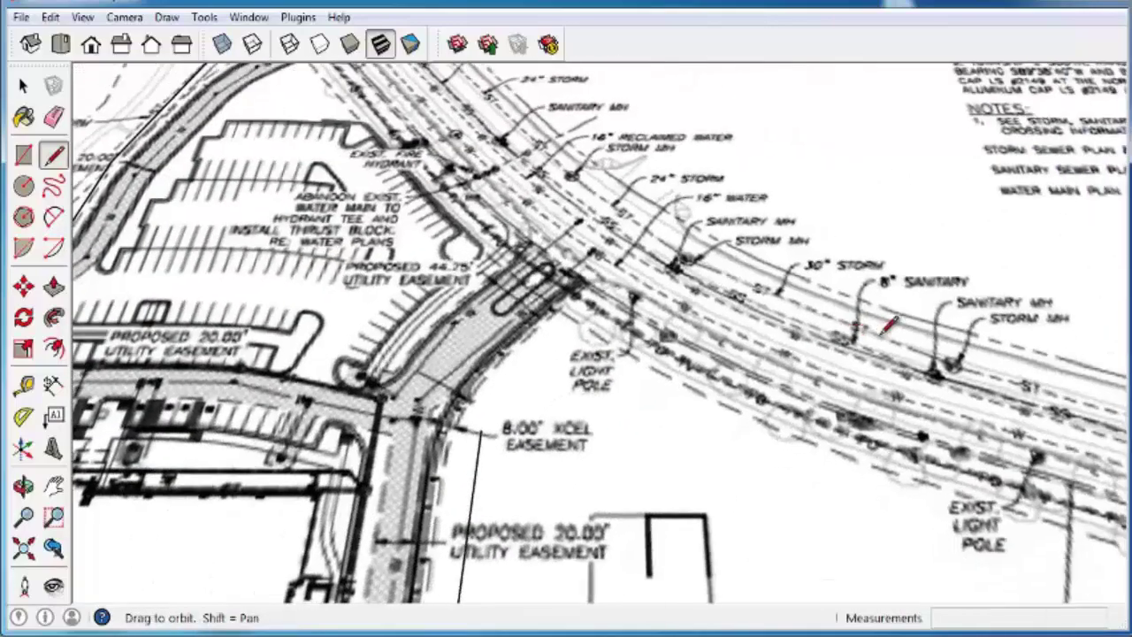
scroll(683, 317, "up", 3)
scroll(686, 310, "down", 2)
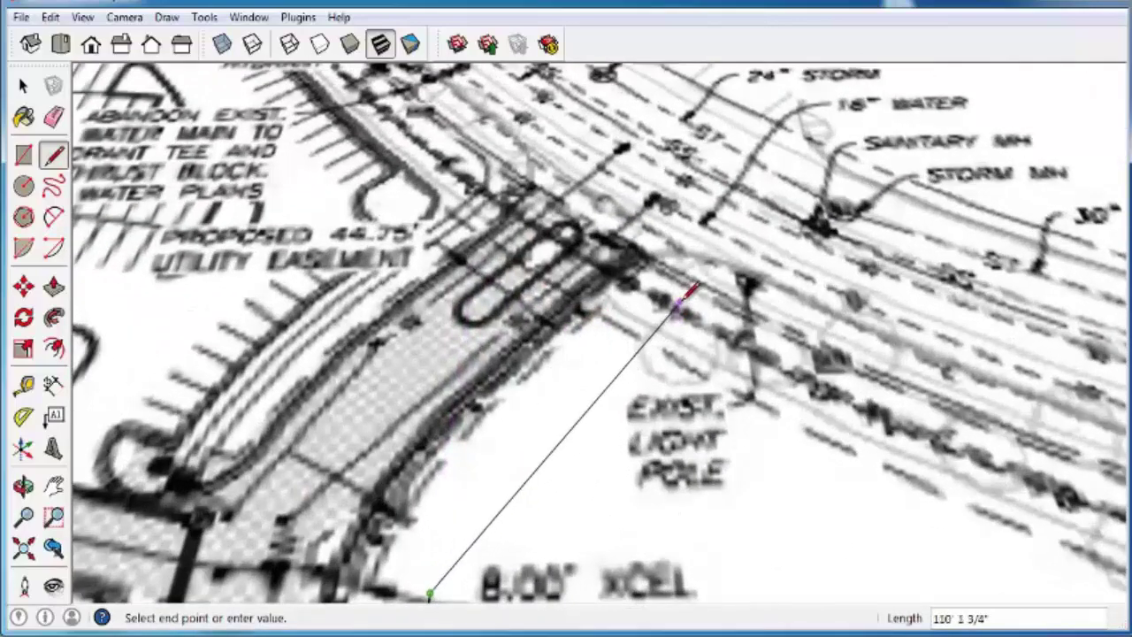
scroll(663, 315, "down", 3)
middle_click_drag(665, 313, 417, 304)
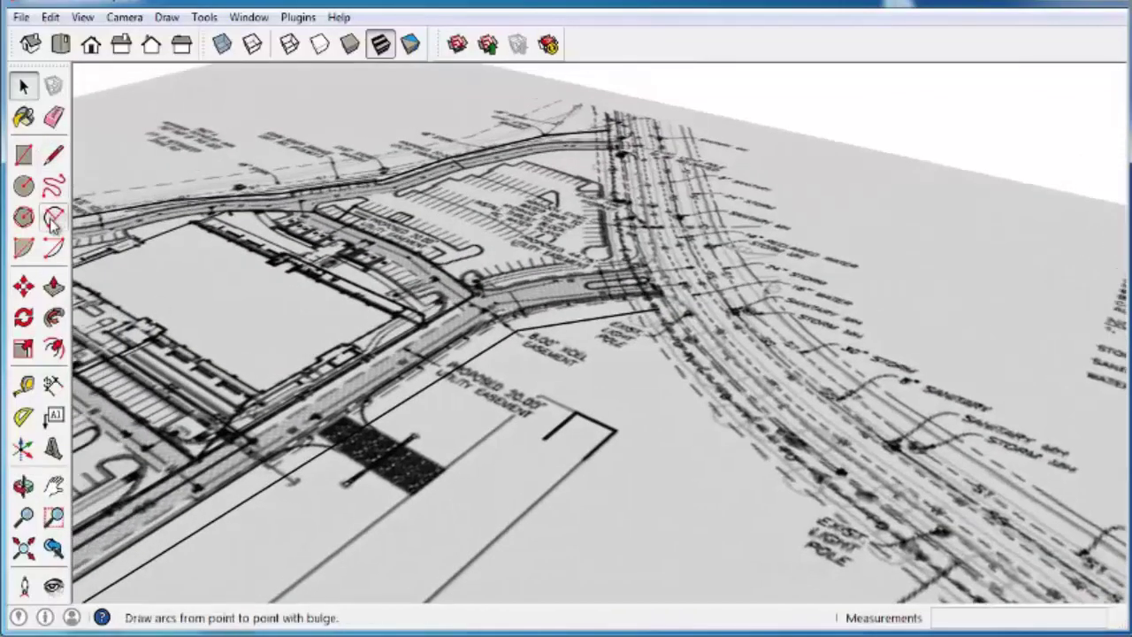
- Close the site boundary along the upper road with a two-point arc between the open line ends, bulging about 14' 3"
left_click(53, 218)
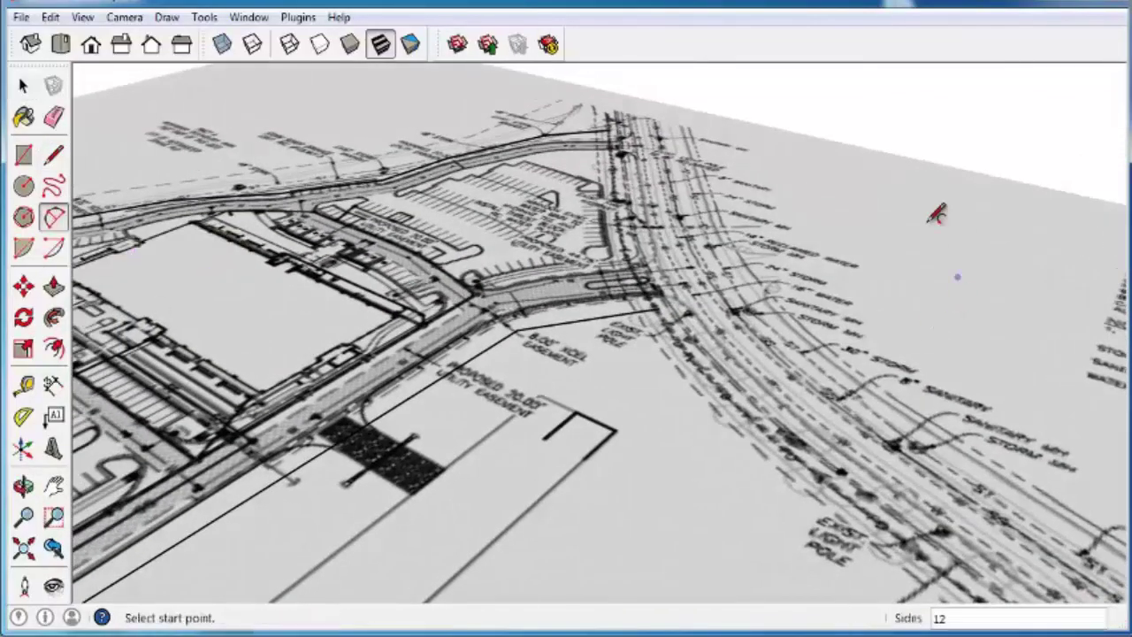
left_click(610, 129)
scroll(663, 260, "up", 5)
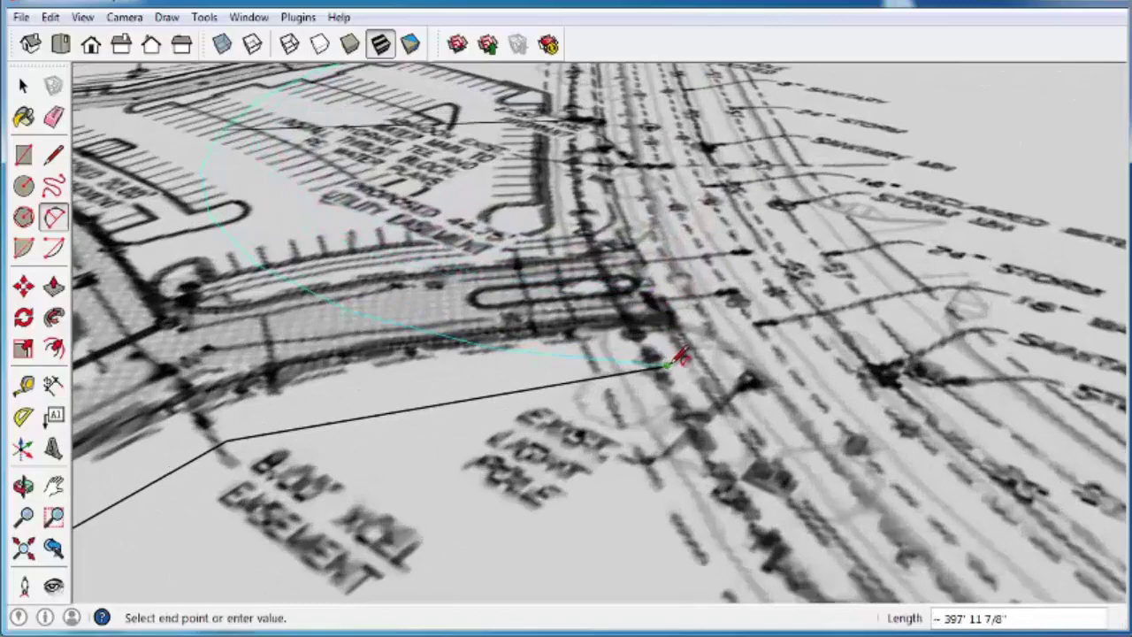
scroll(677, 358, "down", 3)
left_click(669, 362)
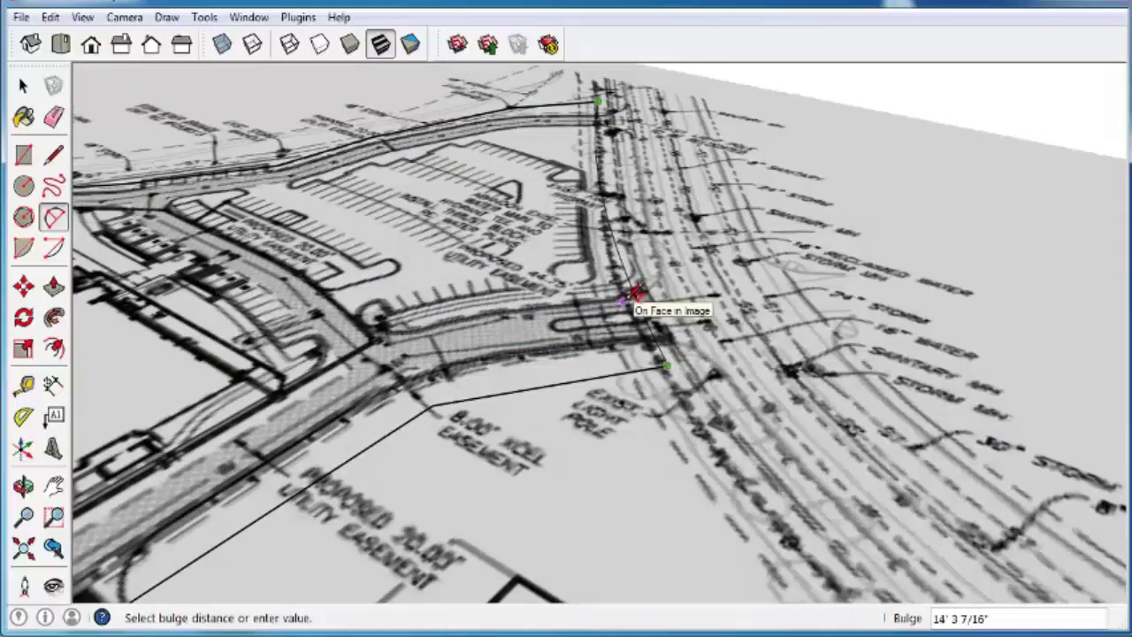
left_click(629, 298)
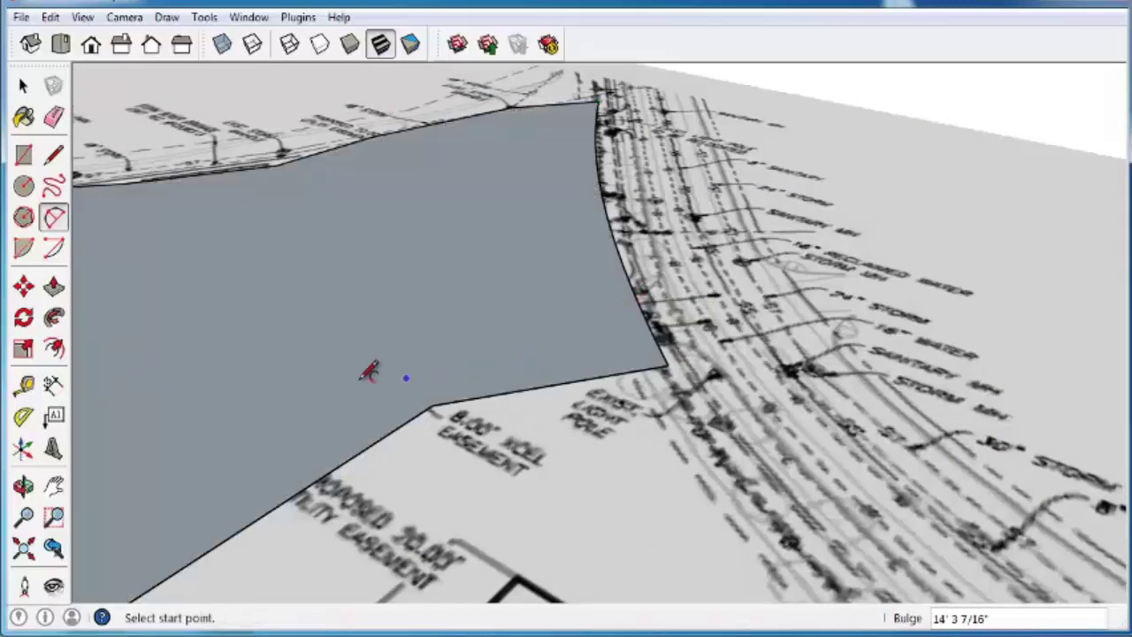
- Push/Pull the traced site face upward 8' to form a thin slab over the plan
middle_click_drag(361, 380, 530, 296)
scroll(700, 348, "down", 6)
key("p")
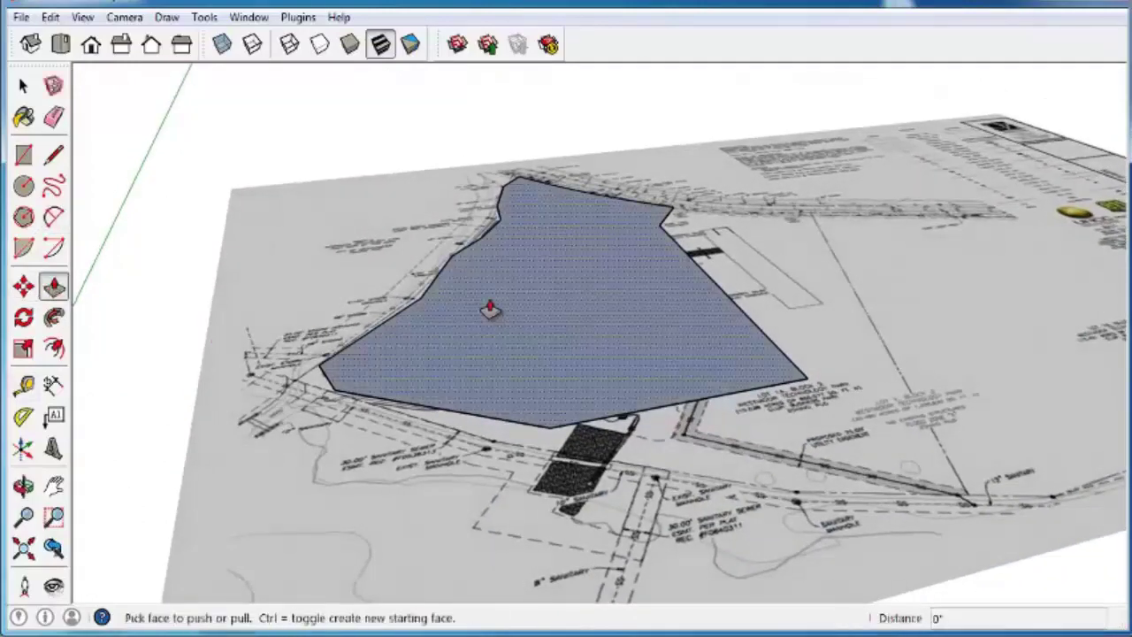
left_click(571, 302)
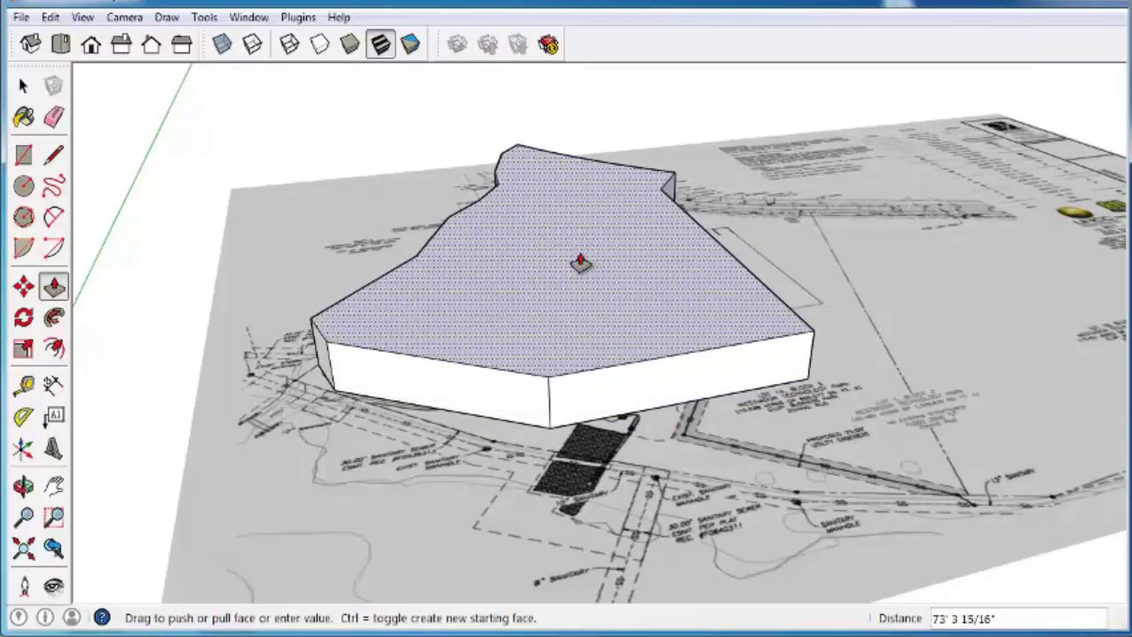
key("Escape")
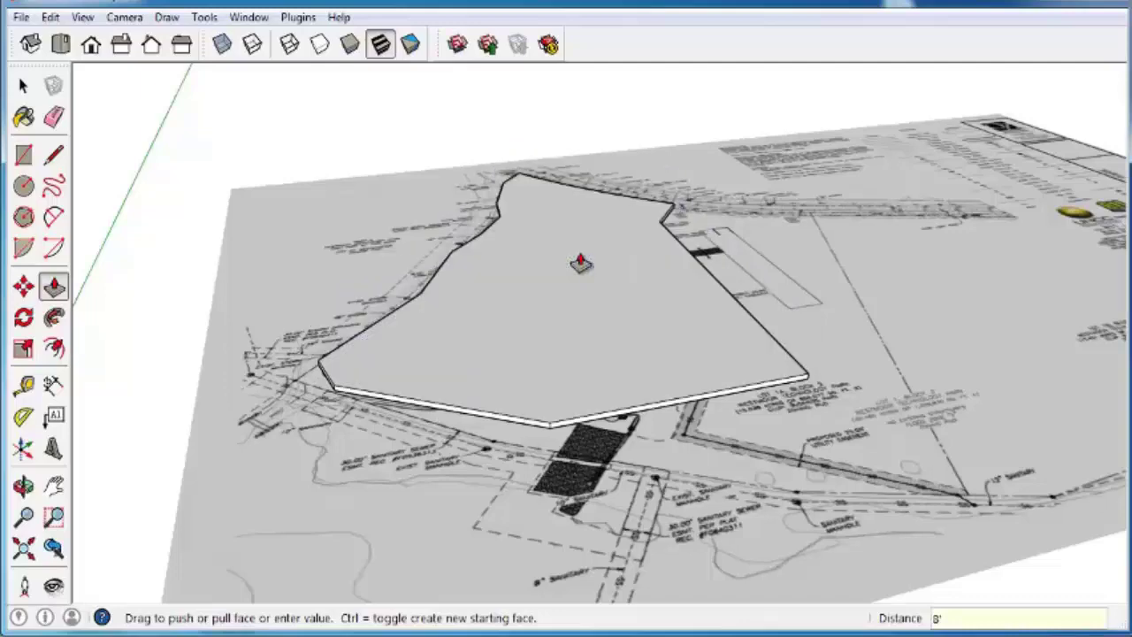
middle_click_drag(541, 412, 554, 321)
scroll(539, 301, "up", 3)
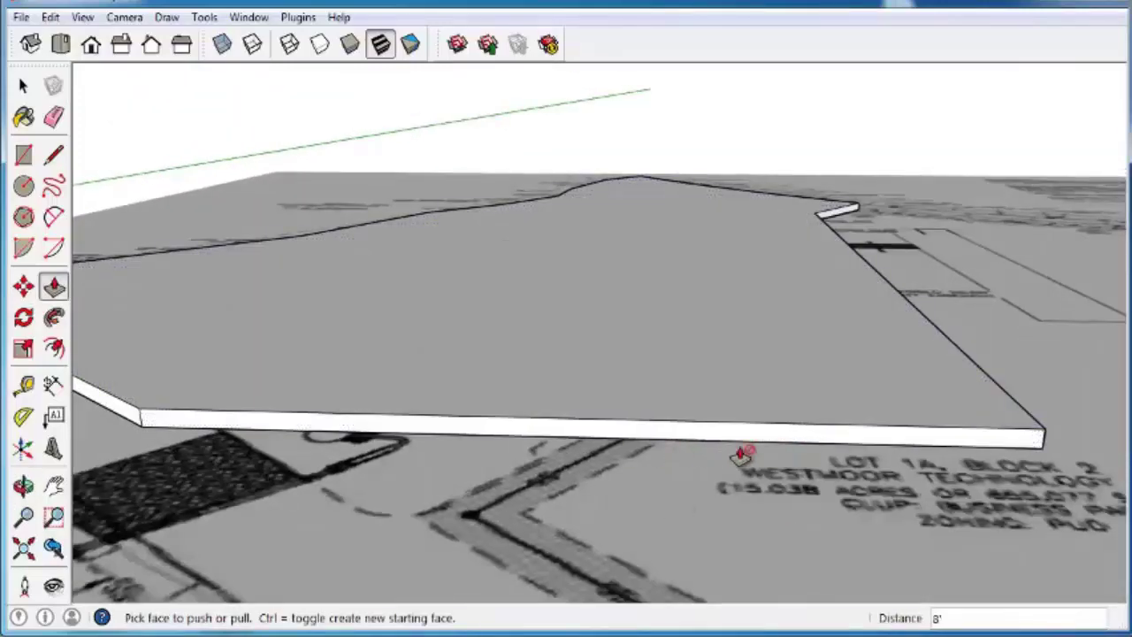
middle_click_drag(738, 444, 597, 415)
key("space")
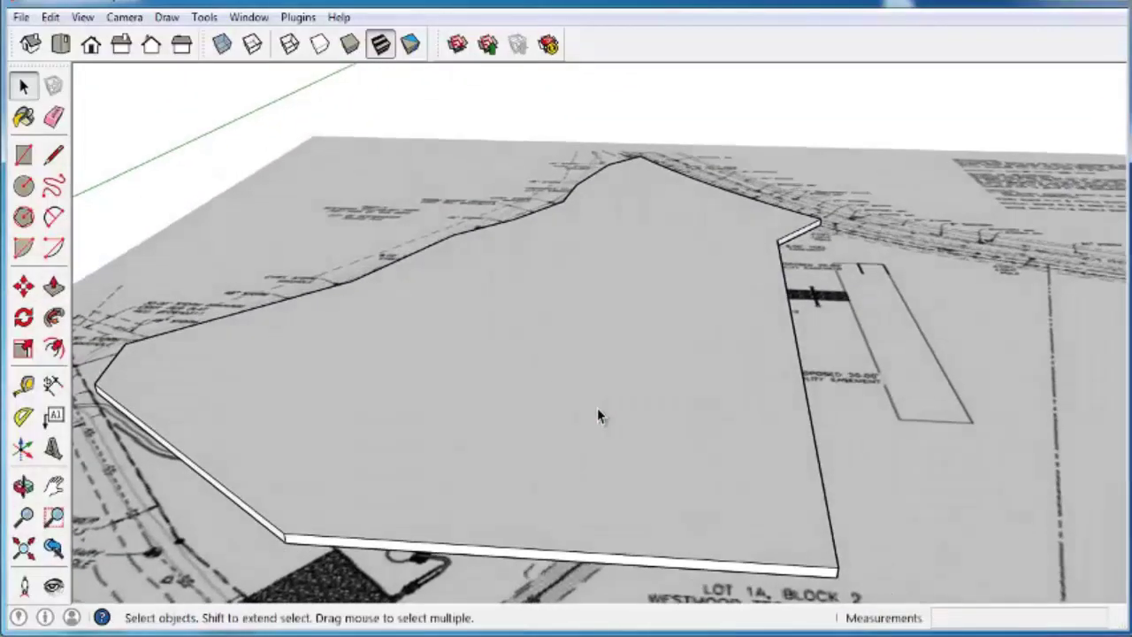
- Erase the top face of the site slab to leave an open, walled excavation
left_click(542, 365)
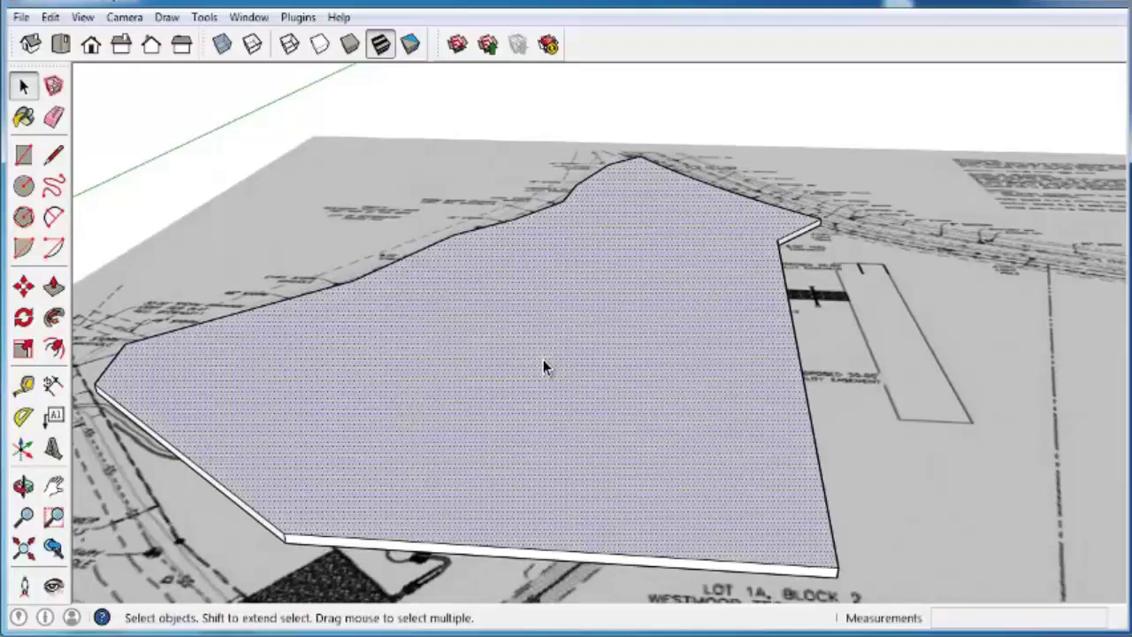
right_click(543, 361)
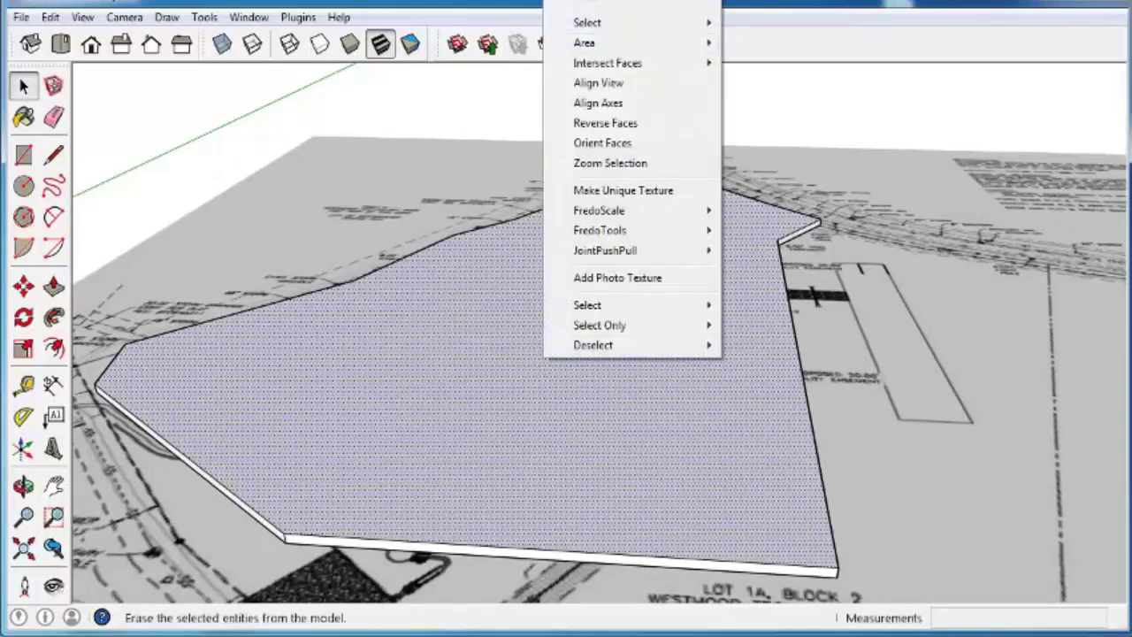
right_click(447, 493)
left_click(528, 104)
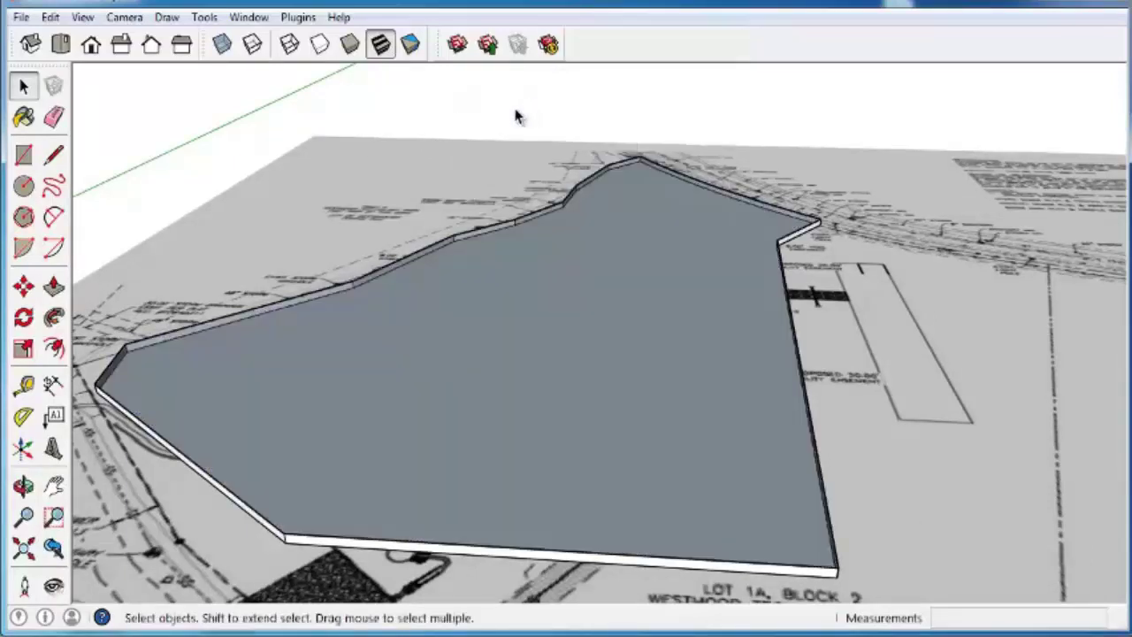
- Offset the excavation floor's outline inward by 6' from the perimeter wall
middle_click_drag(400, 364, 418, 314)
middle_click_drag(248, 367, 380, 325, "shift")
scroll(367, 399, "up", 2)
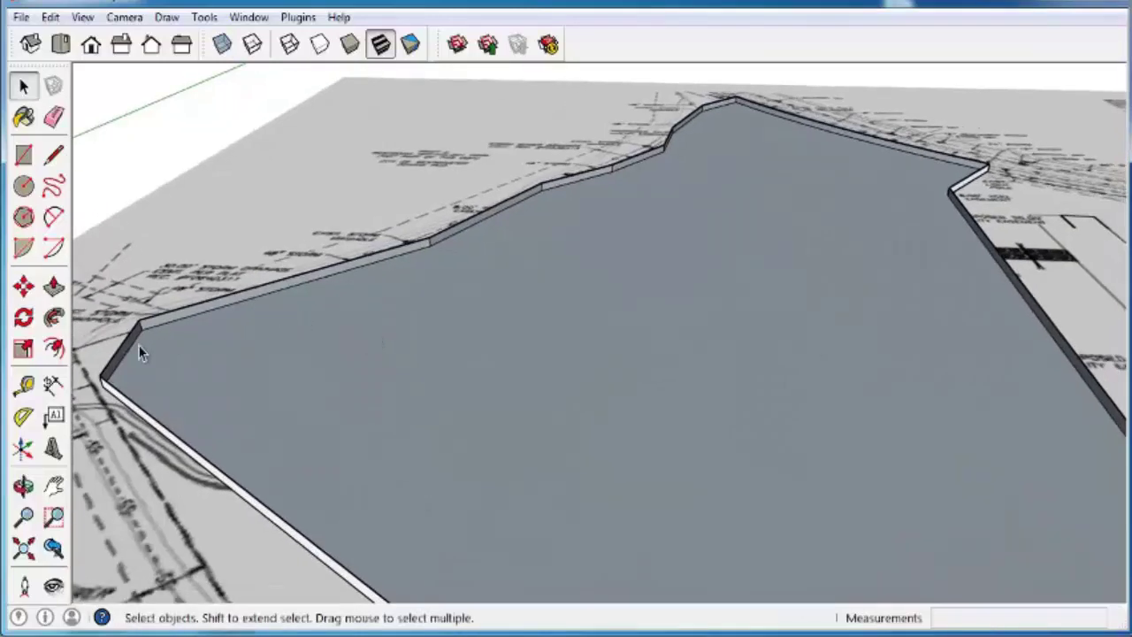
left_click(55, 350)
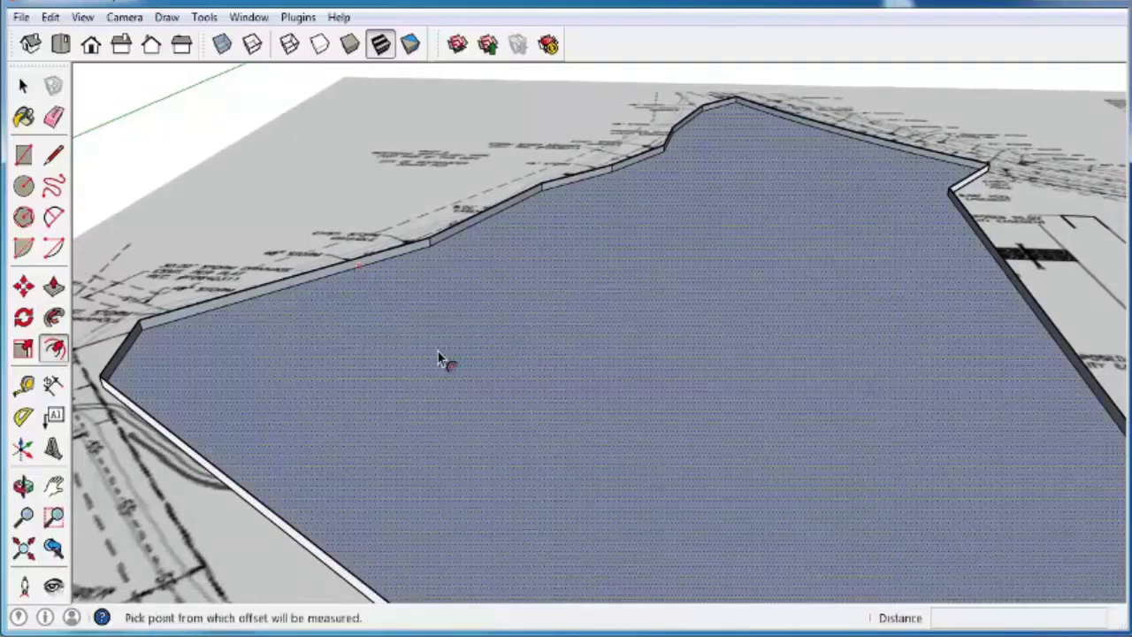
scroll(444, 320, "down", 4)
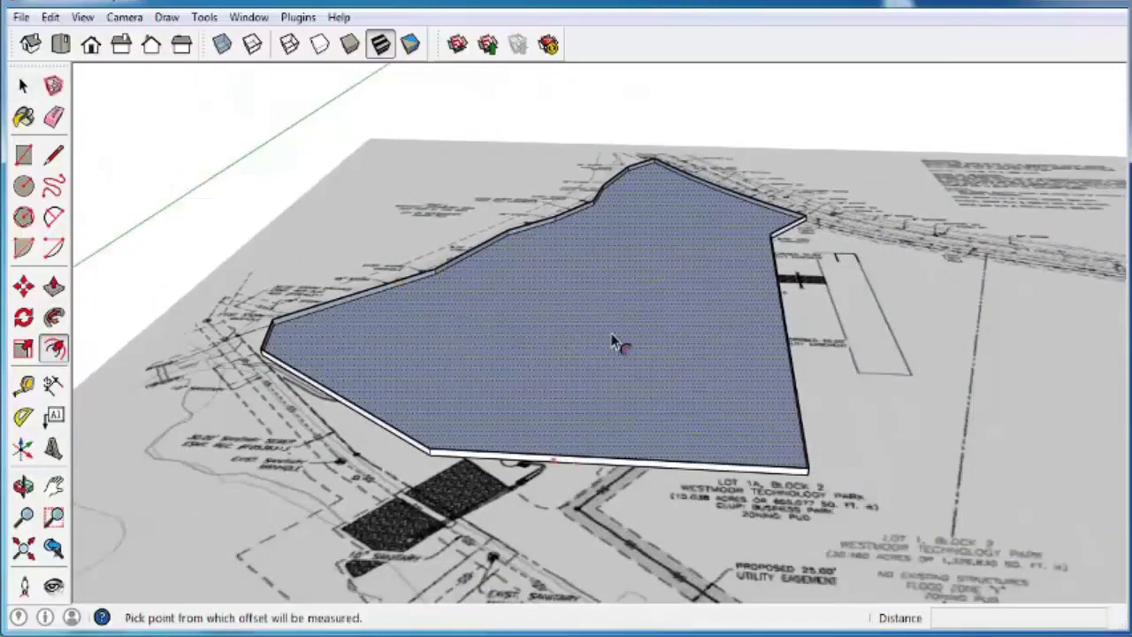
scroll(442, 317, "up", 5)
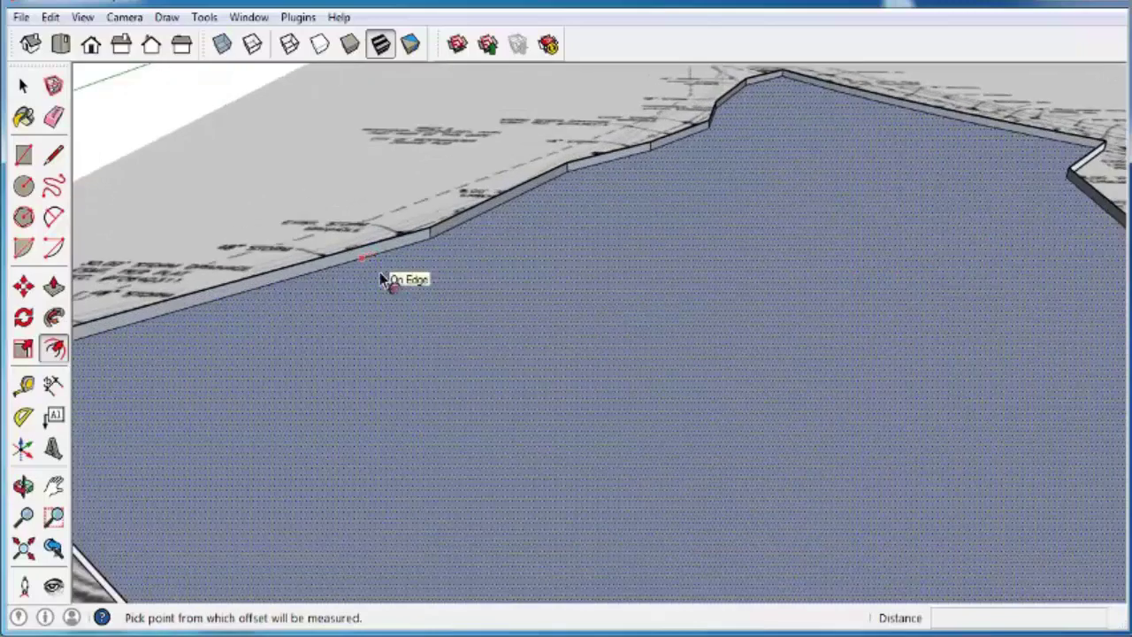
left_click(383, 280)
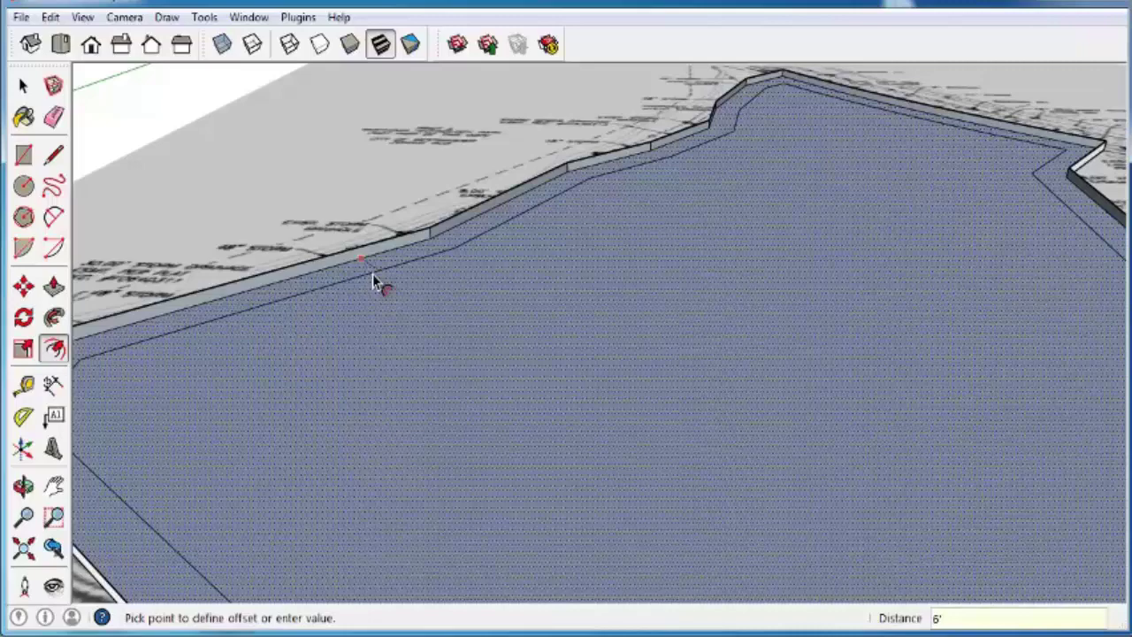
key("Return")
key("space")
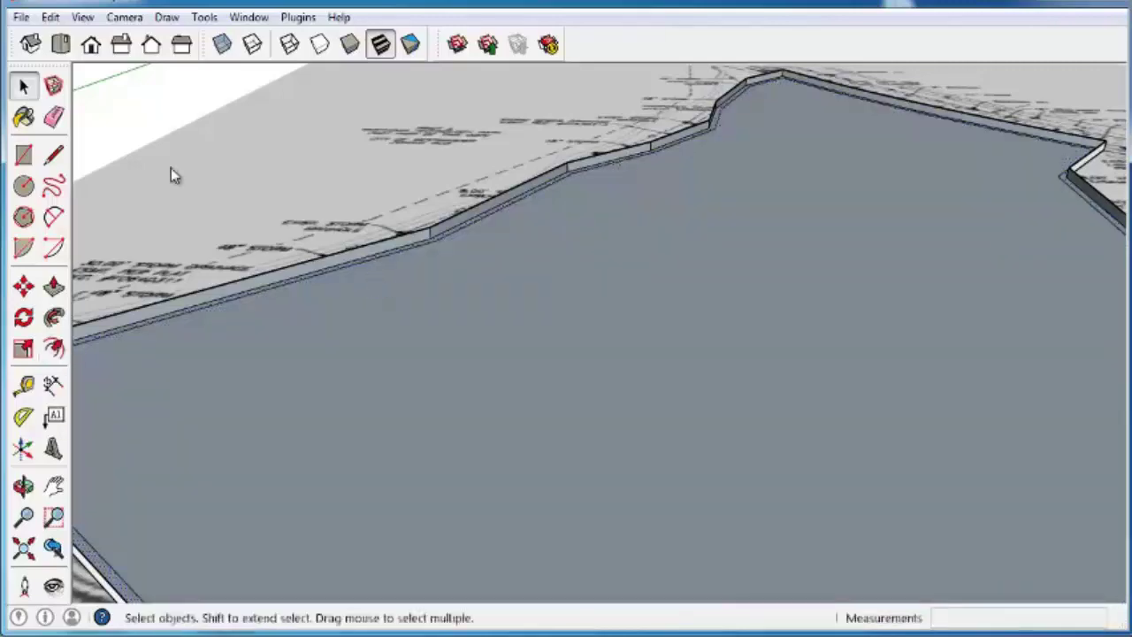
- Push/Pull the floor face inside the offset outline upward by 4'
middle_click_drag(407, 287, 511, 351)
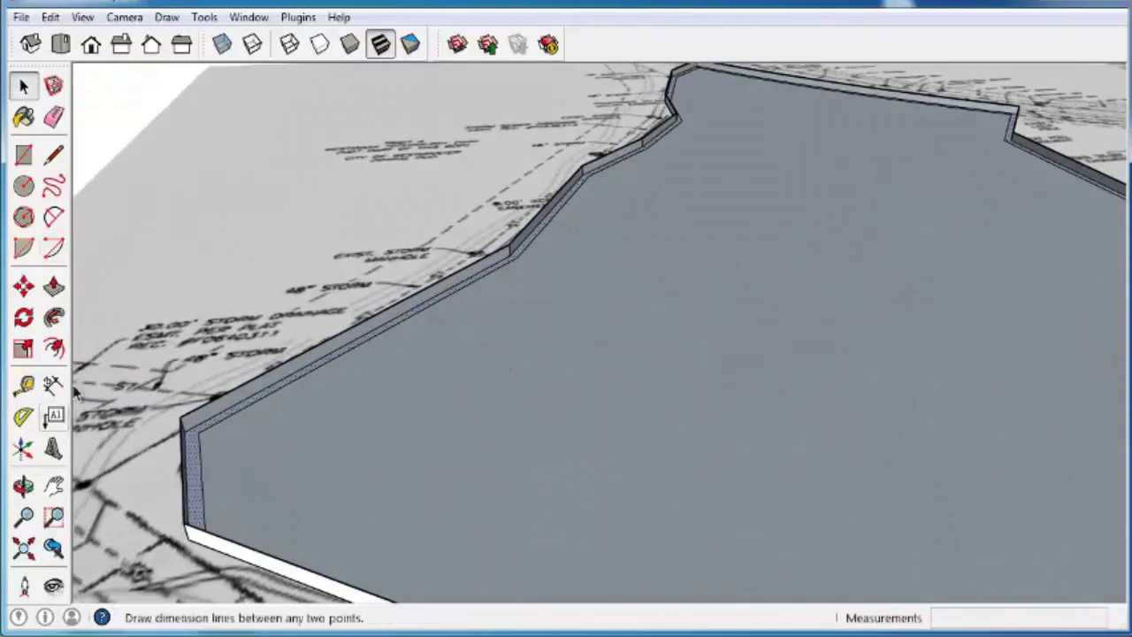
left_click(53, 285)
scroll(332, 286, "up", 3)
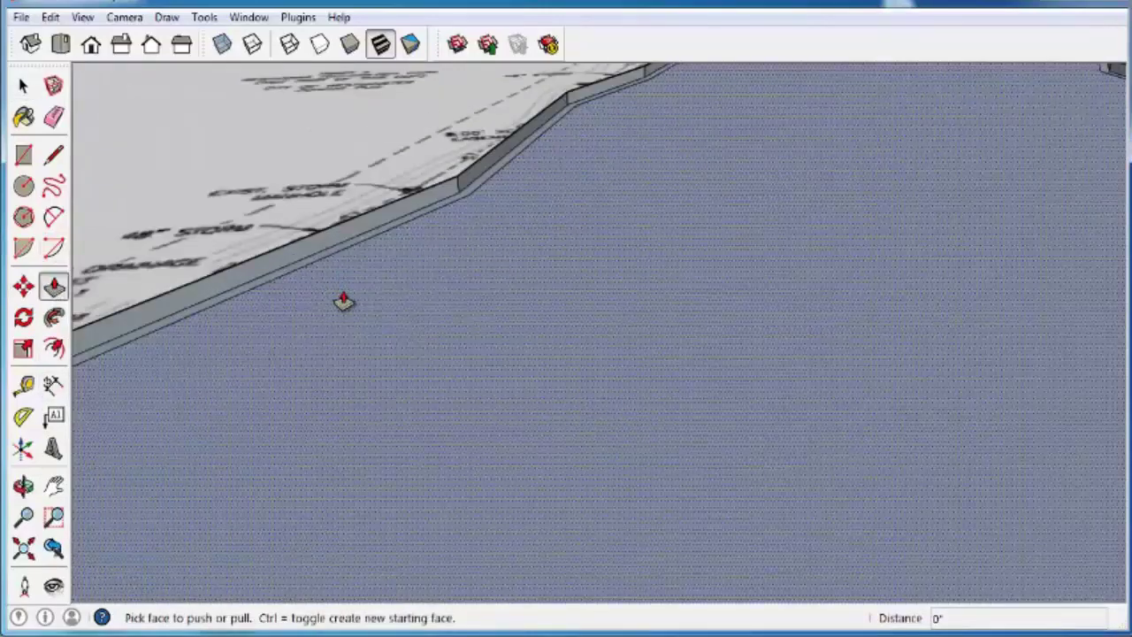
left_click_drag(343, 302, 343, 290)
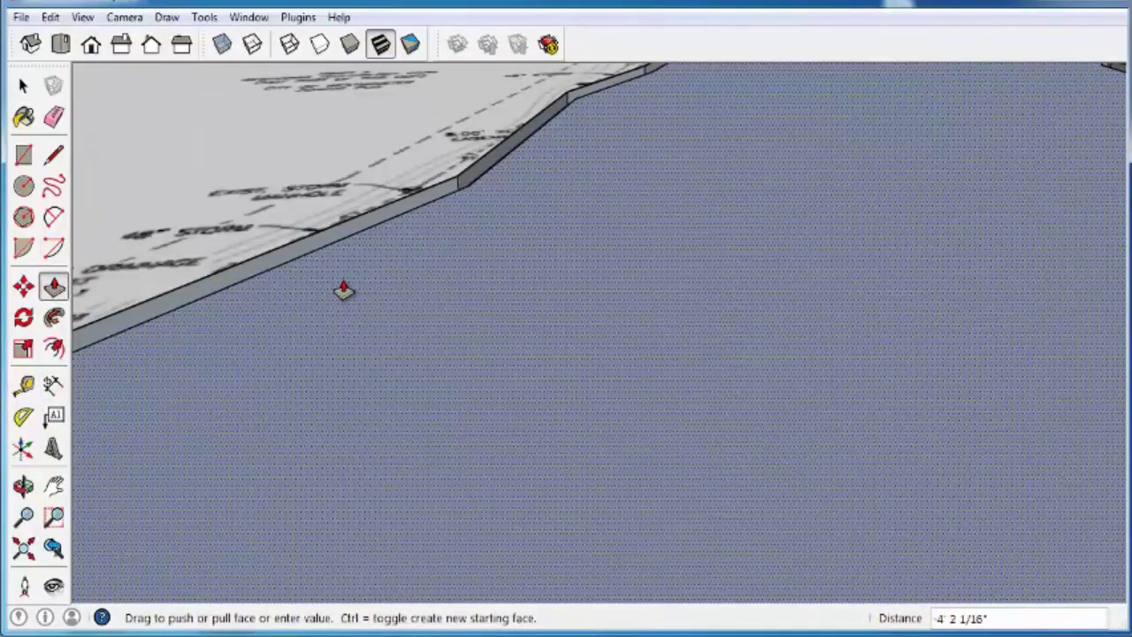
key("Return")
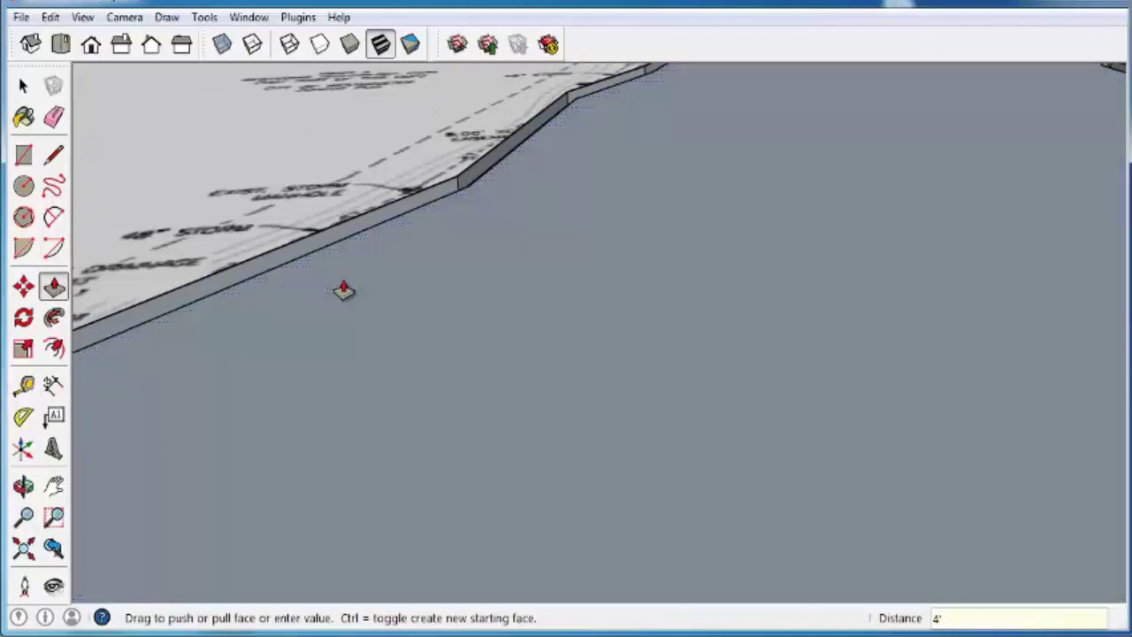
key("space")
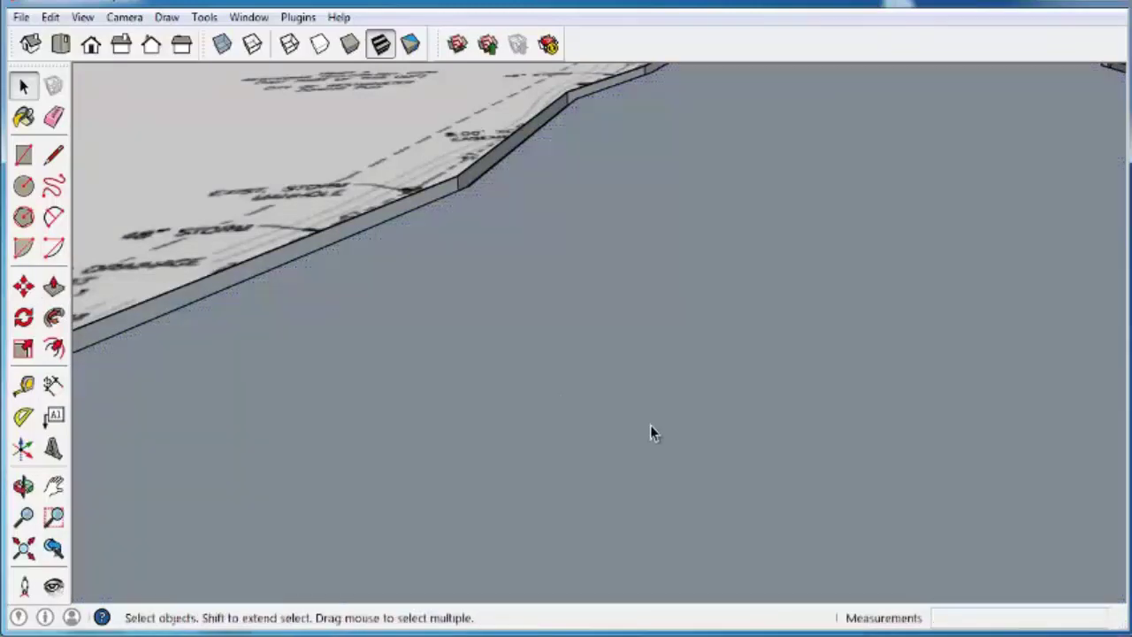
- Erase the raised inner face and the narrow floor strip between the outer and inner walls
right_click(607, 540)
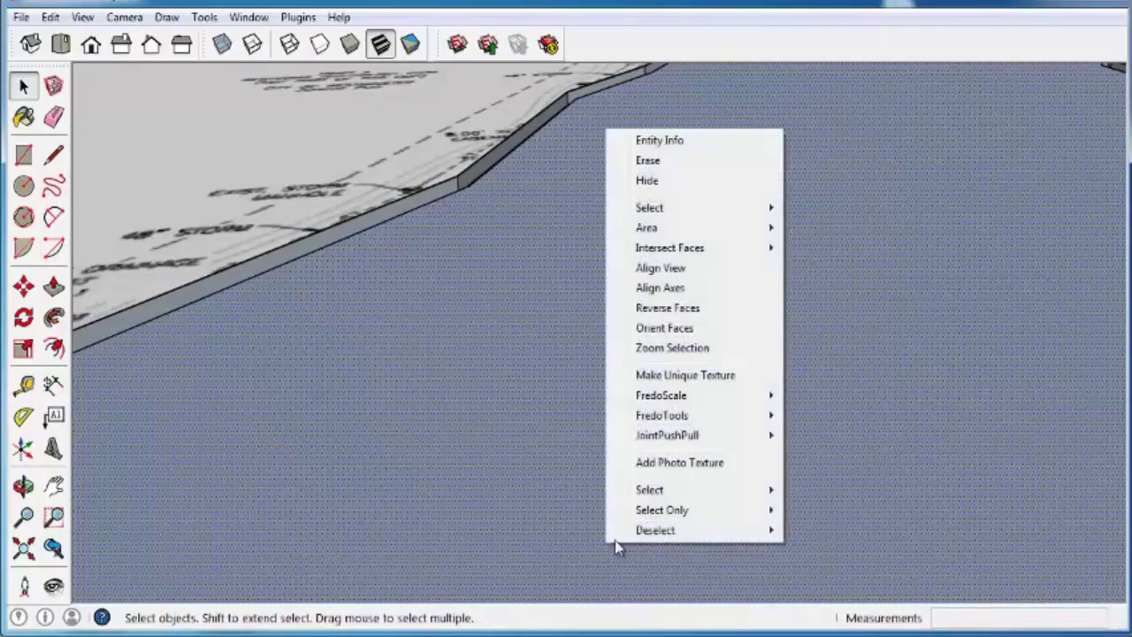
left_click(659, 162)
mouse_move(411, 298)
middle_mouse_down()
mouse_move(500, 283)
mouse_move(577, 298)
mouse_move(445, 316)
mouse_move(497, 298)
middle_mouse_up()
left_click(497, 298)
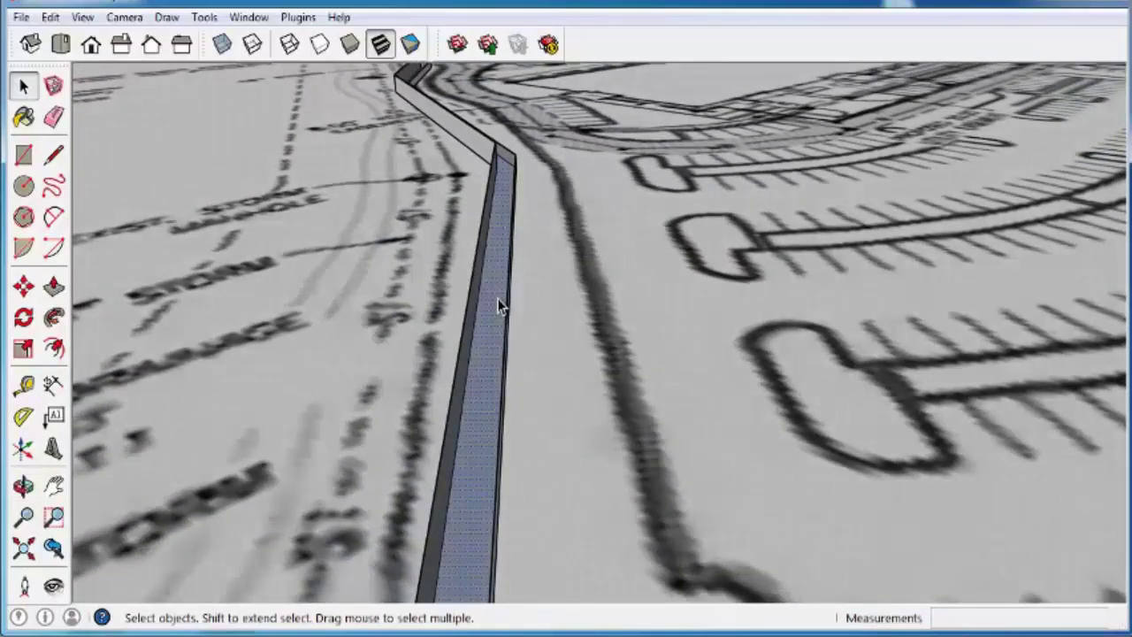
right_click(497, 298)
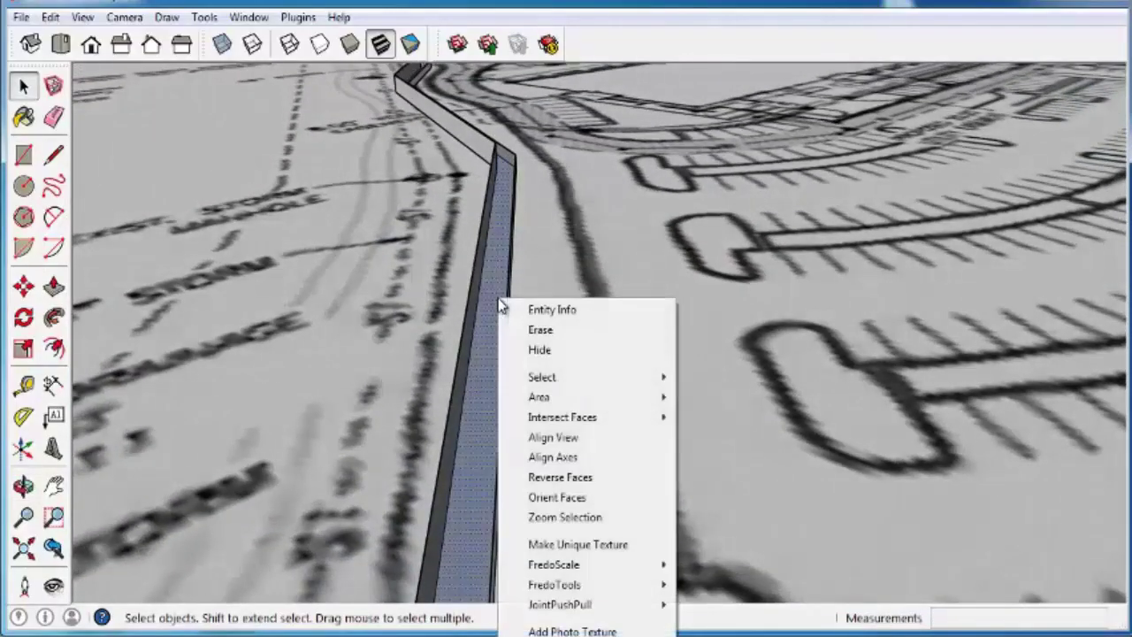
left_click(559, 334)
- Paint both sides of the outer perimeter wall with the orange-red Color_B01
mouse_move(580, 345)
middle_mouse_down()
mouse_move(454, 336)
mouse_move(420, 359)
mouse_move(462, 260)
mouse_move(354, 384)
mouse_move(345, 345)
mouse_move(492, 371)
mouse_move(503, 410)
mouse_move(460, 371)
middle_mouse_up()
middle_click_drag(412, 330, 461, 274)
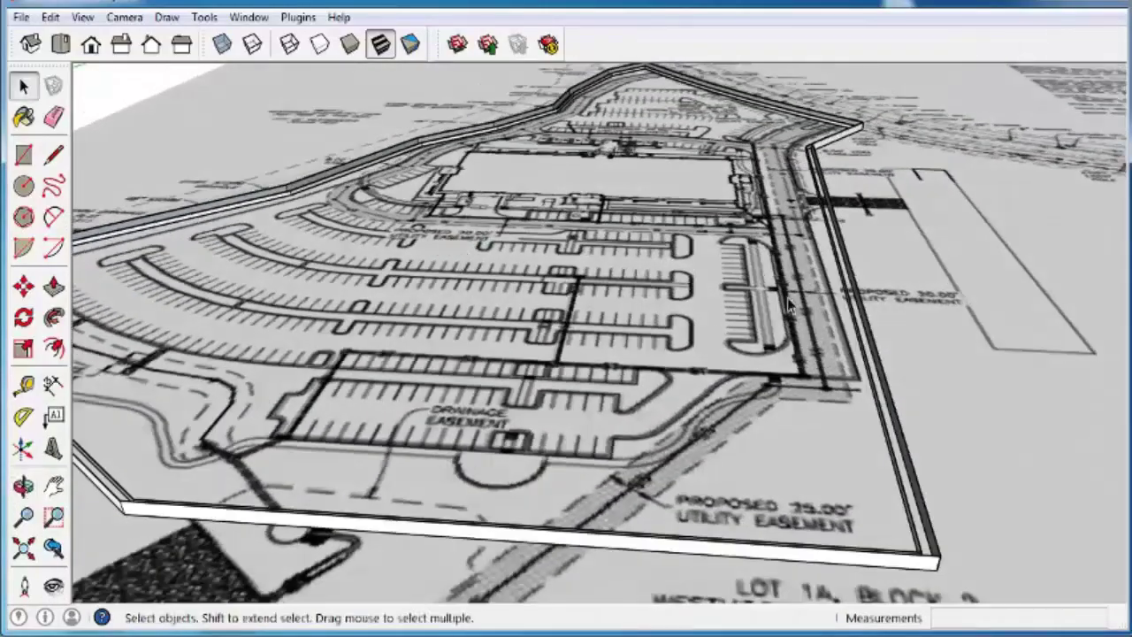
middle_click_drag(500, 142, 395, 378)
scroll(469, 306, "up", 10)
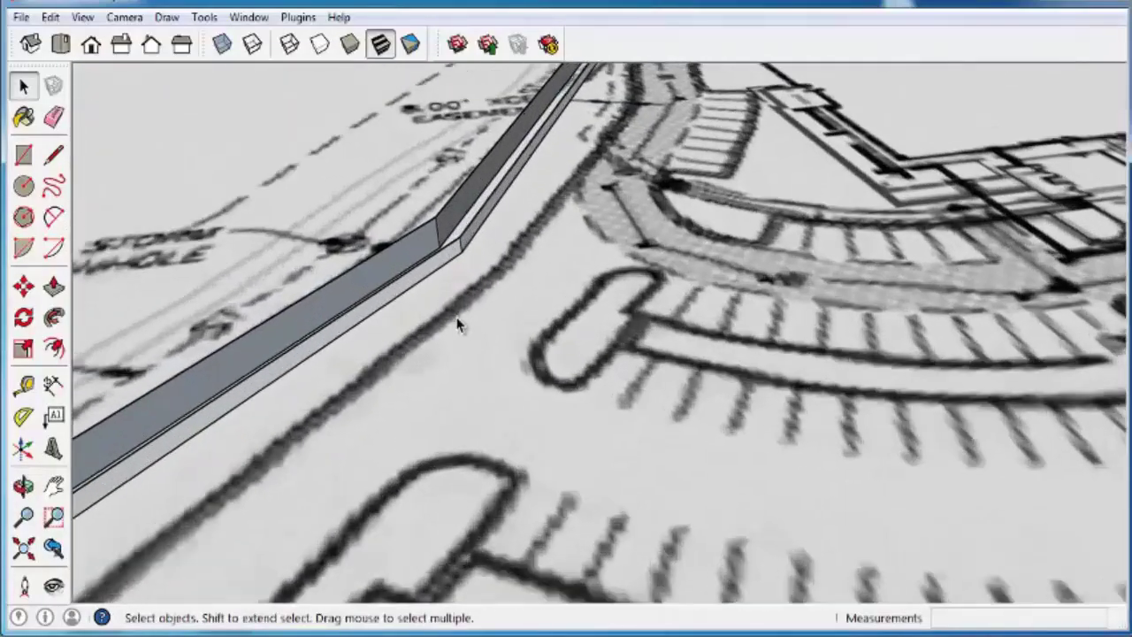
middle_click_drag(458, 324, 505, 310)
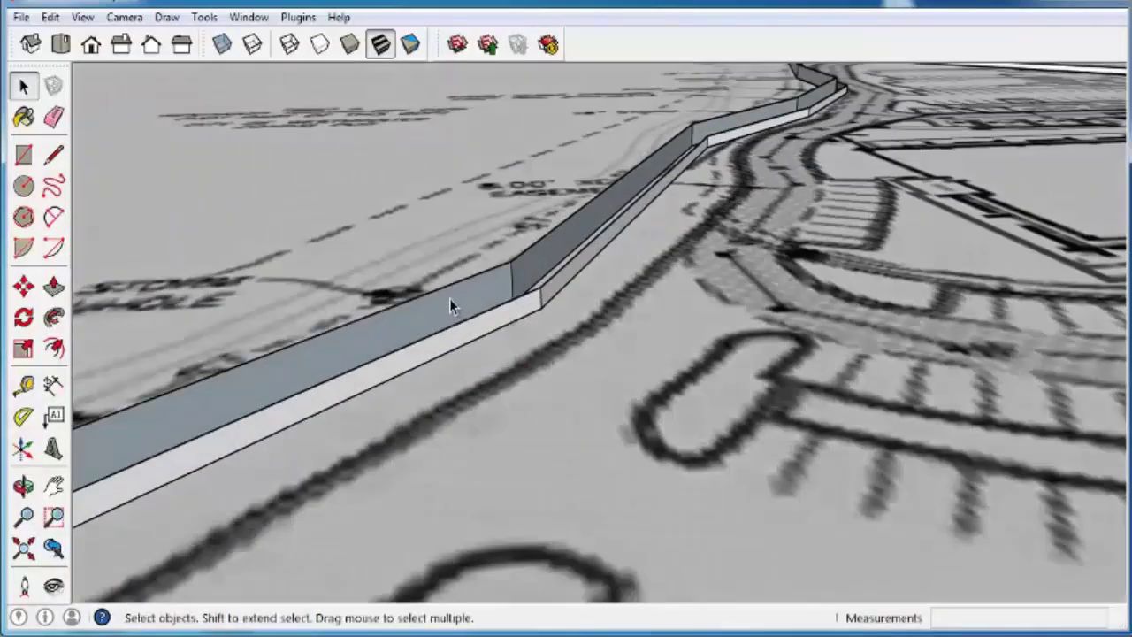
left_click(450, 304)
left_click(23, 116)
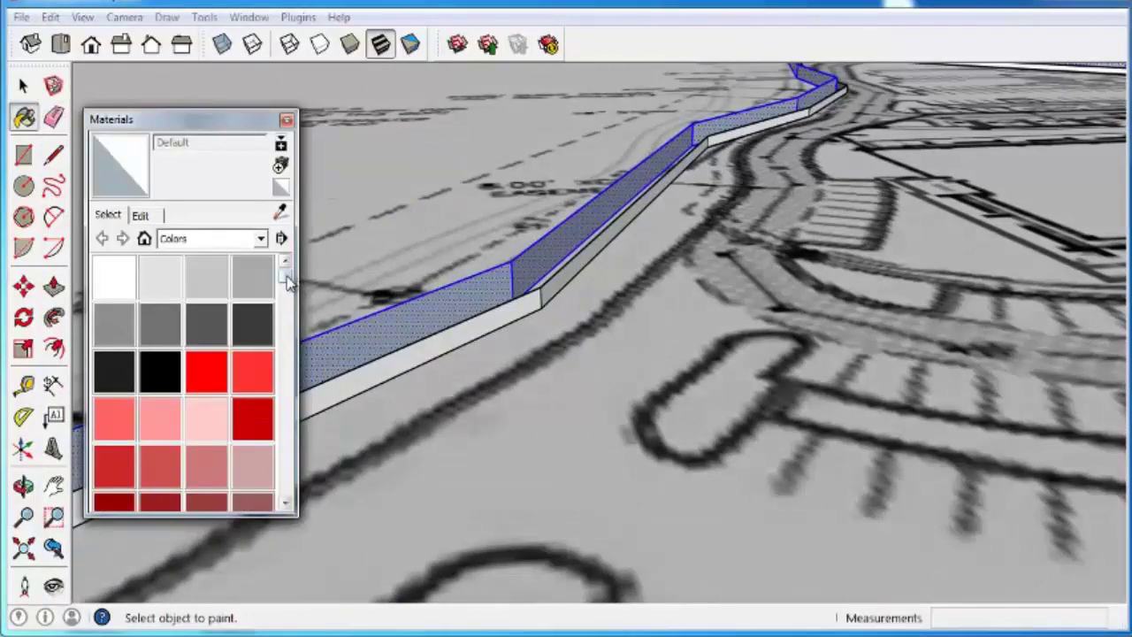
mouse_move(287, 277)
left_mouse_down()
mouse_move(285, 309)
mouse_move(285, 294)
left_mouse_up()
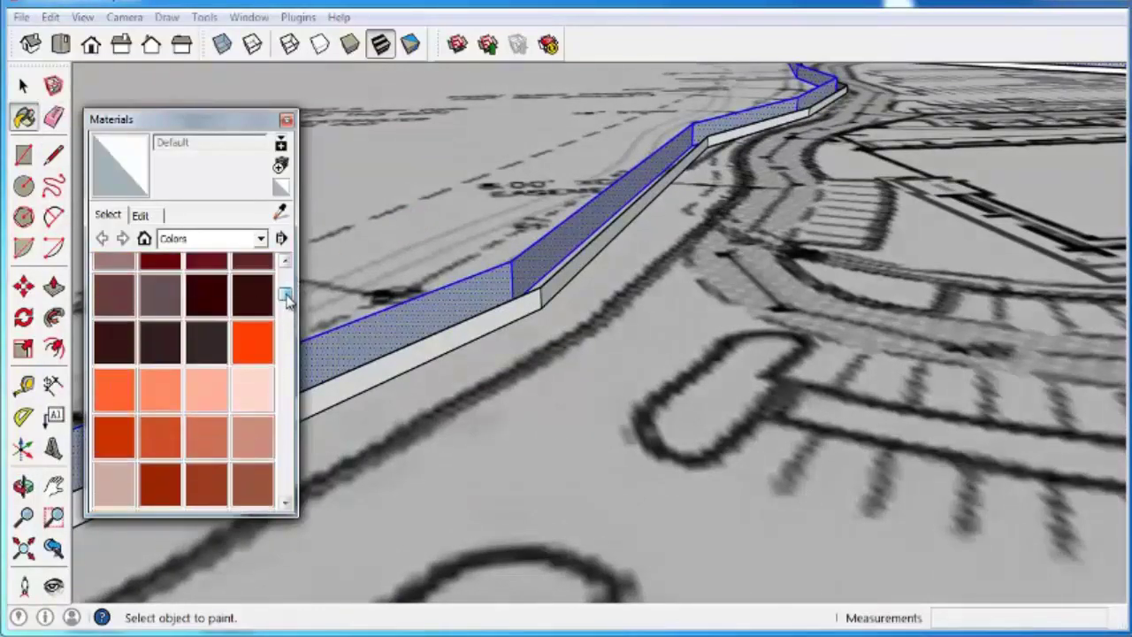
left_click(255, 343)
left_click(457, 303)
mouse_move(457, 303)
middle_mouse_down()
mouse_move(678, 366)
mouse_move(679, 337)
middle_mouse_up()
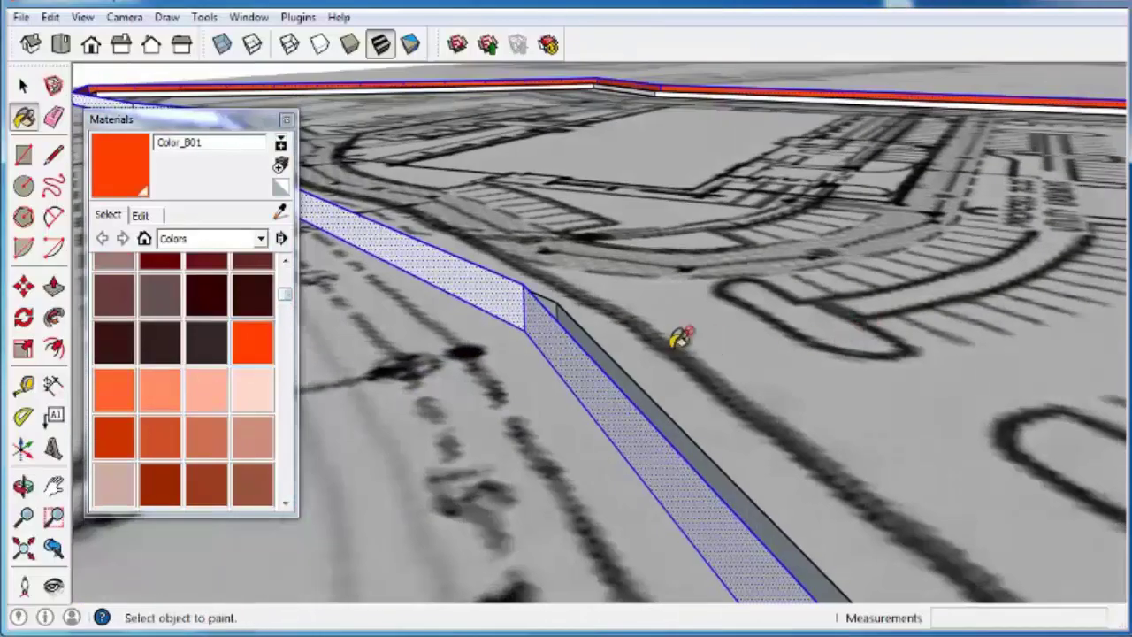
left_click(580, 358)
key("space")
- Paint both sides of the lower inner wall with the mustard Color_D06
mouse_move(609, 371)
middle_mouse_down()
mouse_move(585, 382)
mouse_move(595, 386)
mouse_move(475, 333)
mouse_move(421, 332)
mouse_move(380, 354)
middle_mouse_up()
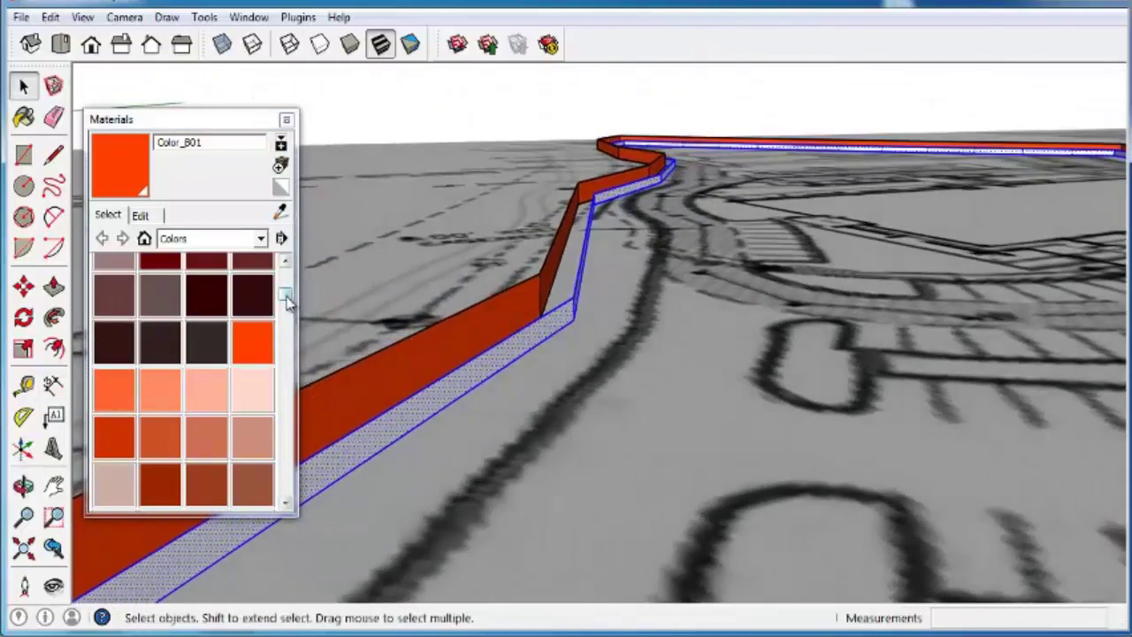
left_click_drag(286, 301, 287, 335)
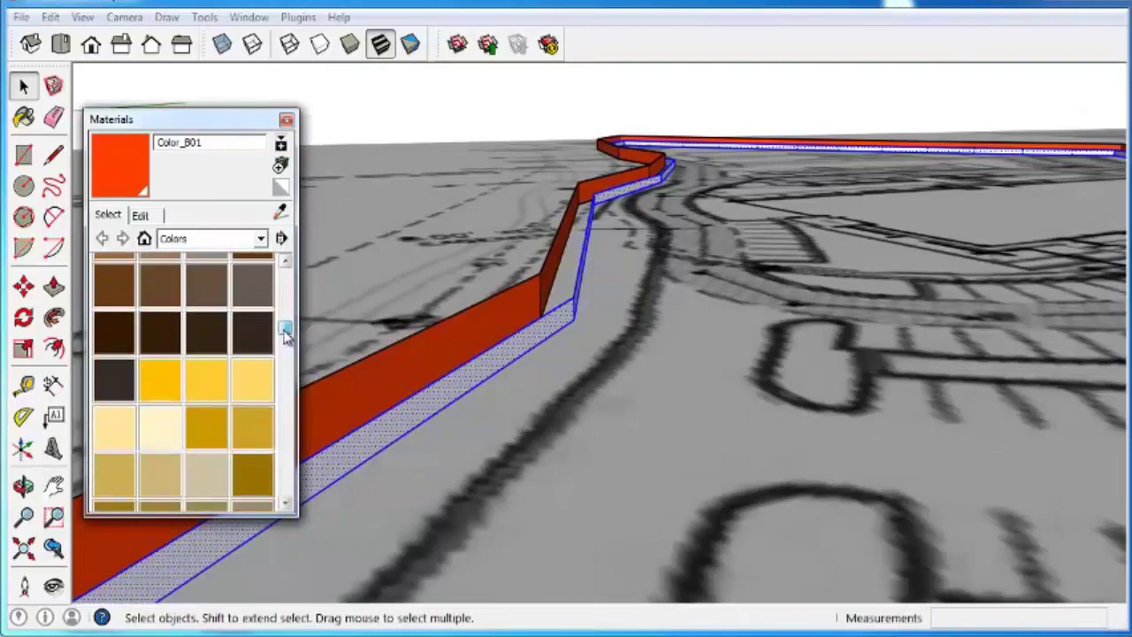
left_click(205, 436)
left_click(495, 358)
mouse_move(518, 392)
middle_mouse_down()
mouse_move(687, 412)
mouse_move(633, 400)
middle_mouse_up()
left_click(633, 395)
scroll(633, 395, "down", 3)
key("space")
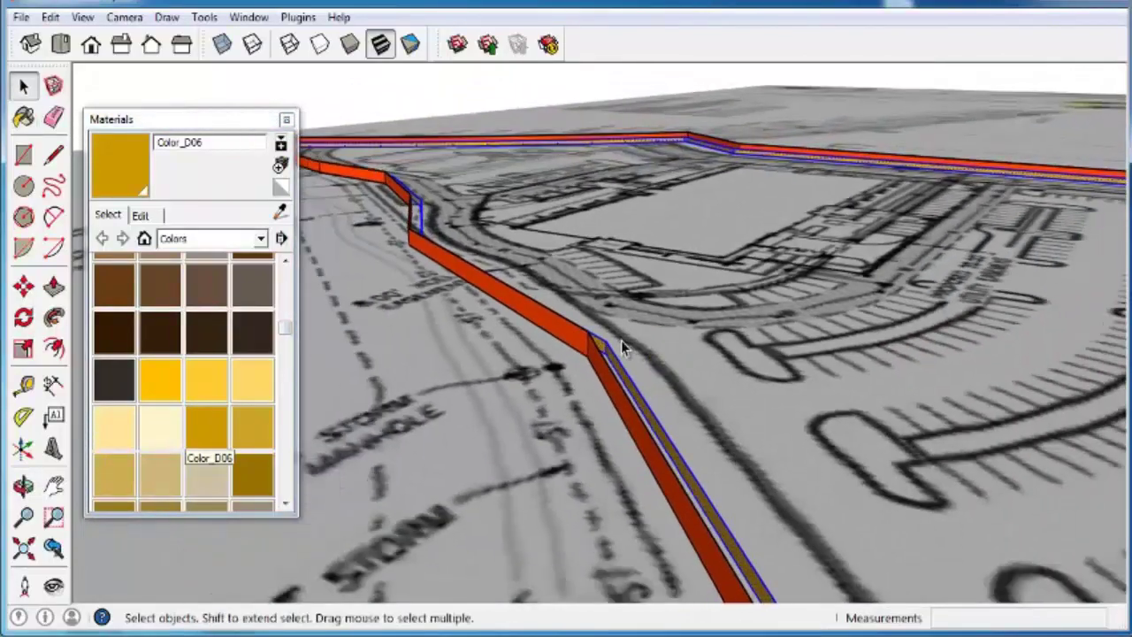
- Examine the painted outer and inner walls along the road and around the whole site
mouse_move(700, 362)
middle_mouse_down()
mouse_move(672, 330)
mouse_move(619, 384)
mouse_move(605, 272)
mouse_move(652, 260)
middle_mouse_up()
scroll(616, 296, "up", 8)
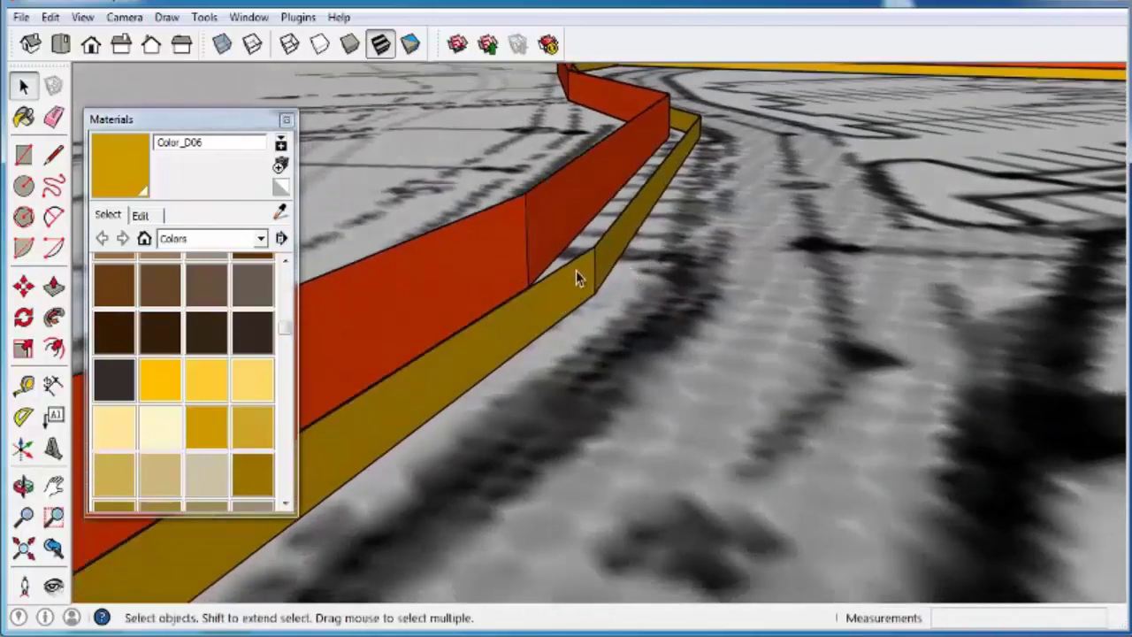
scroll(581, 279, "down", 3)
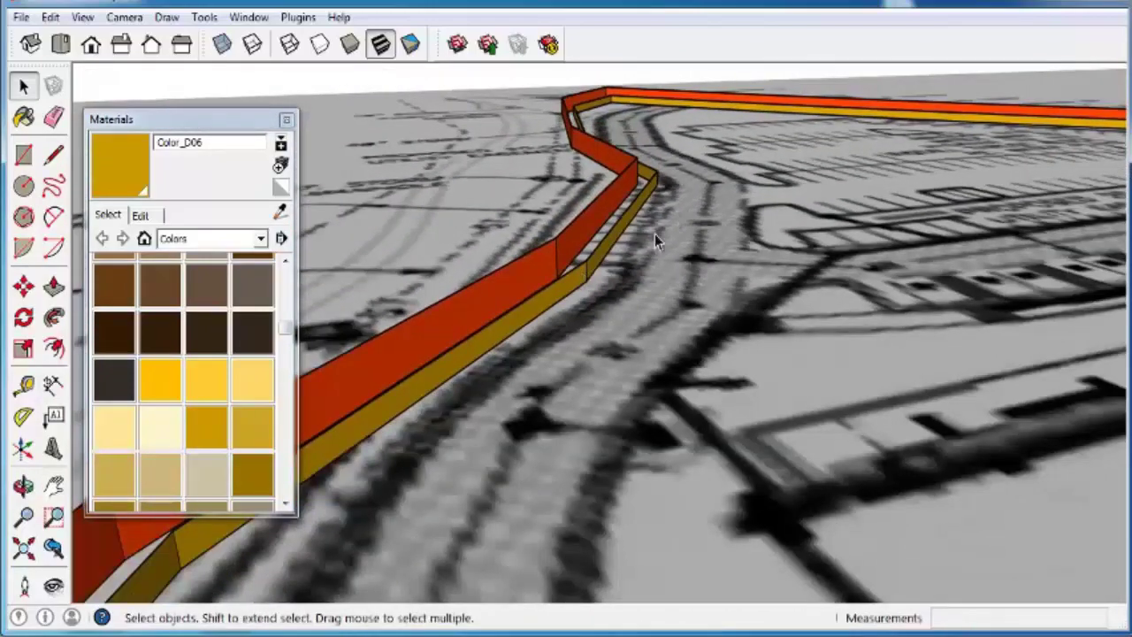
scroll(619, 256, "down", 2)
middle_click_drag(581, 286, 496, 320)
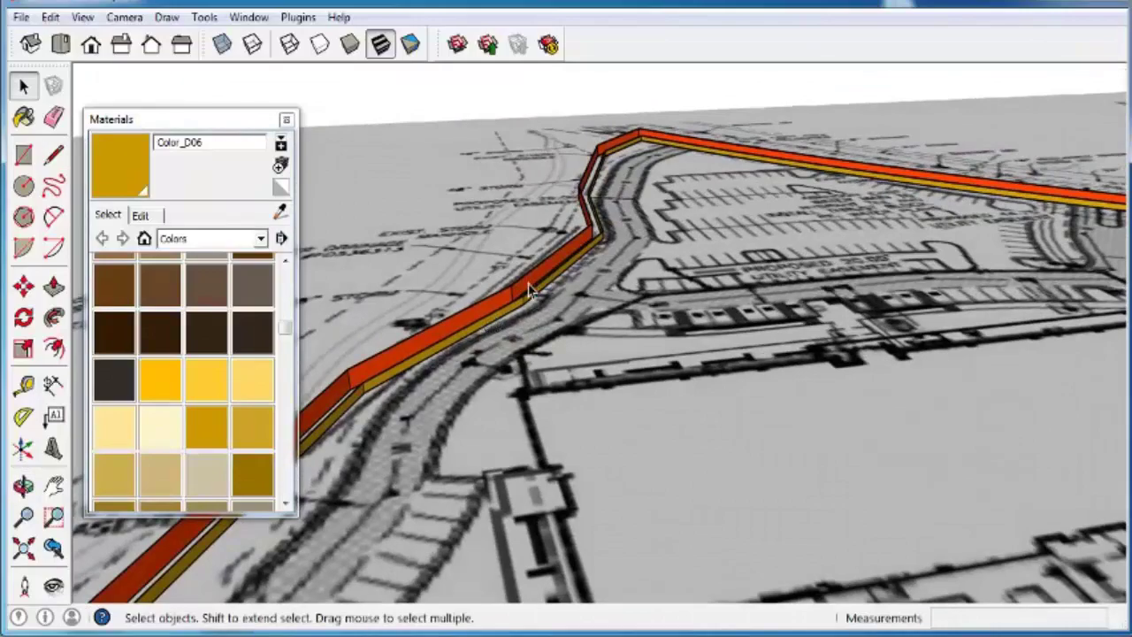
scroll(534, 285, "down", 3)
middle_click_drag(589, 326, 623, 304)
scroll(564, 261, "down", 3)
scroll(644, 305, "down", 3)
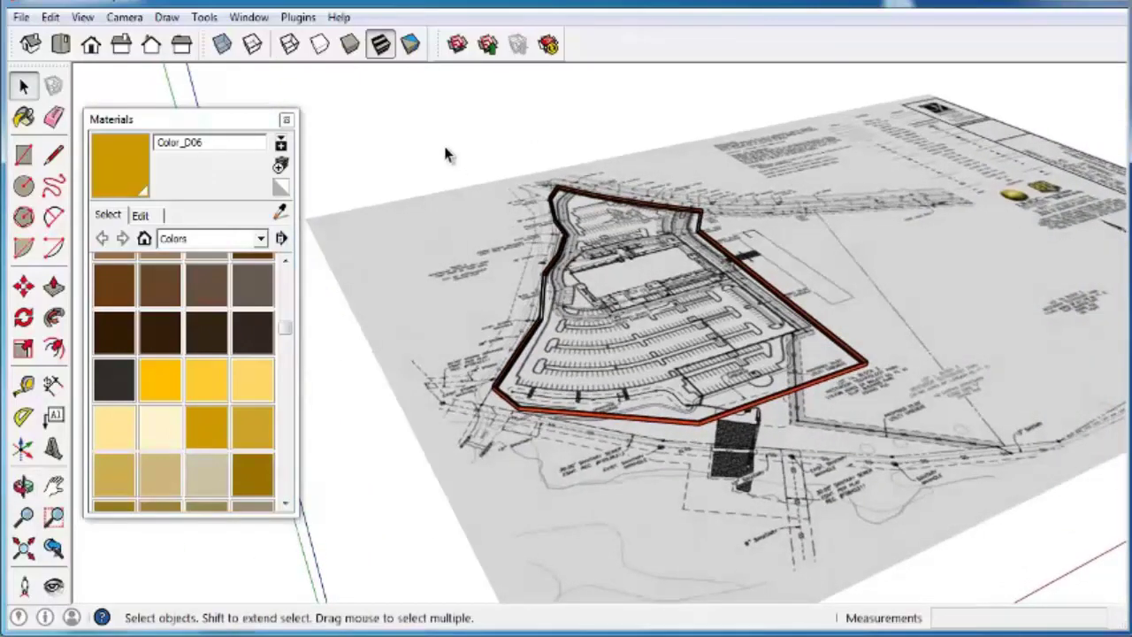
- Select both painted perimeter walls around the site and make them a group
middle_click_drag(758, 428, 458, 268)
left_click_drag(433, 122, 990, 527)
scroll(863, 374, "up", 8)
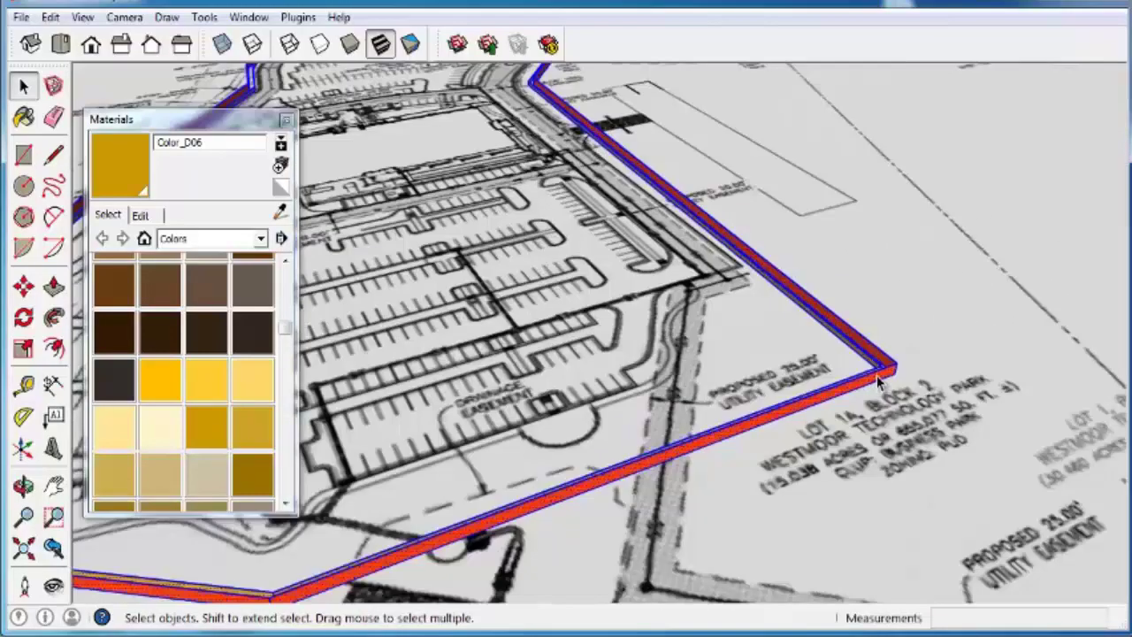
right_click(878, 380)
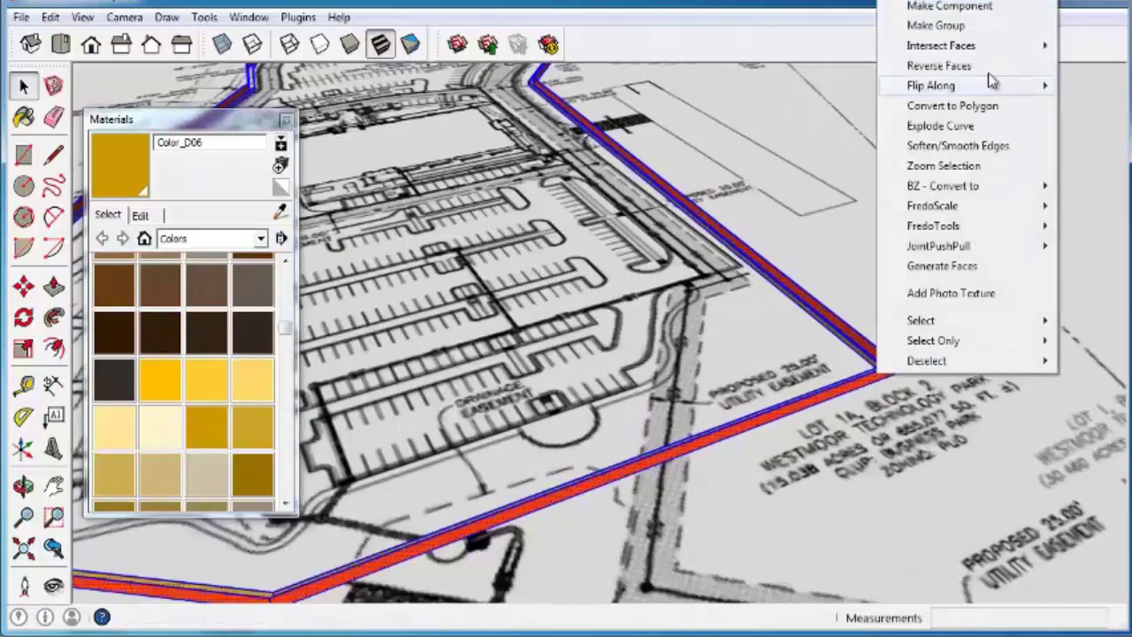
left_click(960, 28)
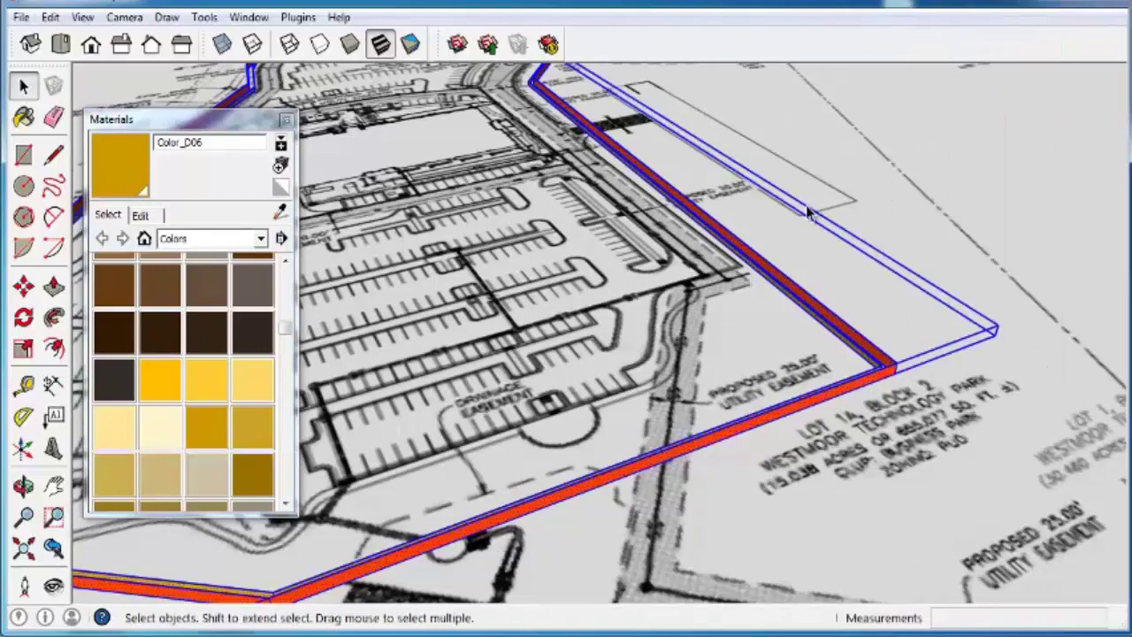
- Deselect the wall group and review its outline over the site plan from several angles
scroll(806, 212, "down", 5)
middle_click_drag(814, 217, 774, 420)
scroll(774, 420, "up", 2)
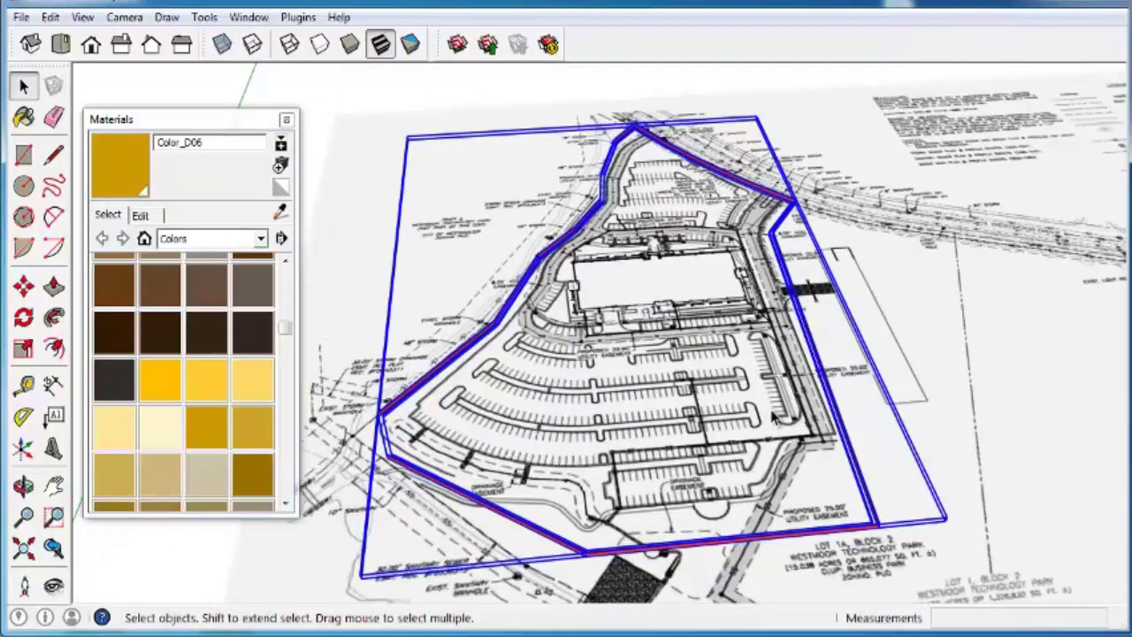
middle_click_drag(380, 93, 463, 116)
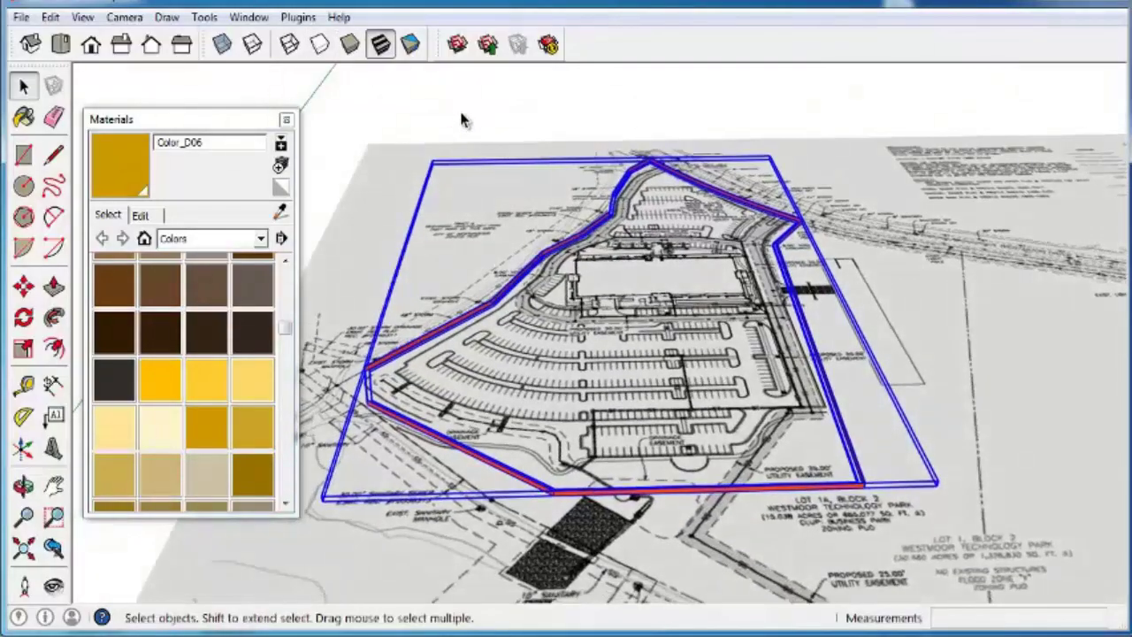
scroll(734, 305, "up", 3)
middle_click_drag(740, 258, 632, 285)
scroll(814, 276, "down", 1)
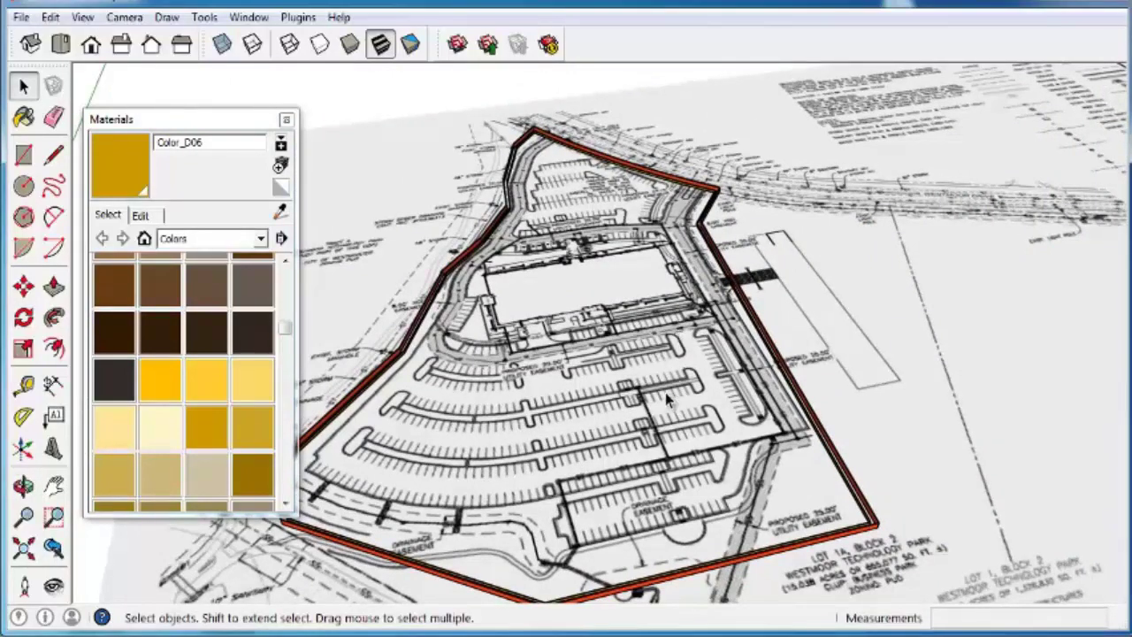
middle_click_drag(668, 401, 562, 378)
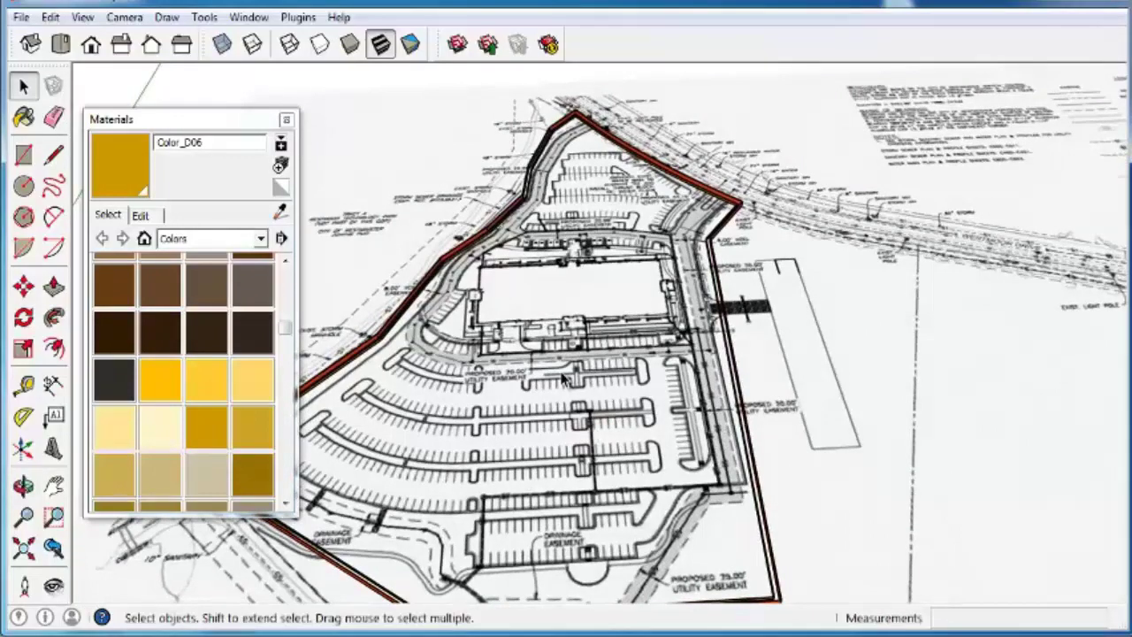
scroll(707, 427, "down", 3)
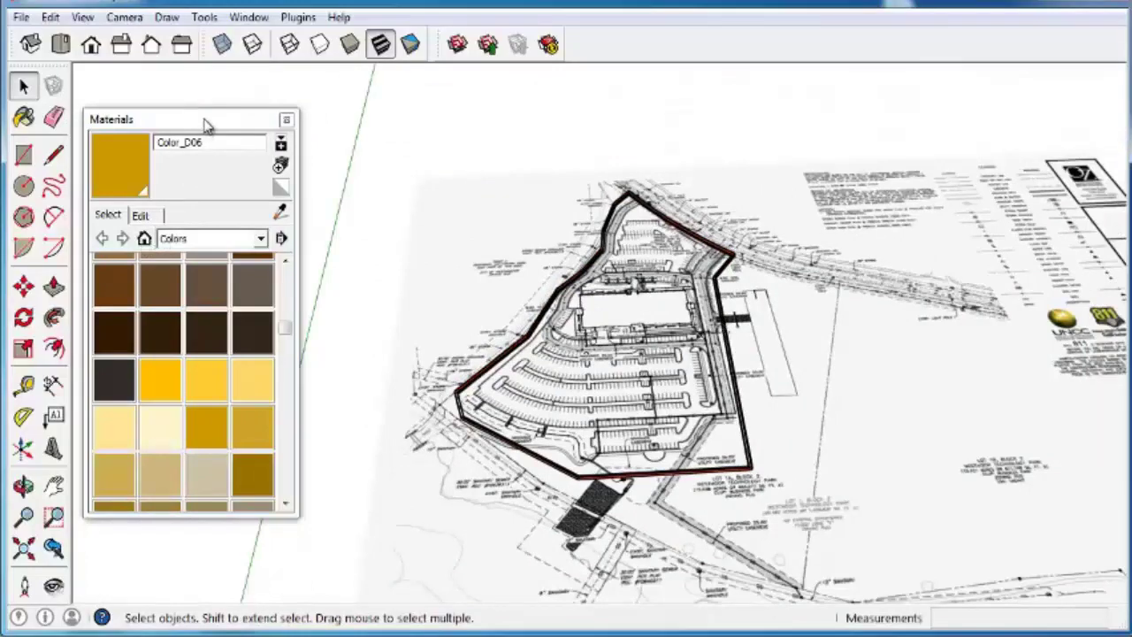
- Reposition the Materials window and list only the materials used in the model
left_click_drag(204, 124, 217, 96)
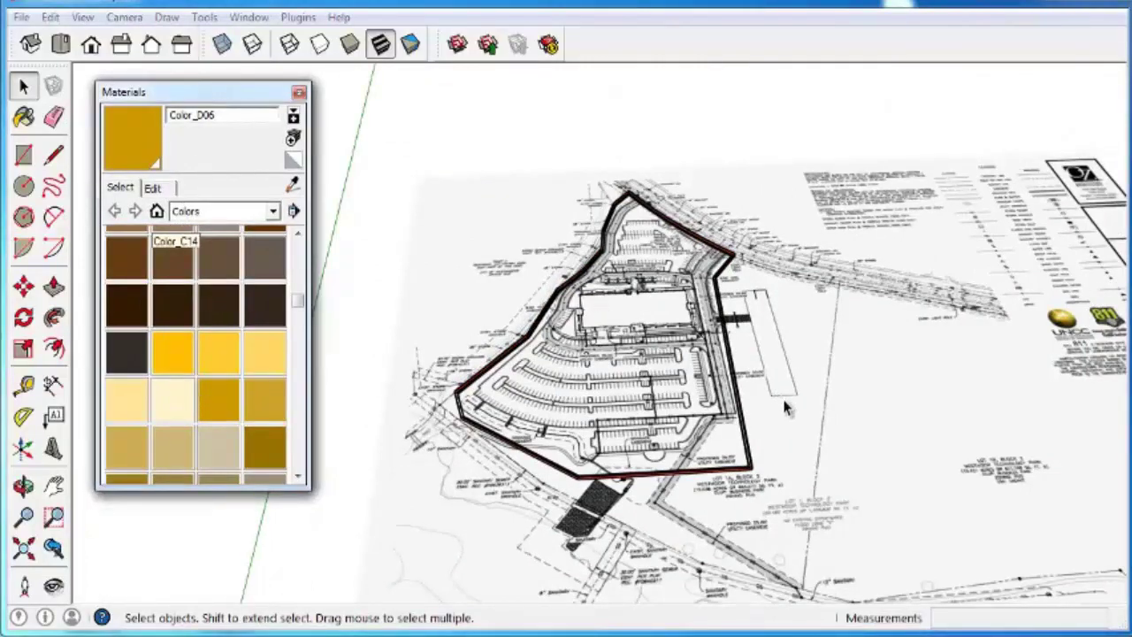
middle_click_drag(785, 401, 667, 363, "shift")
scroll(722, 371, "down", 3)
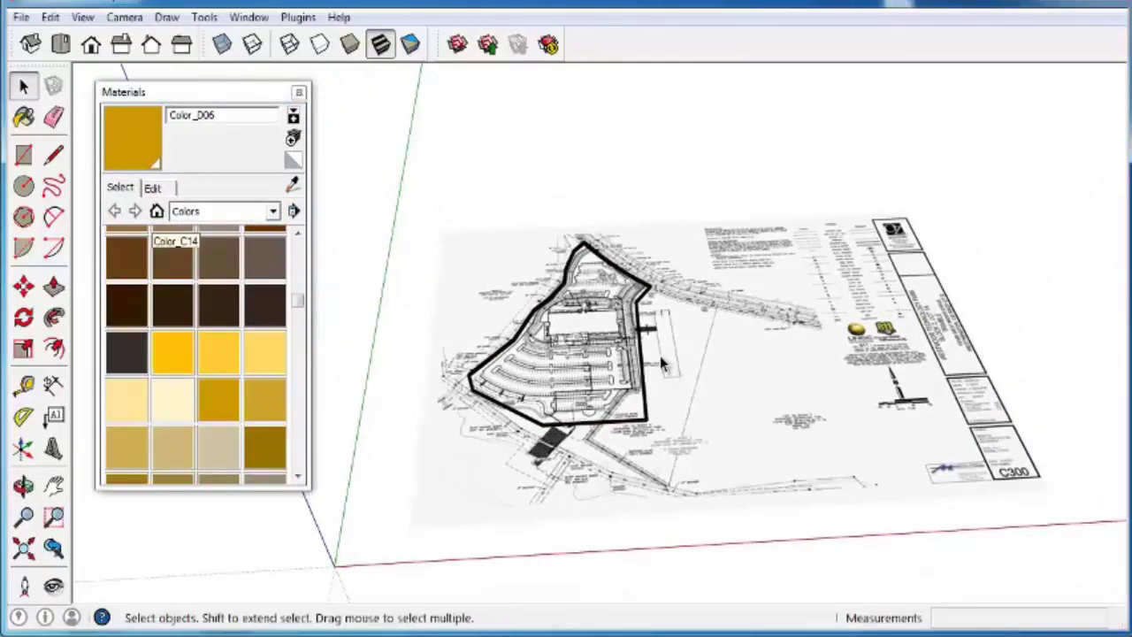
scroll(656, 358, "up", 5)
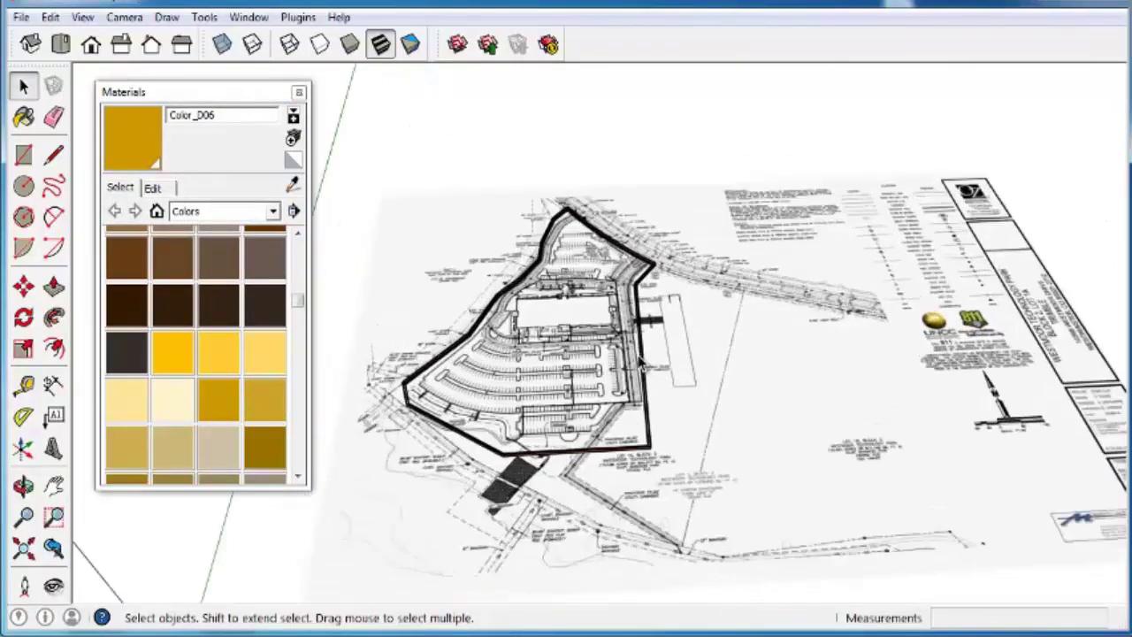
middle_click_drag(688, 338, 712, 331, "shift")
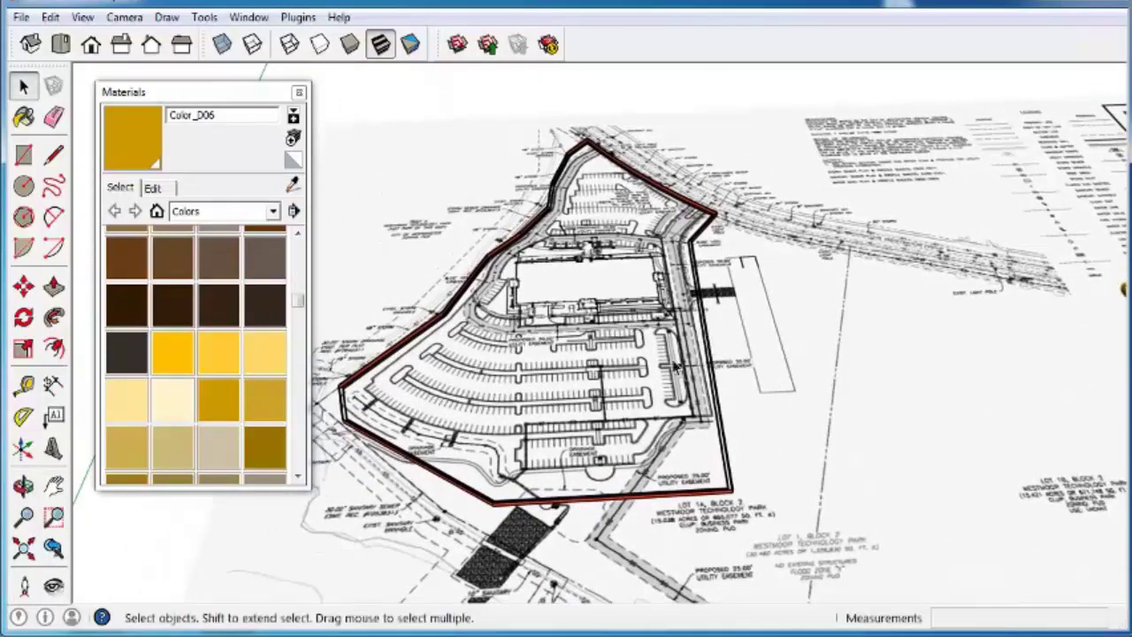
middle_click_drag(642, 366, 595, 347)
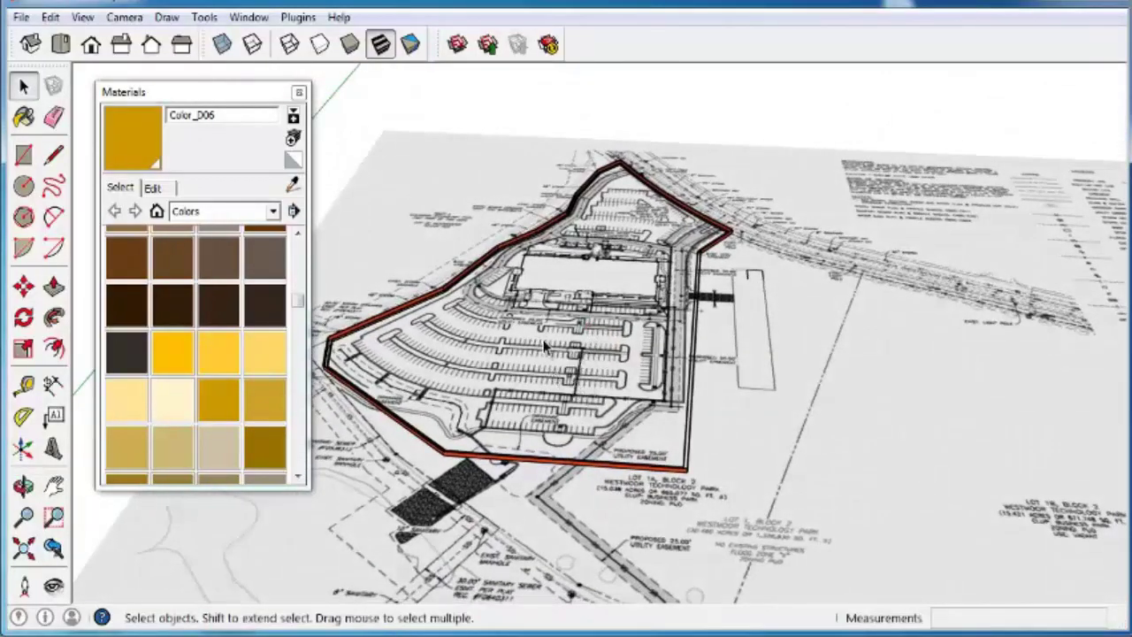
left_click(156, 210)
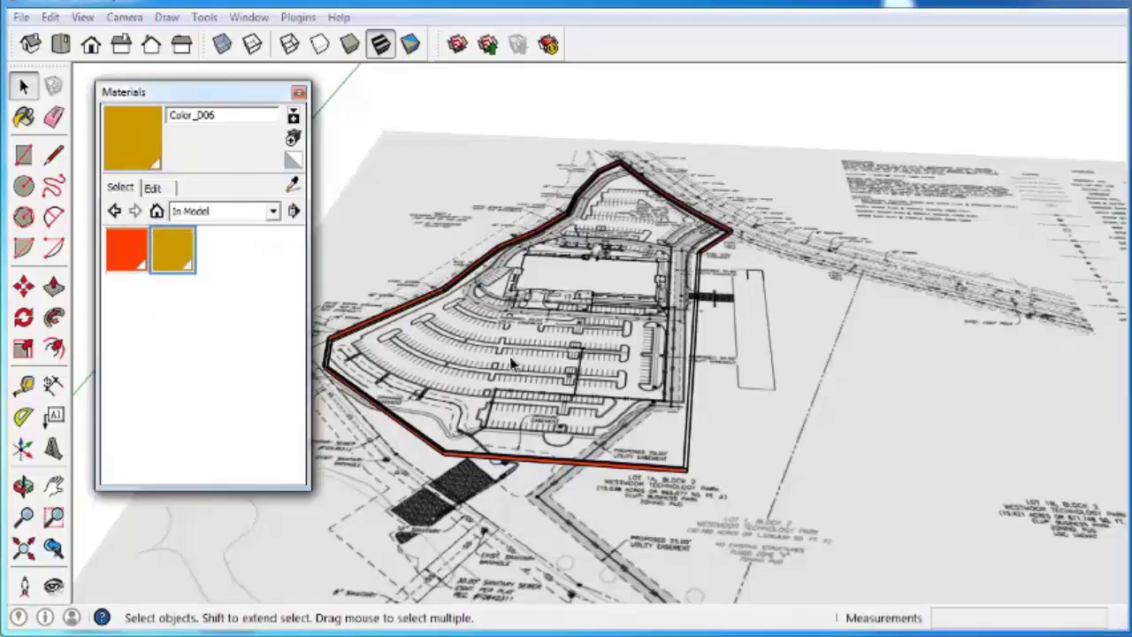
- Explode the site plan image so the plan becomes a textured face
left_click(597, 305)
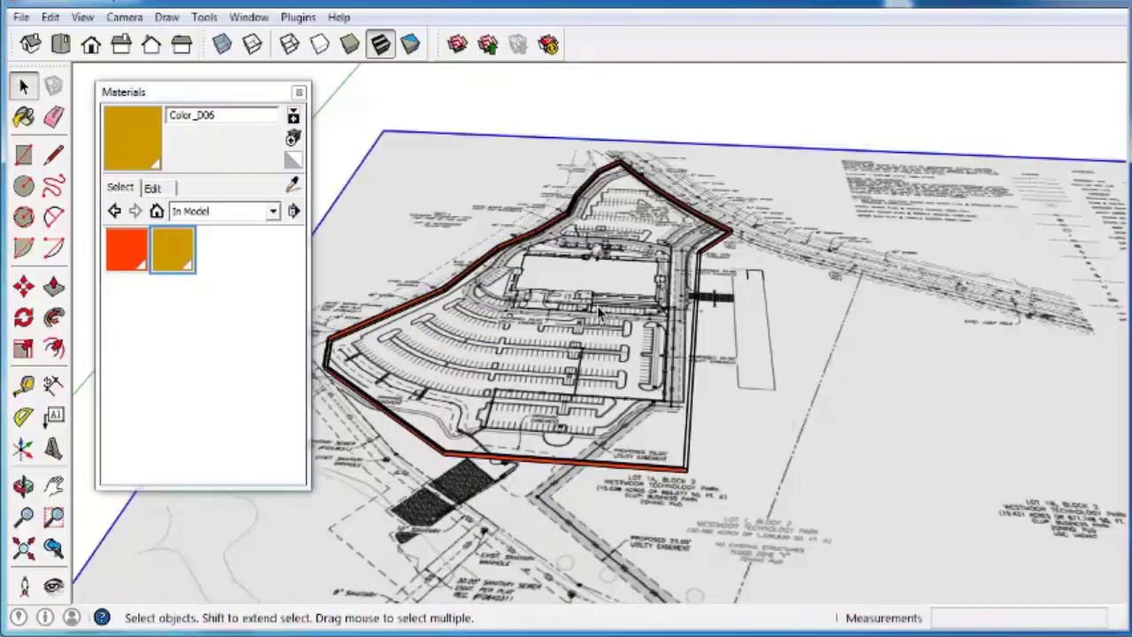
right_click(597, 306)
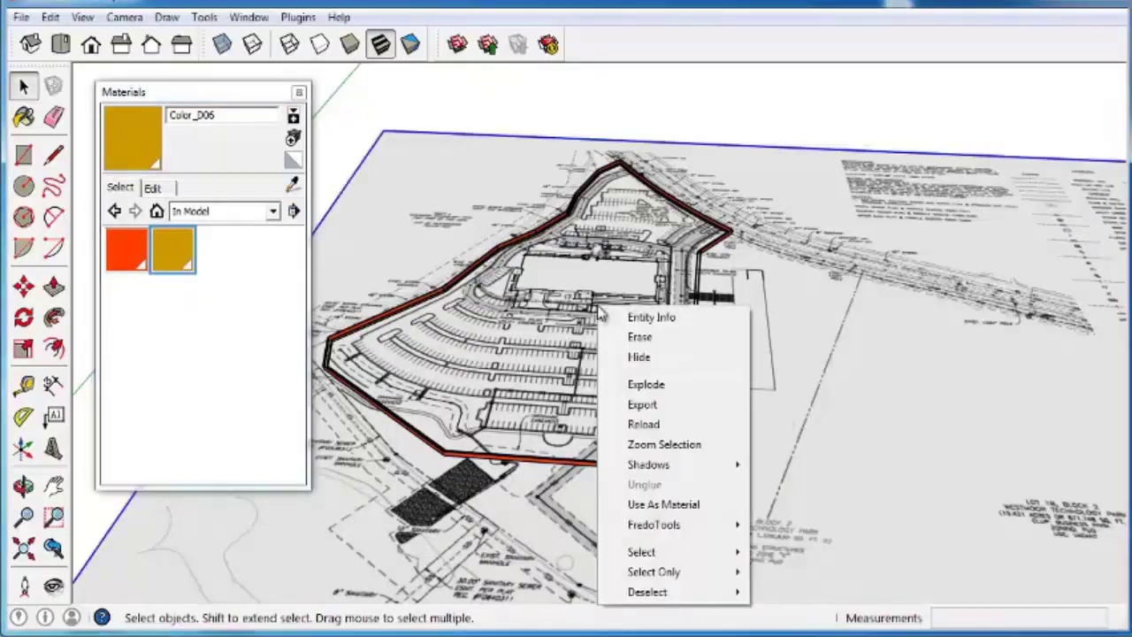
left_click(669, 386)
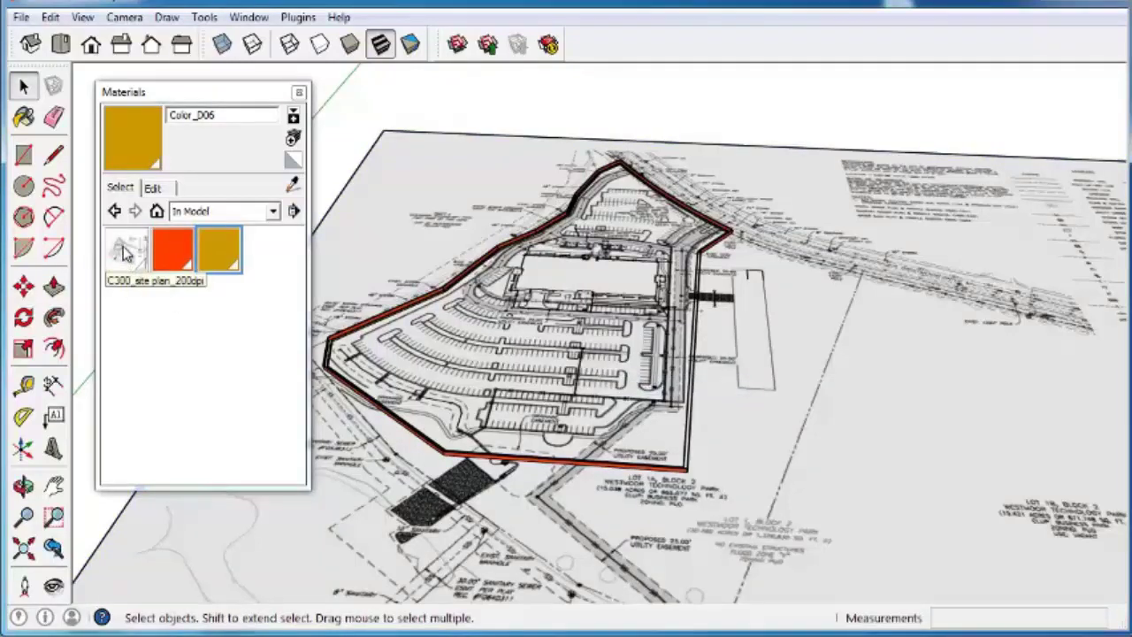
middle_click_drag(707, 347, 756, 380)
scroll(755, 381, "down", 4)
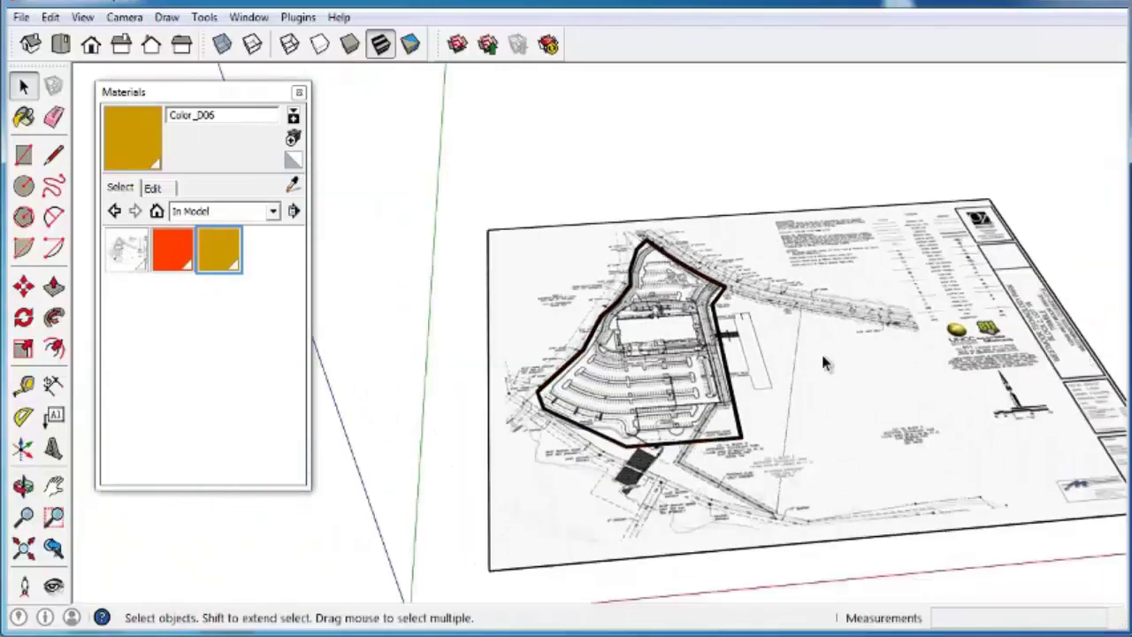
scroll(772, 421, "up", 3)
mouse_move(771, 409)
middle_mouse_down()
mouse_move(747, 358)
mouse_move(924, 350)
middle_mouse_up()
scroll(745, 357, "down", 3)
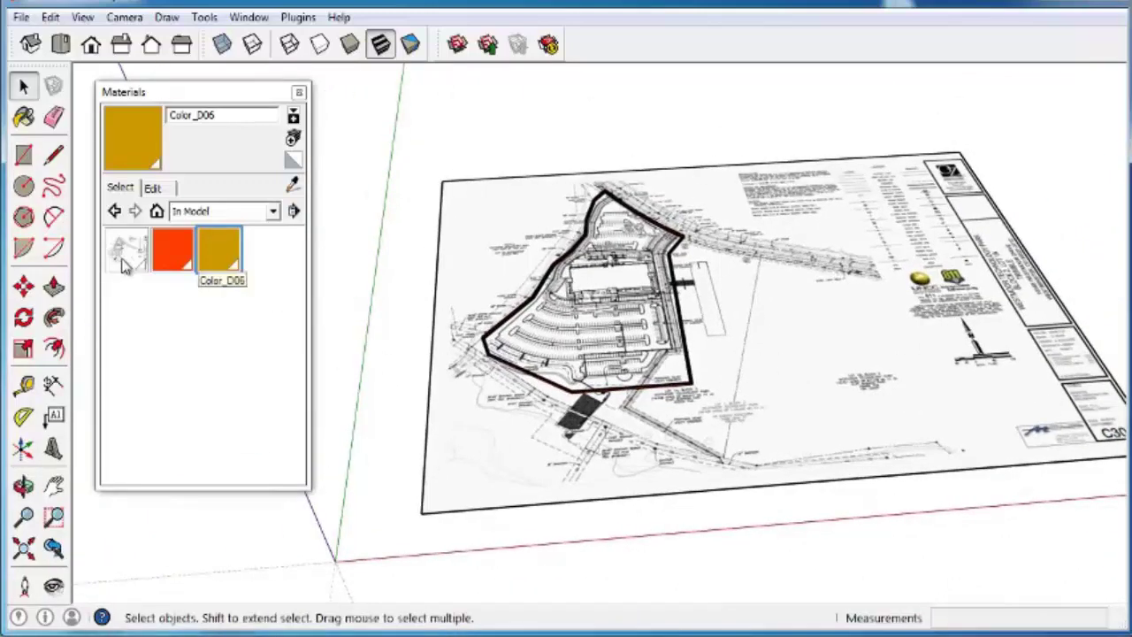
- Draw a rectangle about 275' 7" by 123' over the building footprint on the site plan
middle_click_drag(911, 371, 799, 319)
scroll(659, 351, "up", 5)
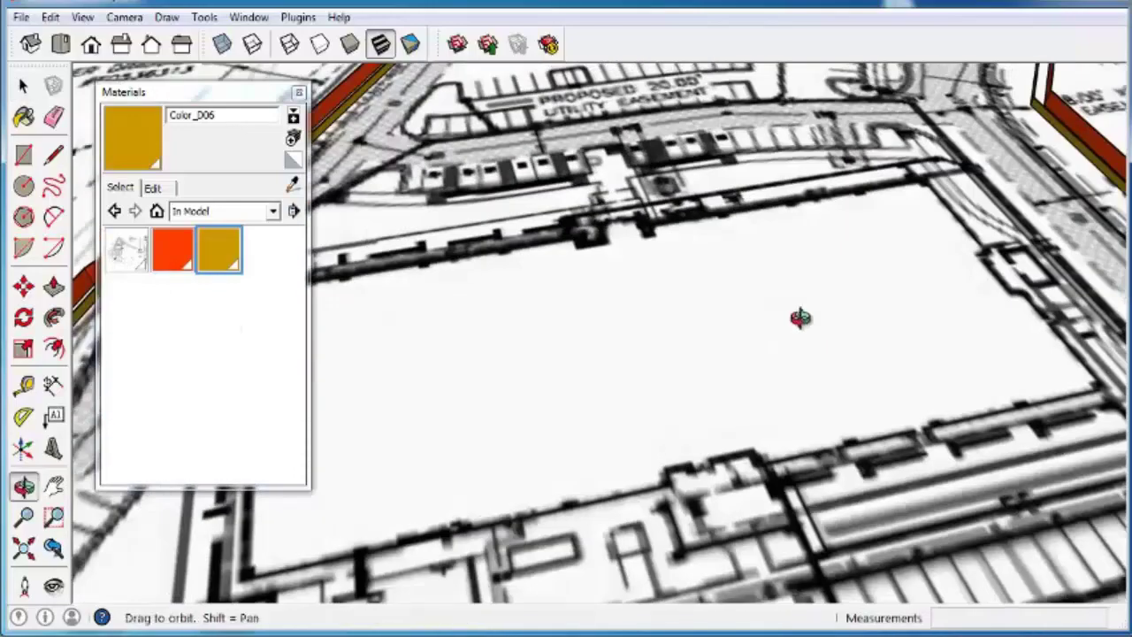
scroll(814, 348, "down", 4)
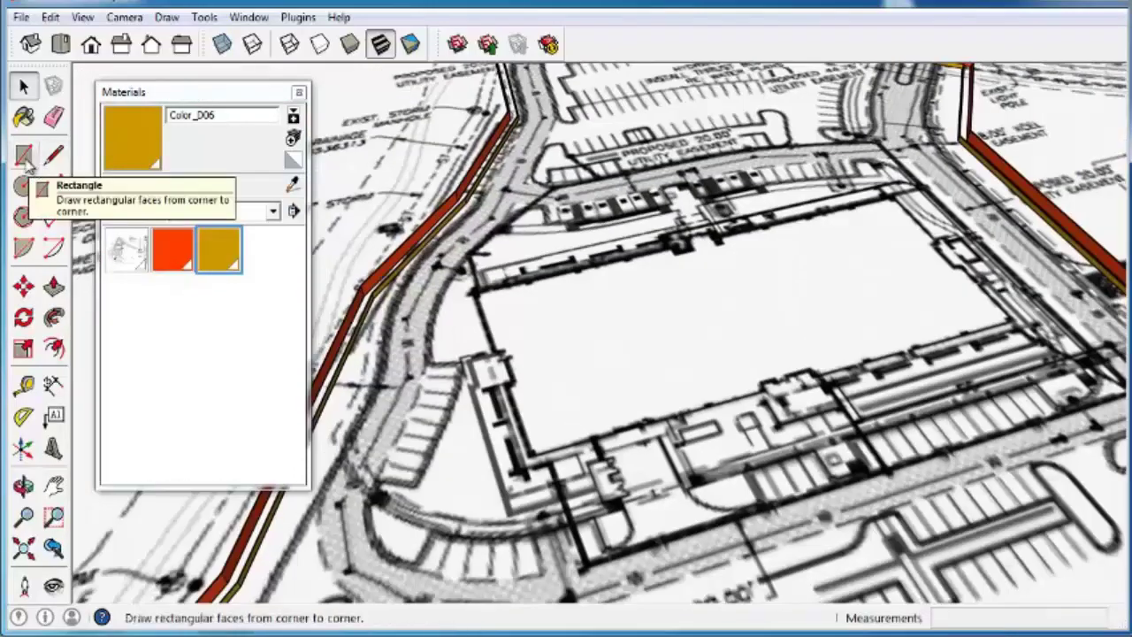
left_click(24, 155)
left_click(472, 288)
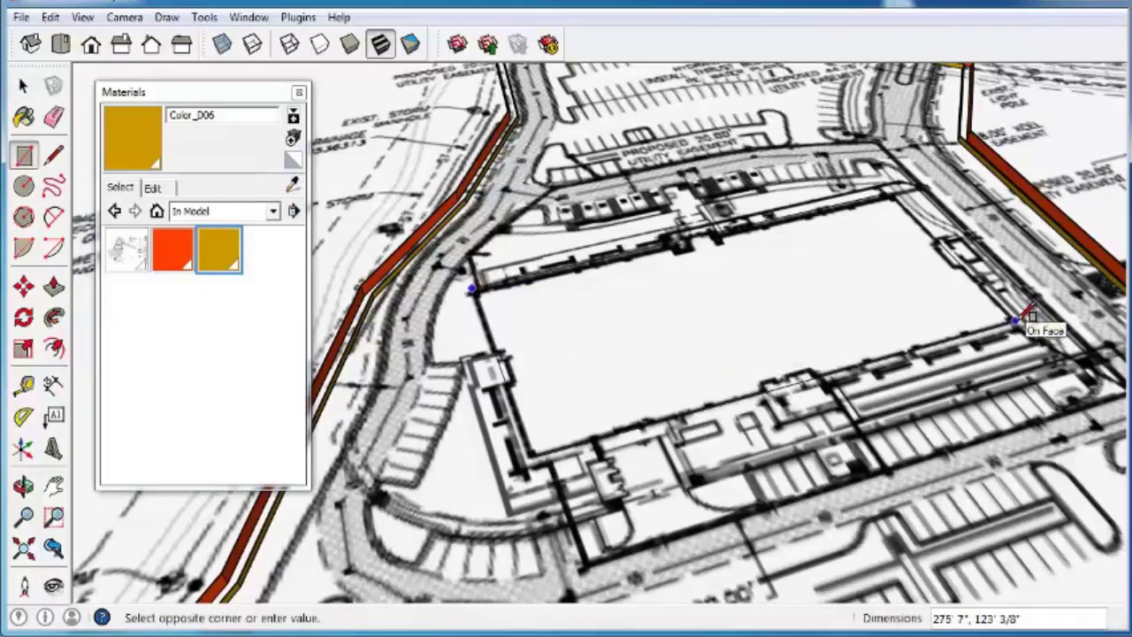
left_click(1015, 321)
- Push the building footprint face down 20' to form an excavation pit
middle_click_drag(672, 358, 619, 318)
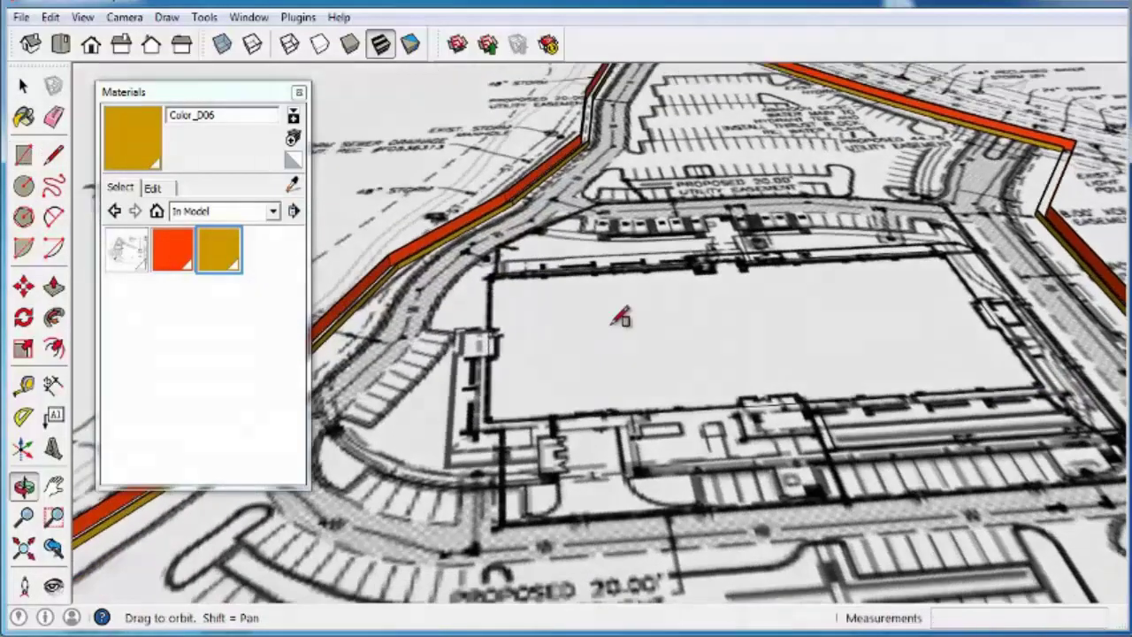
left_click(59, 292)
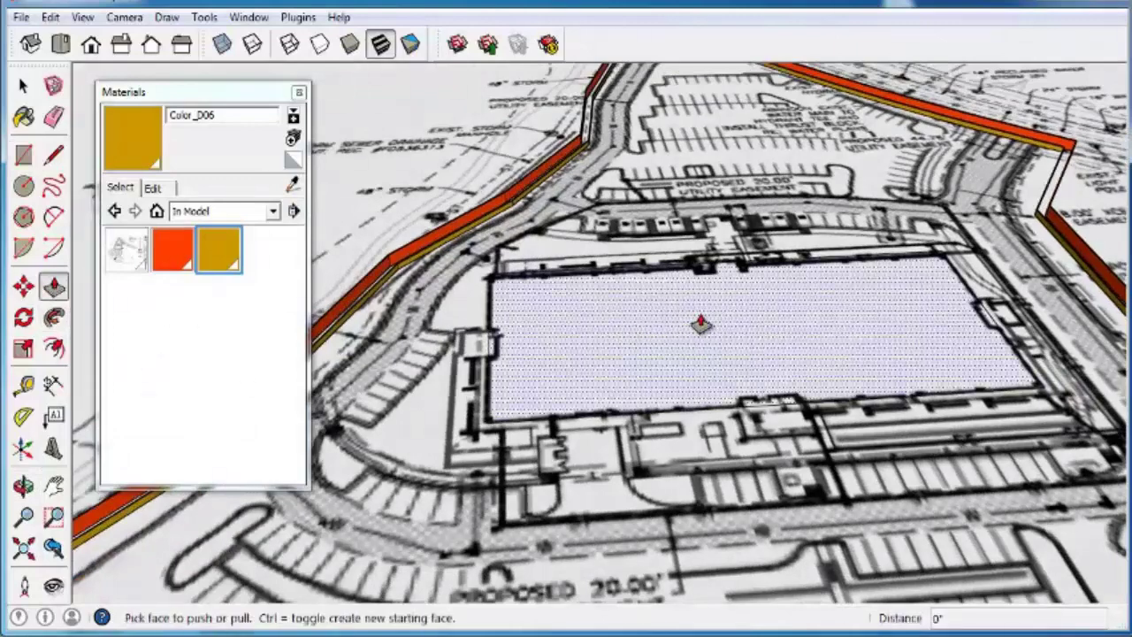
left_click(699, 325)
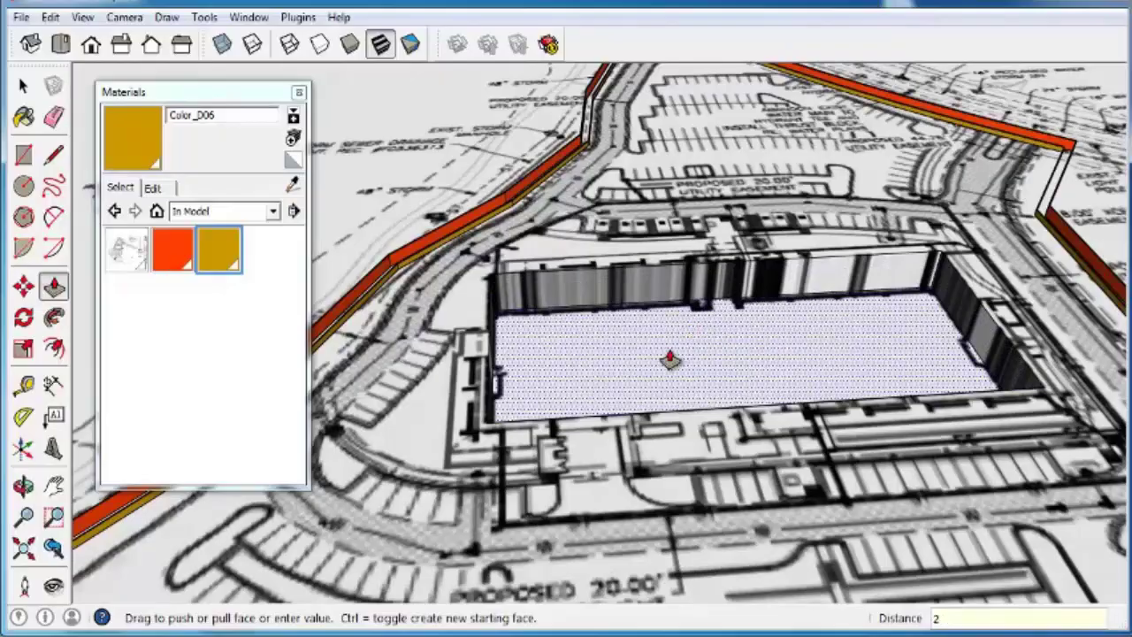
key("Return")
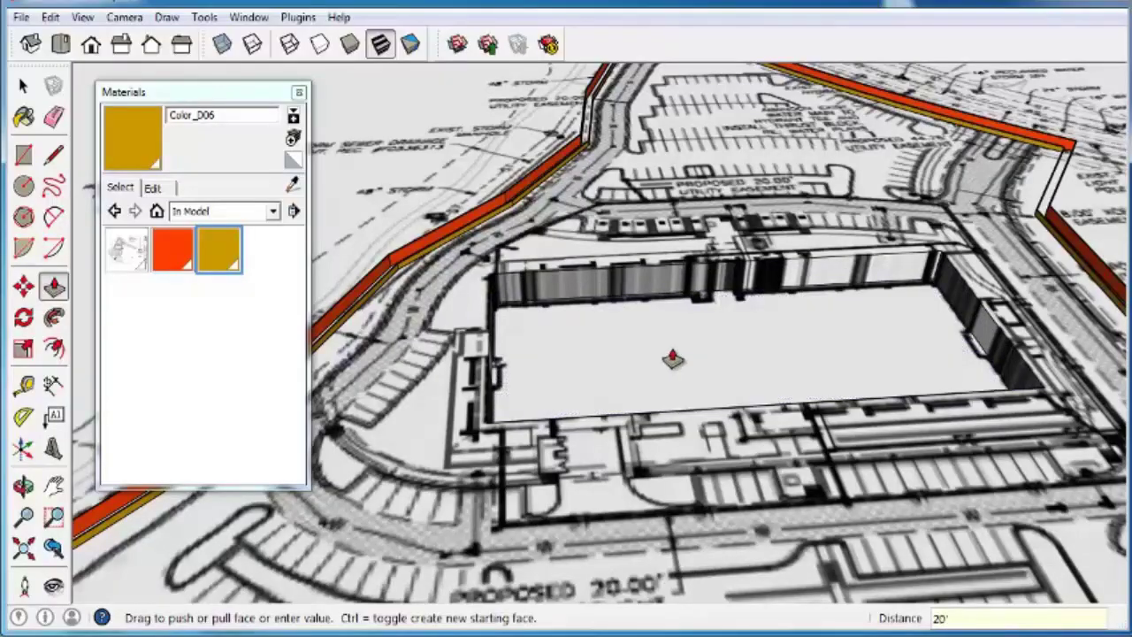
middle_click_drag(672, 358, 740, 424)
middle_click_drag(616, 346, 351, 268)
key("space")
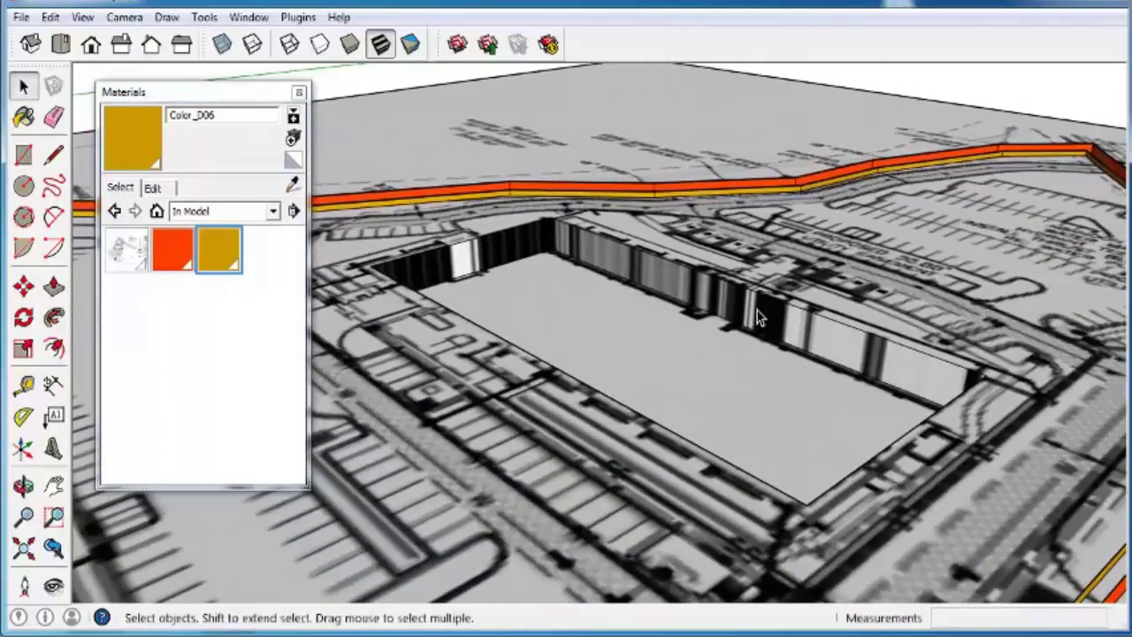
- Paint the walls and floor of the excavation pit with the Default material
left_click(294, 161)
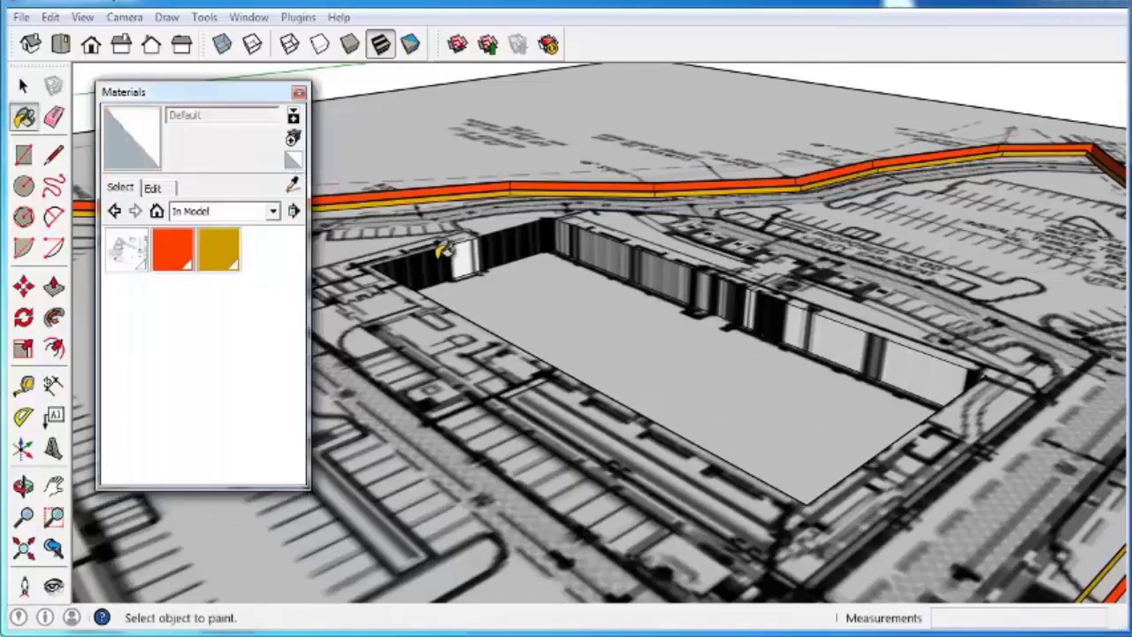
left_click(627, 247)
left_click(531, 256)
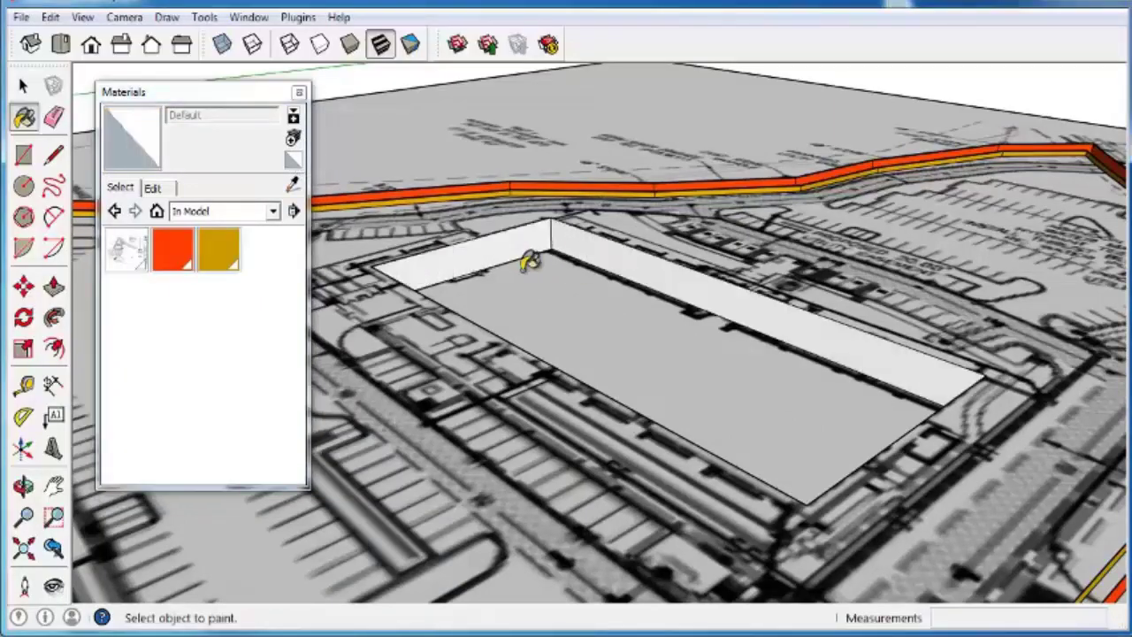
middle_click_drag(531, 256, 419, 348)
left_click(527, 298)
middle_click_drag(527, 298, 601, 316)
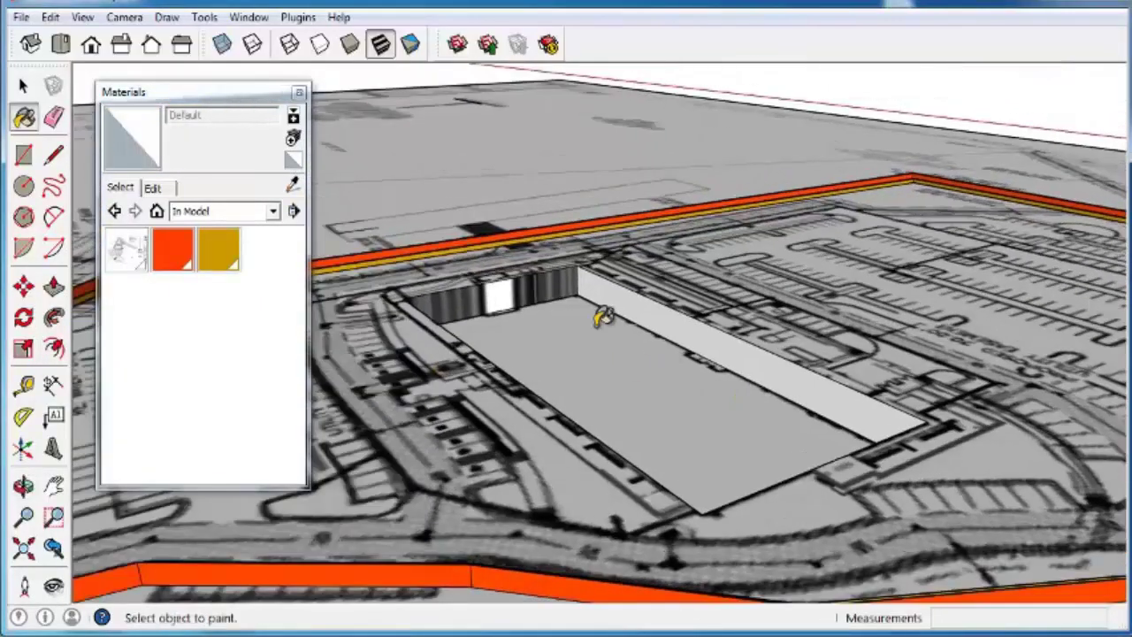
left_click(588, 305)
left_click(539, 298)
- Draw a sloping line about 131' 6" long on the pit's long wall, from its upper corner down to the floor edge
middle_click_drag(691, 336, 787, 380)
scroll(649, 253, "up", 5)
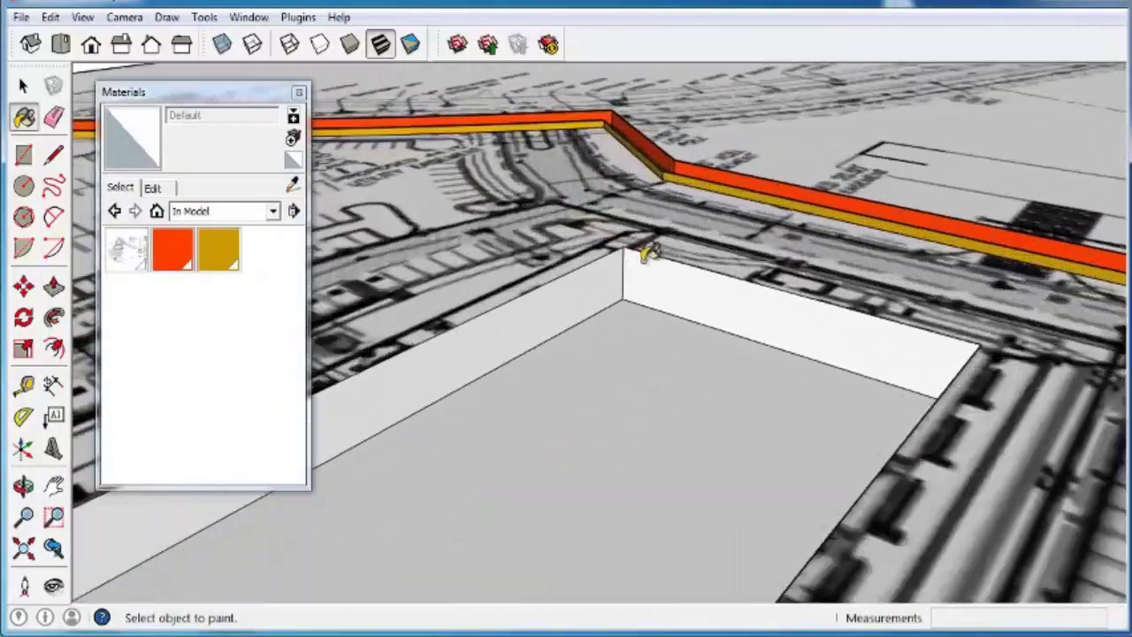
mouse_move(675, 260)
middle_mouse_down()
mouse_move(668, 285)
mouse_move(639, 285)
middle_mouse_up()
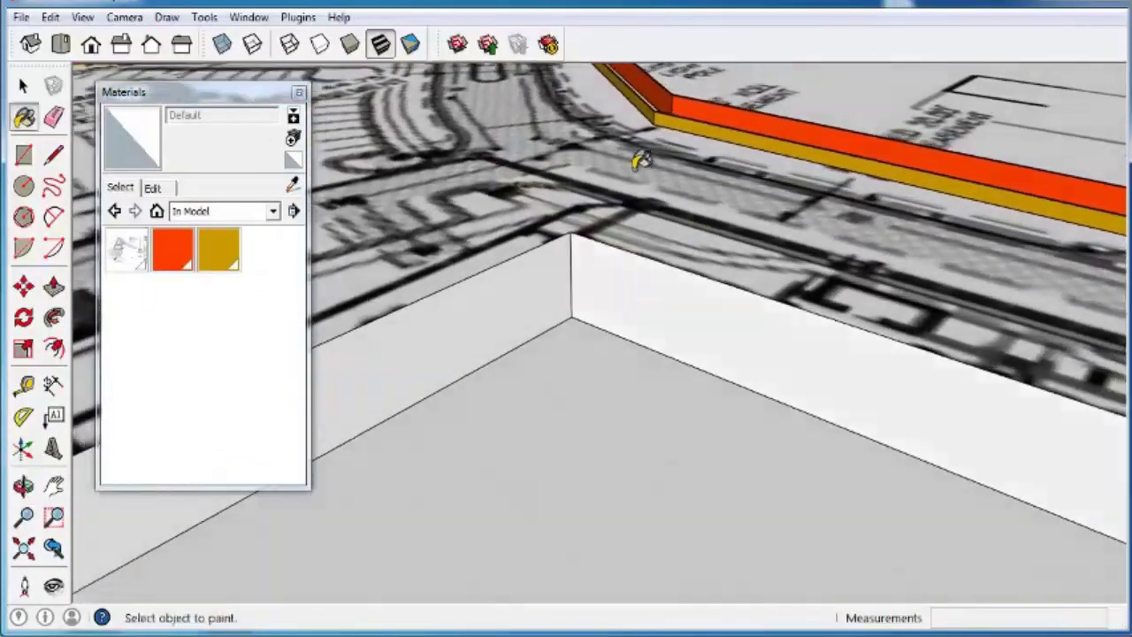
mouse_move(841, 242)
middle_mouse_down()
mouse_move(775, 286)
mouse_move(841, 324)
middle_mouse_up()
scroll(771, 308, "up", 2)
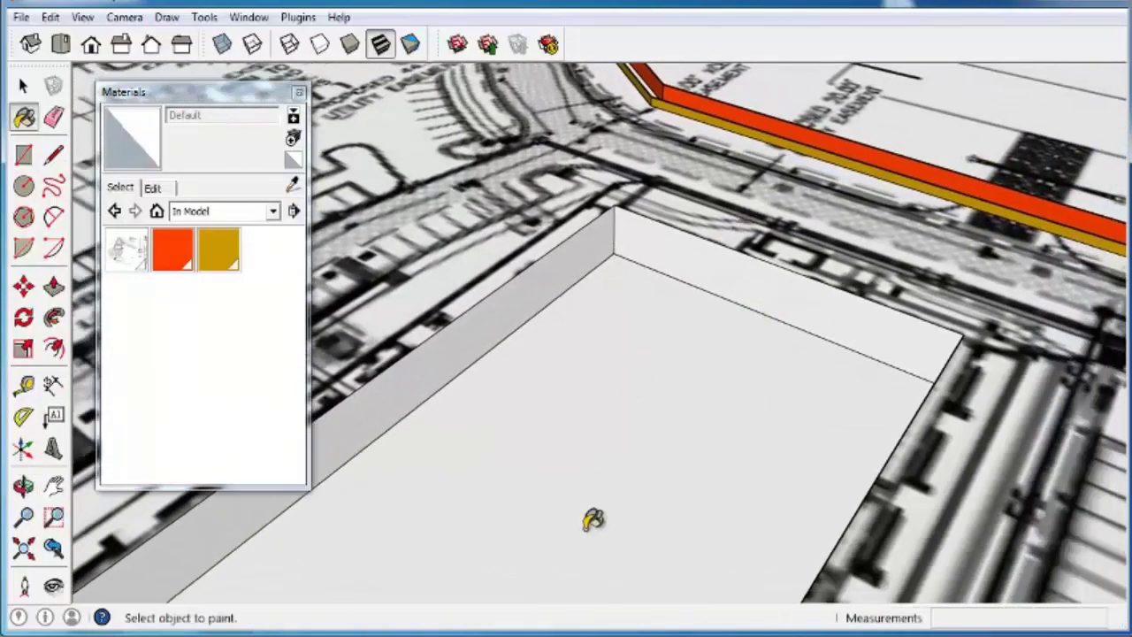
middle_click_drag(601, 472, 659, 322, "shift")
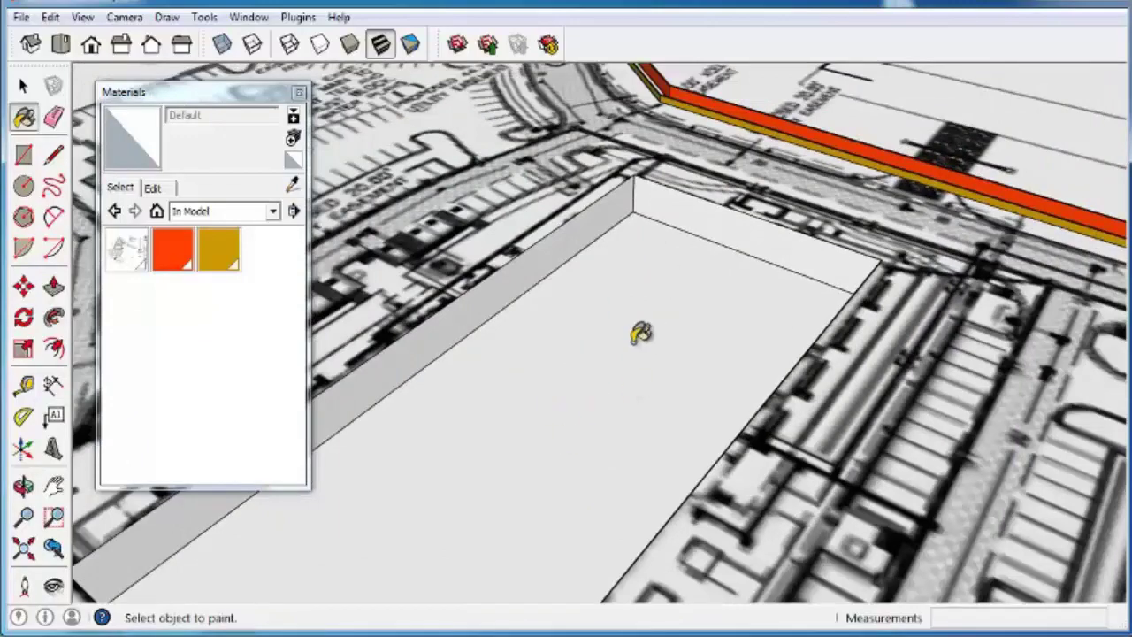
mouse_move(589, 397)
middle_mouse_down()
mouse_move(654, 370)
mouse_move(654, 339)
mouse_move(371, 365)
middle_mouse_up()
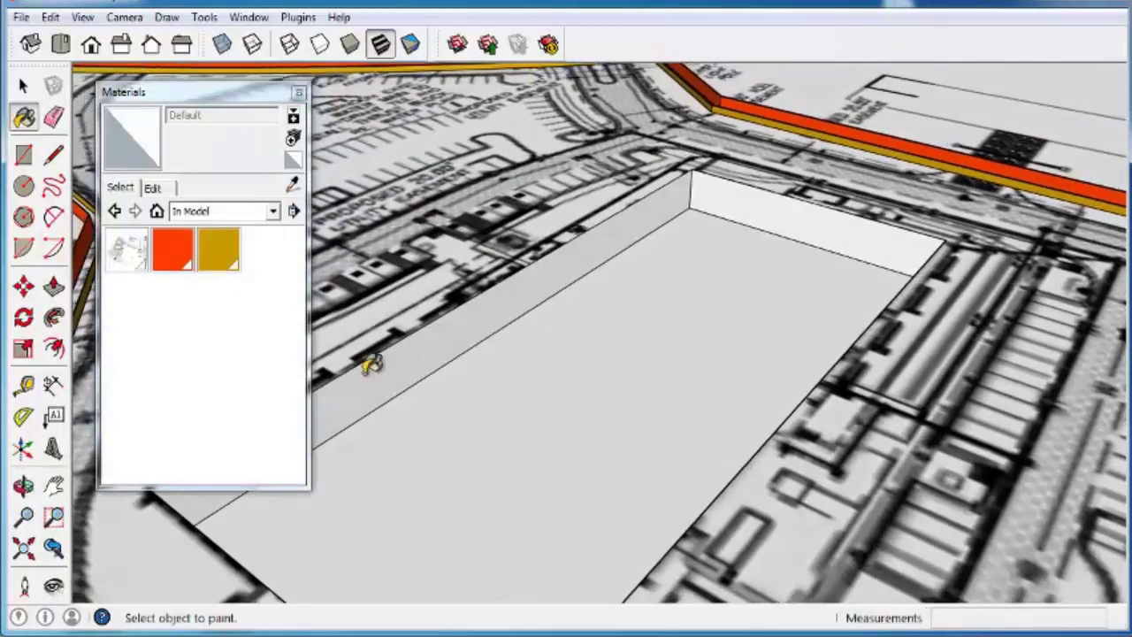
left_click(53, 155)
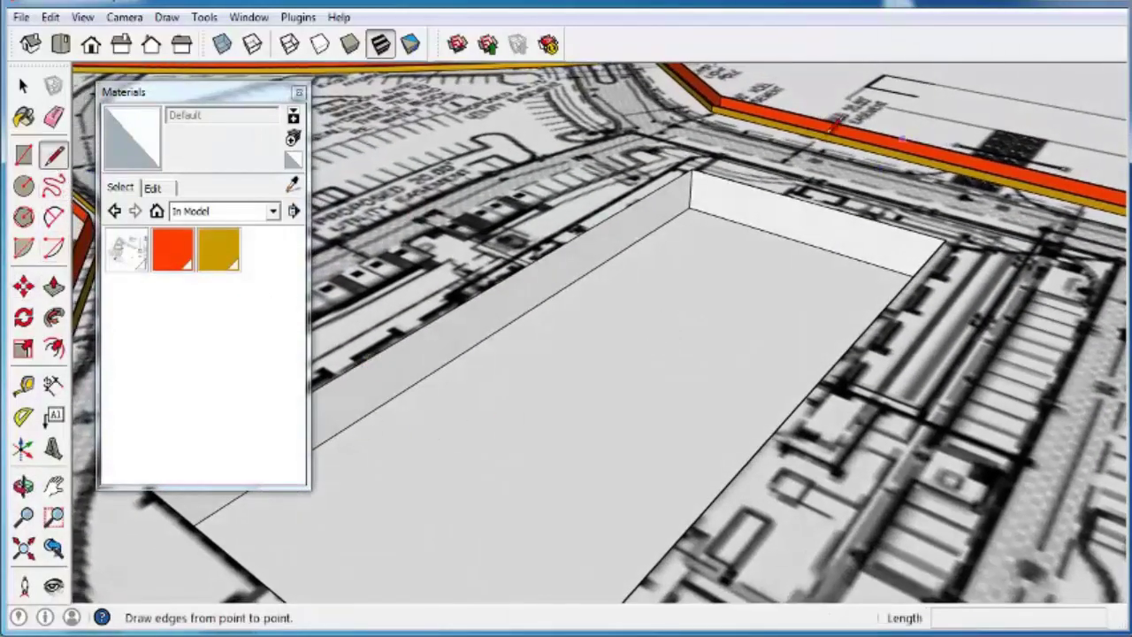
left_click(691, 167)
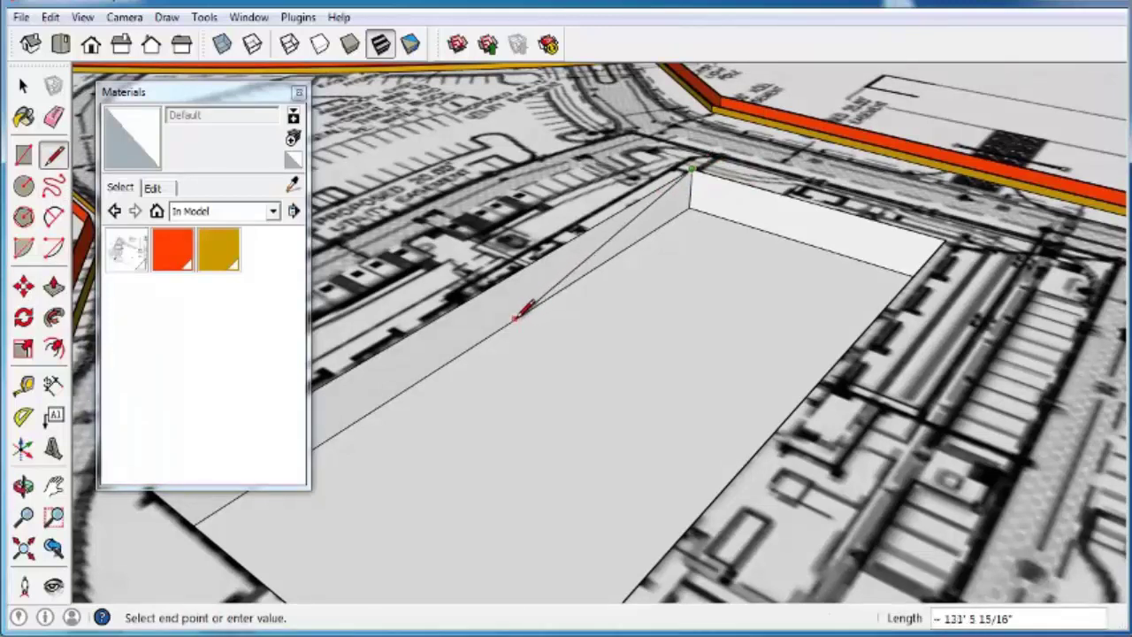
left_click(514, 318)
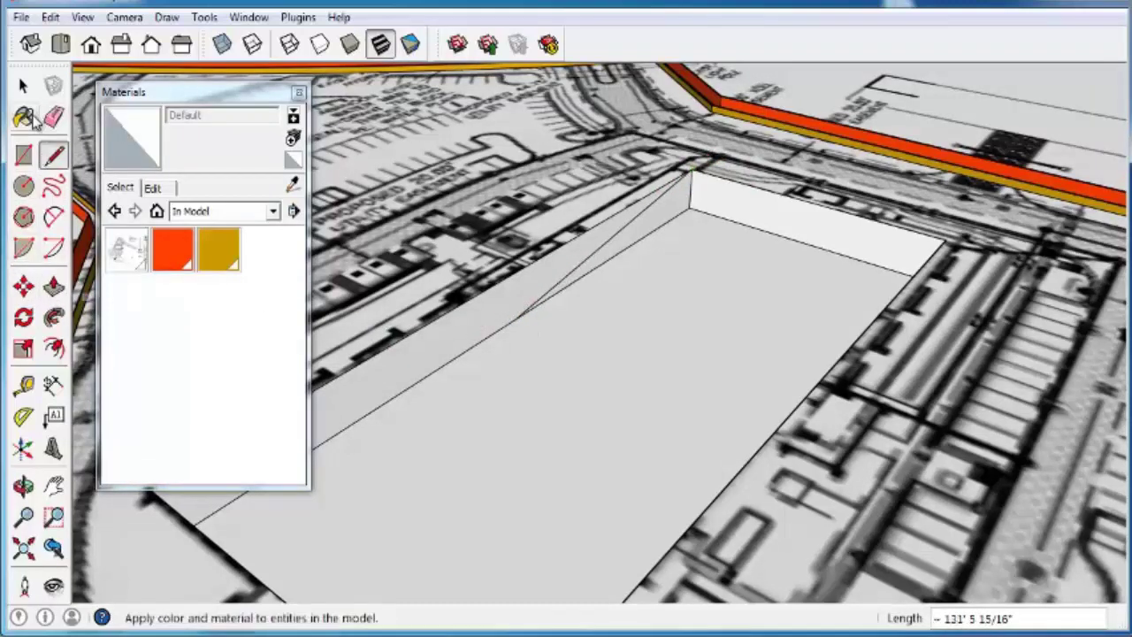
- Push/Pull the triangle on the long wall about 46' 6" into the pit to form a ramp
left_click(53, 287)
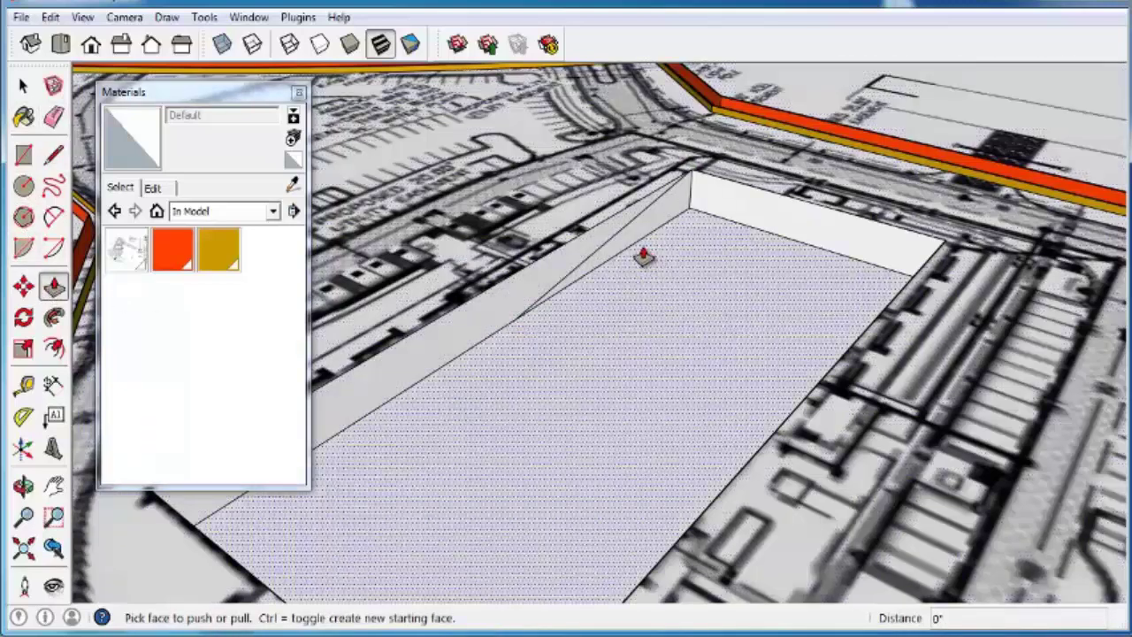
left_click(634, 245)
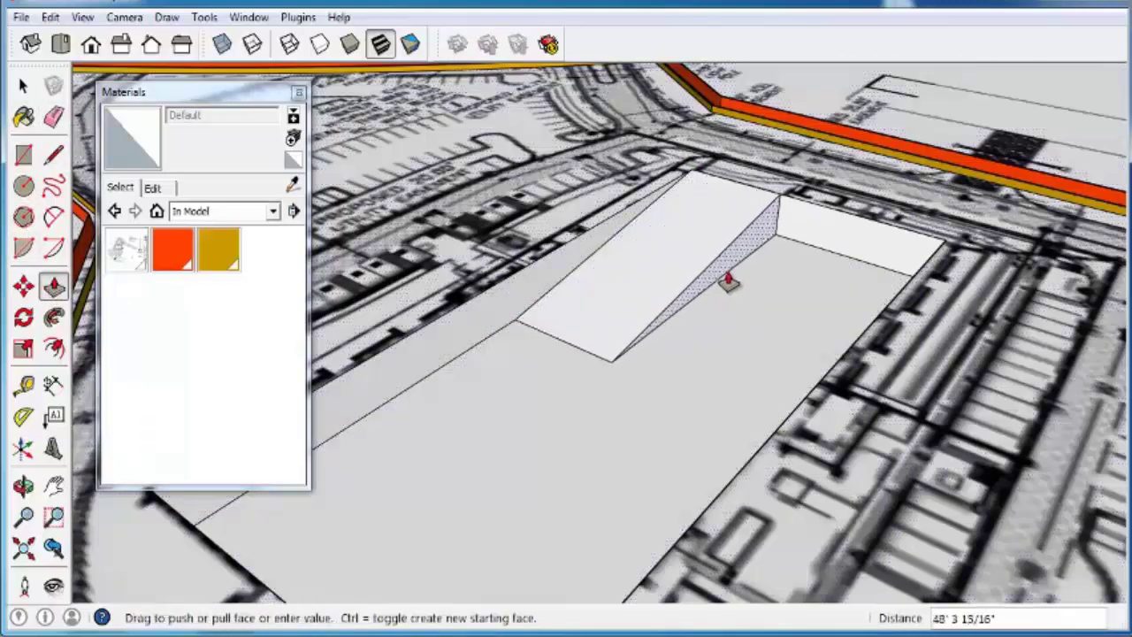
left_click(719, 281)
- Choose Color_C12 from the Colors collection and paint the excavation pit's floor with it
middle_click_drag(502, 343, 746, 271)
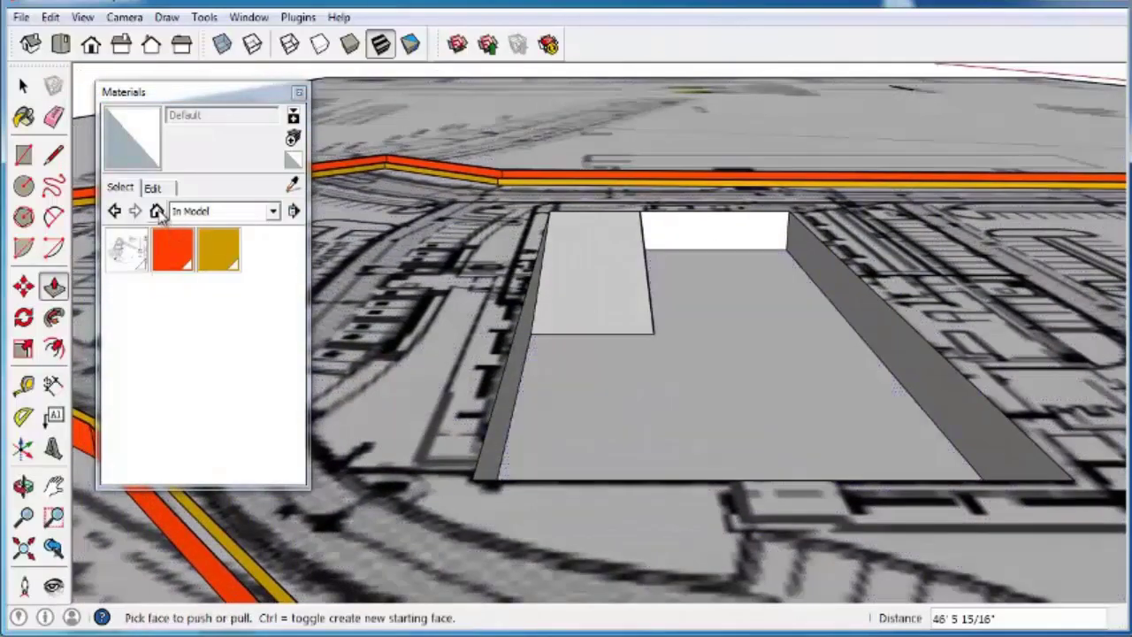
left_click(203, 216)
left_click(217, 320)
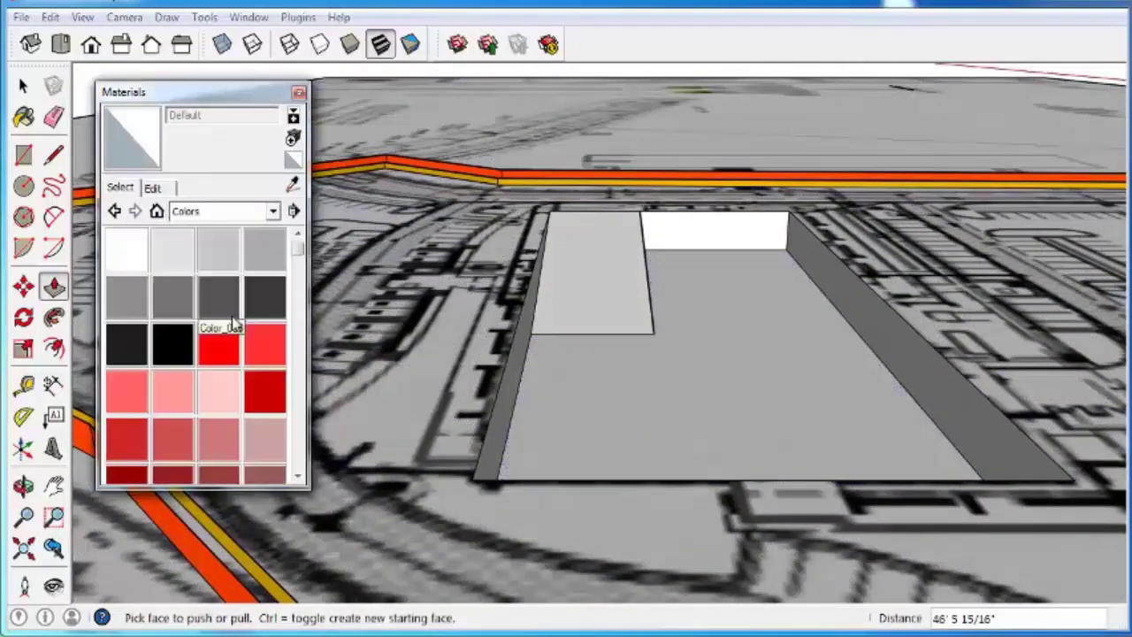
left_click_drag(303, 255, 298, 285)
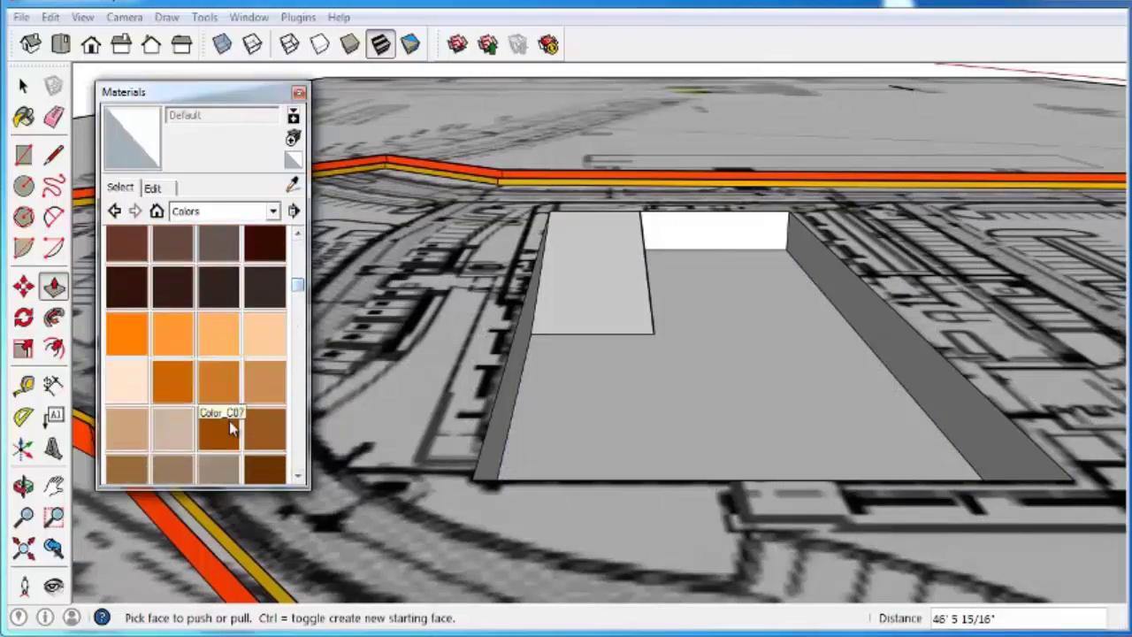
left_click(264, 433)
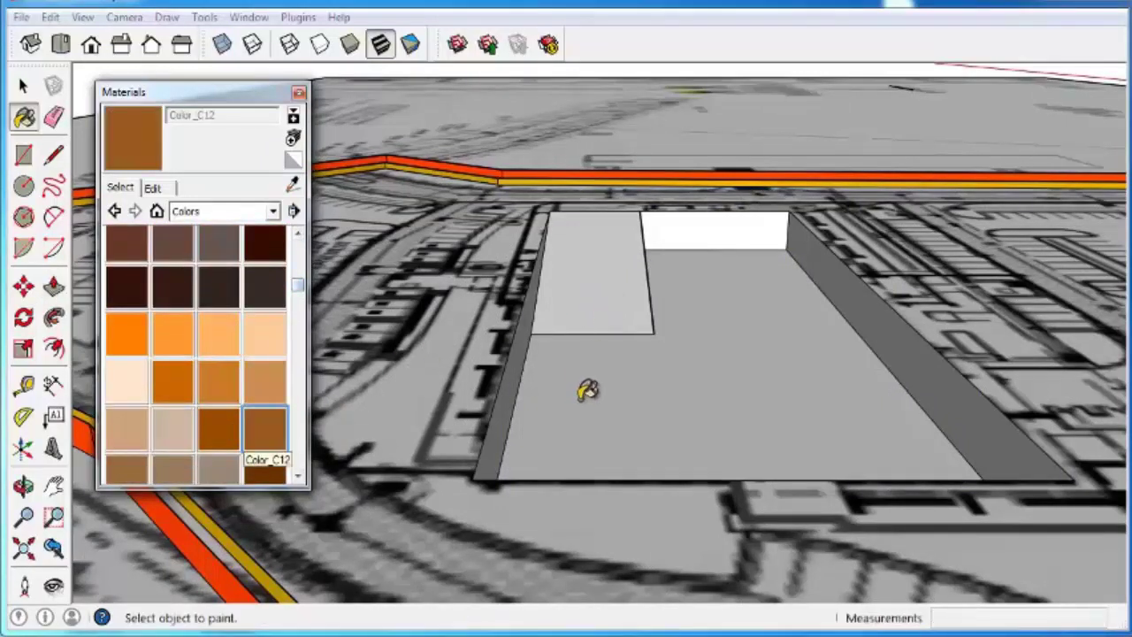
left_click(654, 405)
- Paint the pit's walls, the ramp's sloping top and its triangular side with Color_C12
mouse_move(654, 405)
middle_mouse_down()
mouse_move(528, 399)
mouse_move(787, 378)
middle_mouse_up()
left_click(450, 330)
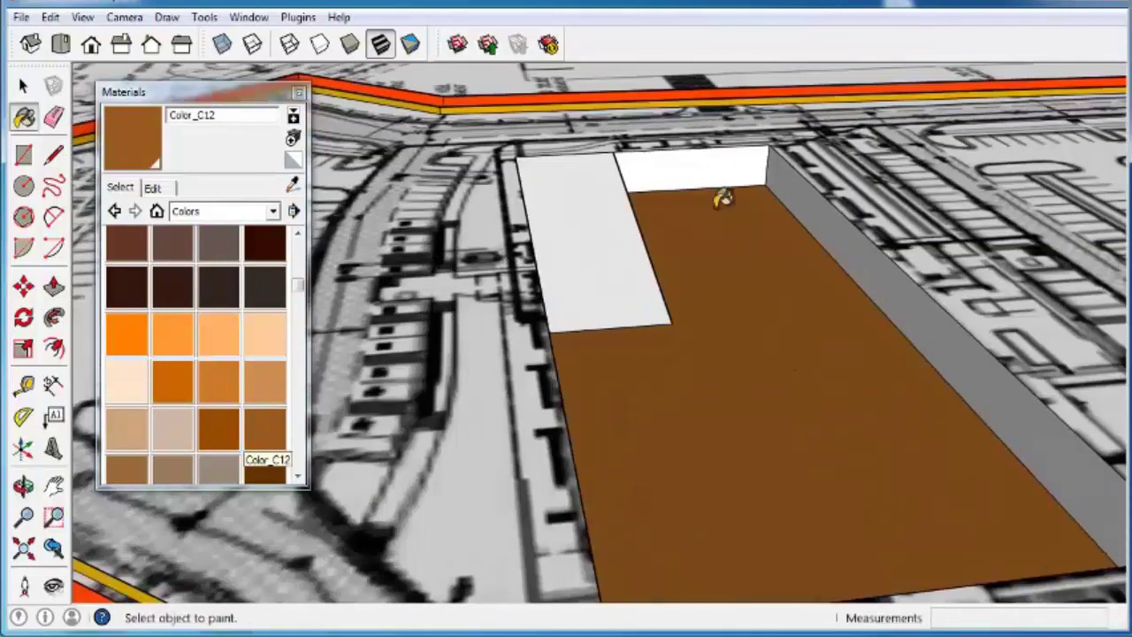
left_click(693, 160)
left_click(873, 266)
middle_click_drag(783, 304, 647, 225)
left_click(628, 223)
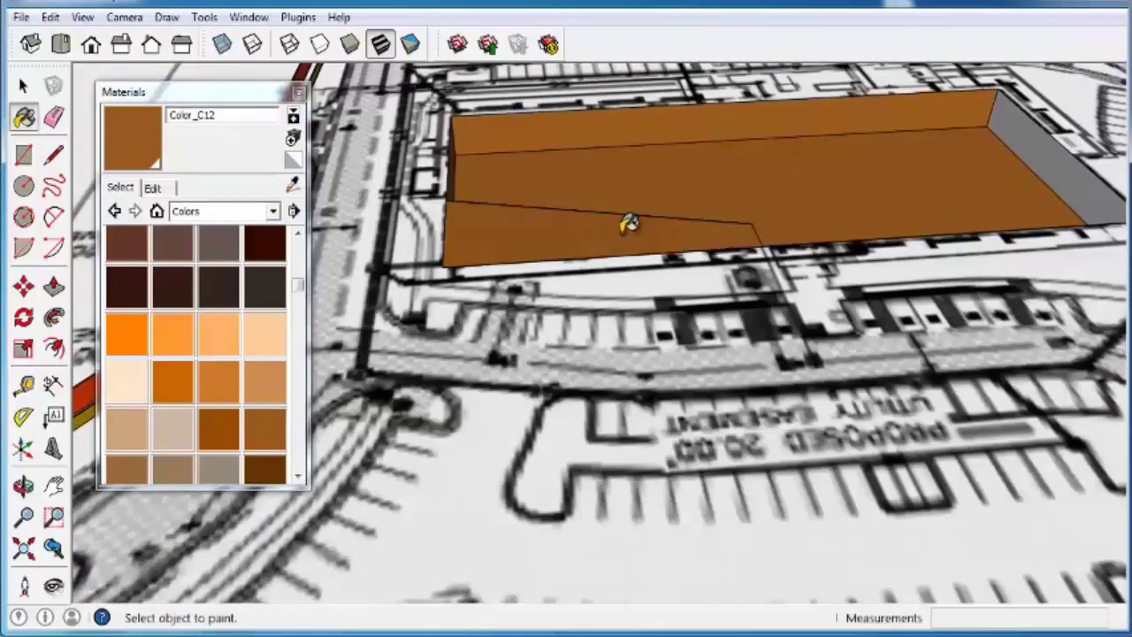
left_click(1064, 166)
middle_click_drag(1063, 165, 632, 336)
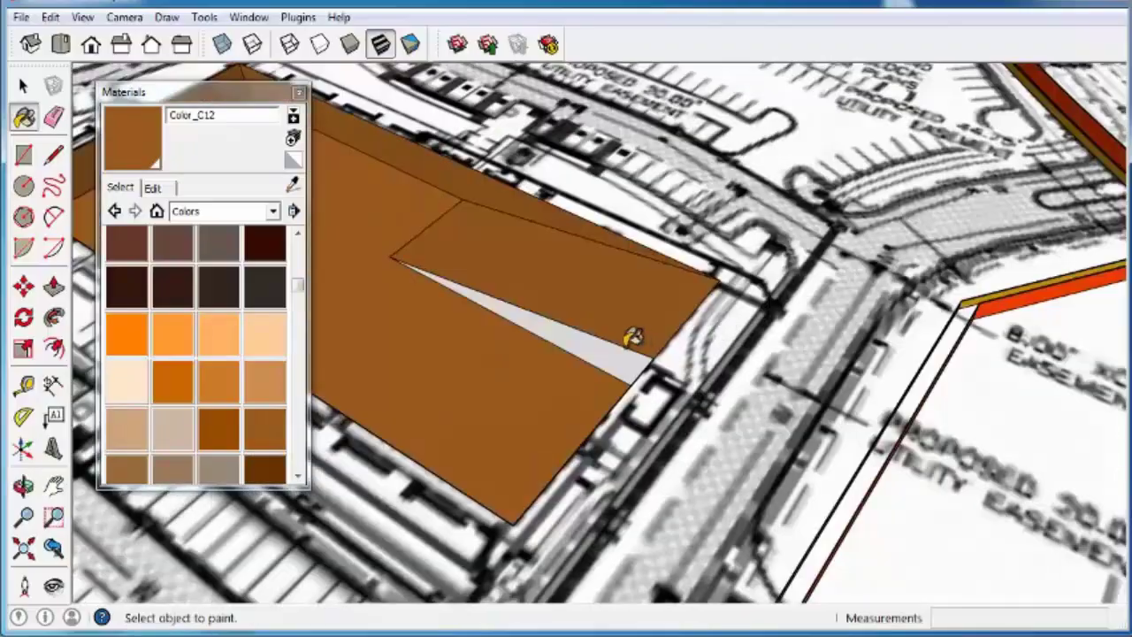
left_click(552, 341)
- Close the Materials window and import shoring.jpg for use as a texture
middle_click_drag(553, 340, 895, 259)
scroll(702, 172, "up", 5)
mouse_move(663, 144)
middle_mouse_down()
mouse_move(557, 243)
mouse_move(493, 214)
mouse_move(561, 218)
mouse_move(542, 230)
middle_mouse_up()
scroll(539, 222, "up", 5)
scroll(561, 218, "down", 5)
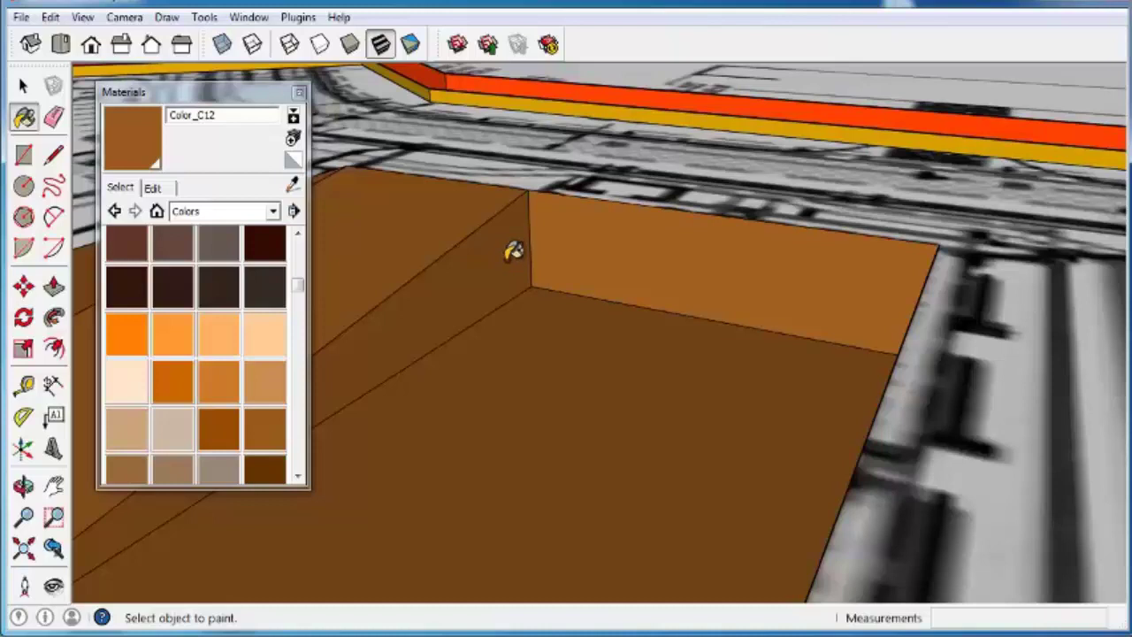
middle_click_drag(551, 250, 591, 260)
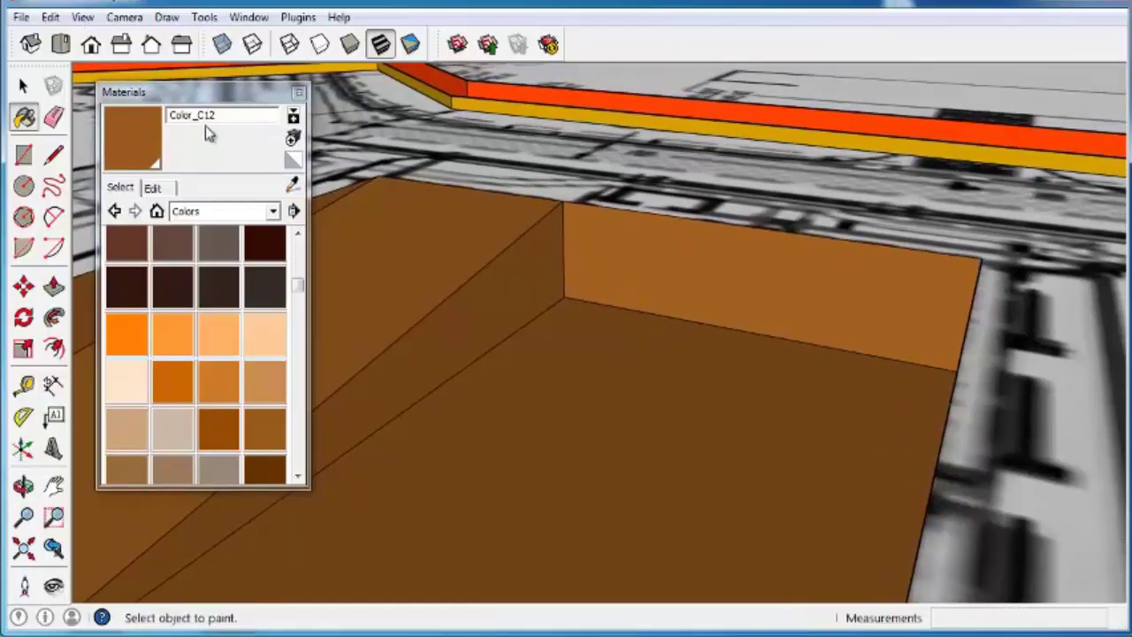
left_click(298, 92)
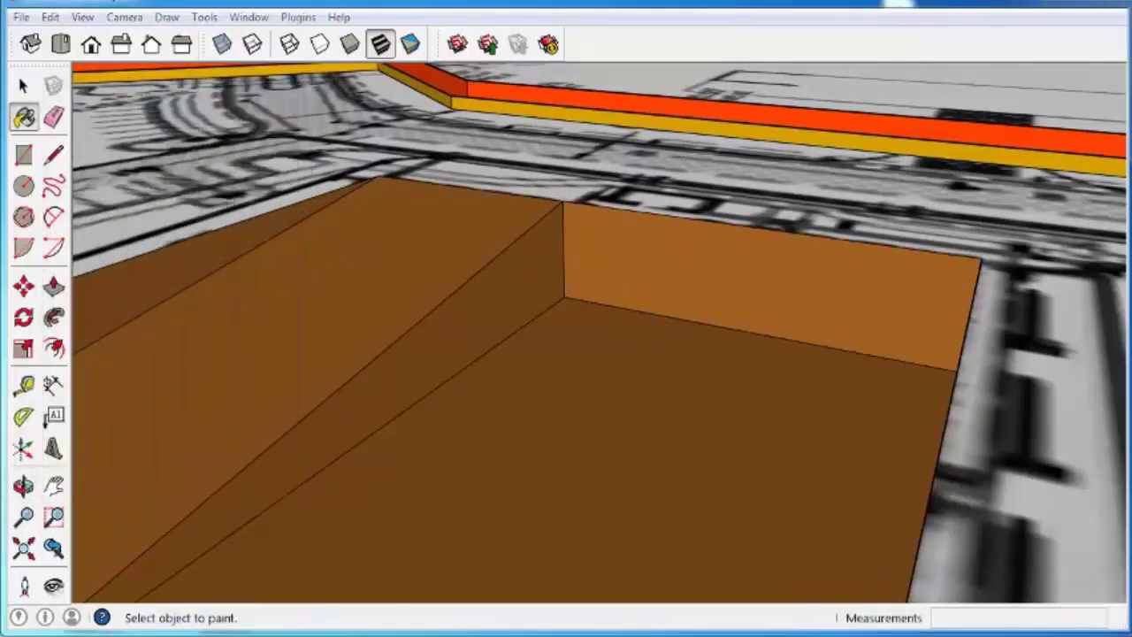
left_click(22, 17)
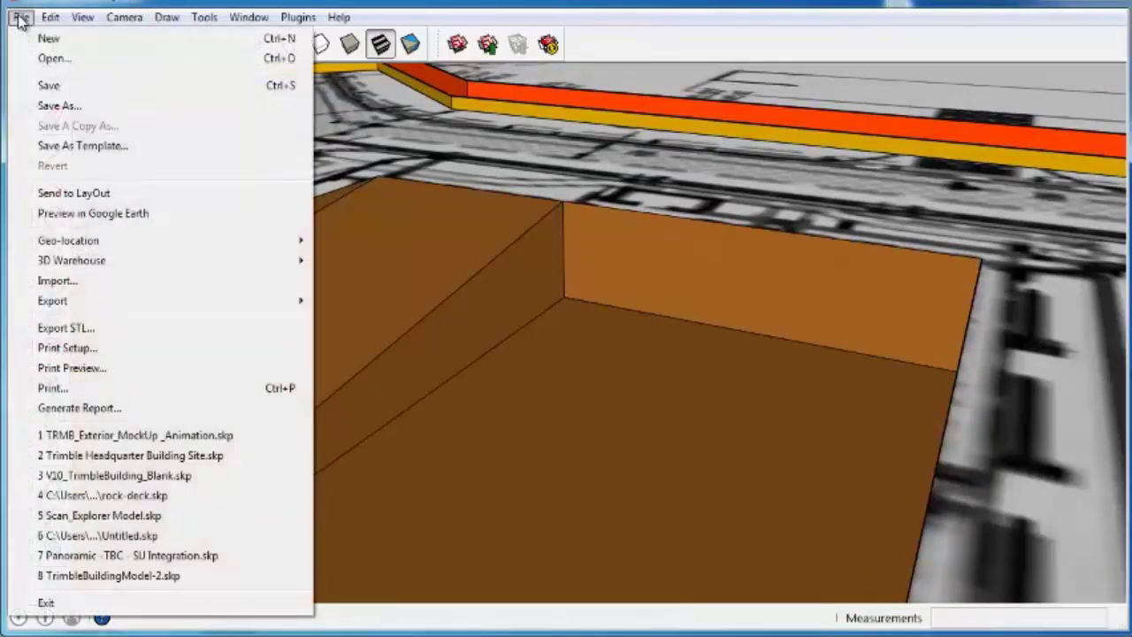
left_click(75, 279)
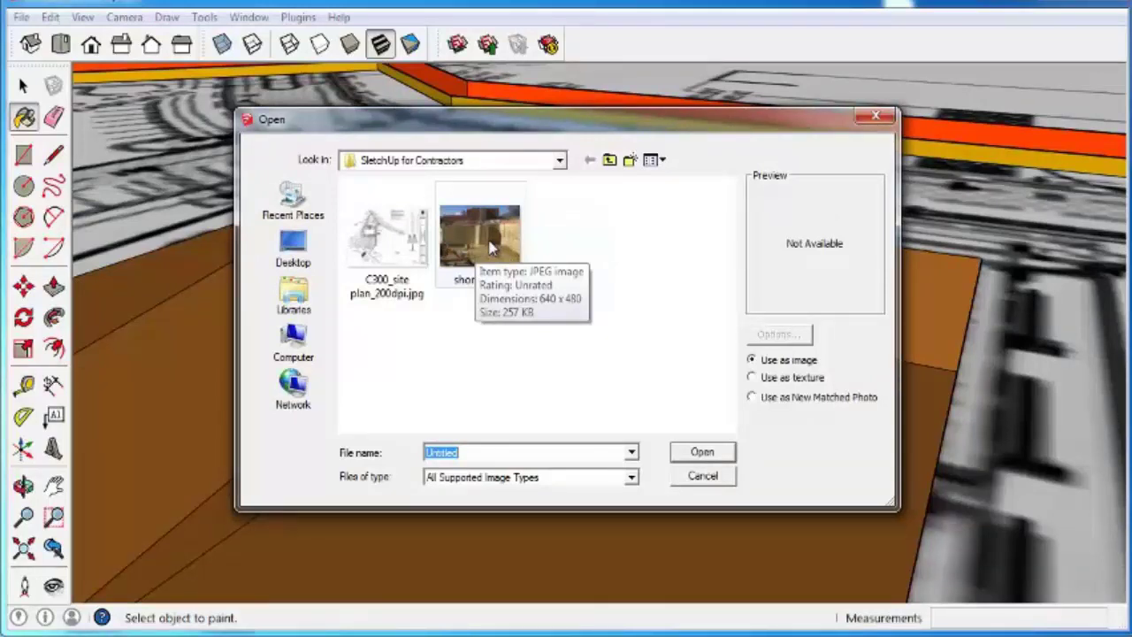
left_click(491, 247)
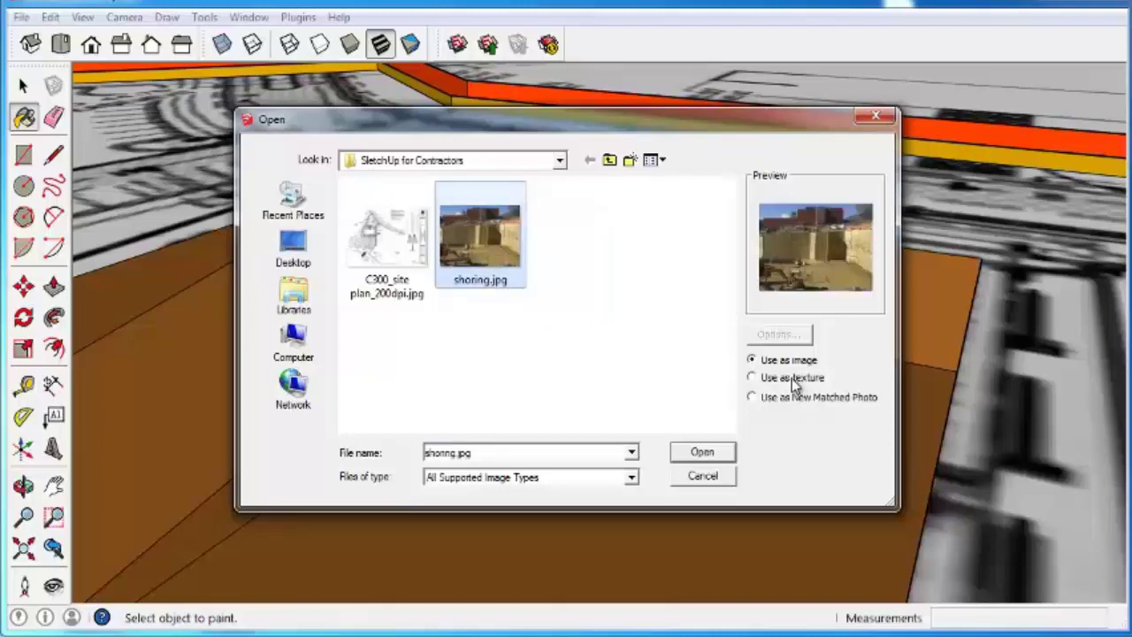
left_click(752, 377)
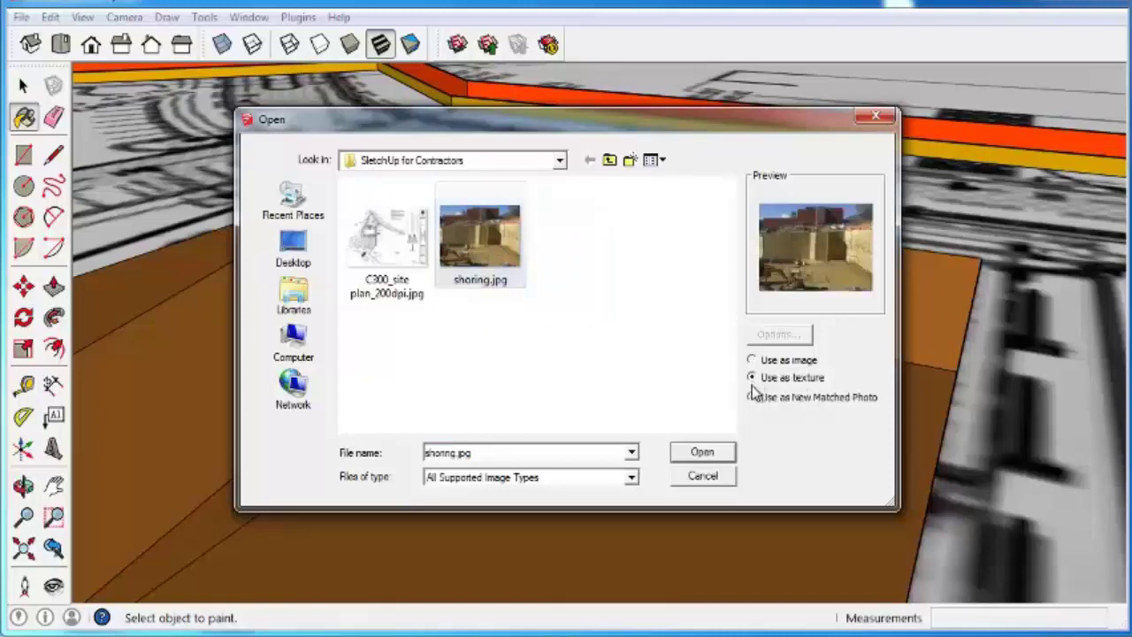
left_click(707, 459)
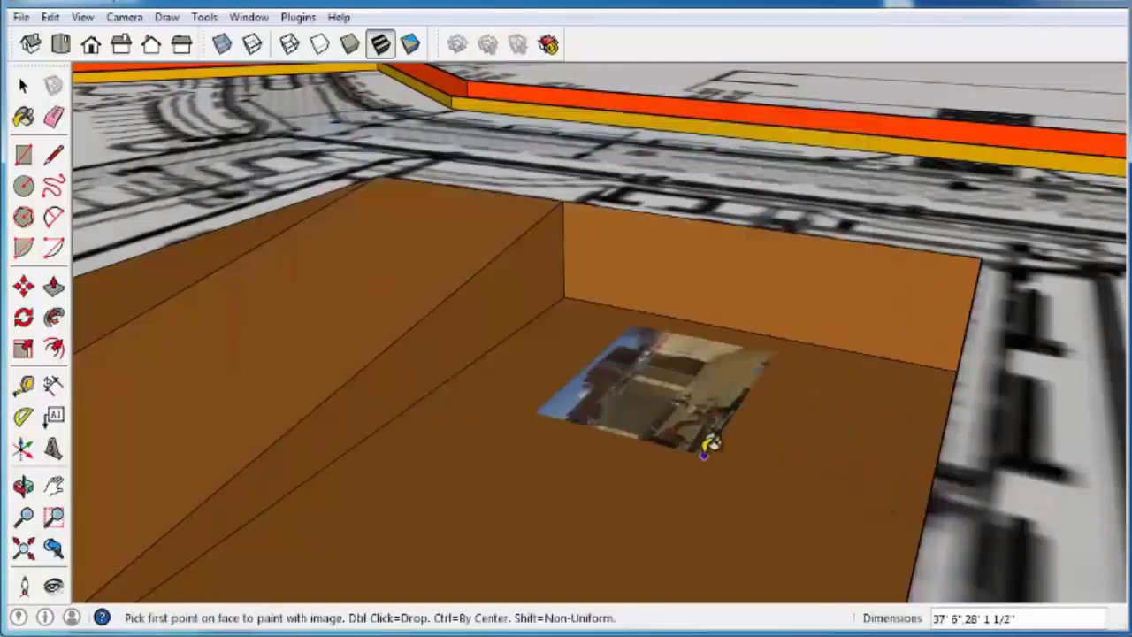
- Place the shoring photo on the pit's end wall beside the ramp, starting near its lower corner and scaled to about 30' wide
scroll(610, 266, "up", 5)
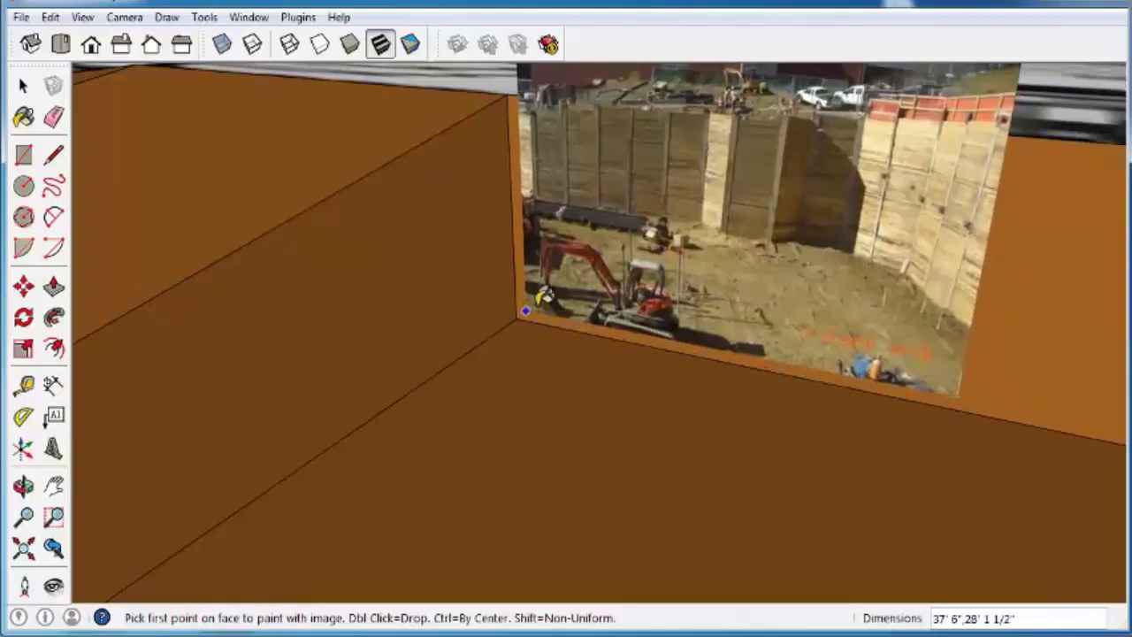
left_click(527, 310)
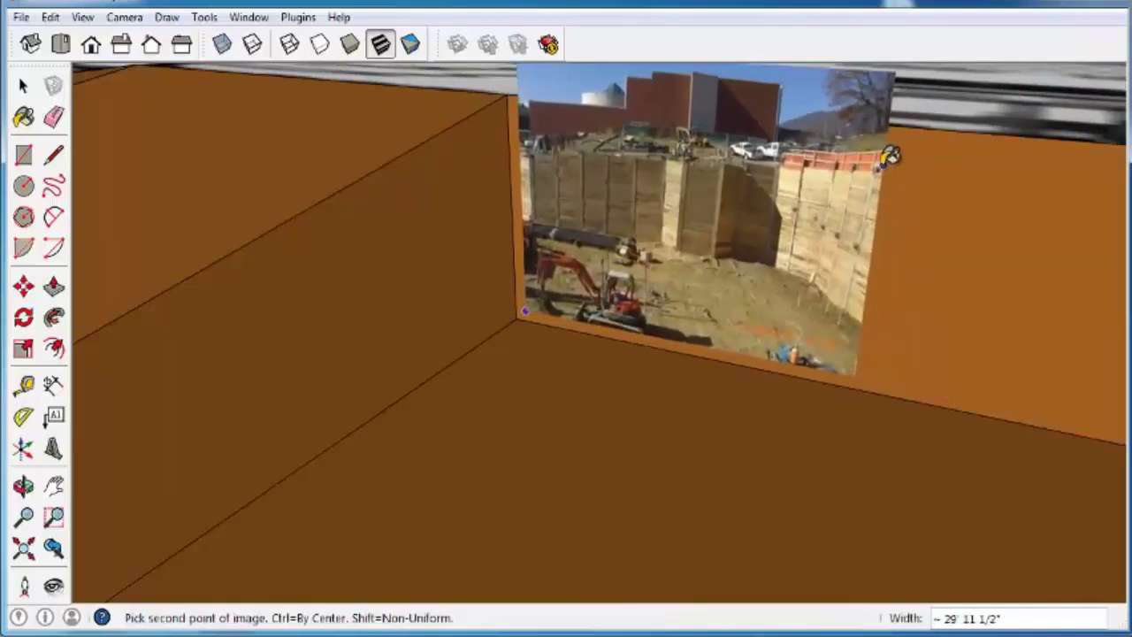
left_click(889, 157)
- Examine the tiled shoring photo on the pit's end wall, both close up and from farther back
mouse_move(875, 155)
middle_mouse_down()
mouse_move(738, 240)
mouse_move(468, 281)
middle_mouse_up()
middle_click_drag(818, 237, 480, 298)
scroll(472, 222, "up", 5)
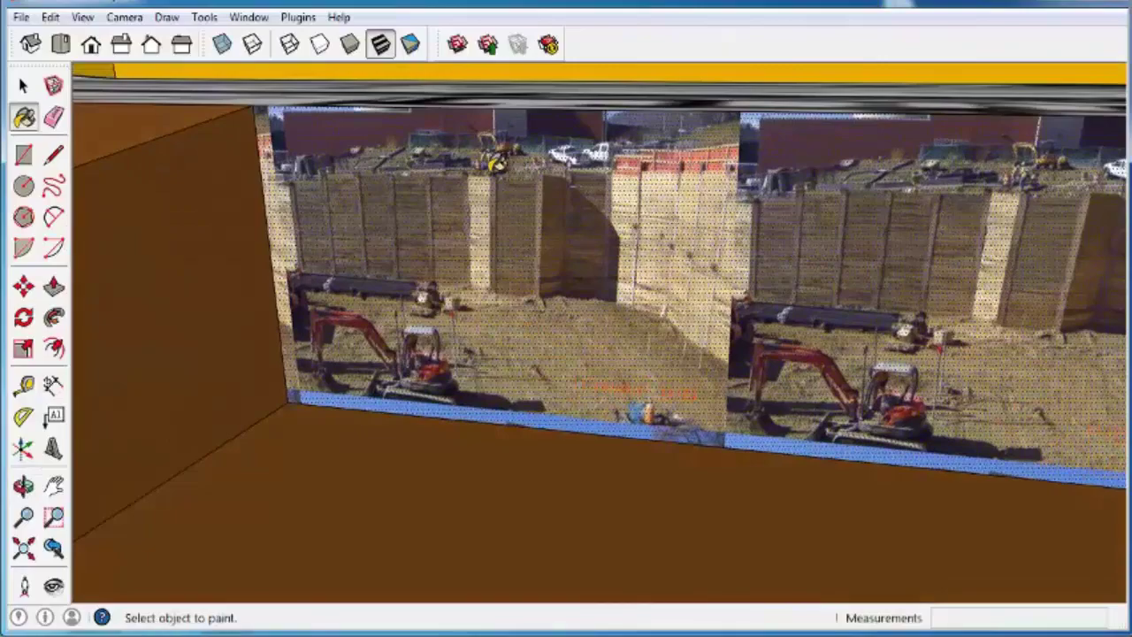
scroll(496, 163, "up", 4)
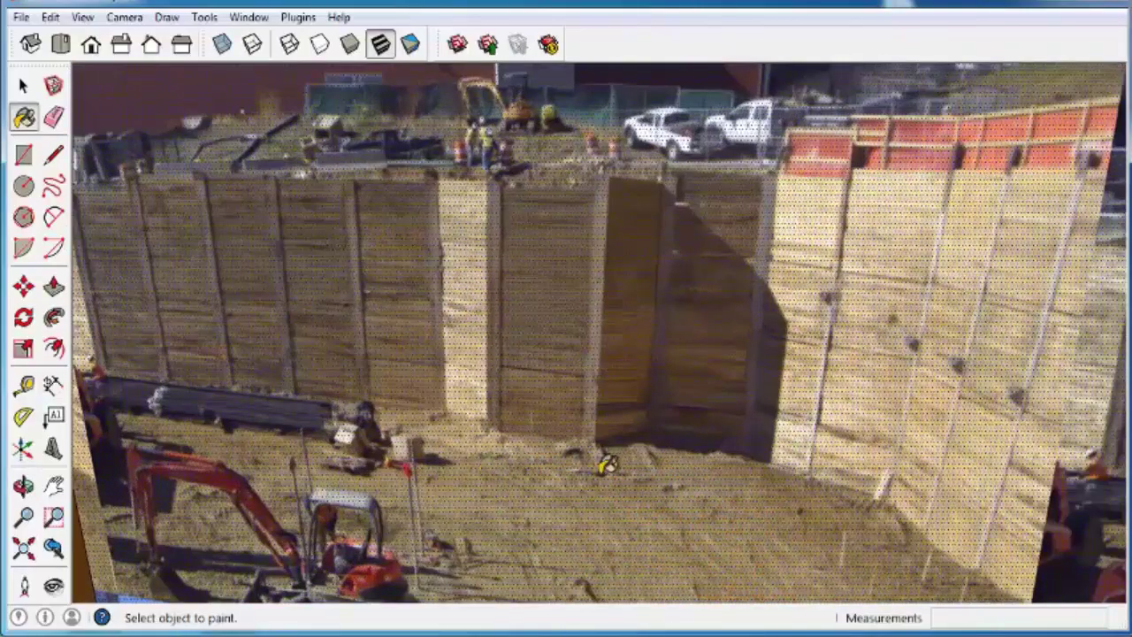
scroll(475, 171, "down", 8)
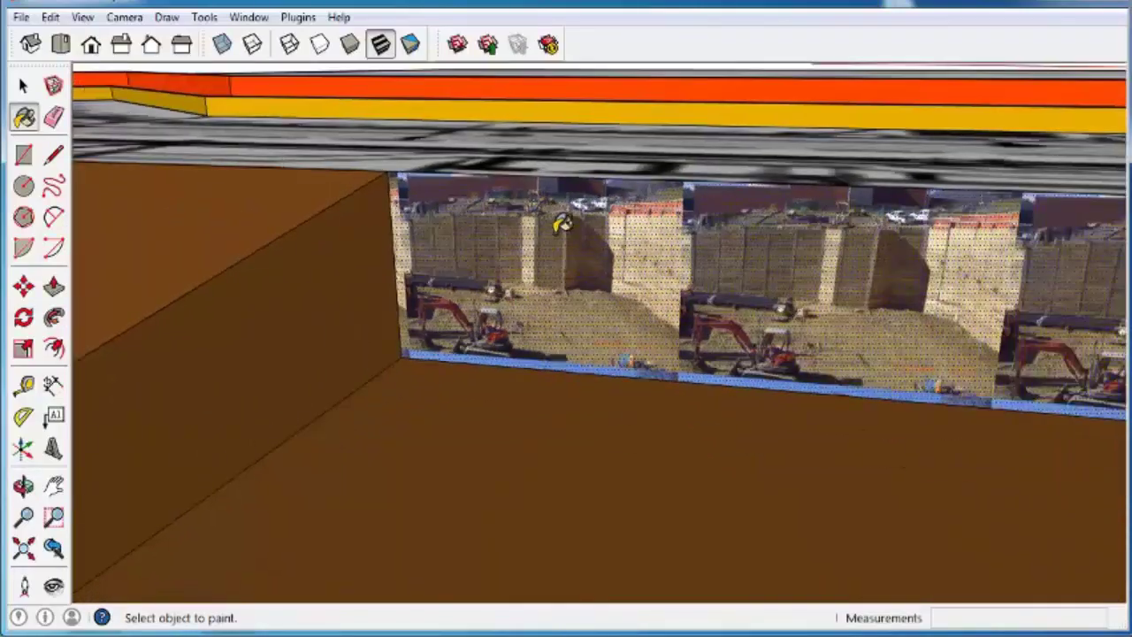
mouse_move(561, 222)
middle_mouse_down()
mouse_move(601, 222)
mouse_move(607, 263)
mouse_move(609, 249)
middle_mouse_up()
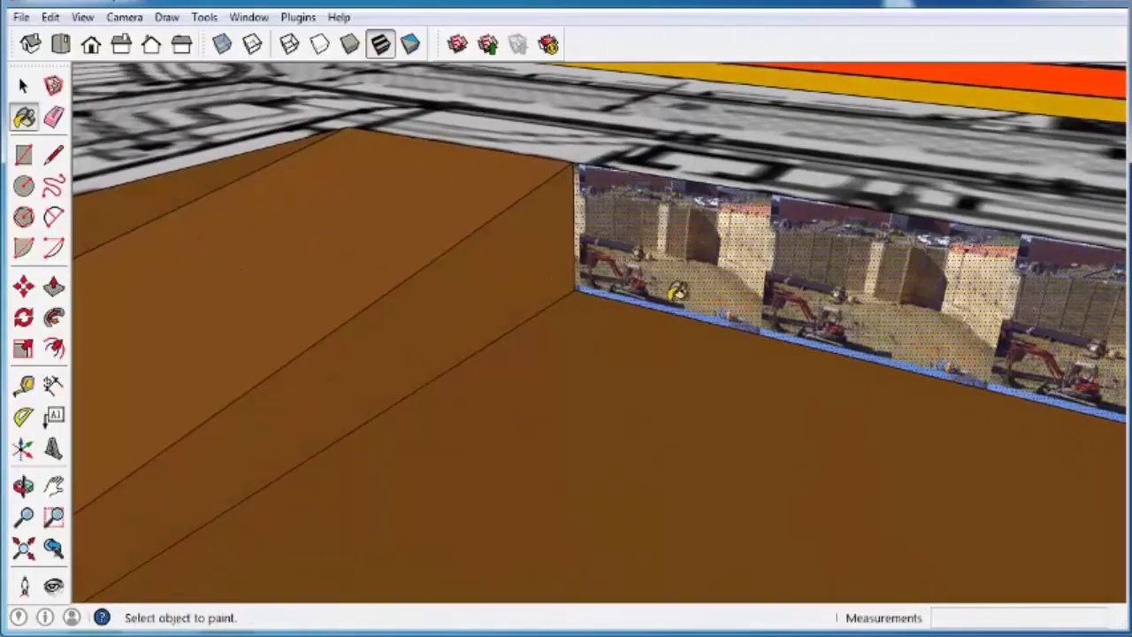
scroll(708, 270, "up", 3)
scroll(681, 283, "down", 2)
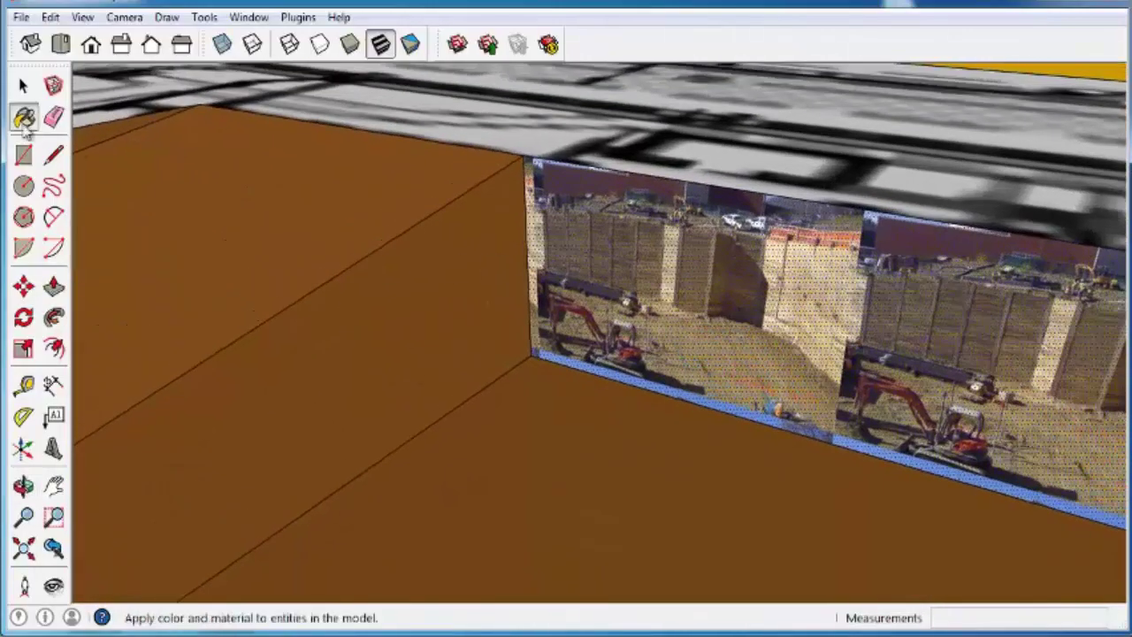
- Draw a full-height rectangle on the textured end wall, from its upper corner at the ramp down to the floor edge
left_click(23, 155)
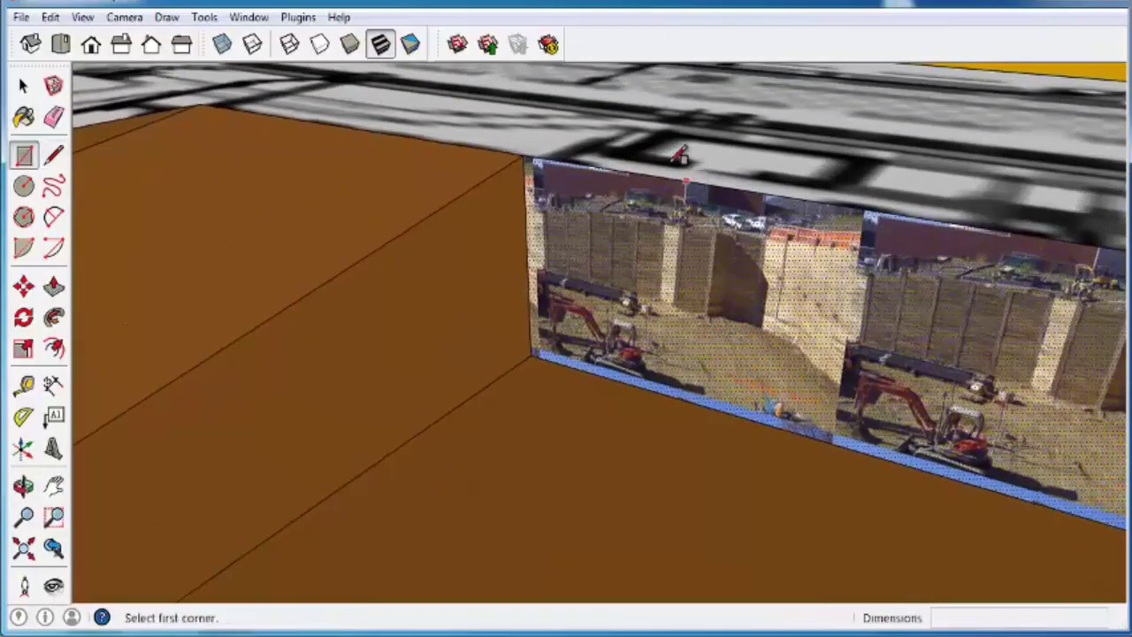
left_click(522, 157)
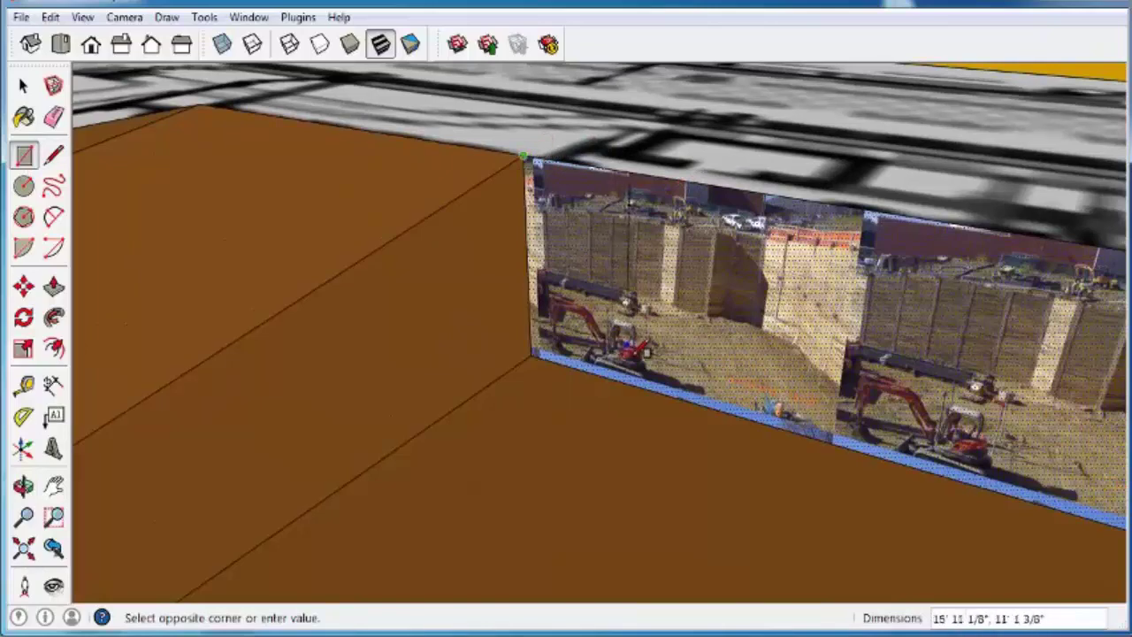
left_click(626, 381)
middle_click_drag(595, 330, 738, 269)
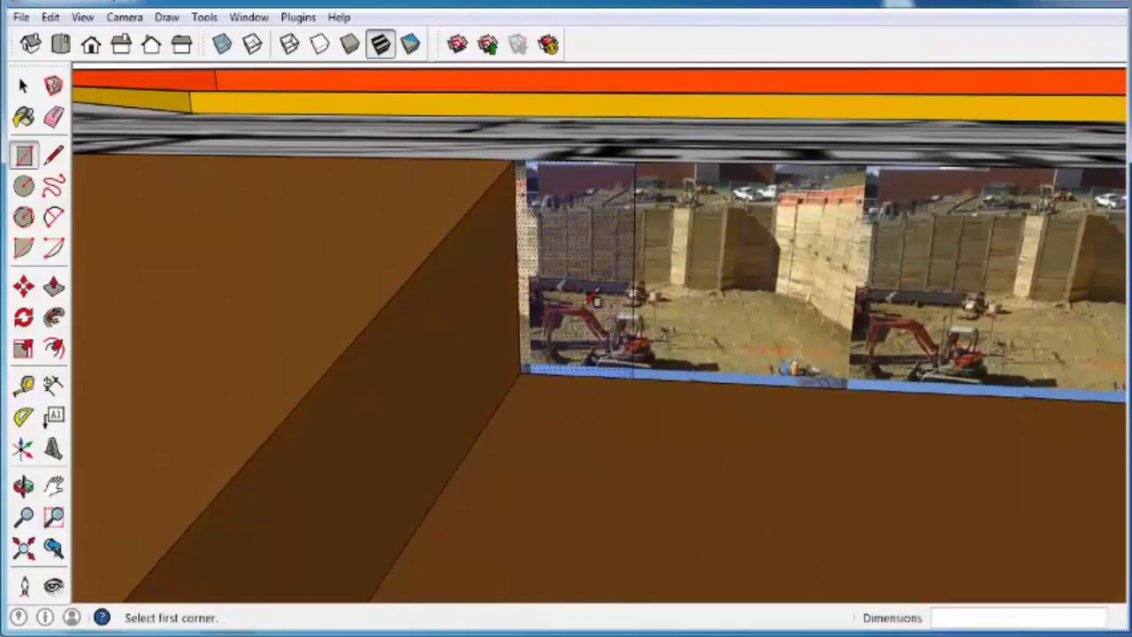
- Edit the texture position on the new rectangle and shift the shoring photo sideways toward the ramp
right_click(571, 236)
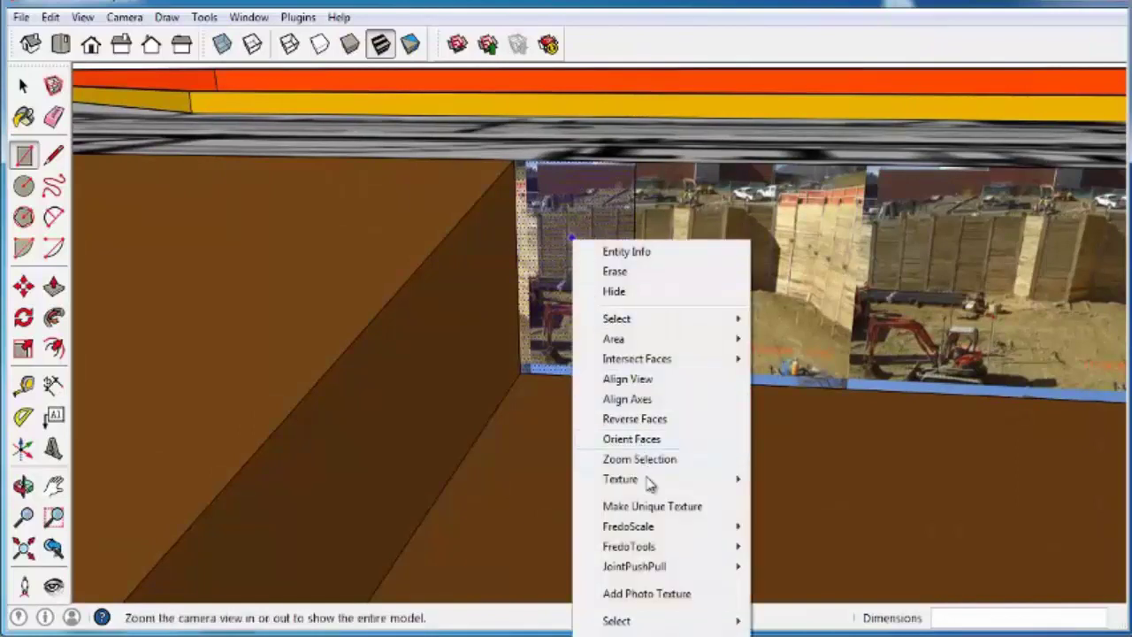
mouse_move(648, 485)
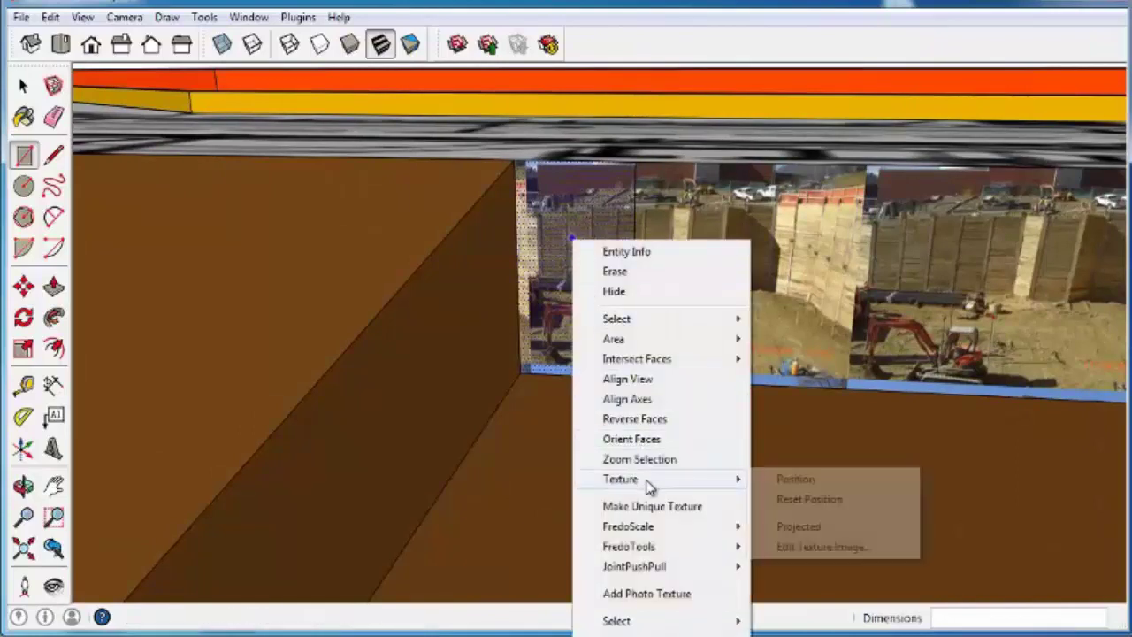
left_click(795, 479)
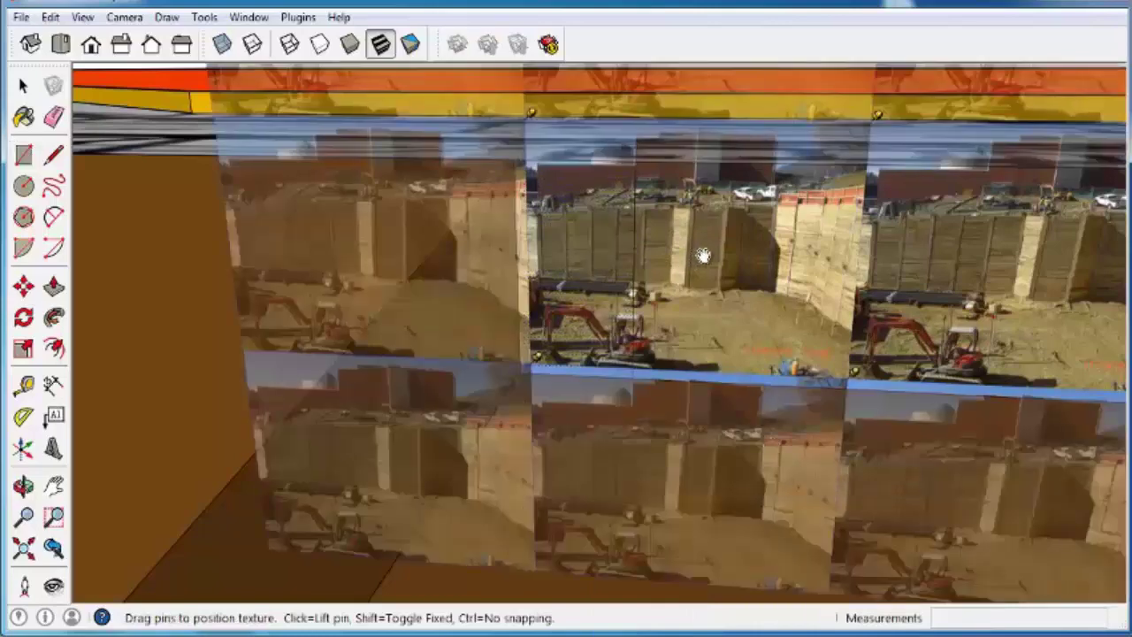
left_click_drag(702, 256, 579, 281)
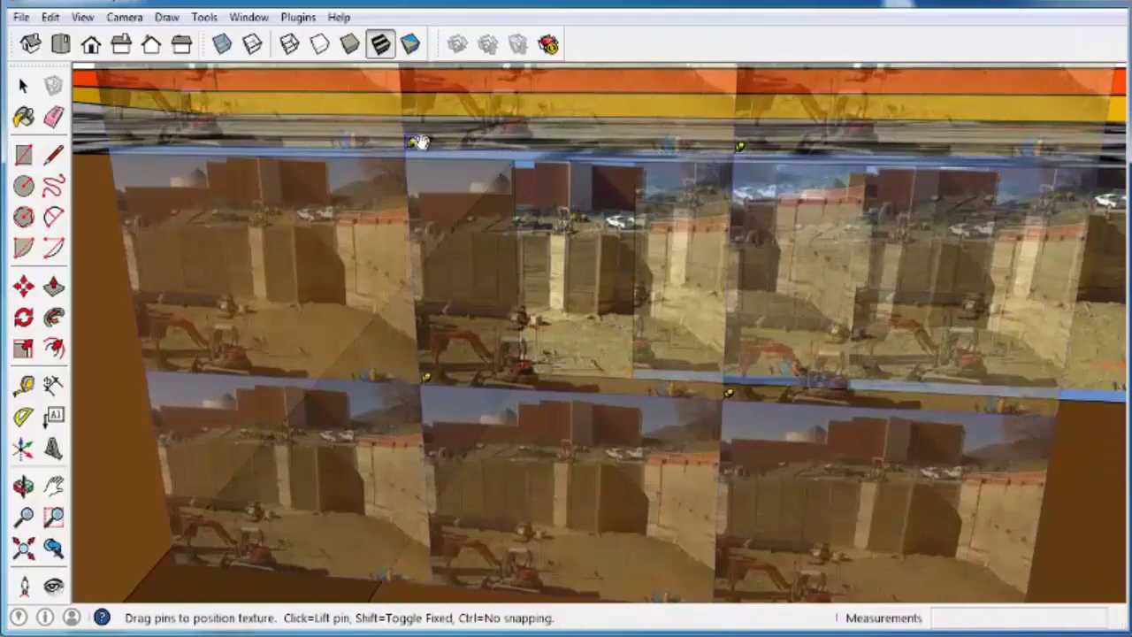
- Set the two upper texture pins on the tops of the two posts flanking the shaded panel next to the sunlit strip
scroll(500, 242, "up", 8)
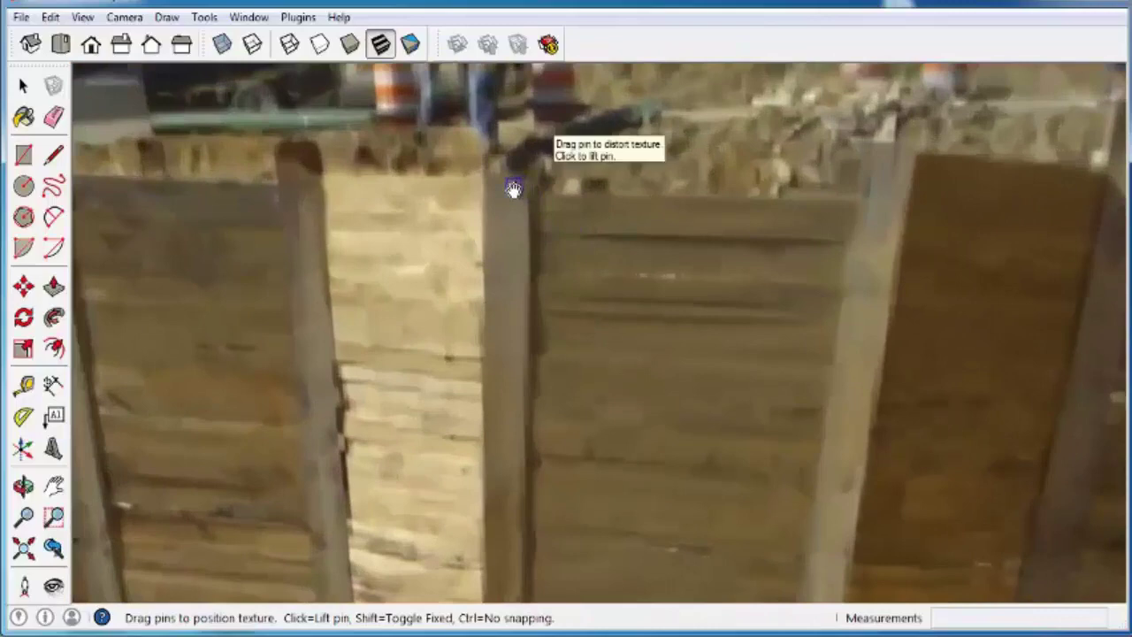
scroll(430, 222, "down", 6)
scroll(433, 219, "down", 4)
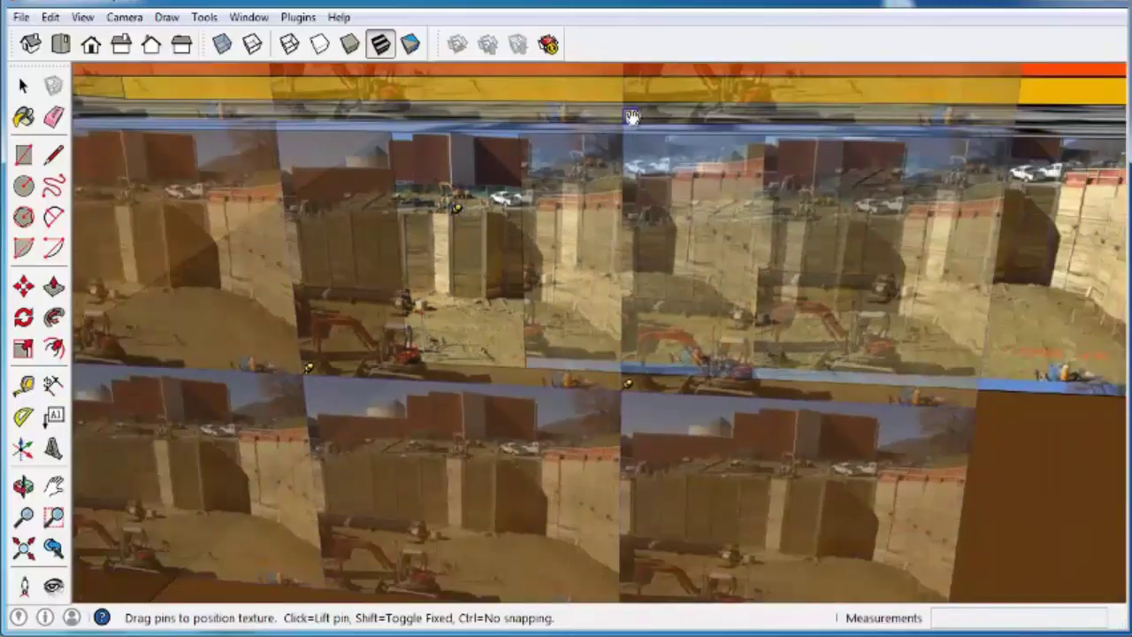
scroll(462, 242, "up", 8)
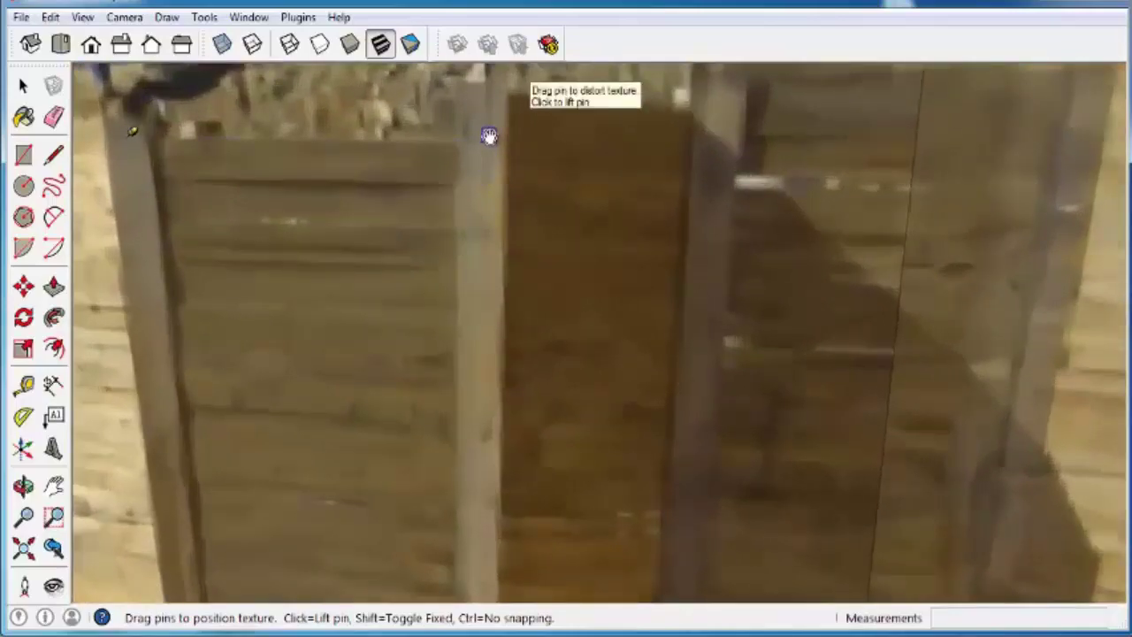
scroll(389, 186, "down", 10)
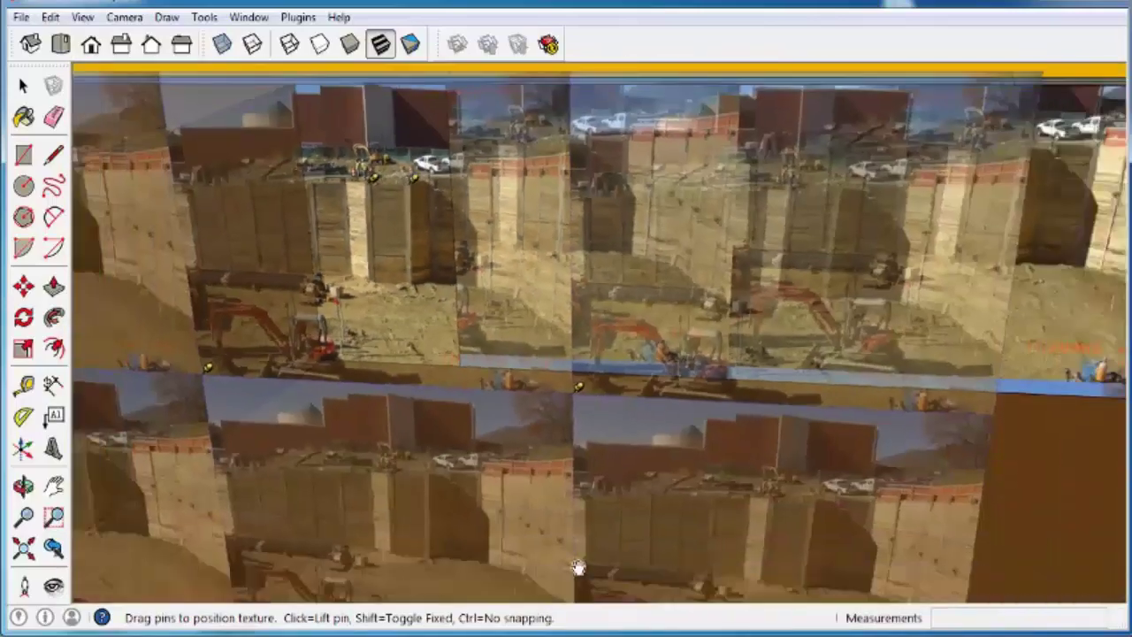
- Set the two lower texture pins on the feet of the two posts flanking the shaded shoring panel
scroll(270, 328, "up", 12)
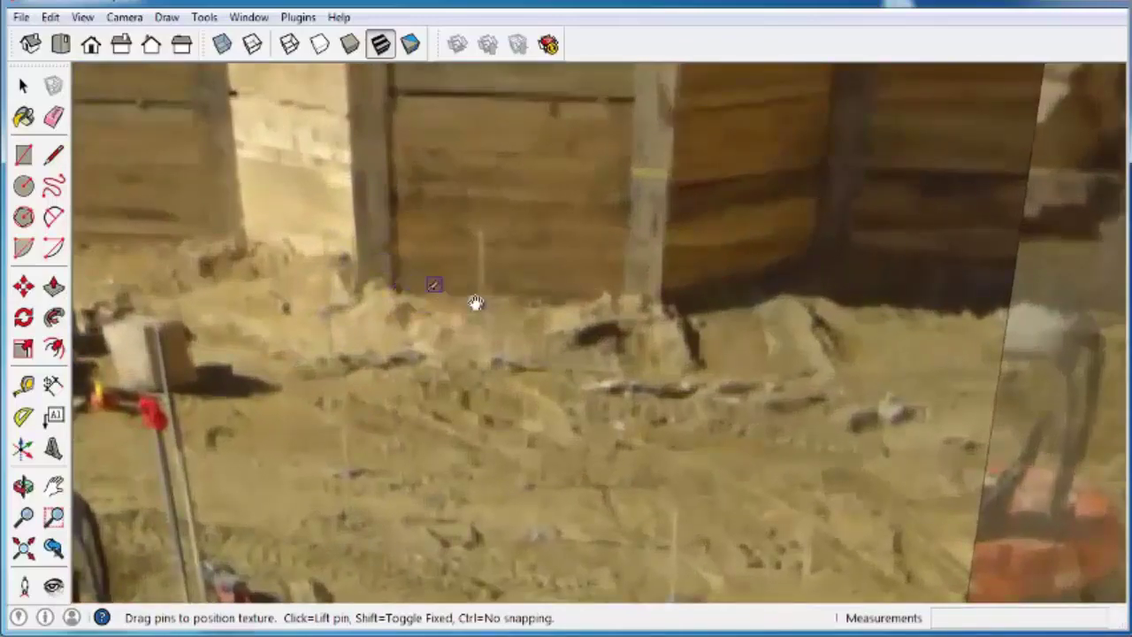
scroll(440, 295, "up", 3)
scroll(354, 283, "up", 2)
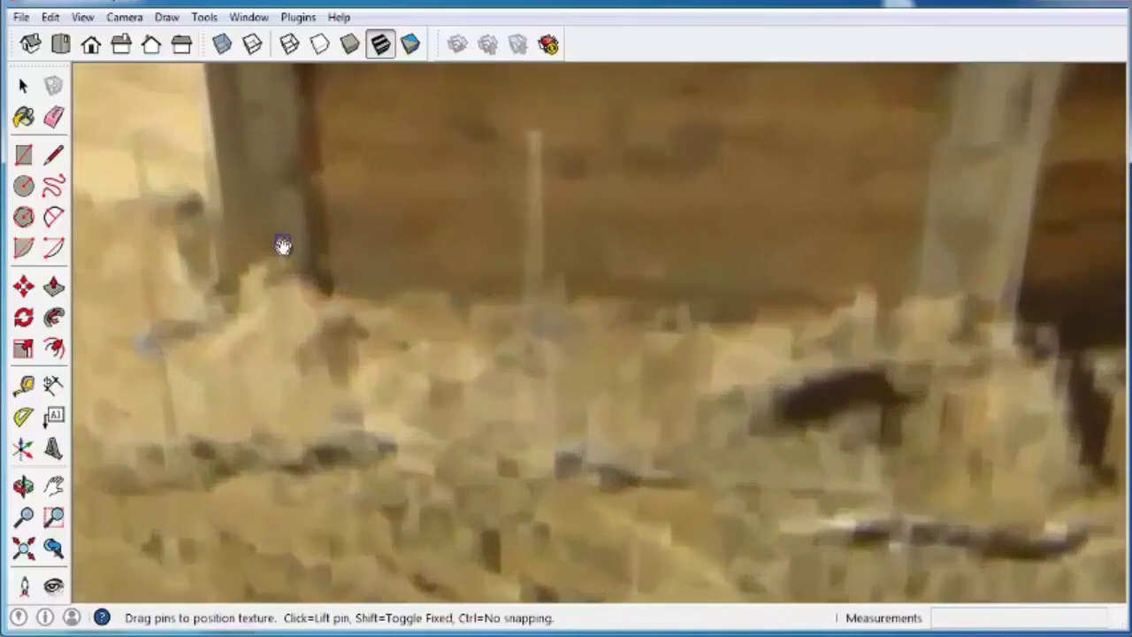
scroll(279, 247, "down", 8)
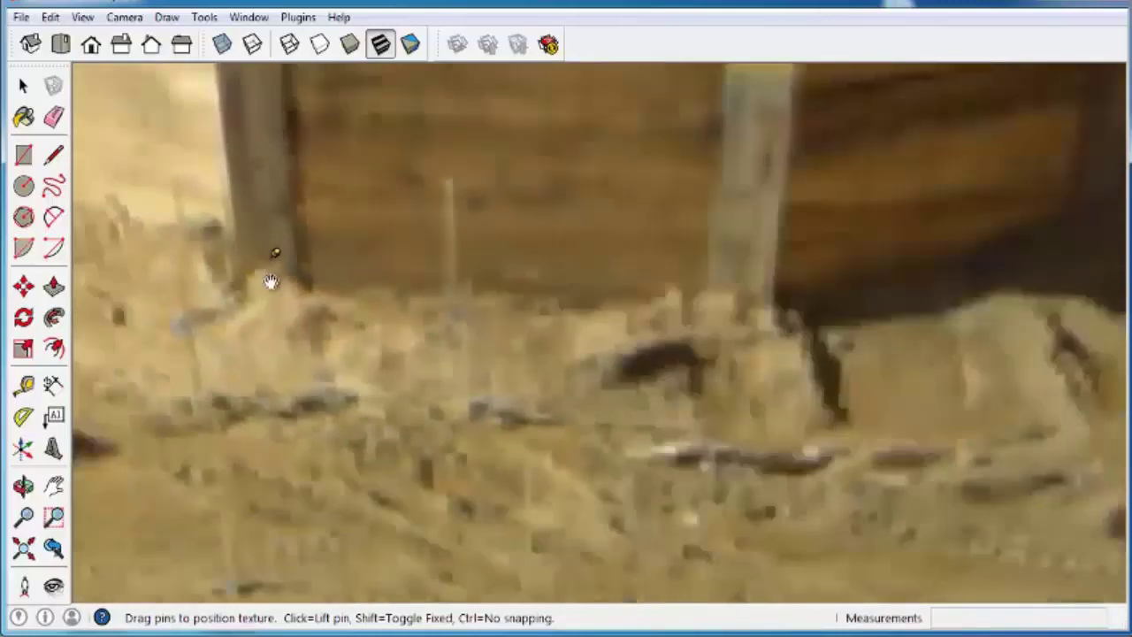
scroll(433, 349, "down", 3)
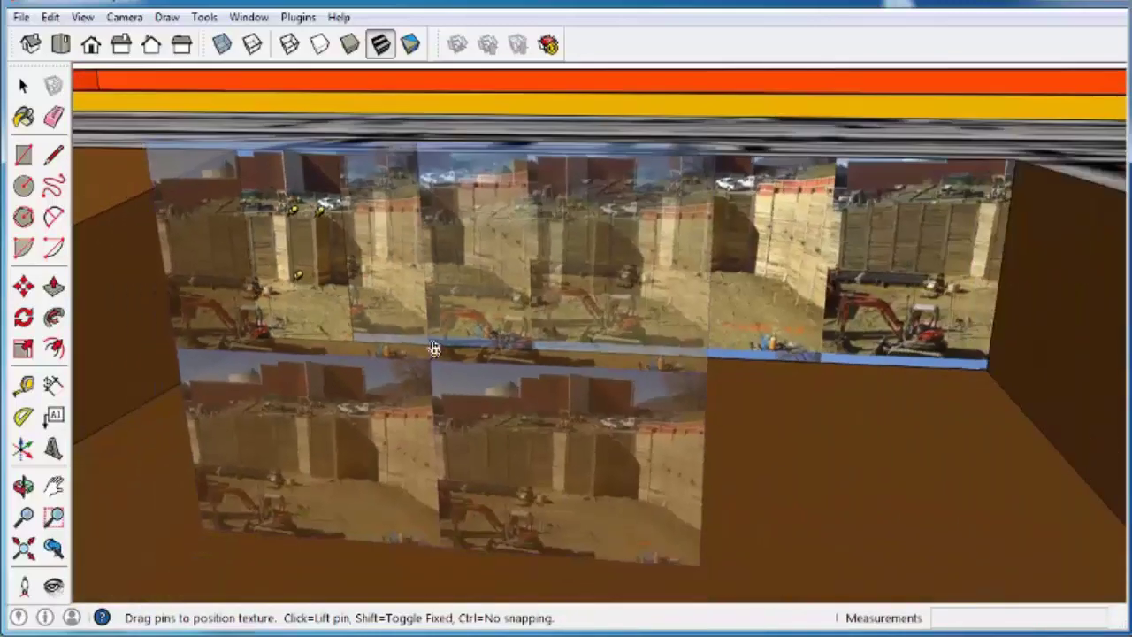
scroll(283, 283, "up", 5)
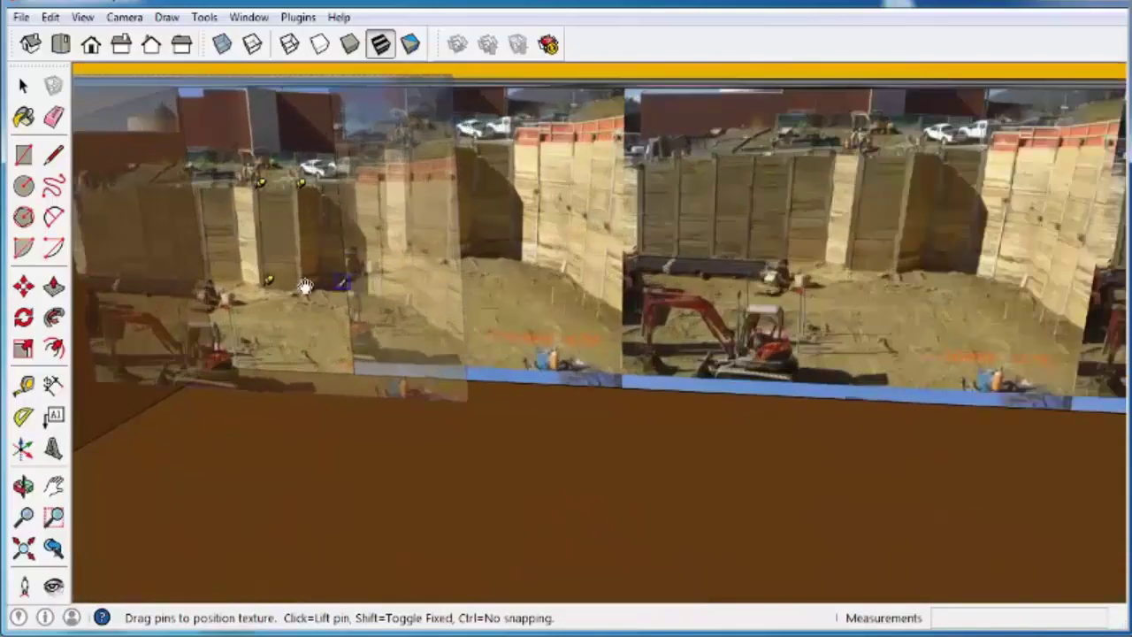
scroll(283, 283, "up", 6)
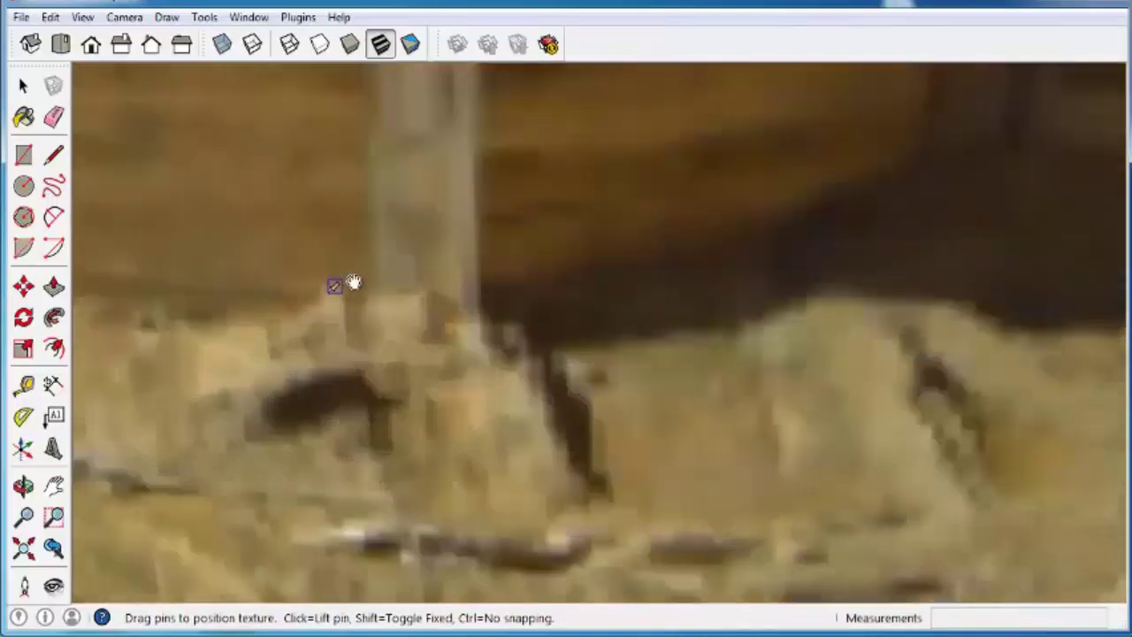
scroll(427, 266, "down", 5)
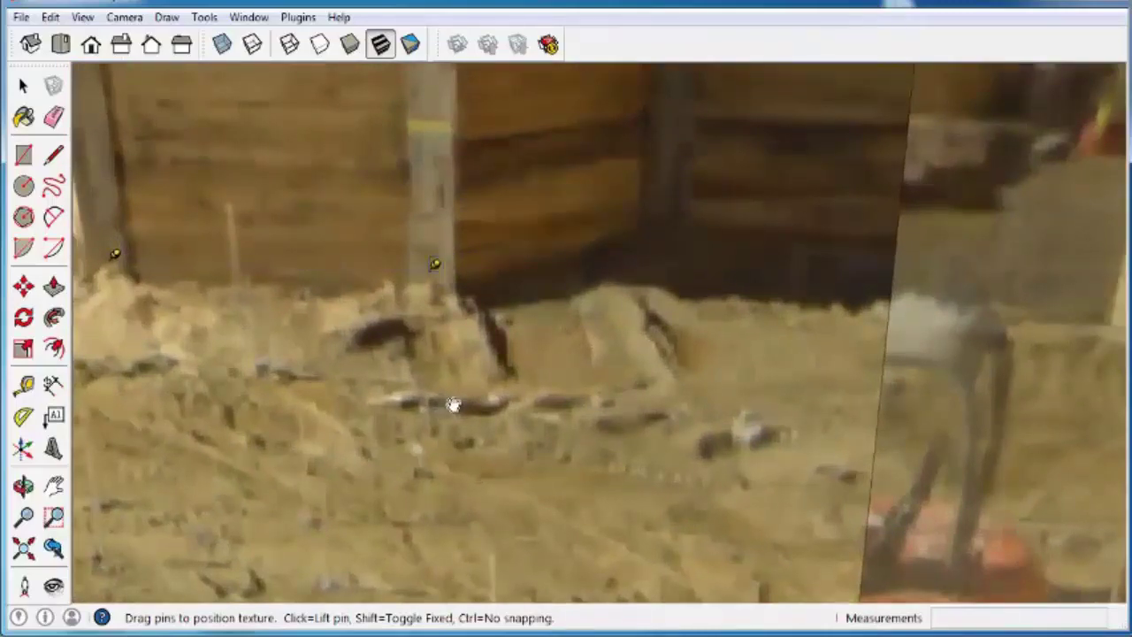
- Stretch the photo by moving the four texture pins to the corners of the rectangle beside the ramp, and finish the texture edit
scroll(456, 403, "down", 8)
scroll(456, 403, "down", 3)
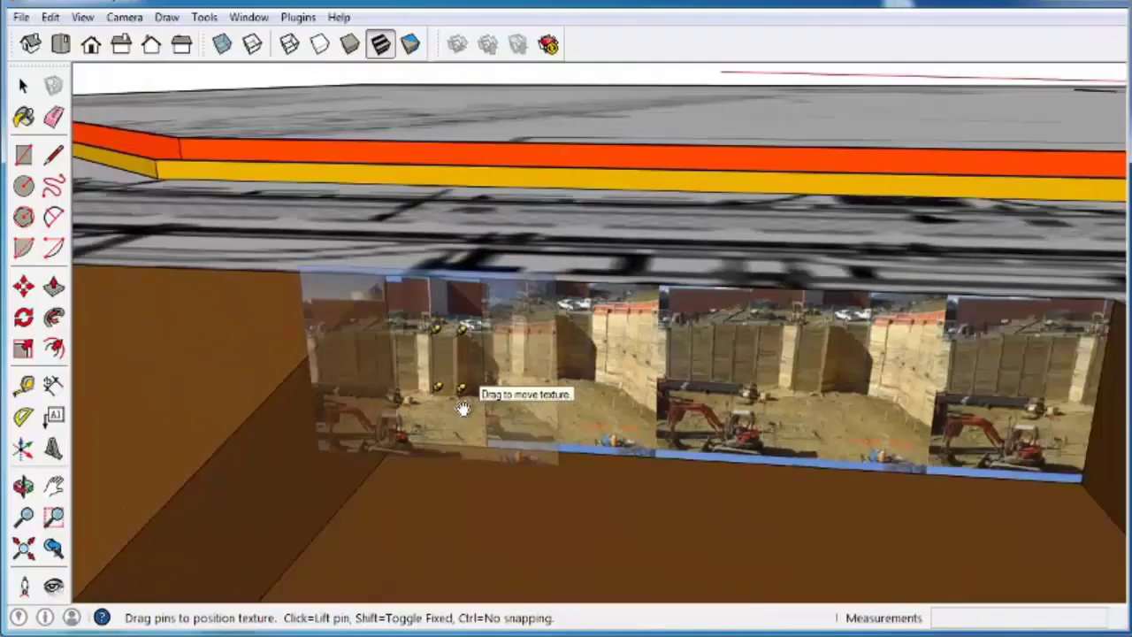
mouse_move(462, 399)
middle_mouse_down()
mouse_move(398, 434)
mouse_move(405, 424)
middle_mouse_up()
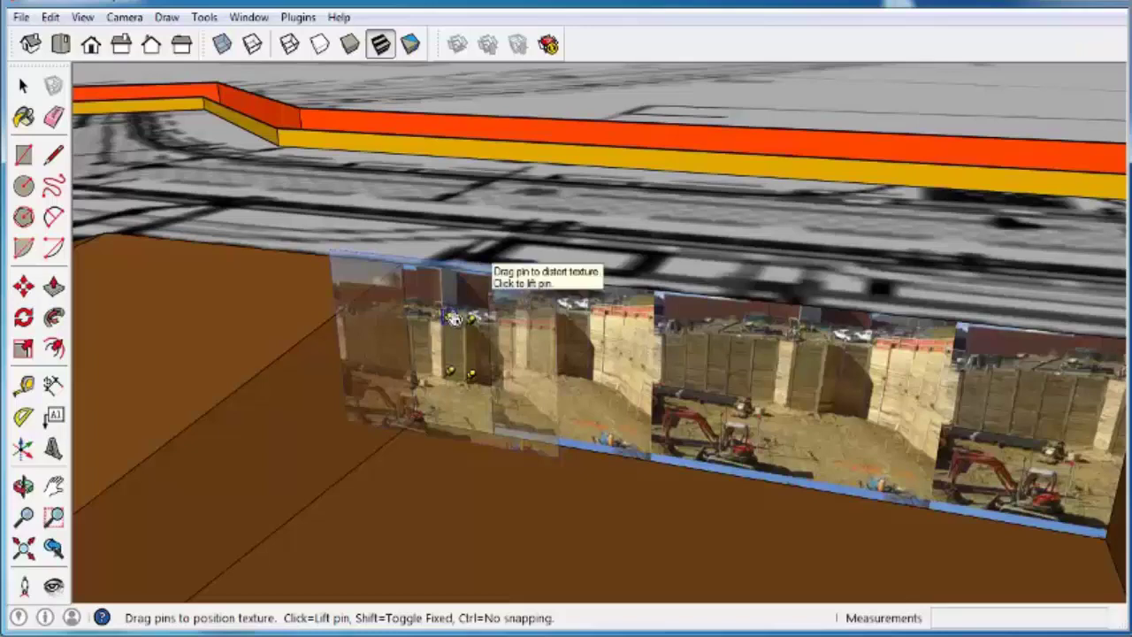
left_click_drag(447, 310, 409, 258)
left_click_drag(476, 320, 492, 270)
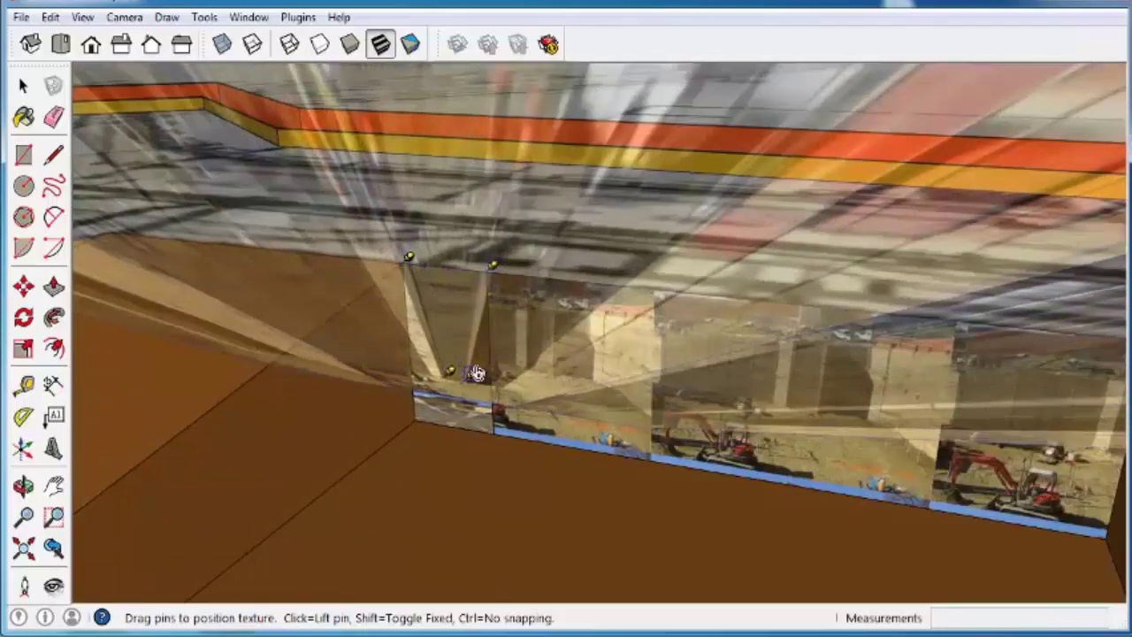
left_click_drag(475, 373, 500, 426)
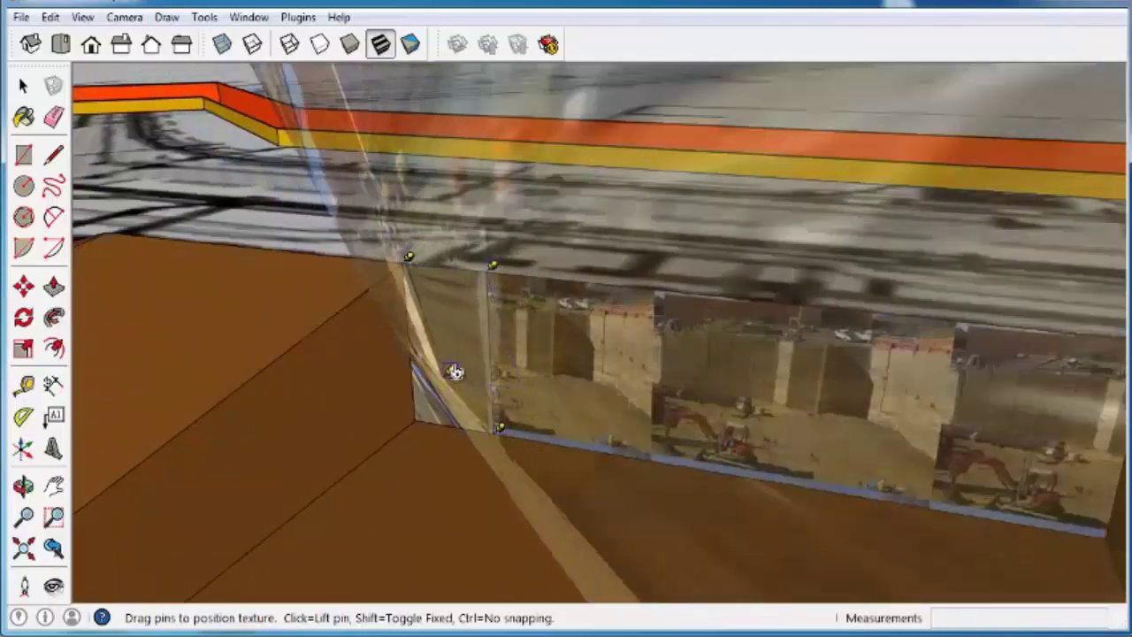
left_click_drag(452, 371, 430, 409)
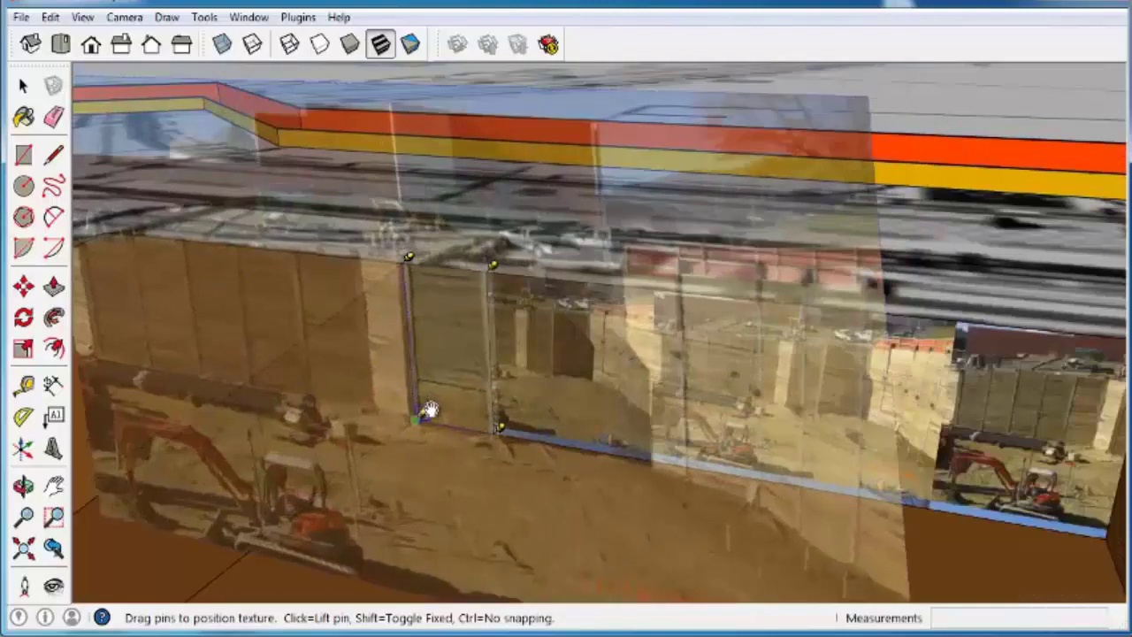
right_click(457, 336)
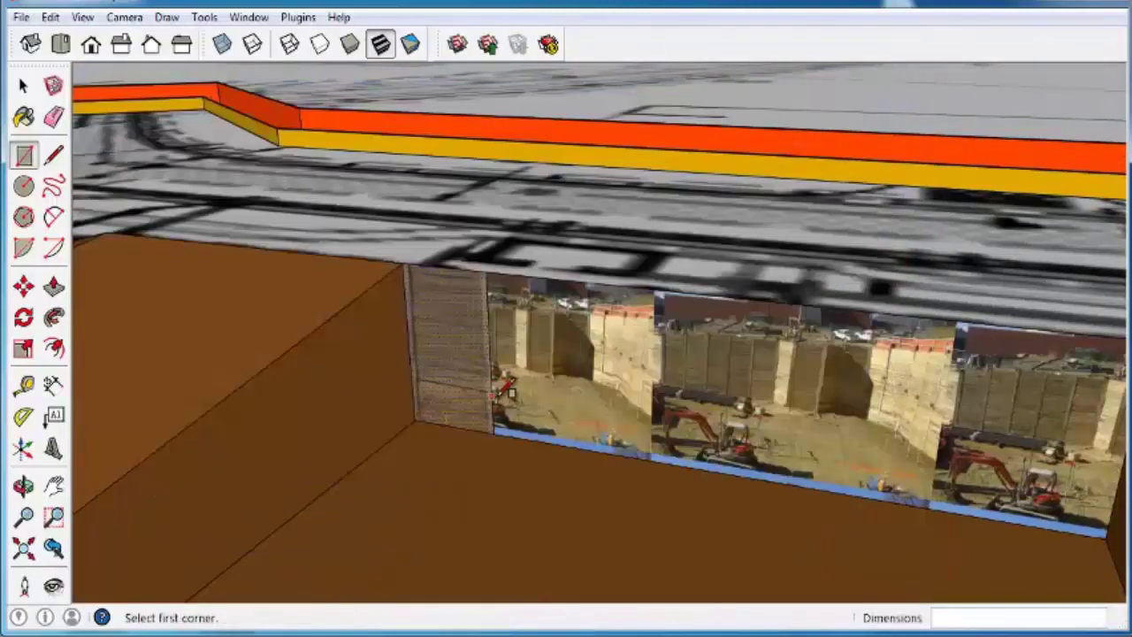
- Show the materials used in the model and make a unique texture from the fitted shoring rectangle
middle_click_drag(557, 292, 563, 345)
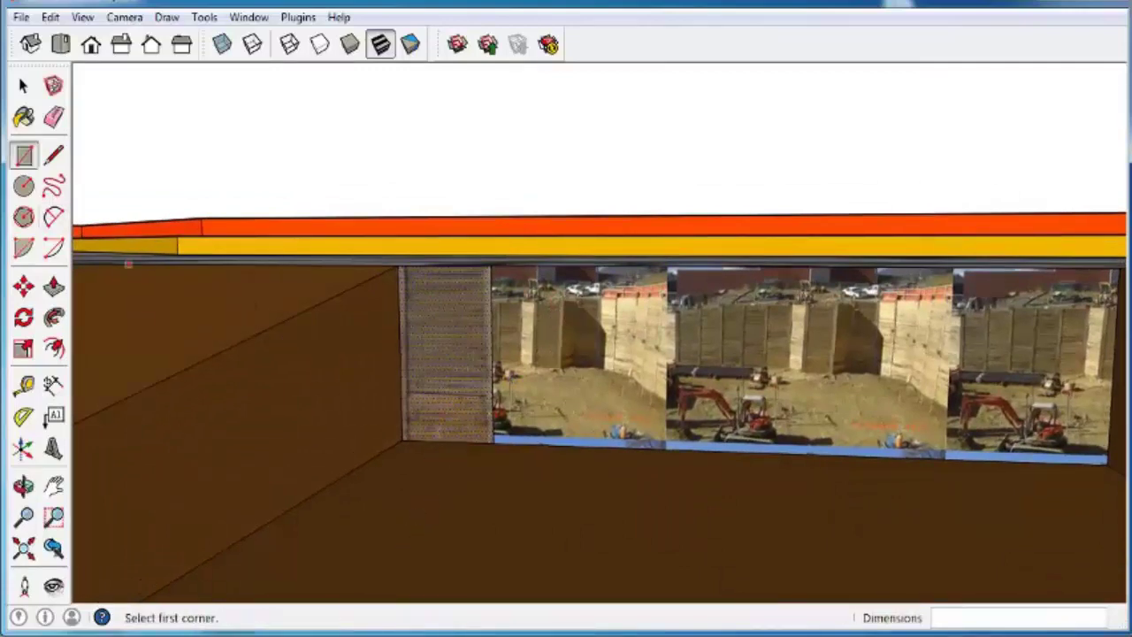
left_click_drag(0, 95, 215, 91)
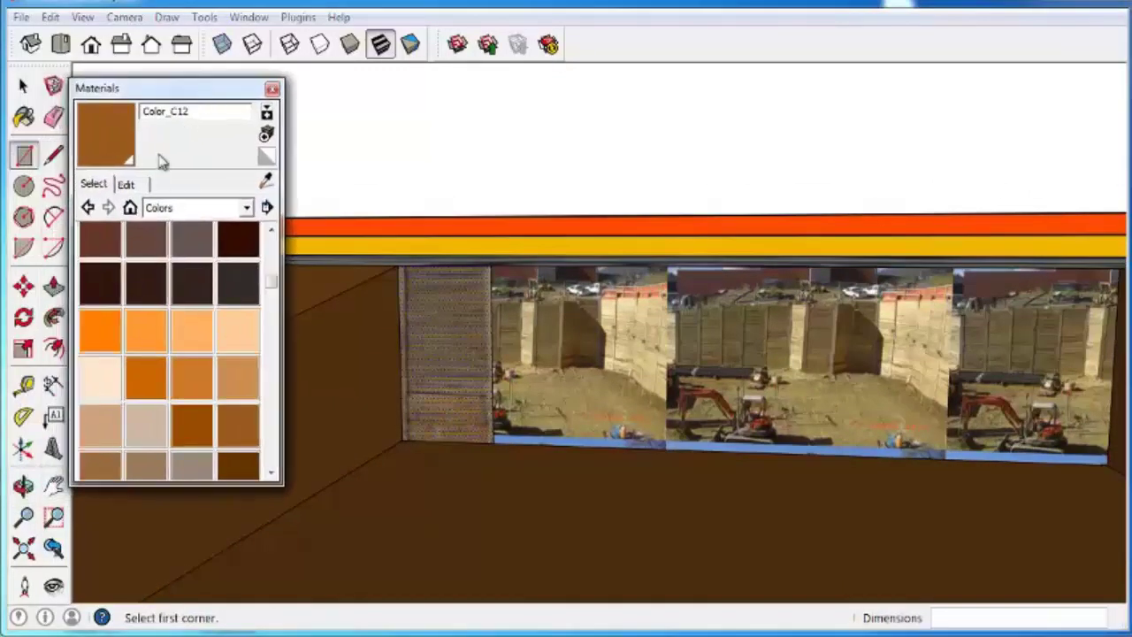
left_click(129, 210)
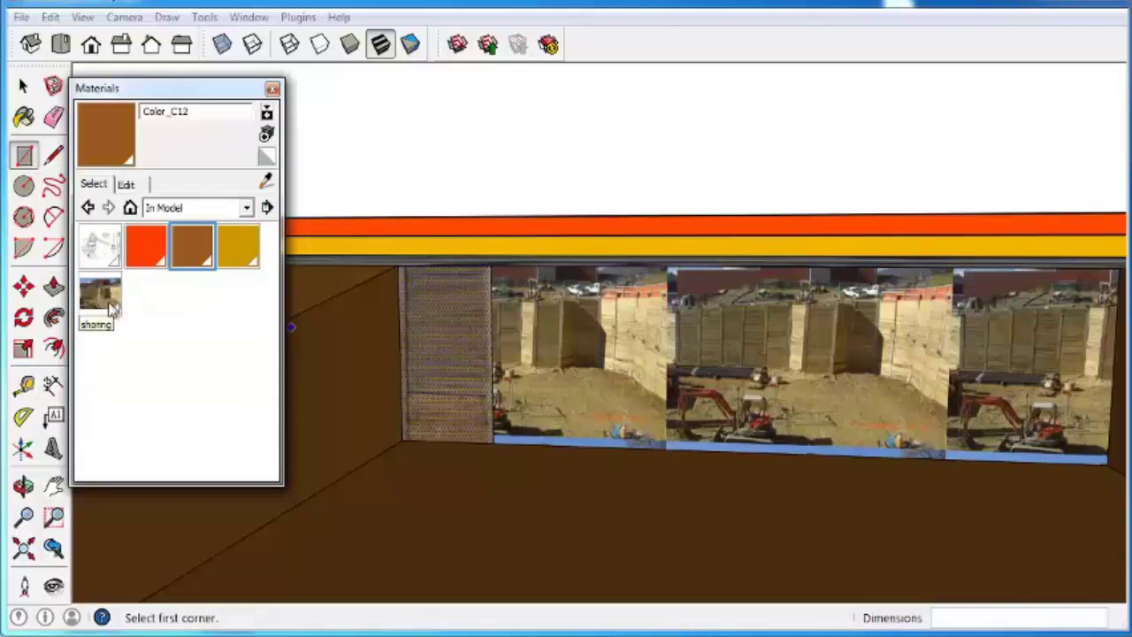
right_click(444, 338)
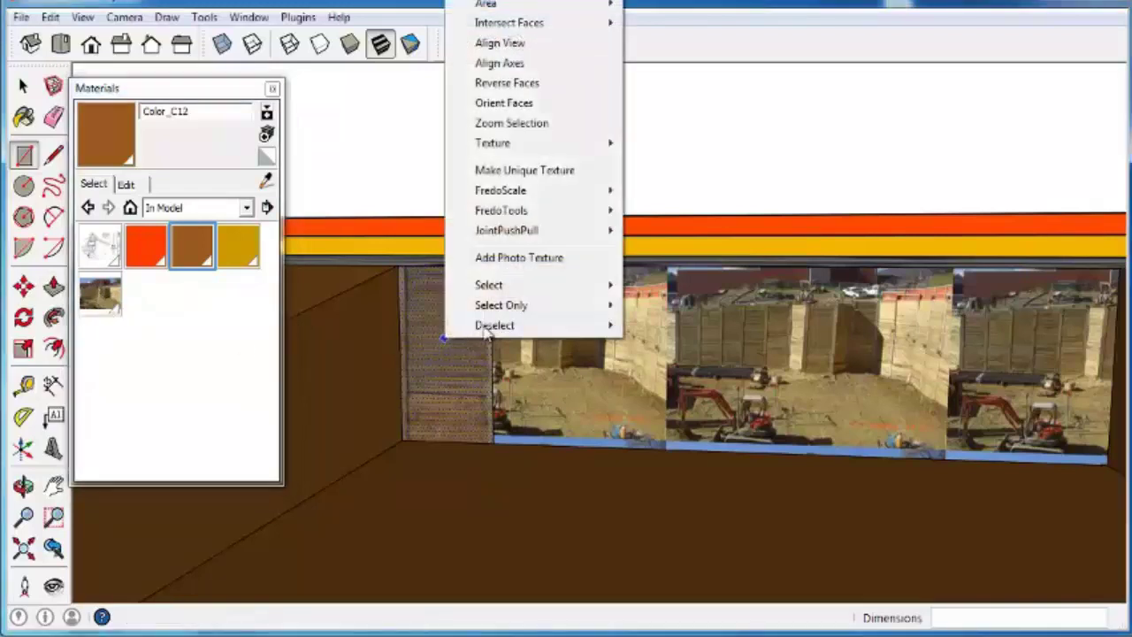
left_click(555, 171)
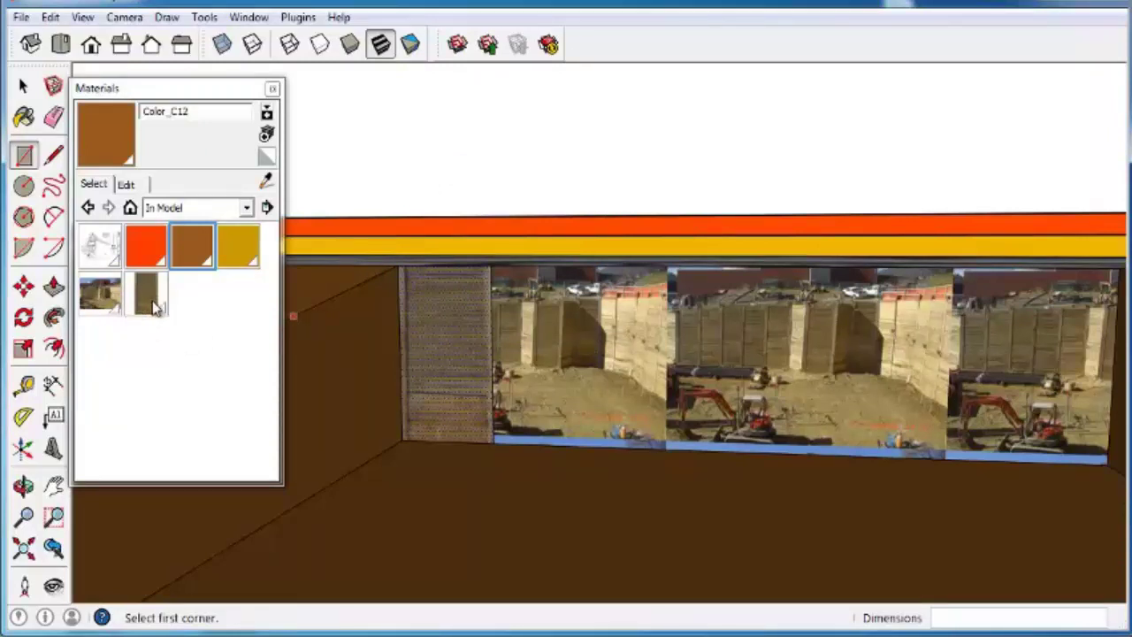
- Paint both end walls of the pit and the long wall alongside the ramp with the shoring#1 material
left_click(149, 299)
left_click(534, 359)
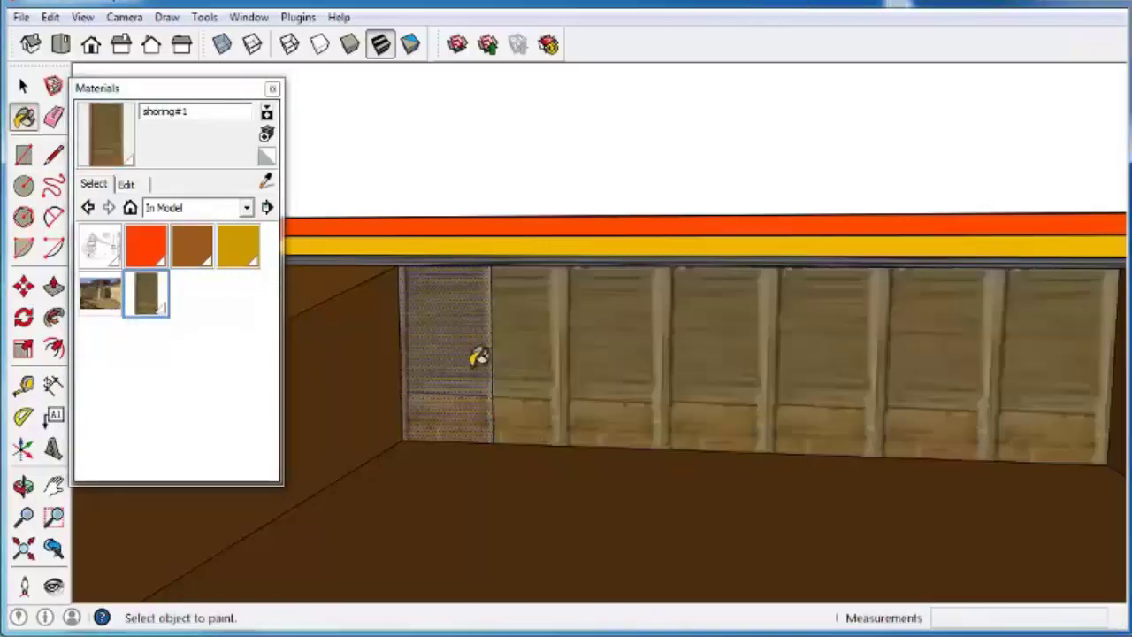
scroll(481, 364, "down", 4)
mouse_move(482, 366)
middle_mouse_down()
mouse_move(628, 455)
mouse_move(863, 419)
middle_mouse_up()
mouse_move(952, 318)
middle_mouse_down()
mouse_move(298, 328)
mouse_move(672, 425)
mouse_move(1054, 417)
mouse_move(1026, 376)
mouse_move(715, 412)
mouse_move(813, 324)
middle_mouse_up()
middle_click_drag(611, 416, 1006, 440)
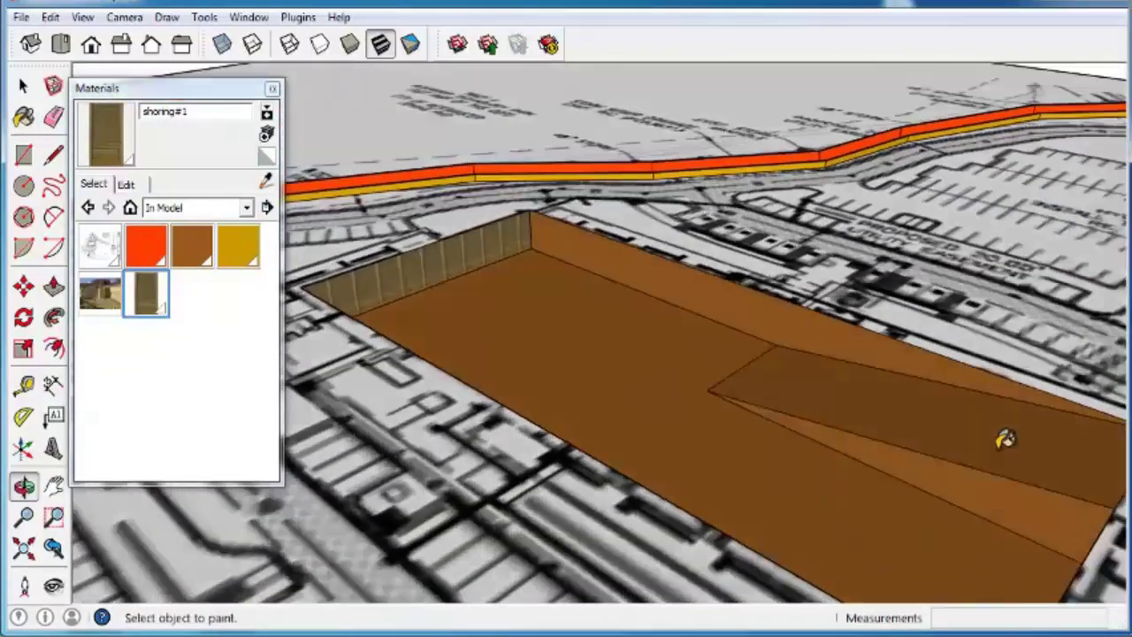
mouse_move(932, 468)
middle_mouse_down()
mouse_move(890, 471)
mouse_move(1093, 434)
middle_mouse_up()
- Erase the vertical edge separating the sample rectangle from the rest of the end wall beside the ramp
scroll(846, 383, "up", 5)
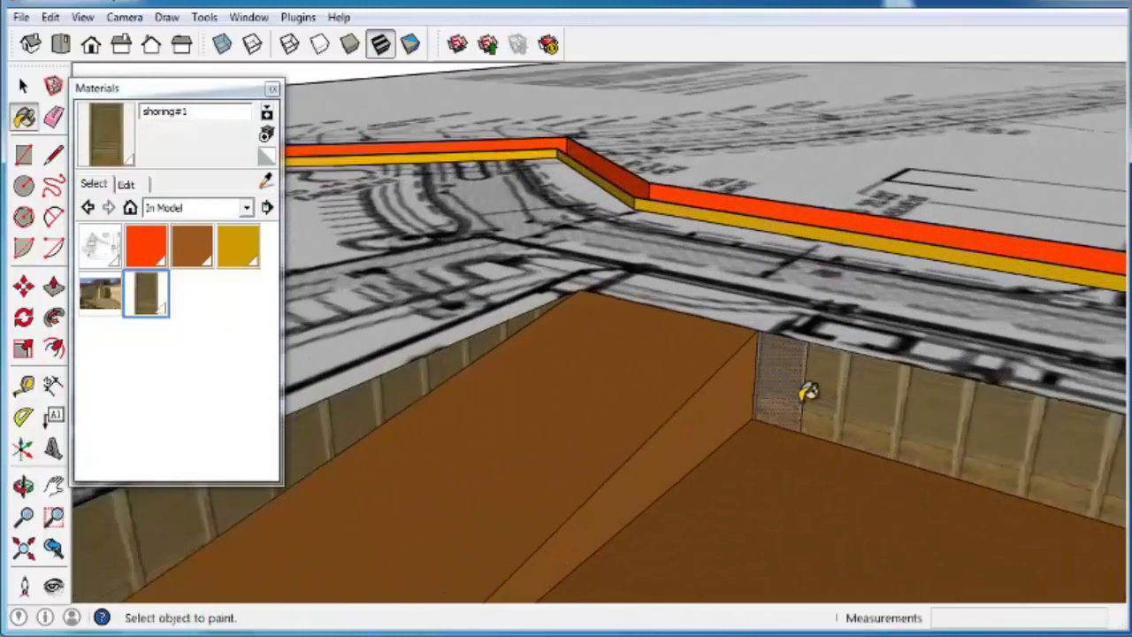
key("e")
left_click(804, 409)
- Purge the unused materials from the model and move the materials window out of the way
mouse_move(804, 409)
middle_mouse_down()
mouse_move(936, 333)
mouse_move(905, 306)
mouse_move(690, 366)
mouse_move(779, 331)
mouse_move(901, 329)
mouse_move(882, 304)
middle_mouse_up()
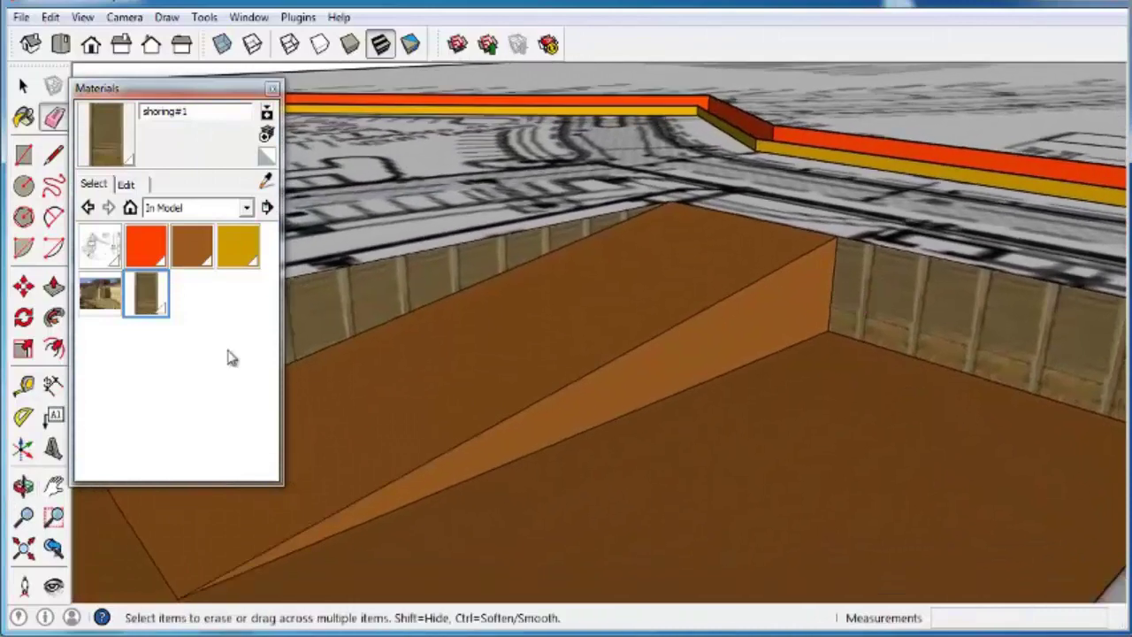
left_click(266, 207)
left_click(329, 295)
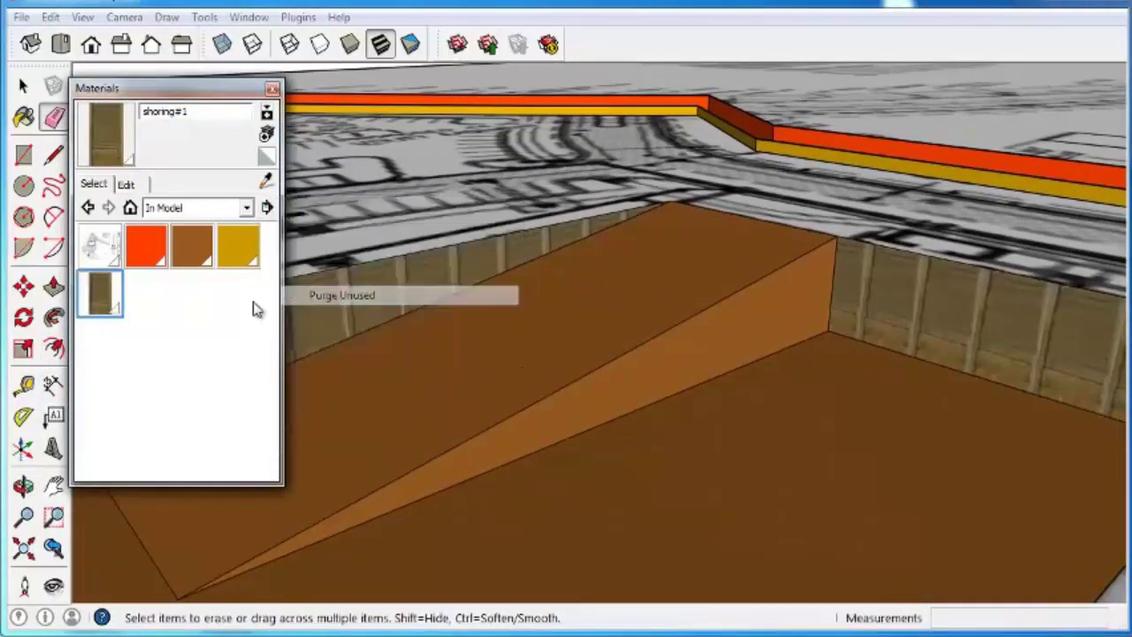
left_click_drag(241, 91, 7, 105)
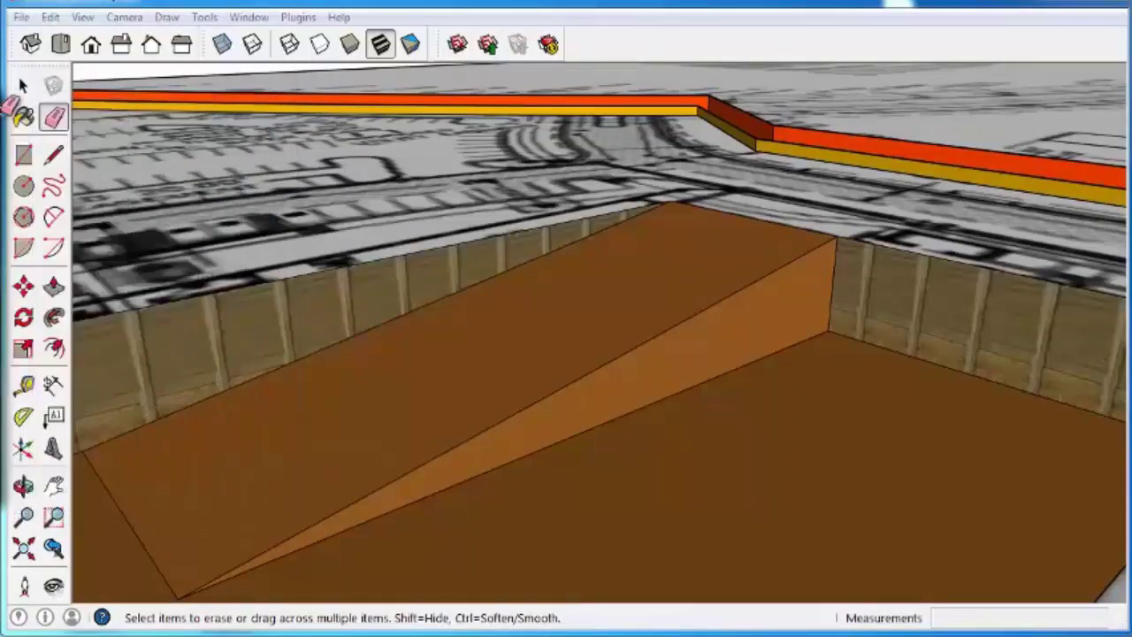
mouse_move(566, 495)
middle_mouse_down()
mouse_move(675, 513)
mouse_move(689, 371)
mouse_move(588, 187)
mouse_move(531, 204)
mouse_move(492, 182)
mouse_move(575, 197)
mouse_move(513, 263)
middle_mouse_up()
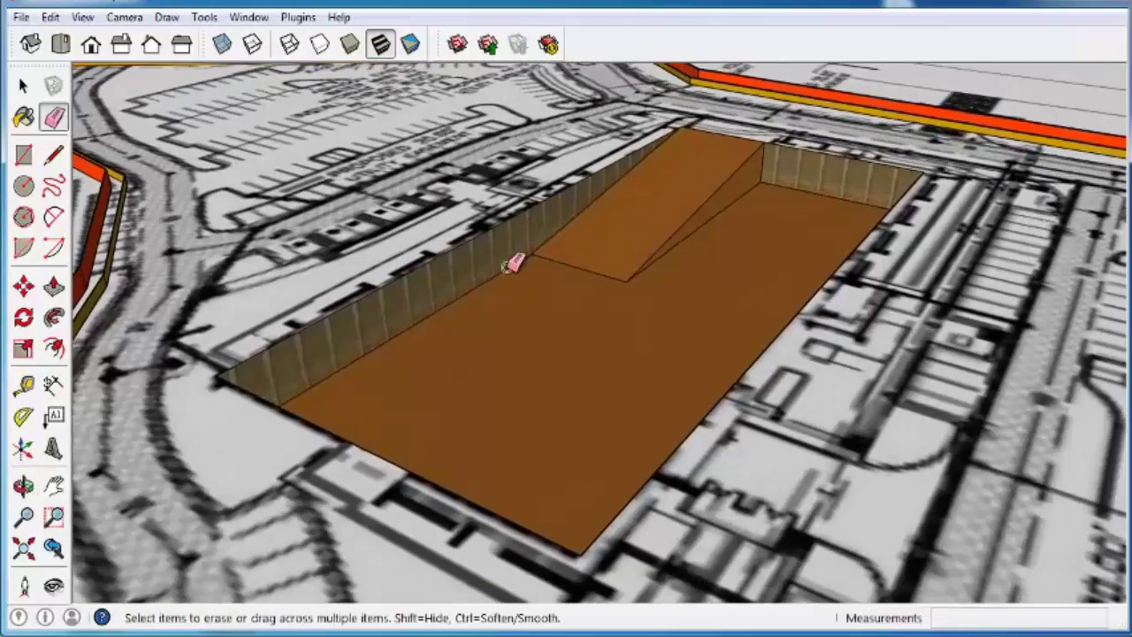
scroll(327, 341, "up", 4)
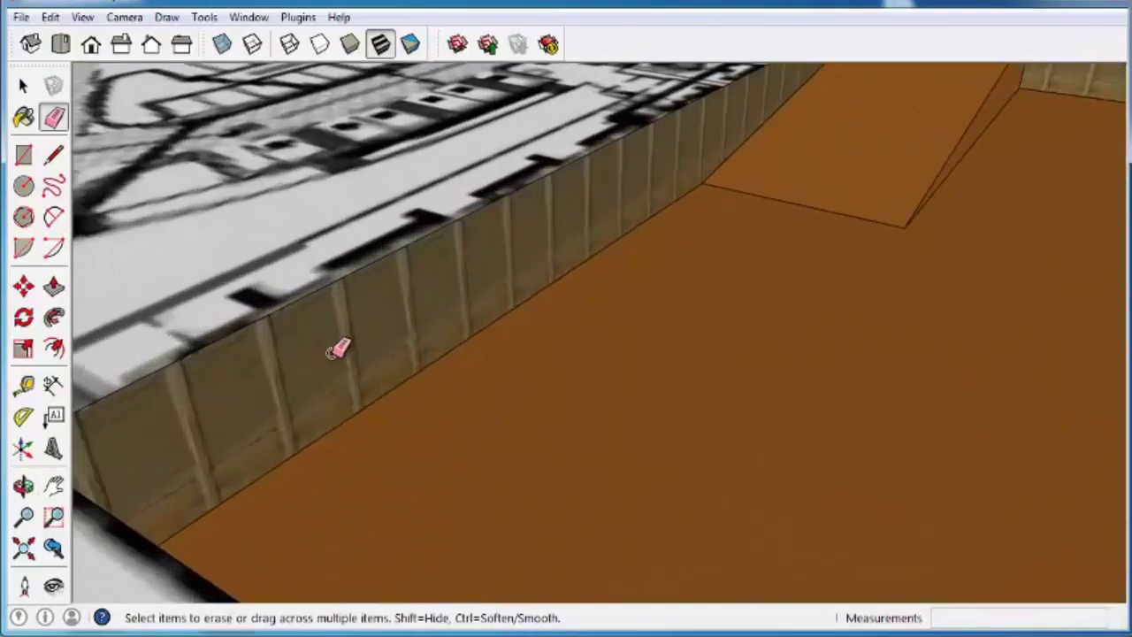
scroll(338, 349, "down", 6)
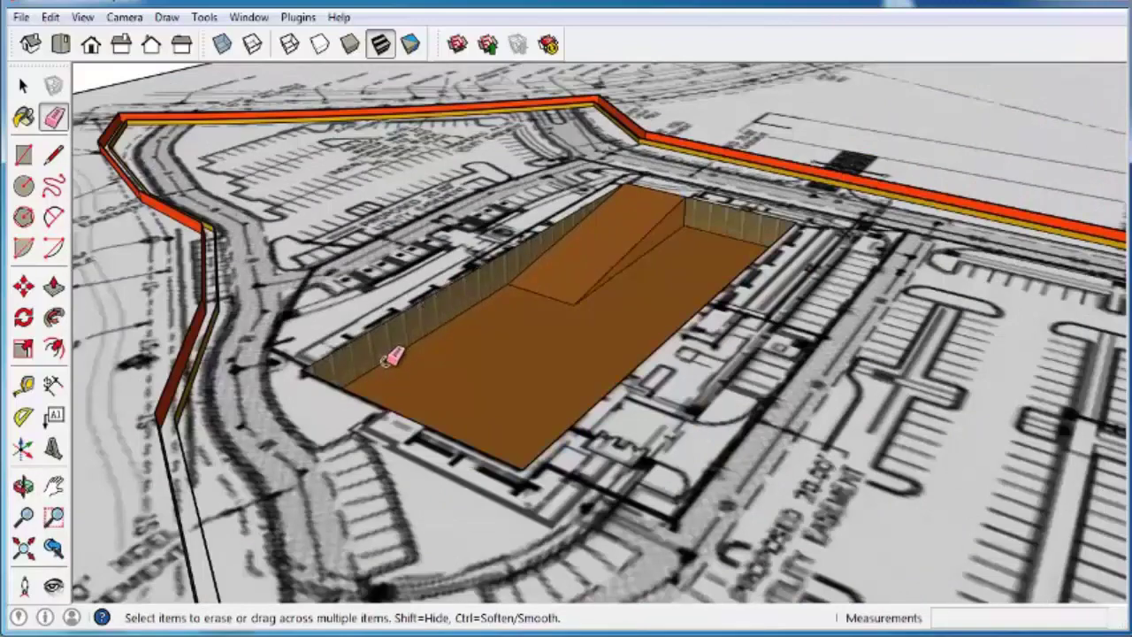
mouse_move(449, 315)
middle_mouse_down()
mouse_move(430, 336)
mouse_move(458, 346)
mouse_move(466, 271)
mouse_move(425, 299)
middle_mouse_up()
scroll(470, 333, "up", 2)
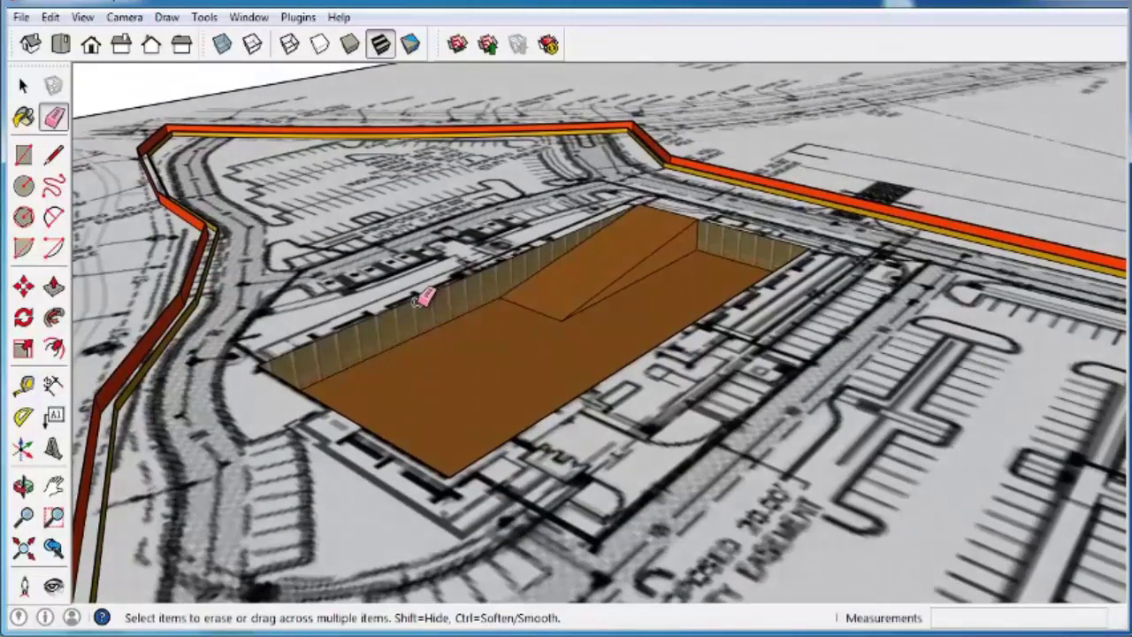
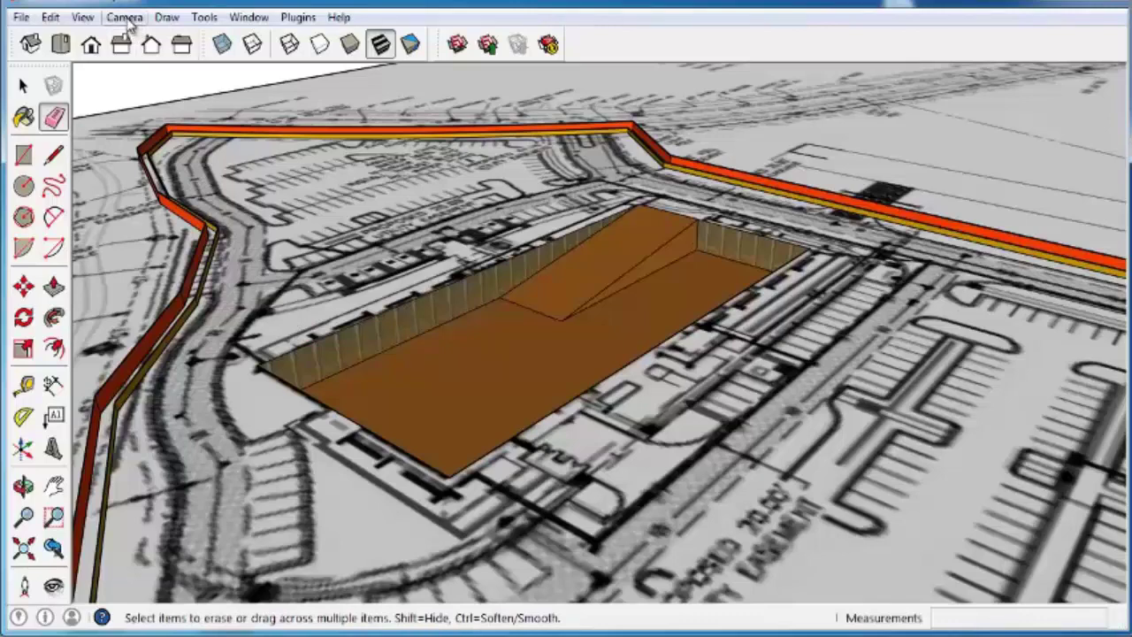
- Open the components collection and move its window clear of the pit
left_click(248, 18)
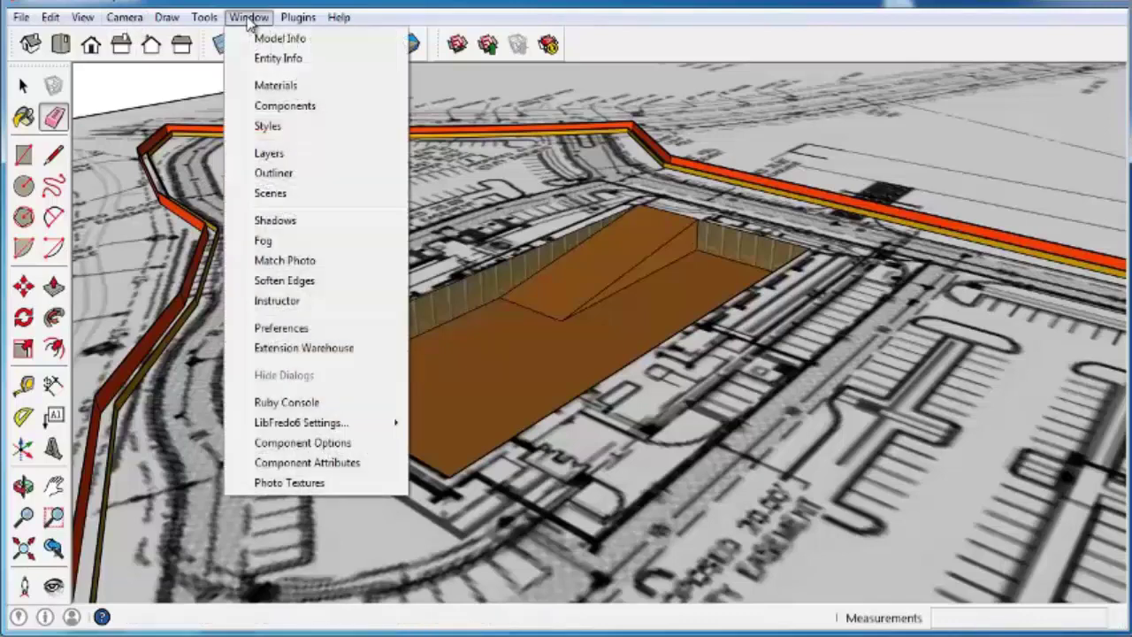
left_click(287, 115)
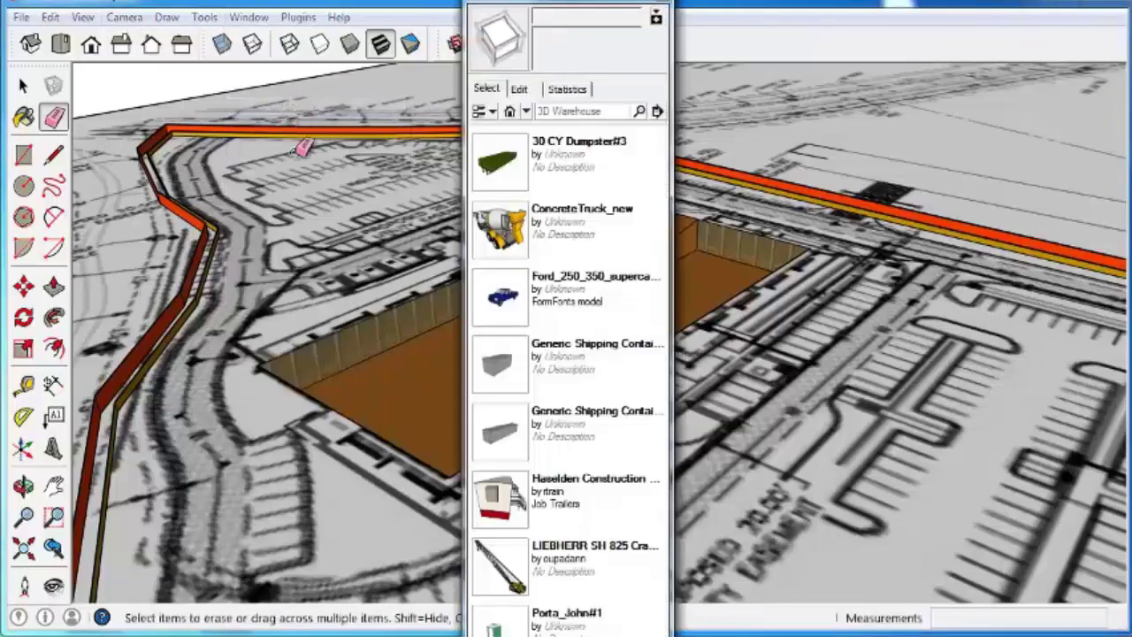
left_click_drag(581, 5, 442, 0)
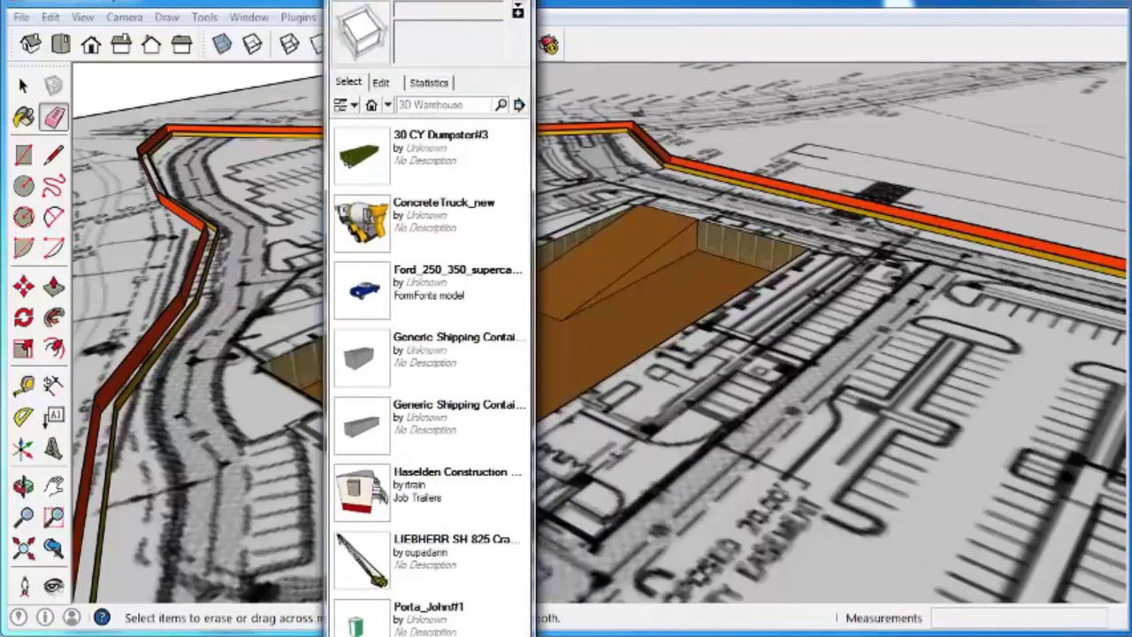
left_click_drag(460, 1, 206, 94)
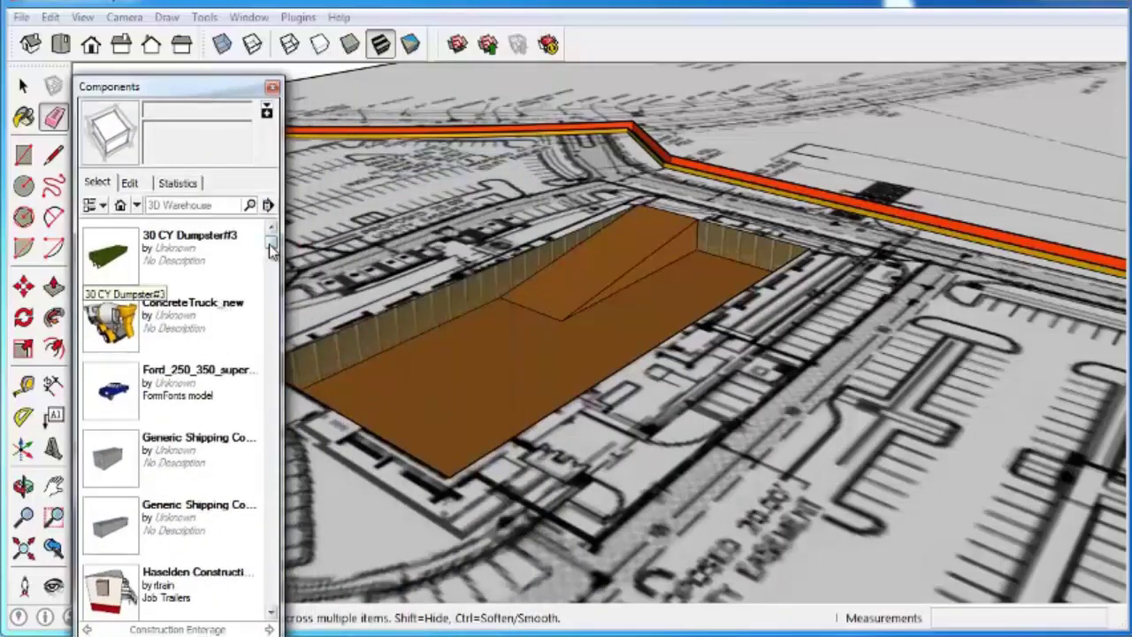
- Place a Haselden Construction Trailer on the site plan beside the long side of the pit nearest the ramp
left_click(124, 588)
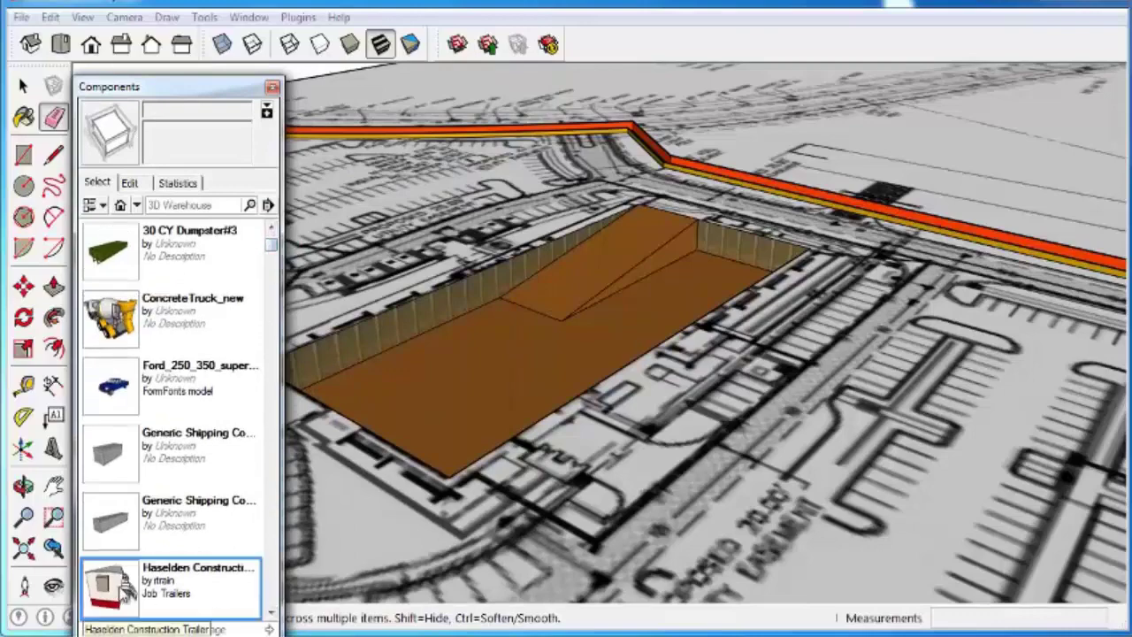
middle_click_drag(715, 434, 697, 473)
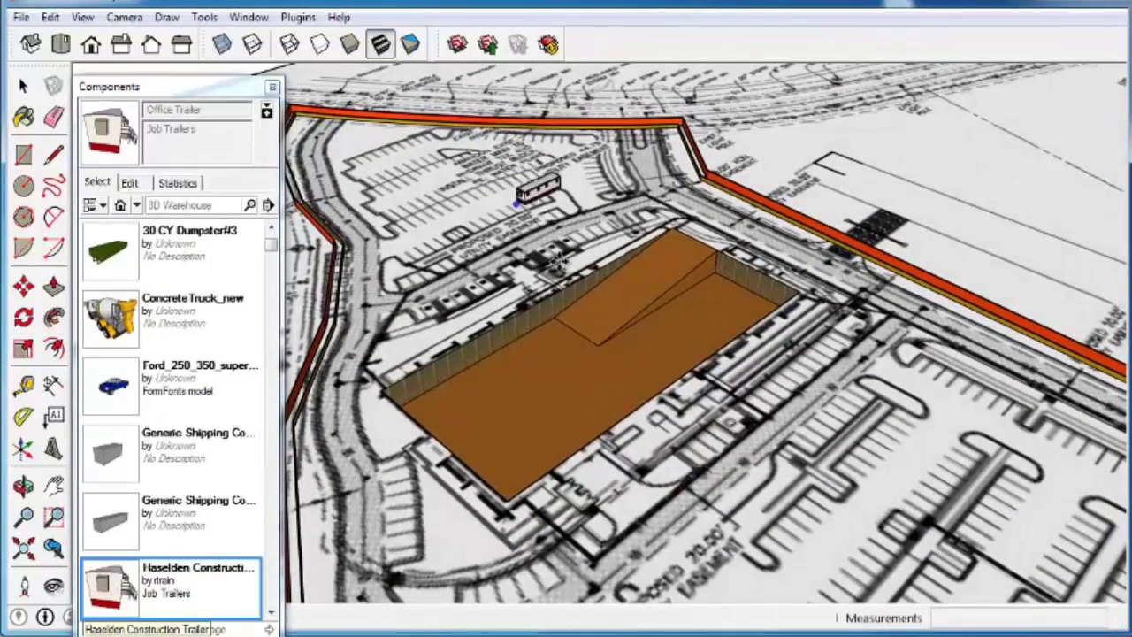
left_click(584, 244)
scroll(601, 234, "up", 10)
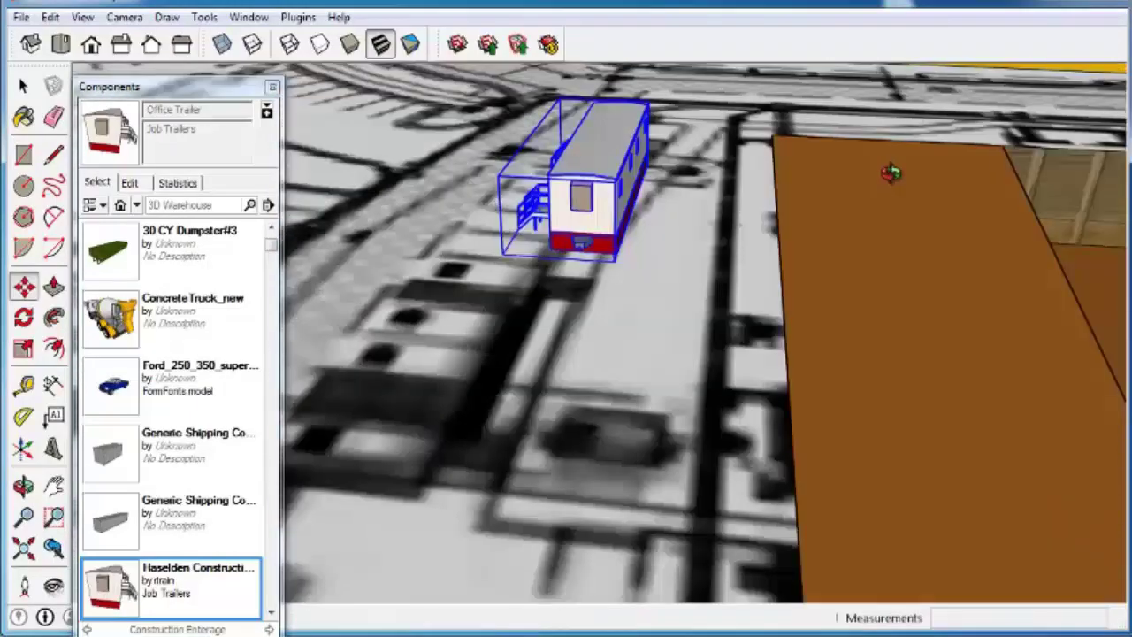
- Copy the office trailer about 47 feet along the pit so the two stand end to end
middle_click_drag(890, 172, 747, 204)
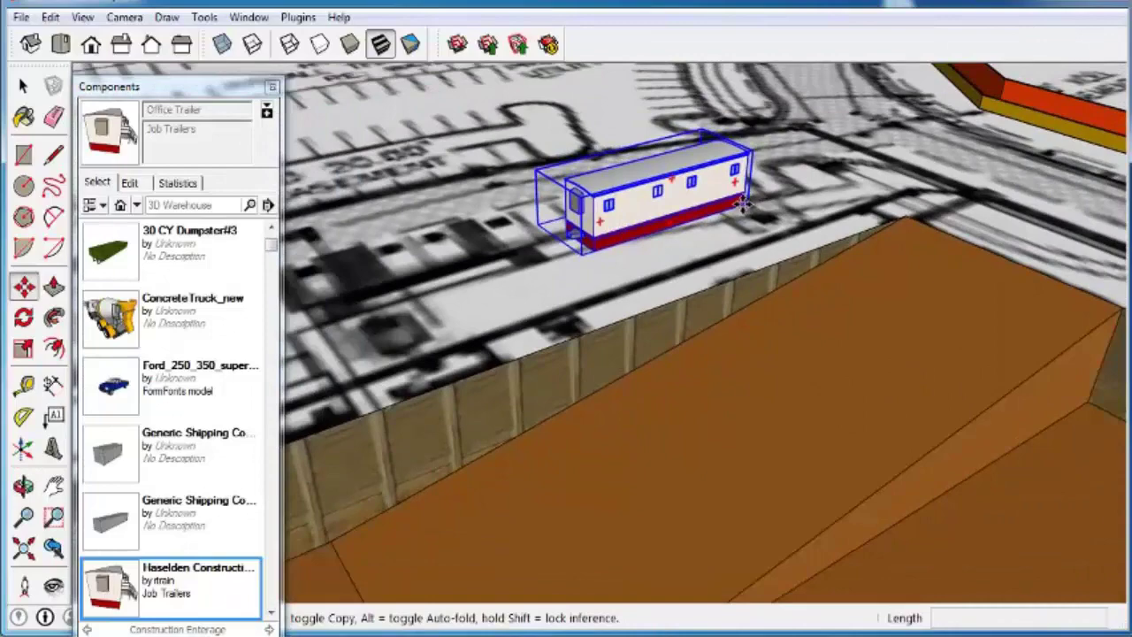
key("ctrl")
left_click(748, 207)
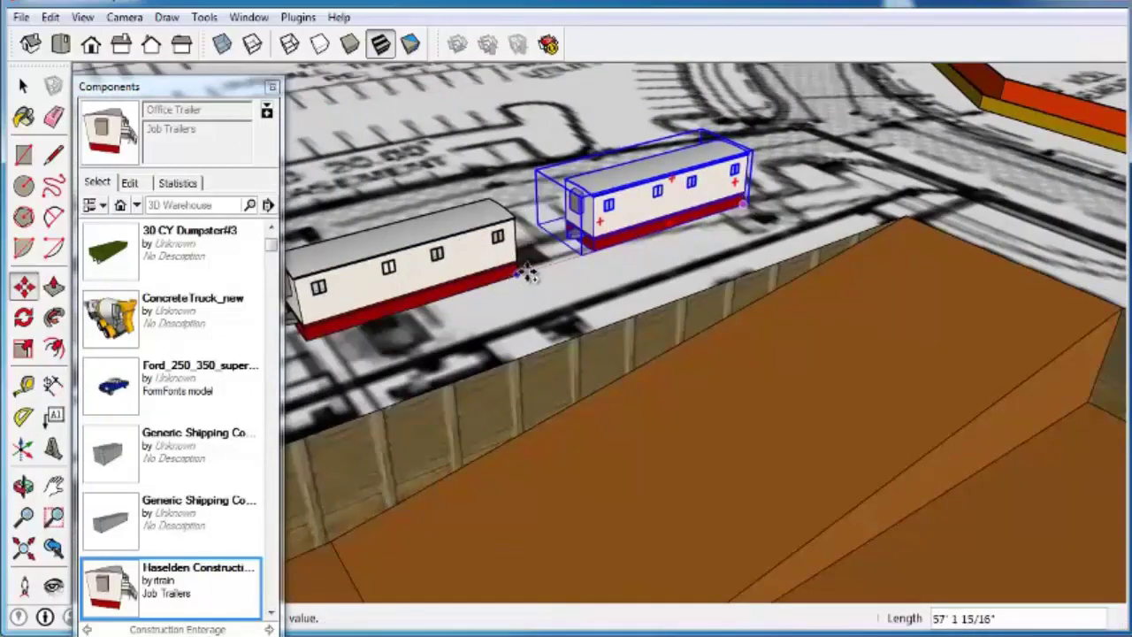
left_click(562, 263)
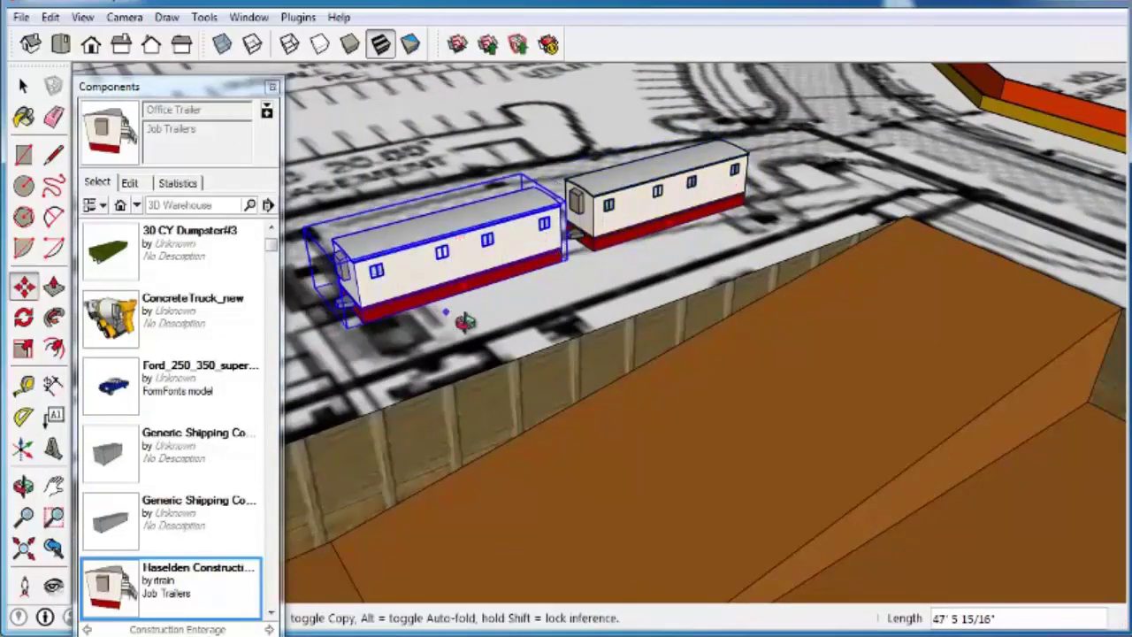
- Draw a rectangle about 125 by 55 feet along the pit side opposite the trailers and raise it about 7 feet
middle_click_drag(466, 325, 529, 555)
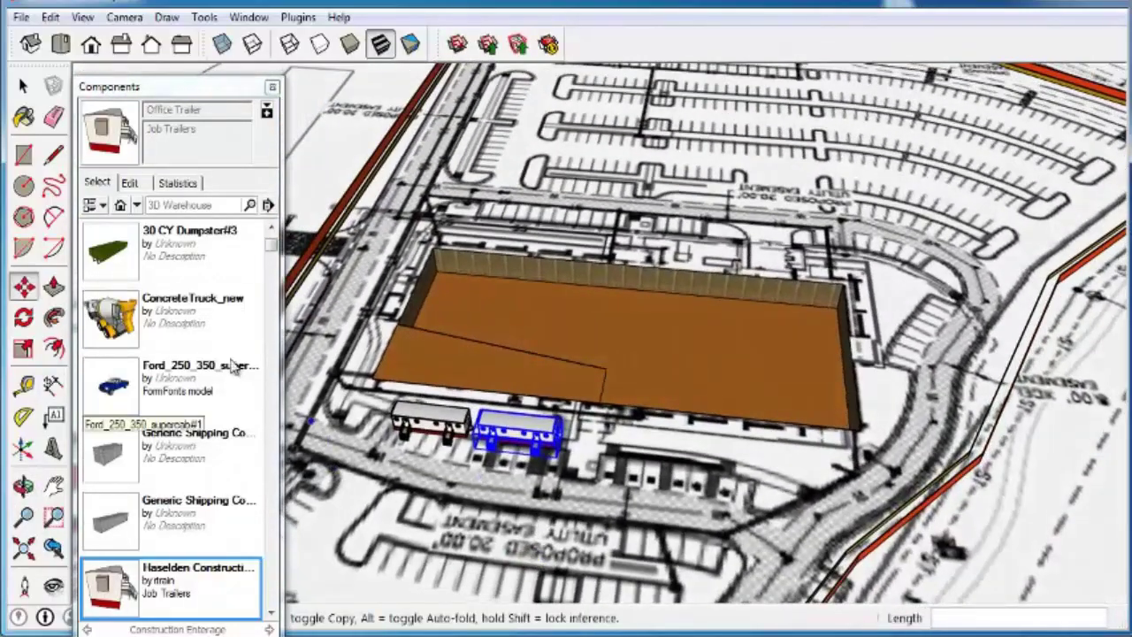
left_click(24, 155)
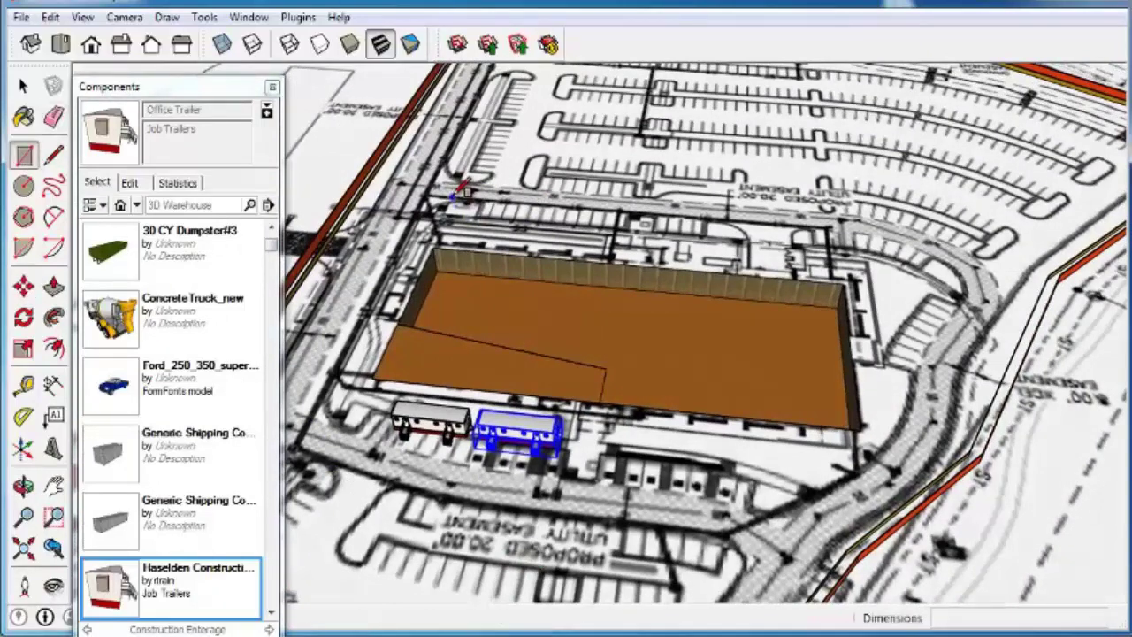
left_click(445, 192)
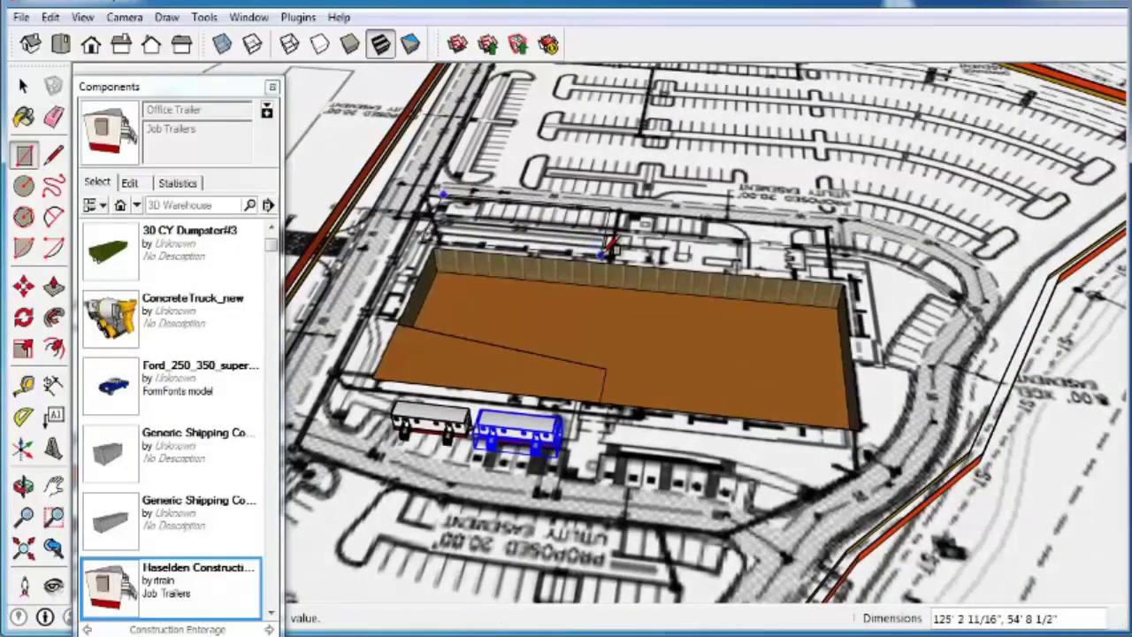
key("p")
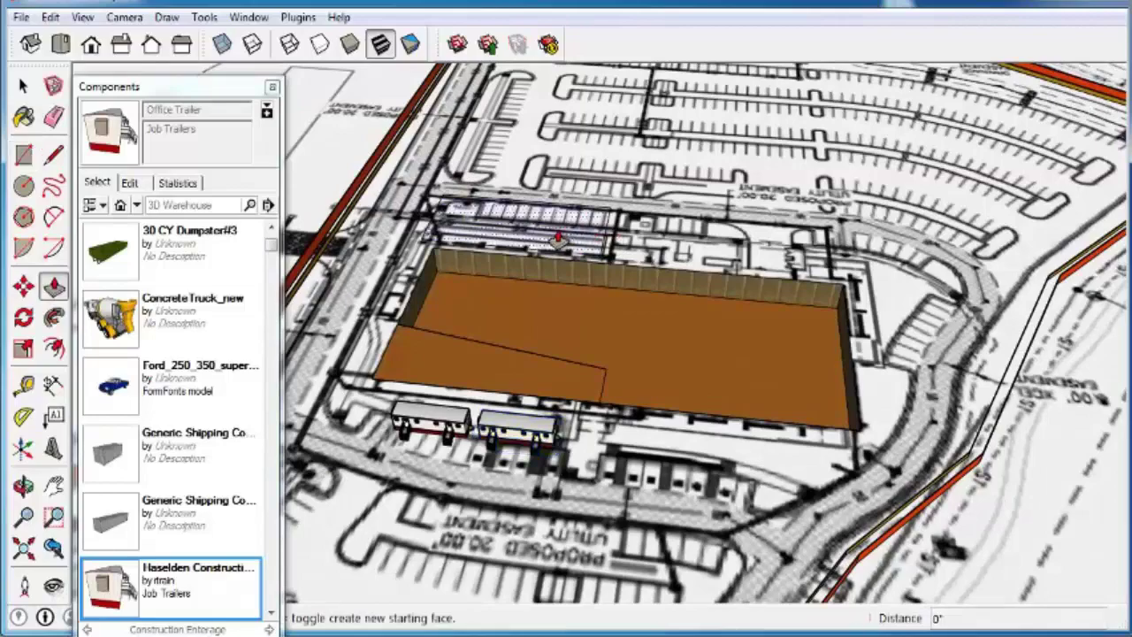
left_click(558, 239)
left_click(554, 233)
scroll(555, 232, "up", 3)
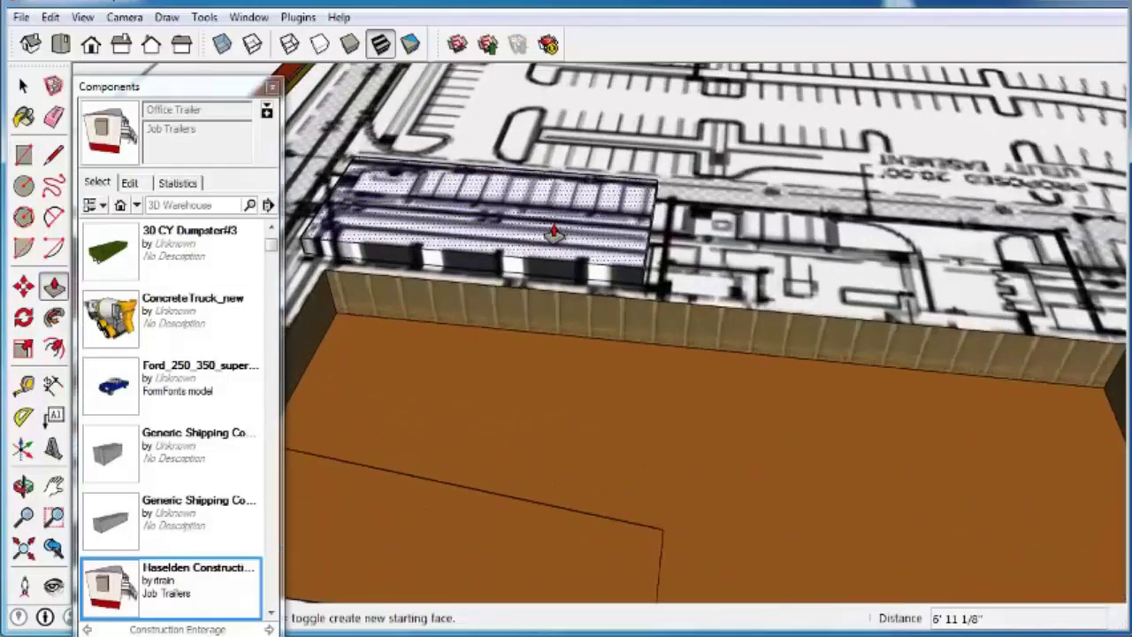
middle_click_drag(551, 233, 576, 215)
scroll(575, 214, "down", 4)
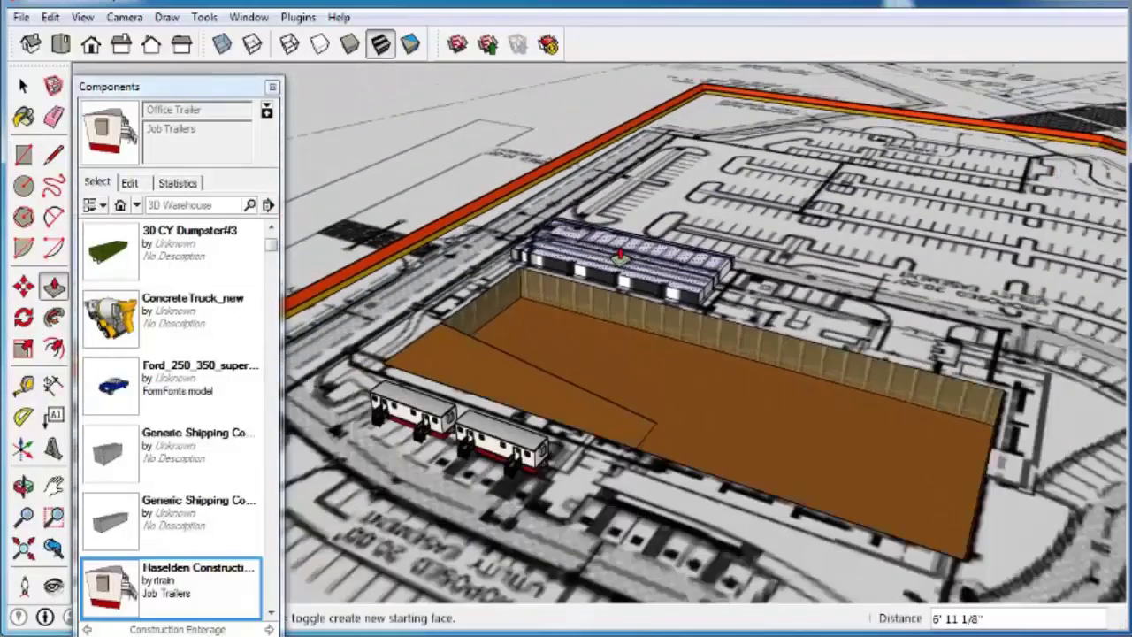
- Undo the raised block, its rectangle and both placed trailers
key("ctrl+z")
key("ctrl+z")
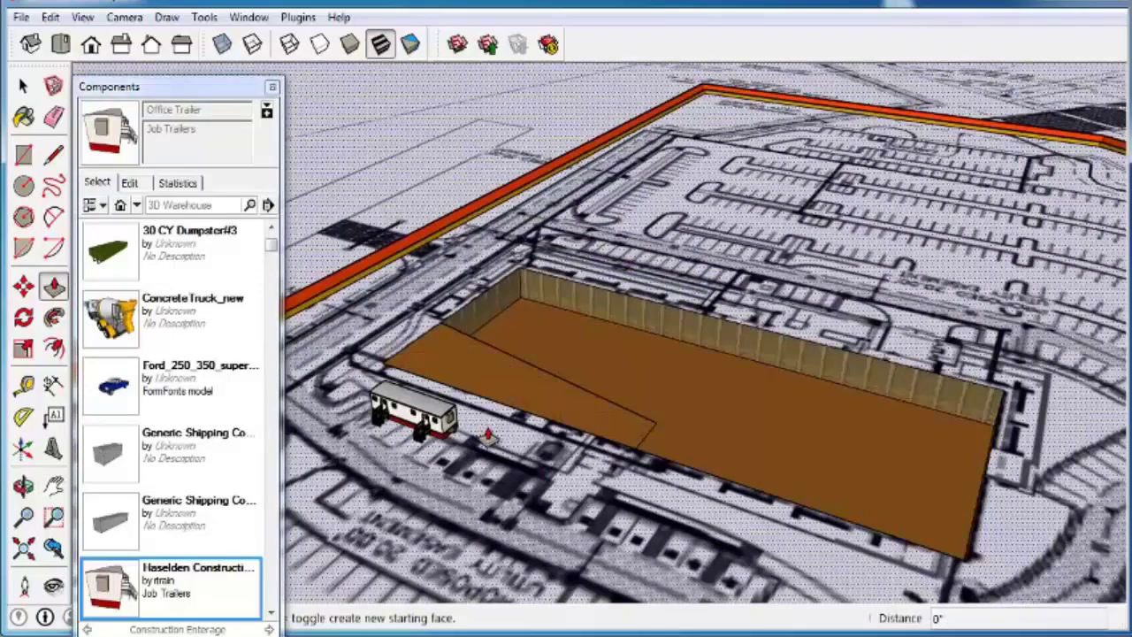
scroll(642, 392, "down", 6)
- Select the whole site plan together with the pit and make it a group
key("space")
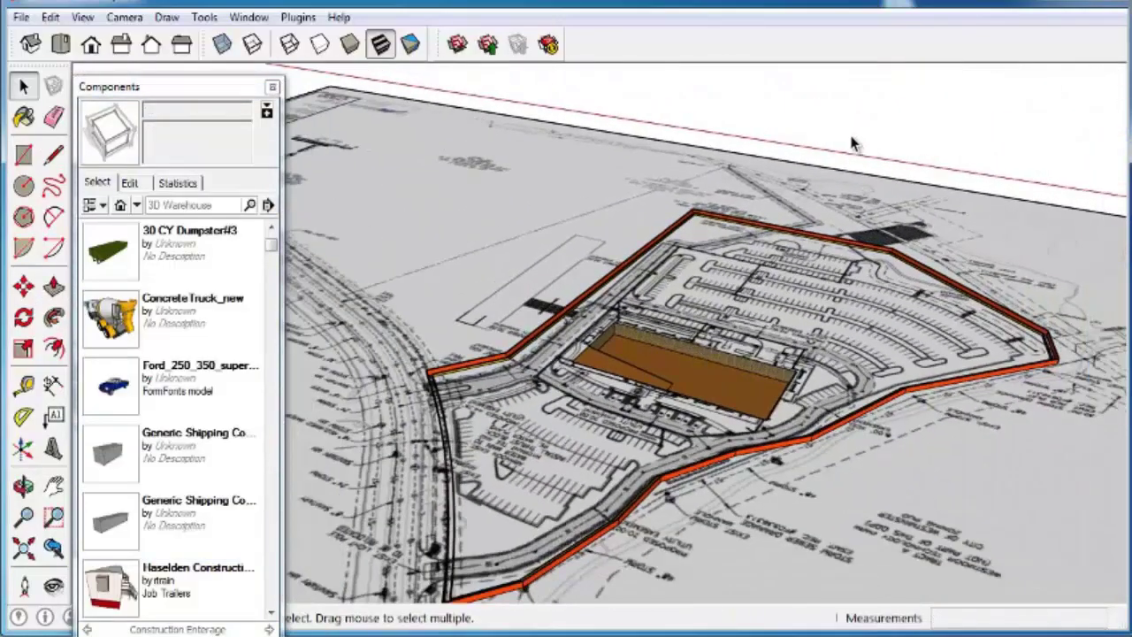
scroll(853, 144, "down", 5)
scroll(531, 235, "up", 2)
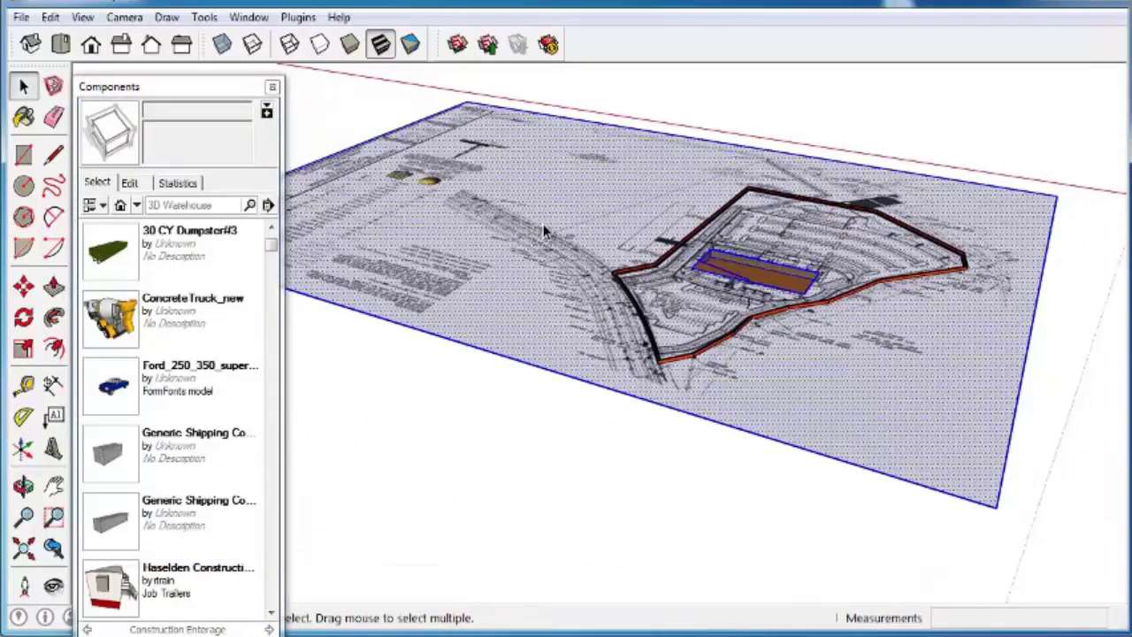
right_click(543, 223)
left_click(639, 385)
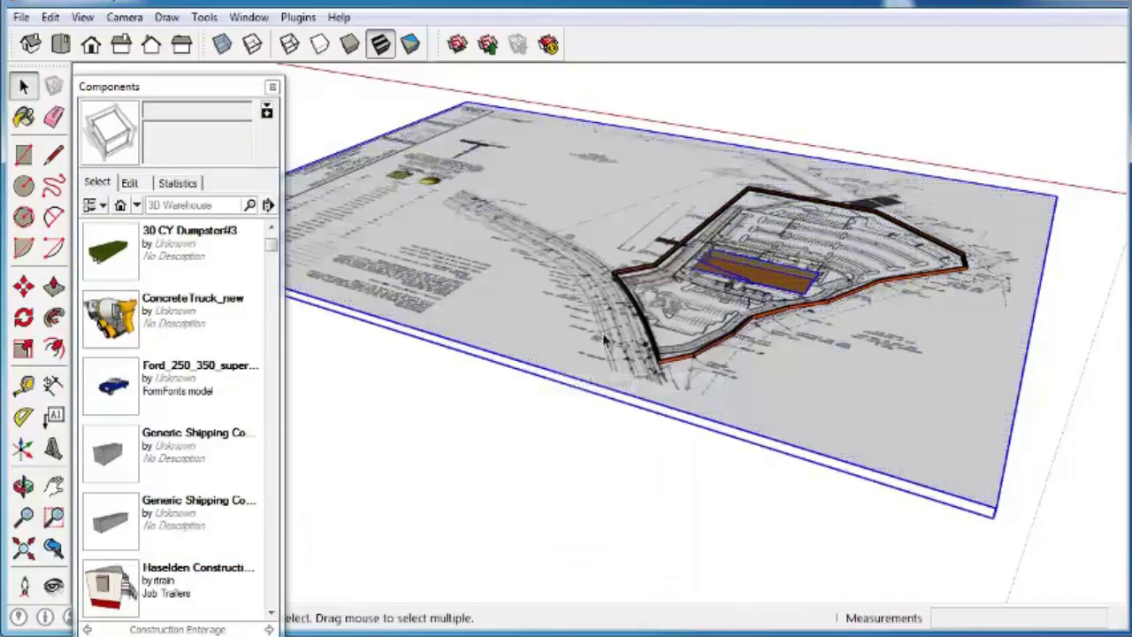
scroll(551, 431, "up", 5)
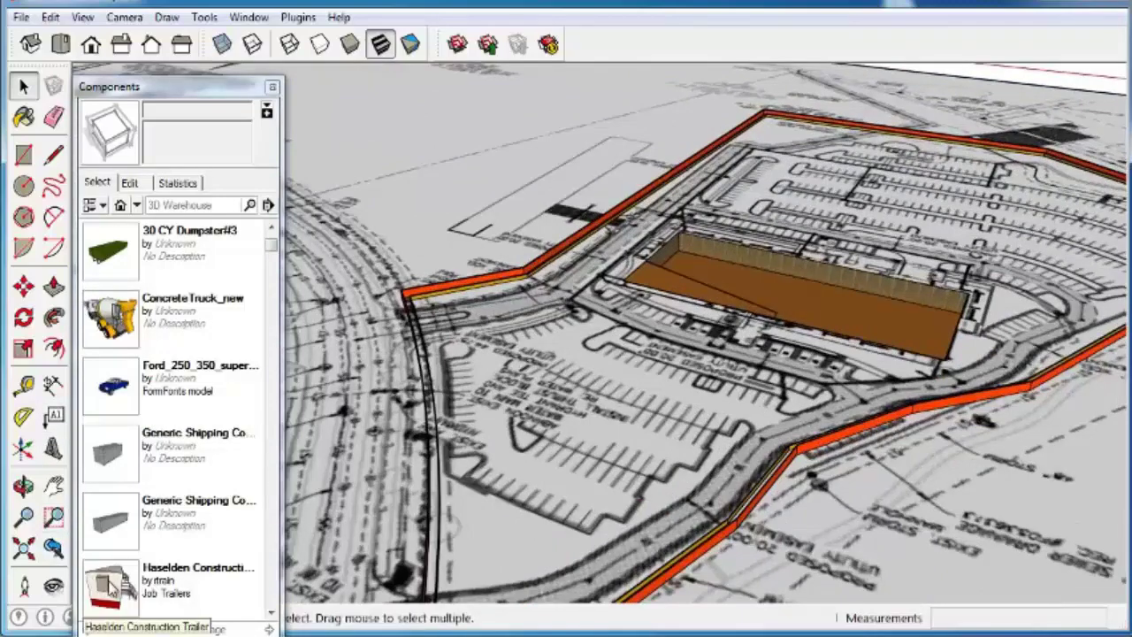
- Place a Haselden Construction Trailer on the grouped site plan between the pit's ramp and the adjacent road
left_click(110, 588)
left_click(611, 323)
scroll(611, 324, "up", 4)
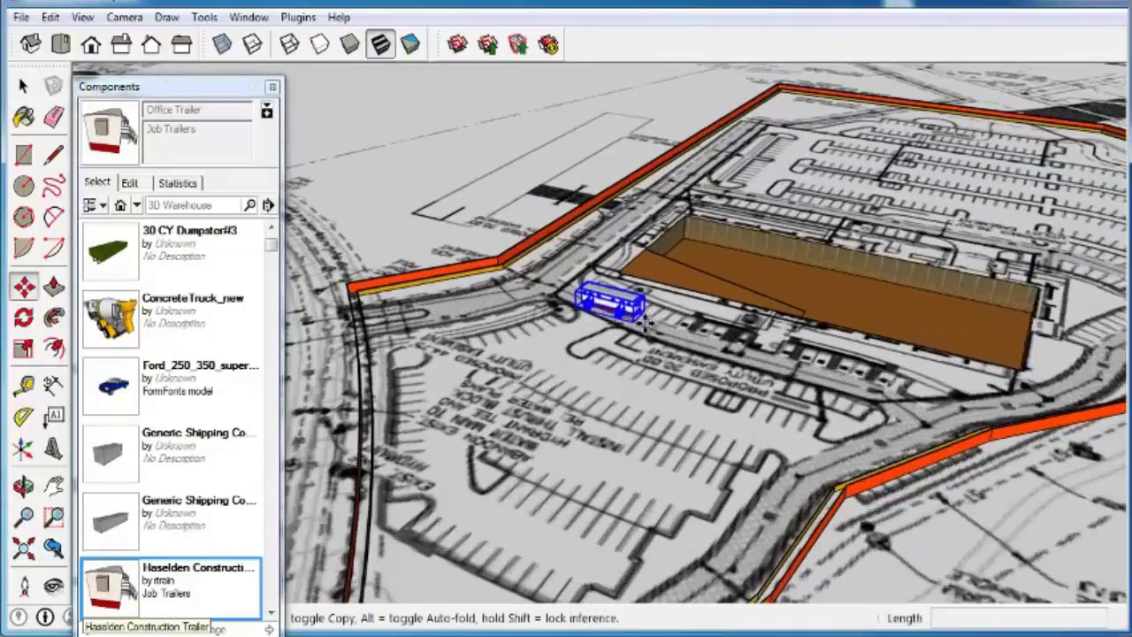
scroll(610, 324, "up", 2)
- Copy the office trailer twice along the pit, spaced about 48 feet apart, to form a row of three
left_click(522, 310, "ctrl")
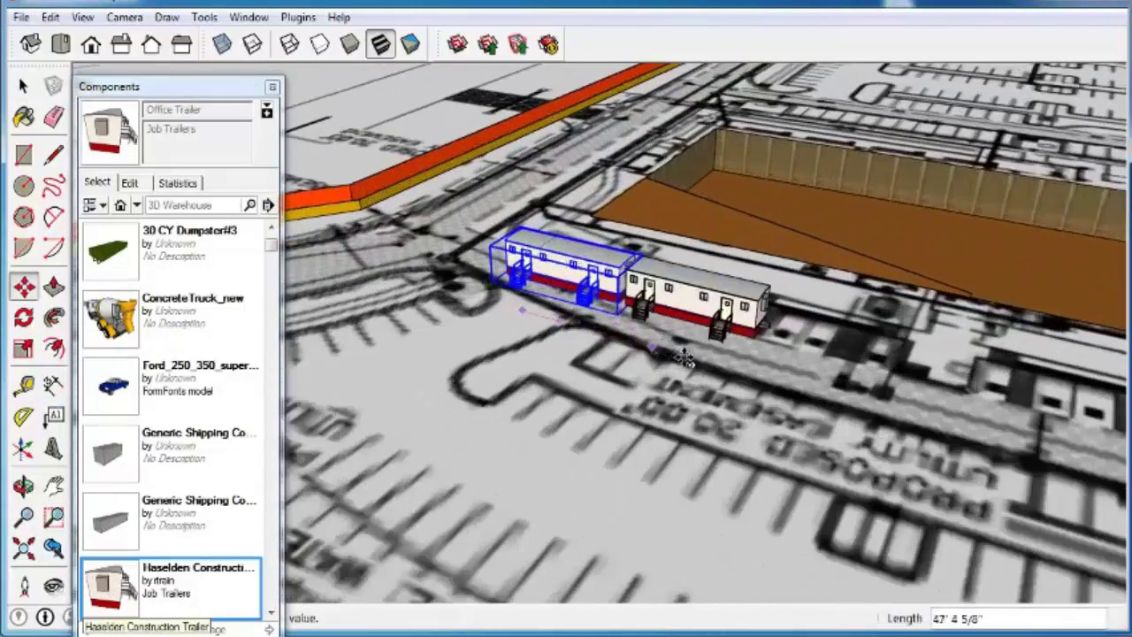
left_click(659, 355)
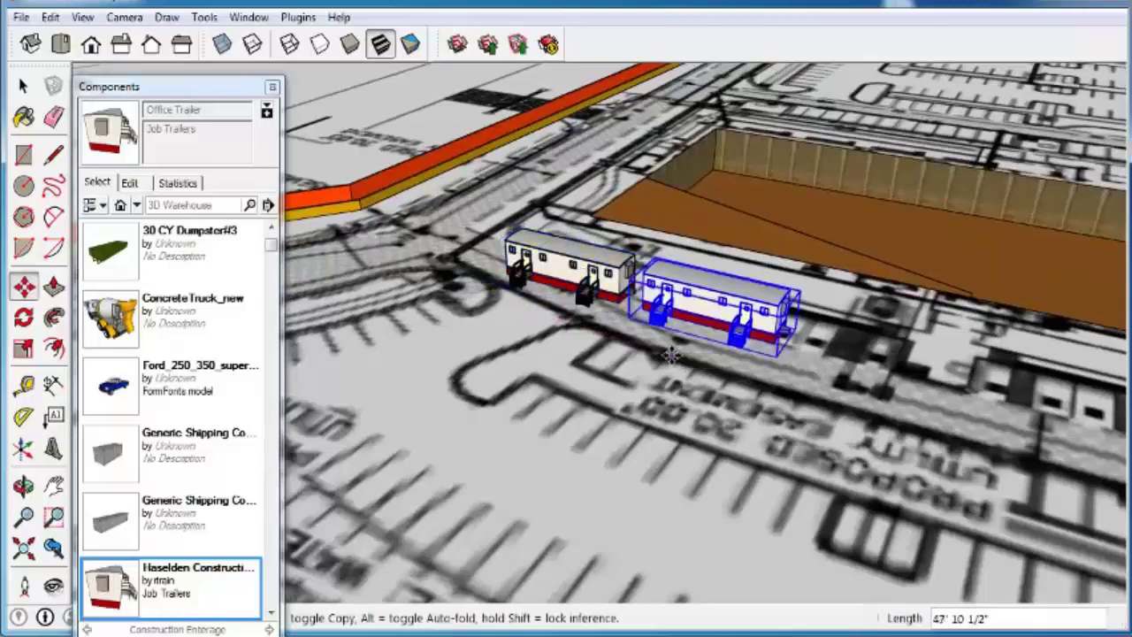
left_click(657, 357, "ctrl")
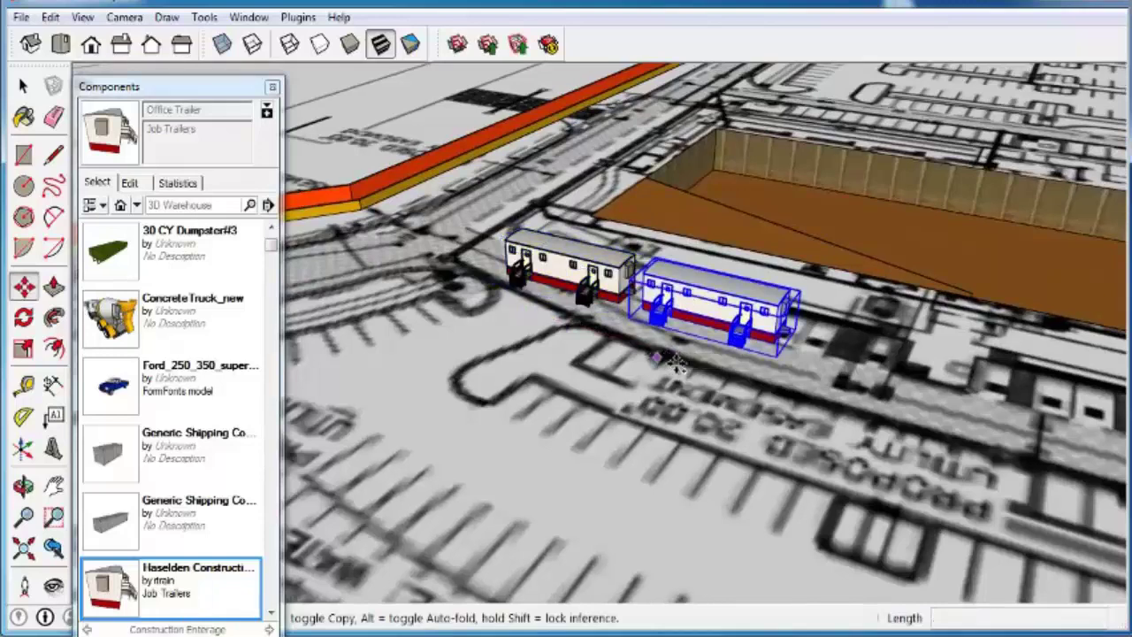
left_click(834, 416)
scroll(717, 392, "up", 3)
scroll(717, 392, "down", 3)
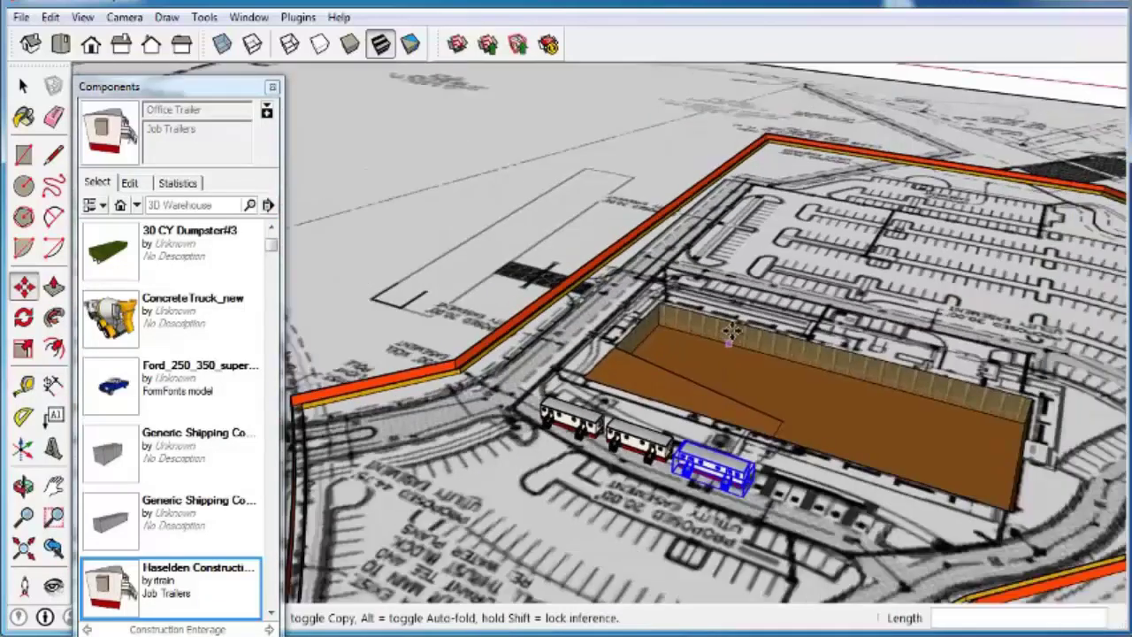
scroll(719, 392, "up", 2)
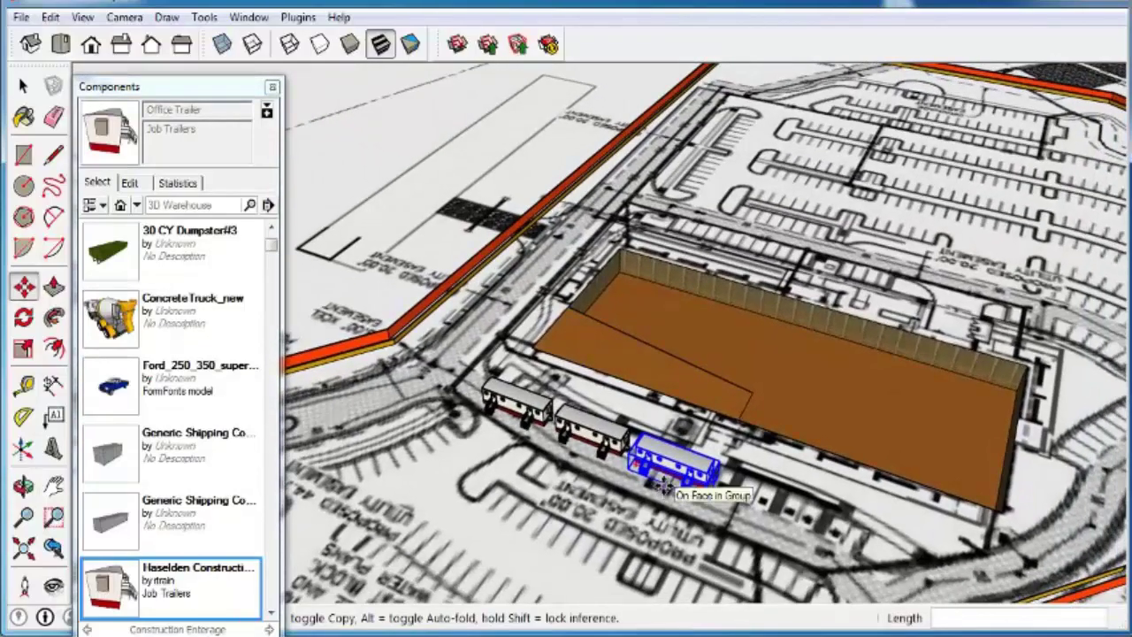
- Draw a rectangle about 270 by 50 feet along the long pit side opposite the trailers
left_click(24, 155)
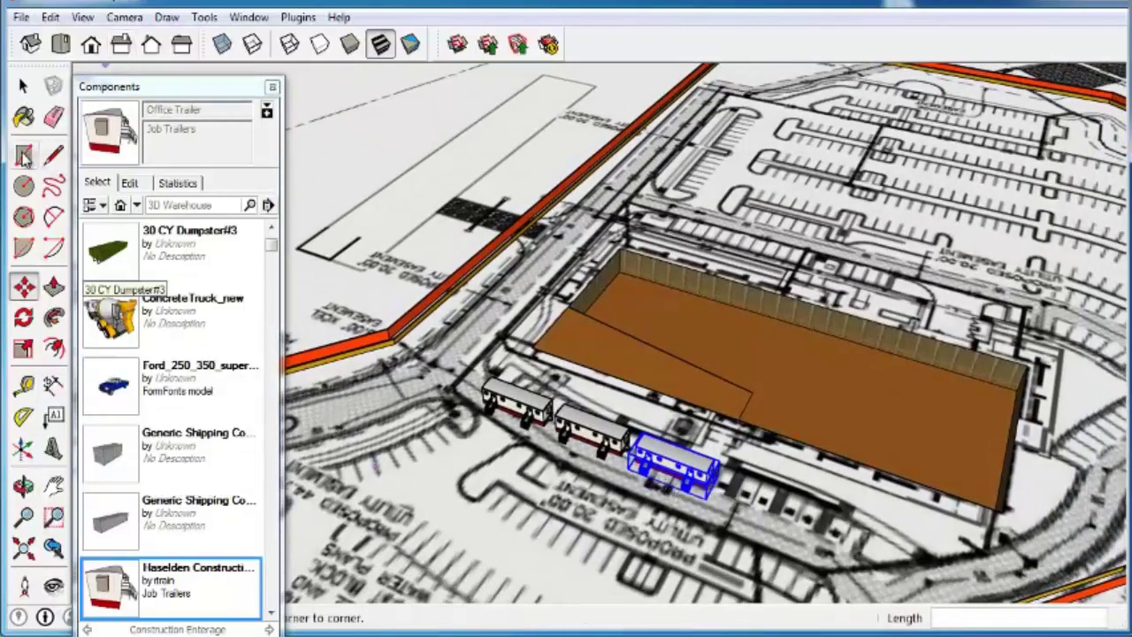
left_click(658, 210)
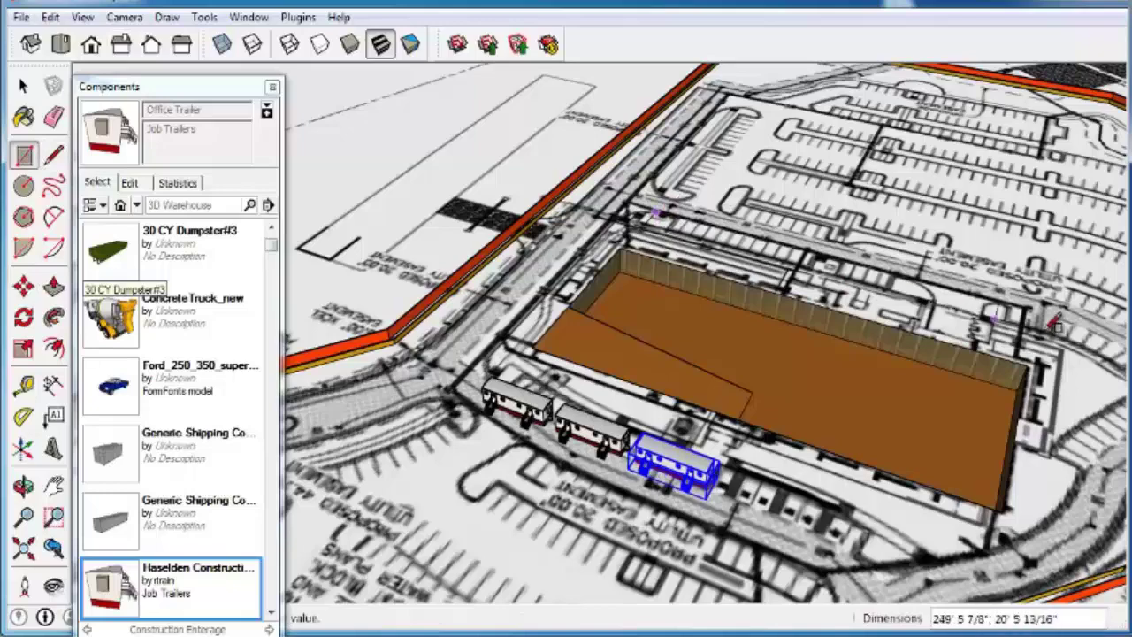
left_click(1028, 347)
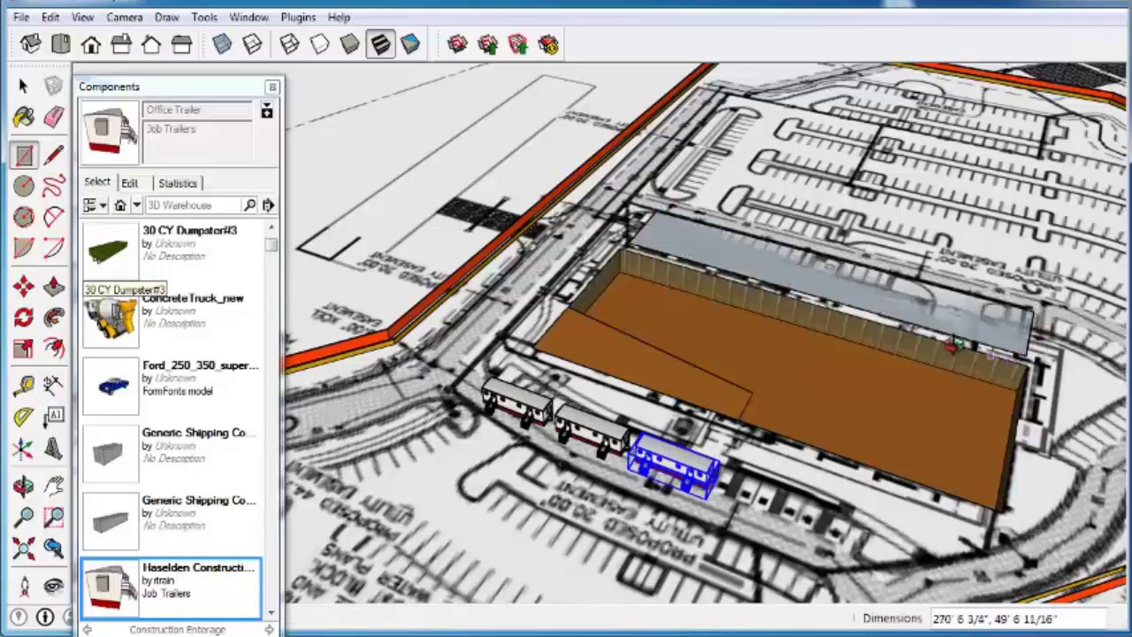
scroll(796, 323, "up", 5)
- Push/pull the new rectangle up by 1 to make a thin slab
key("p")
left_click(791, 332)
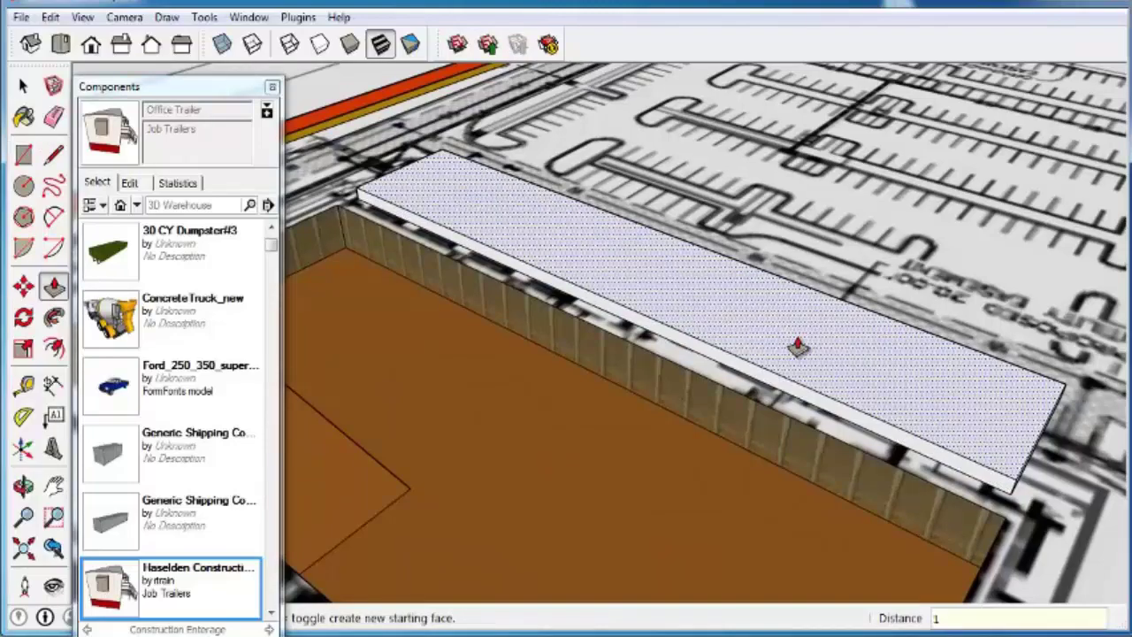
type("1")
key("Return")
key("space")
- Select the thin rectangular slab beside the pit and make it a group
middle_click_drag(789, 415, 115, 382)
middle_click_drag(970, 468, 934, 534)
scroll(932, 535, "down", 5)
middle_click_drag(562, 456, 619, 423)
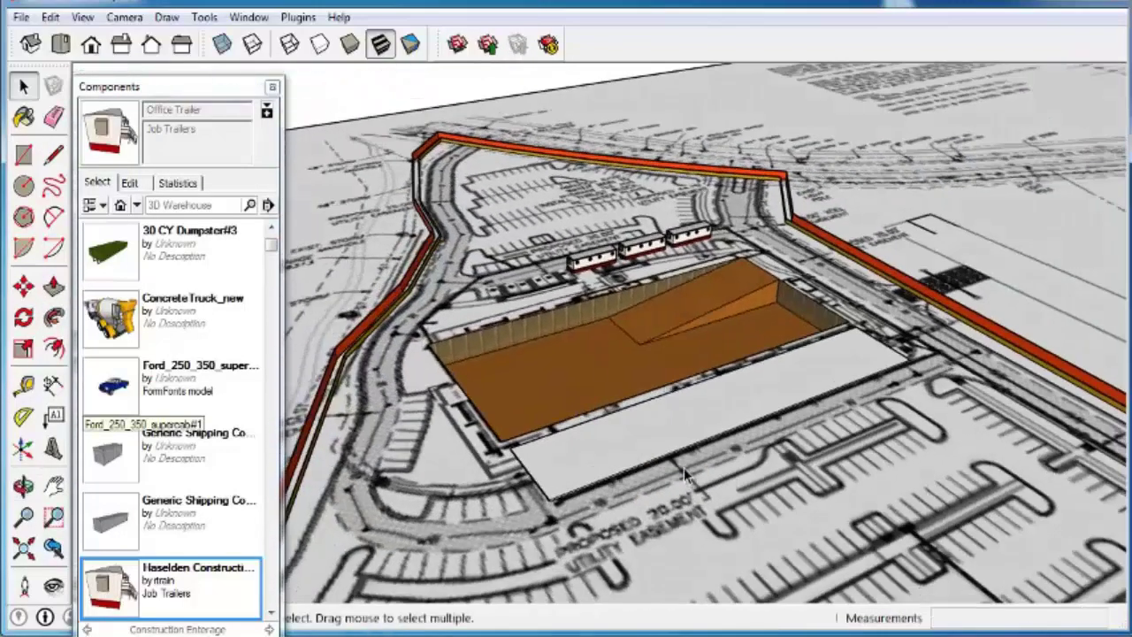
left_click(618, 424)
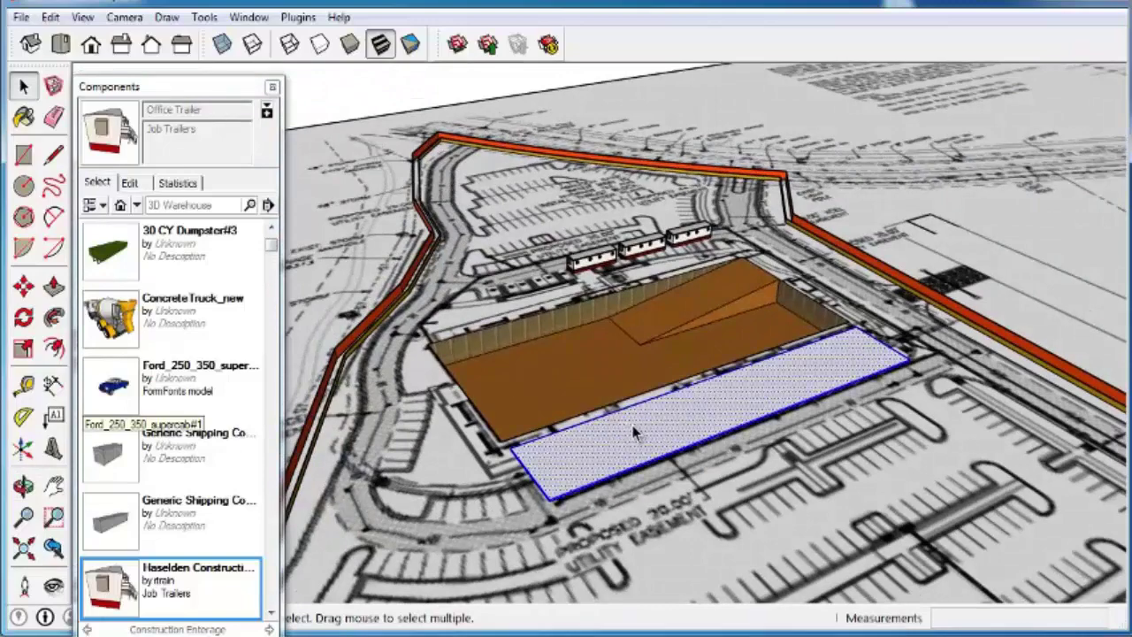
right_click(635, 432)
left_click(707, 115)
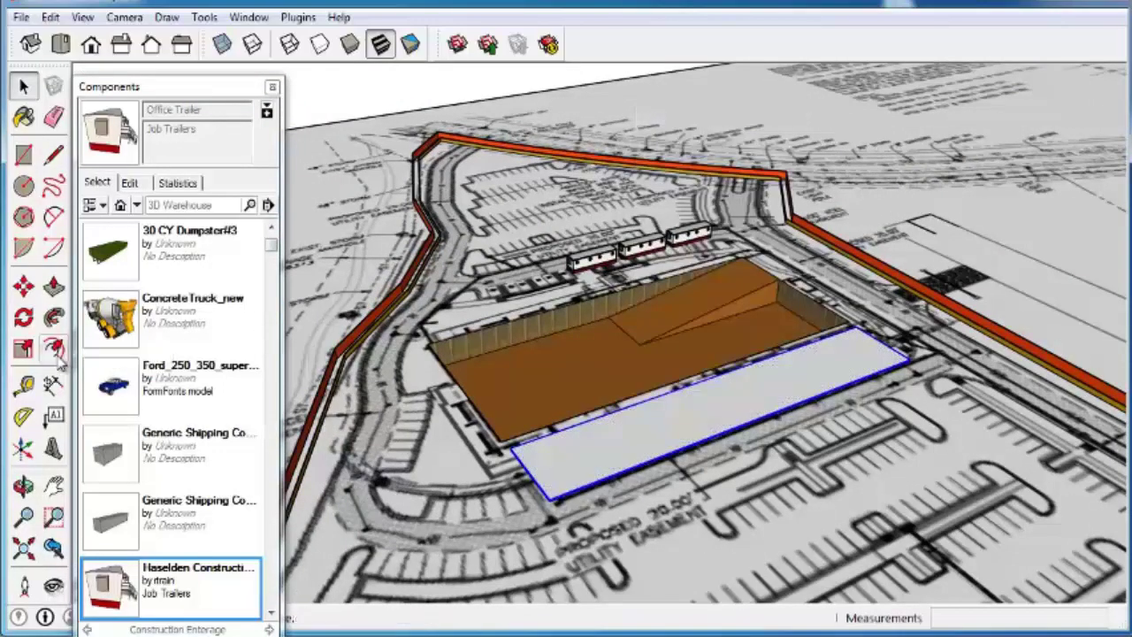
- Paint the slab group beside the pit with the dark red Color_B11 material
left_click(23, 116)
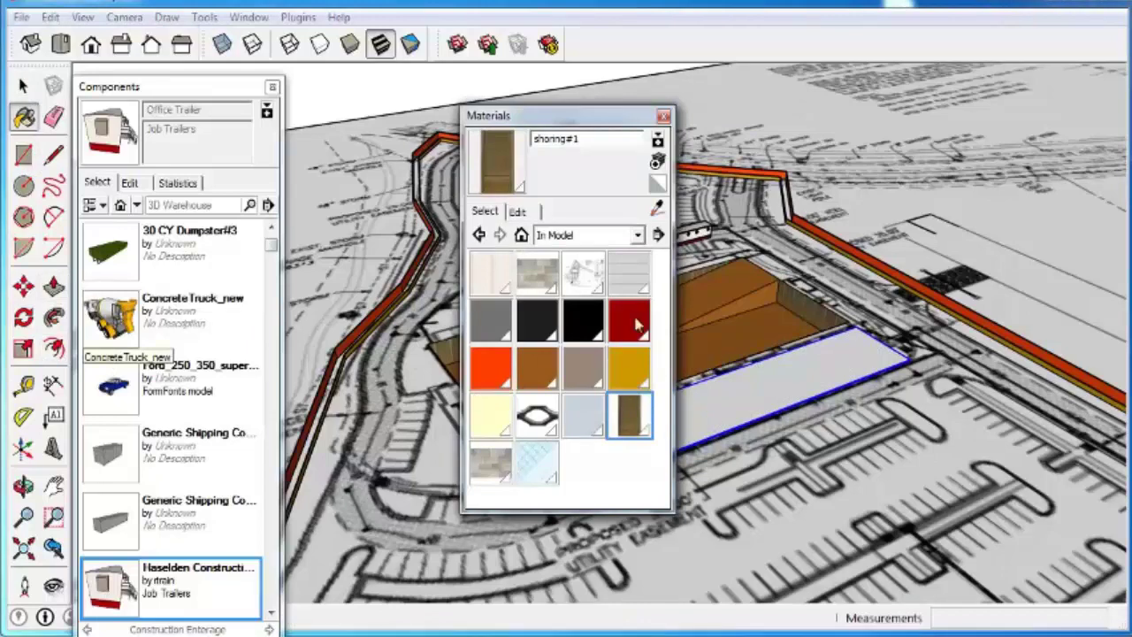
left_click(571, 235)
left_click(565, 344)
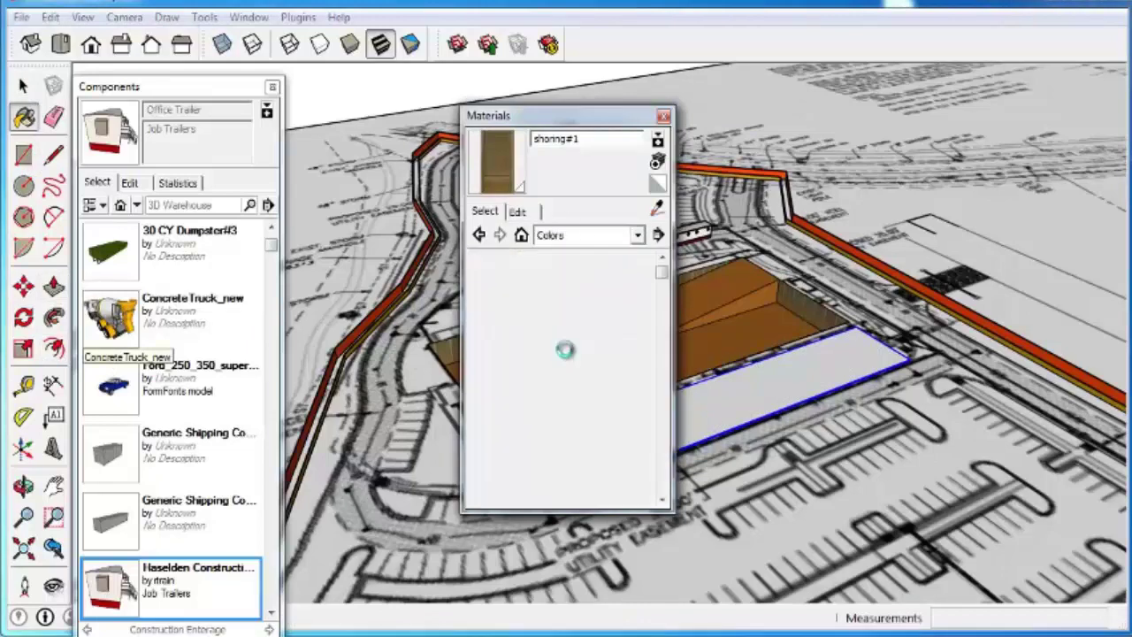
left_click_drag(665, 284, 662, 303)
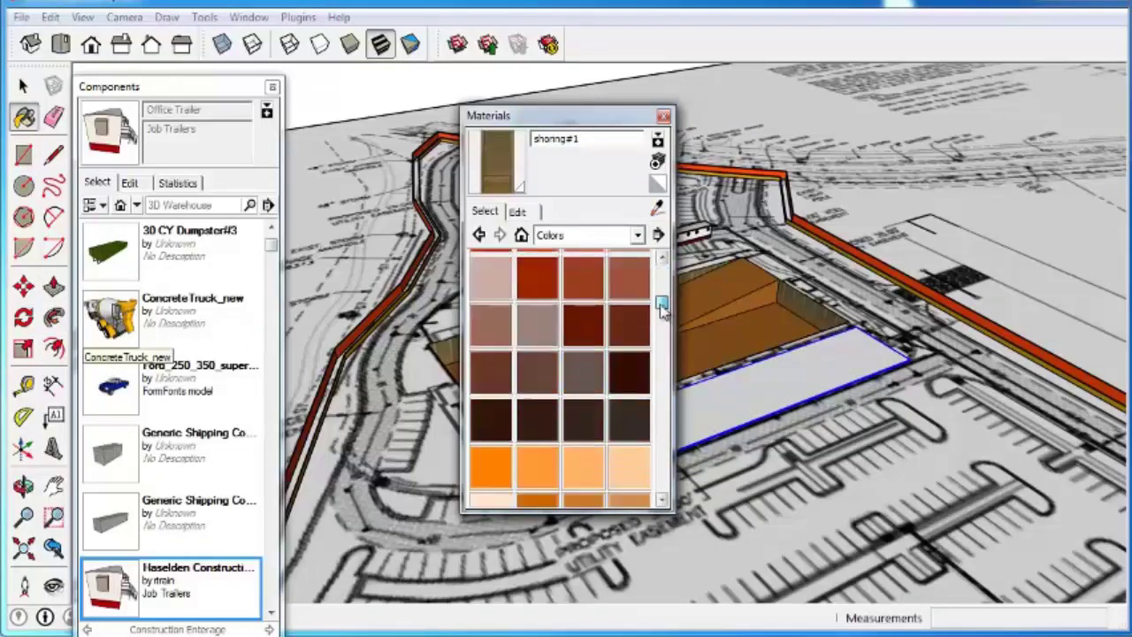
left_click_drag(599, 122, 320, 86)
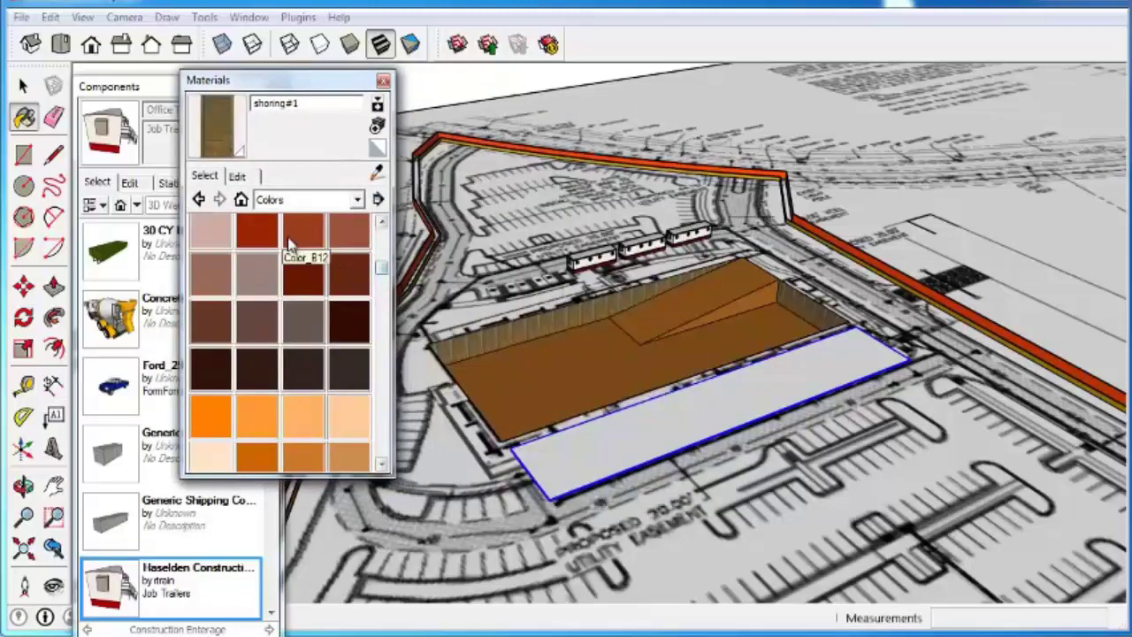
left_click(257, 232)
left_click(646, 449)
scroll(705, 433, "up", 2)
key("space")
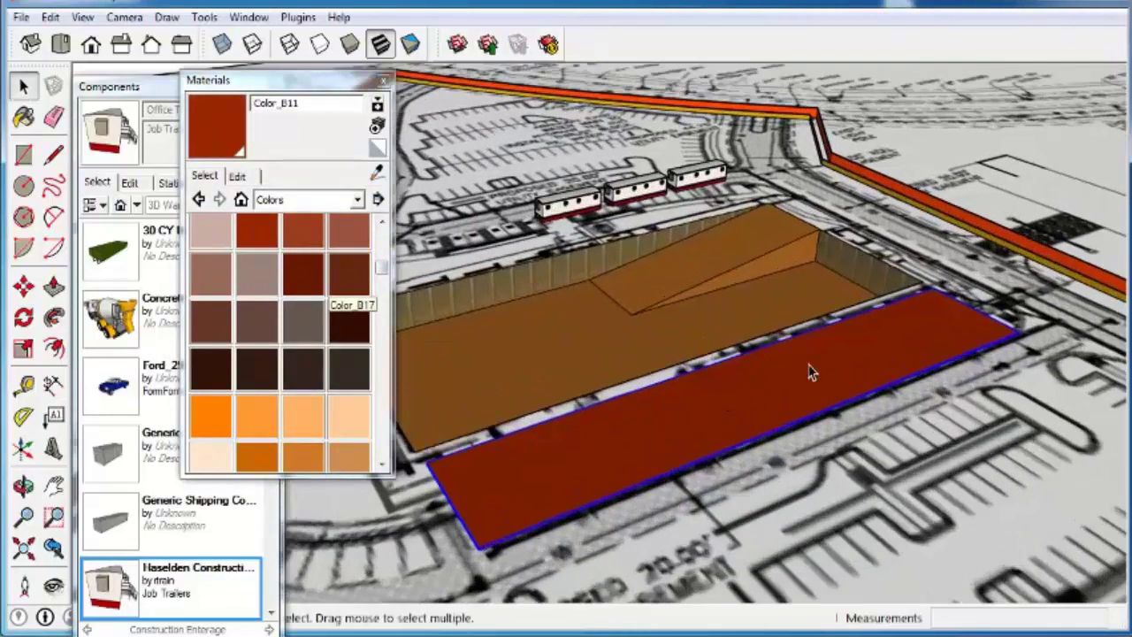
scroll(812, 361, "down", 2)
middle_click_drag(811, 355, 801, 336)
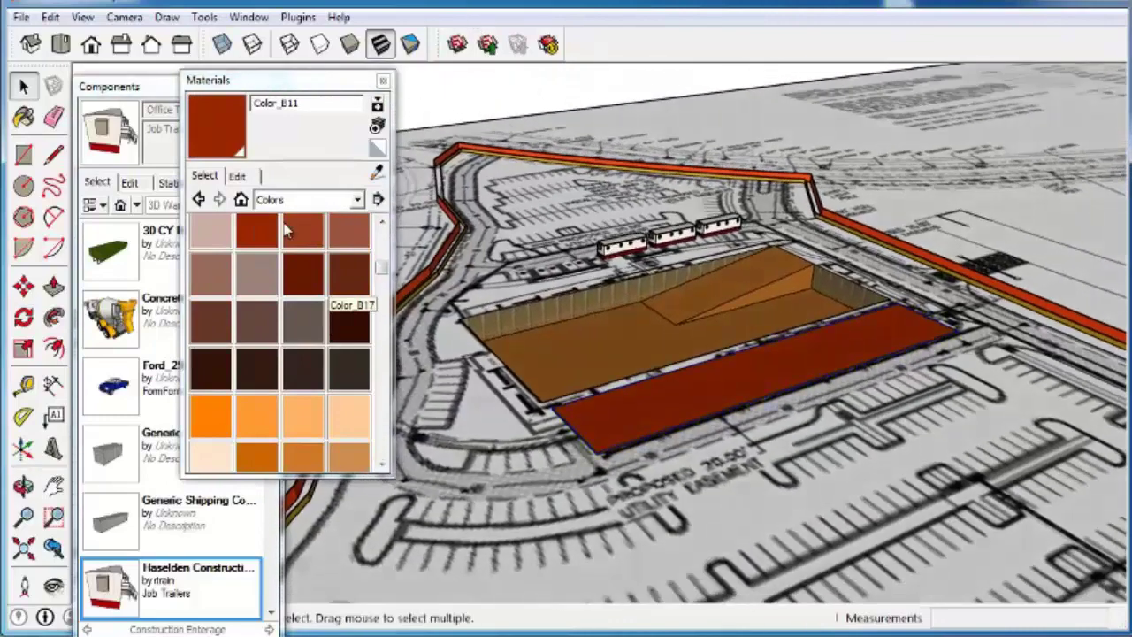
left_click(333, 81)
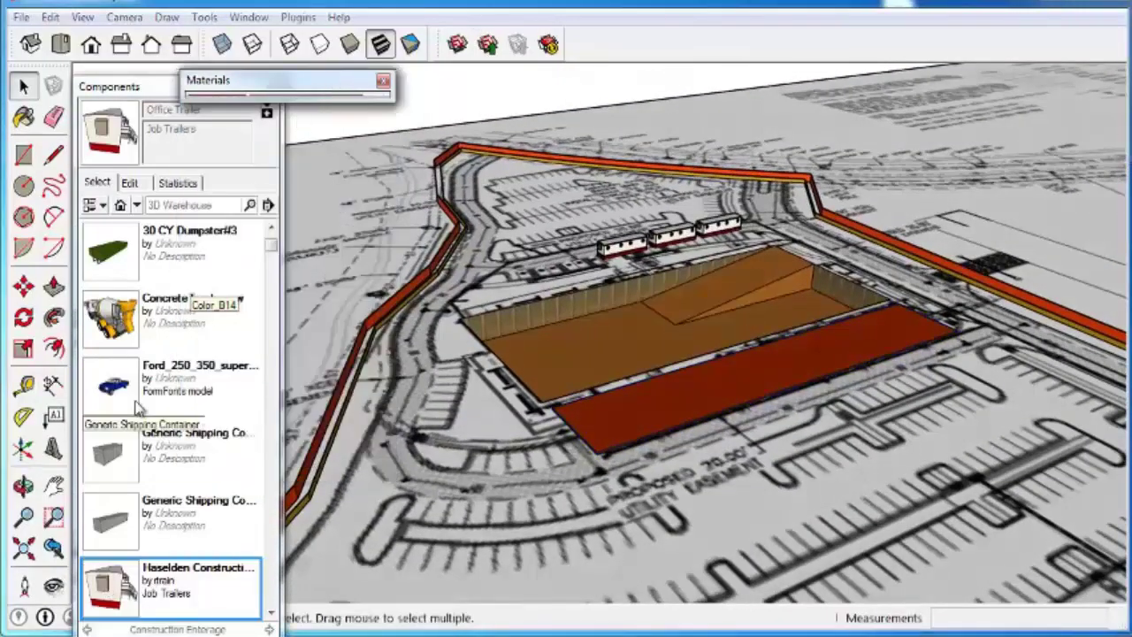
- Insert the LIEBHERR SH 825 Crawler Crane component near the pit edge of the red slab
left_click_drag(159, 87, 548, 36)
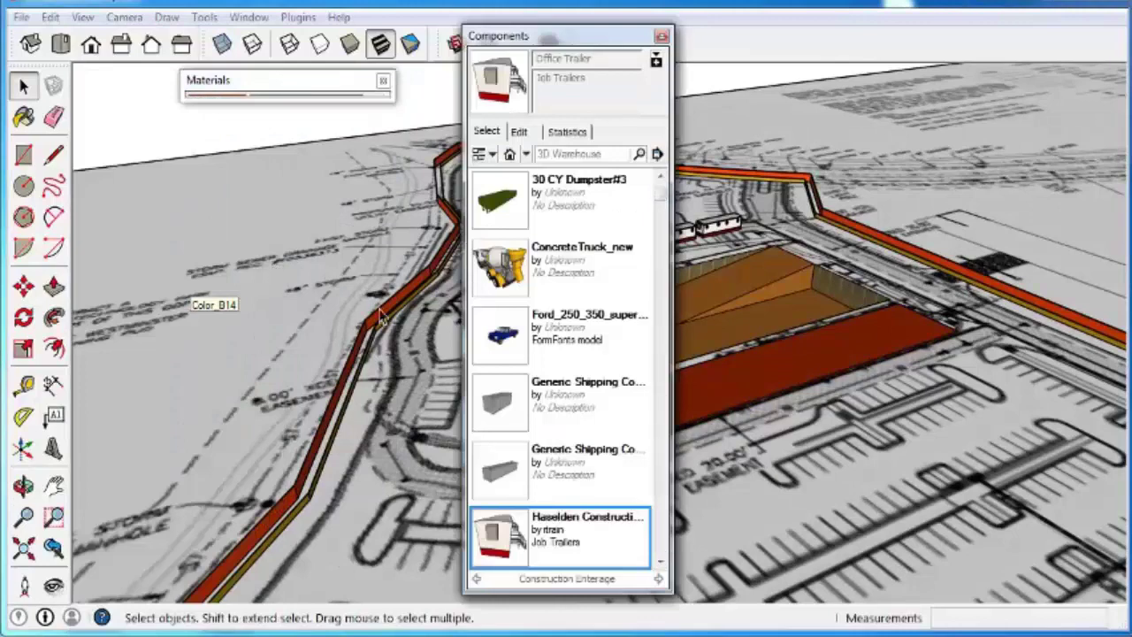
left_click_drag(662, 199, 617, 377)
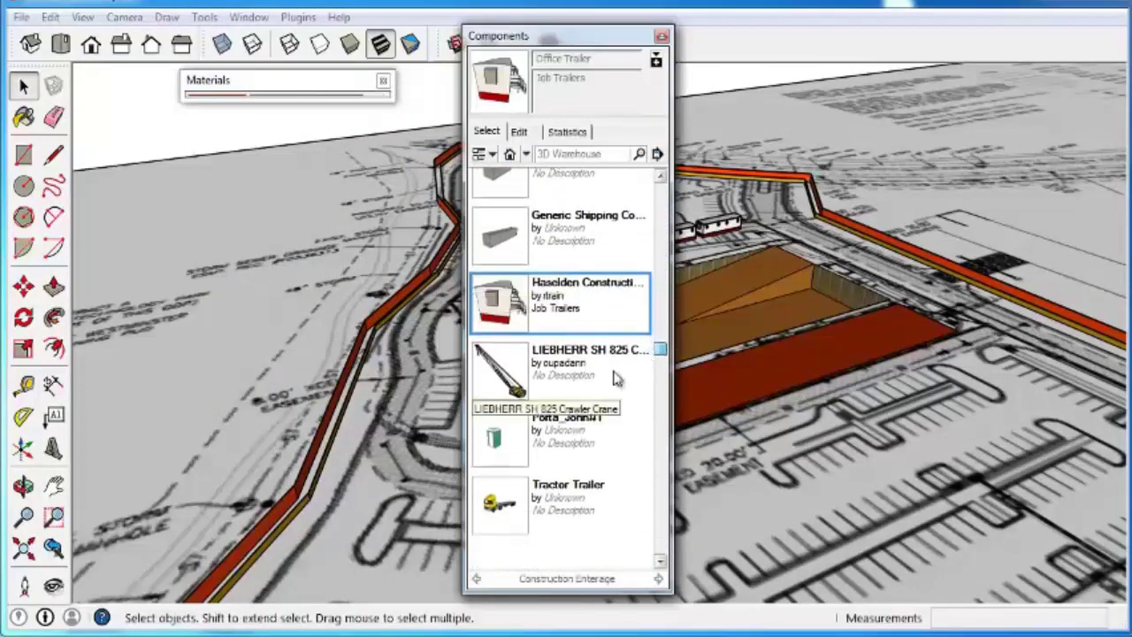
left_click(529, 386)
left_click(767, 393)
mouse_move(808, 402)
middle_mouse_down()
mouse_move(834, 463)
mouse_move(804, 423)
middle_mouse_up()
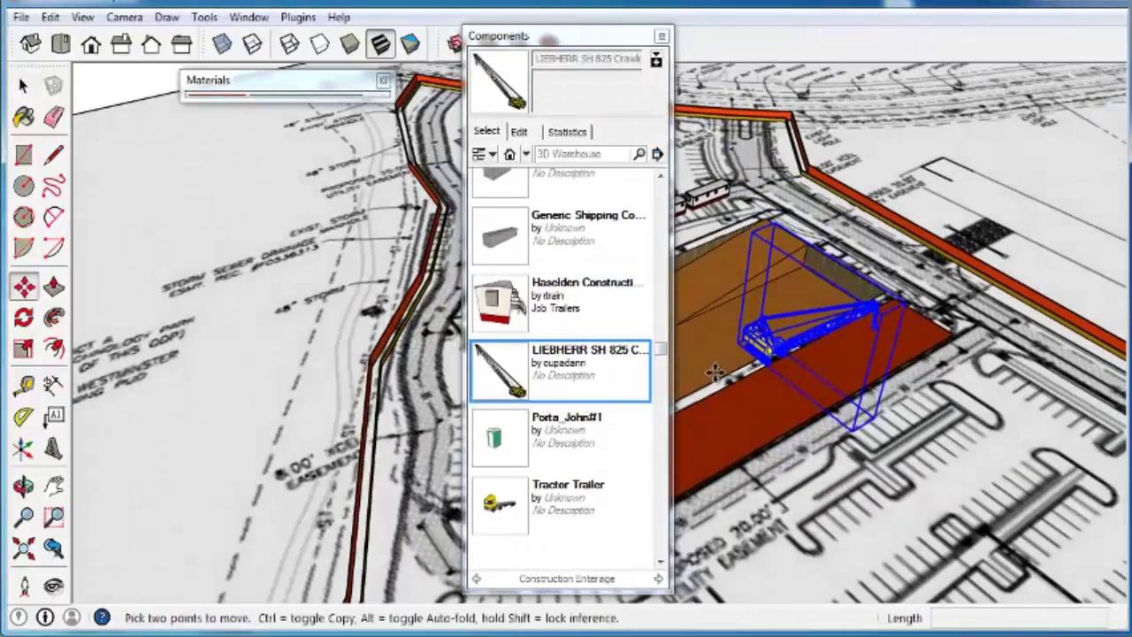
- Move the crawler crane about 49 feet so its tracks stand on the far part of the red slab
scroll(755, 355, "up", 3)
left_click(756, 354)
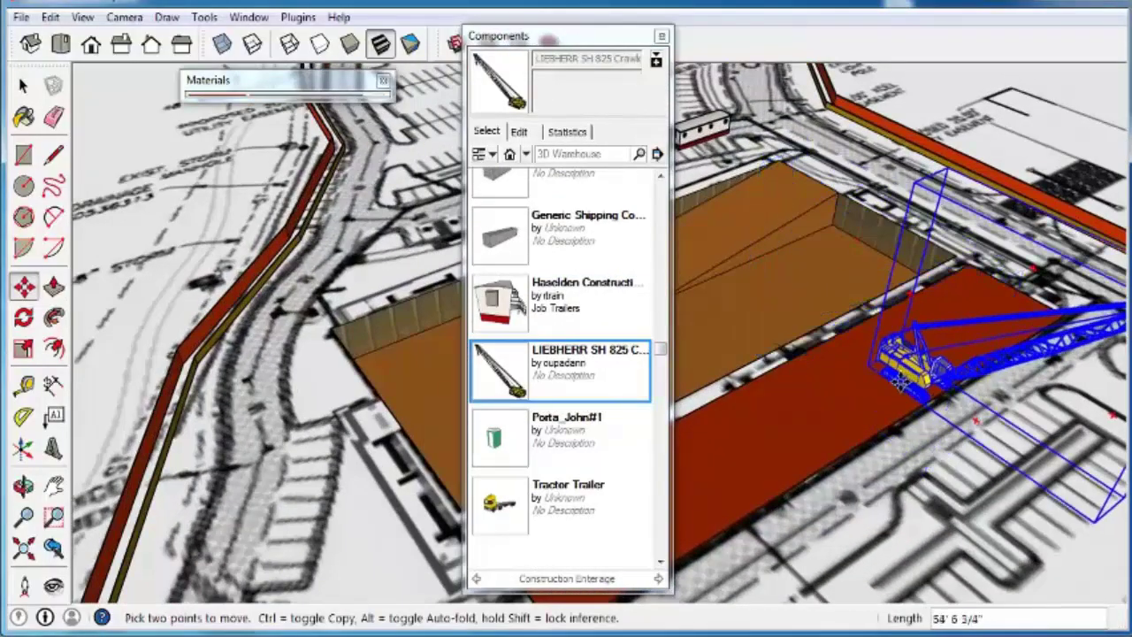
left_click(885, 362)
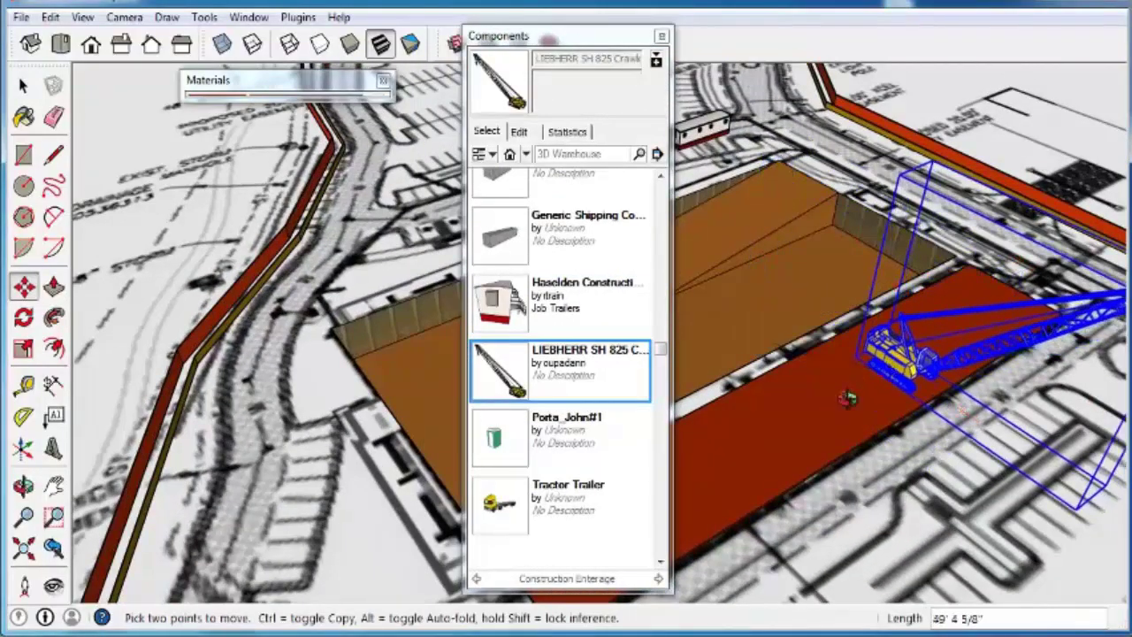
middle_click_drag(847, 398, 748, 430)
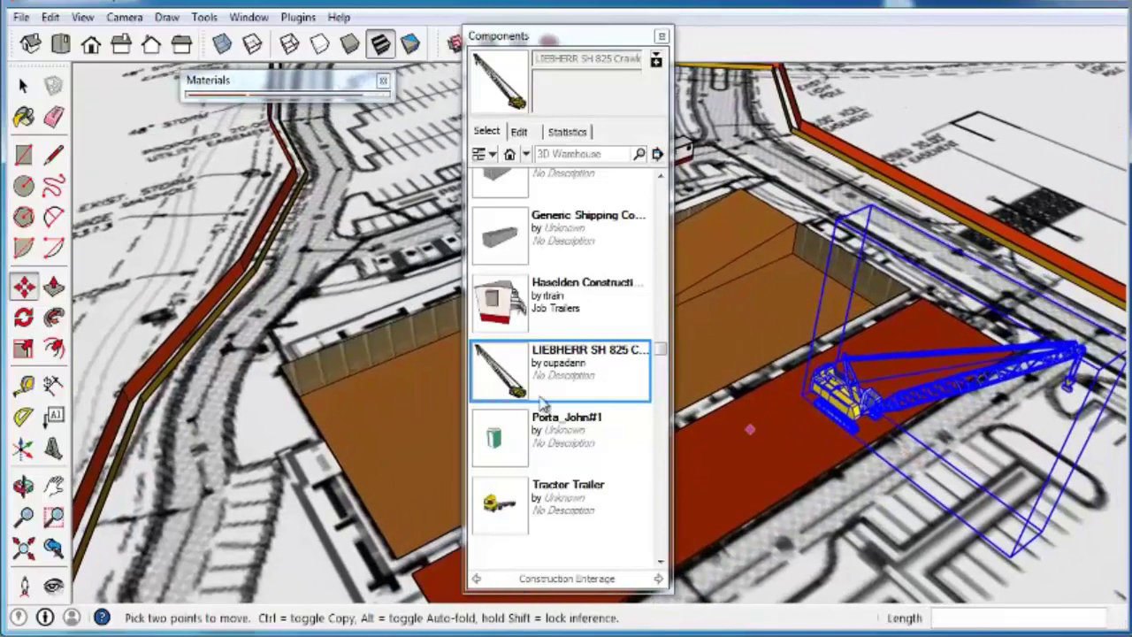
- Rotate the crawler crane about 178 degrees so its boom reaches over the pit
left_click(24, 319)
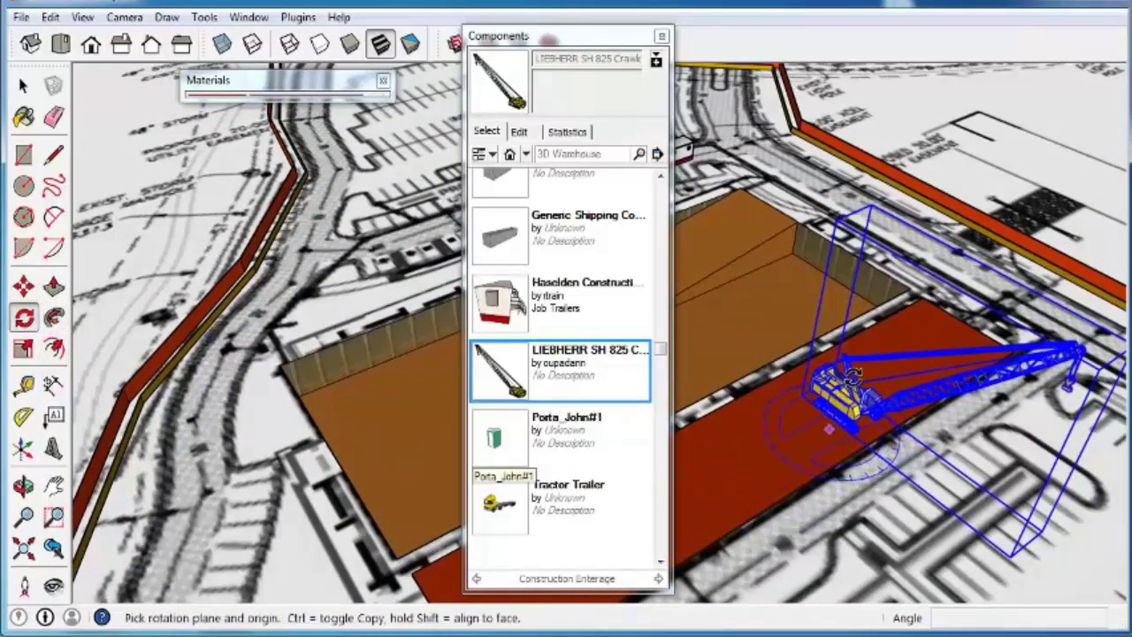
left_click_drag(849, 360, 909, 380)
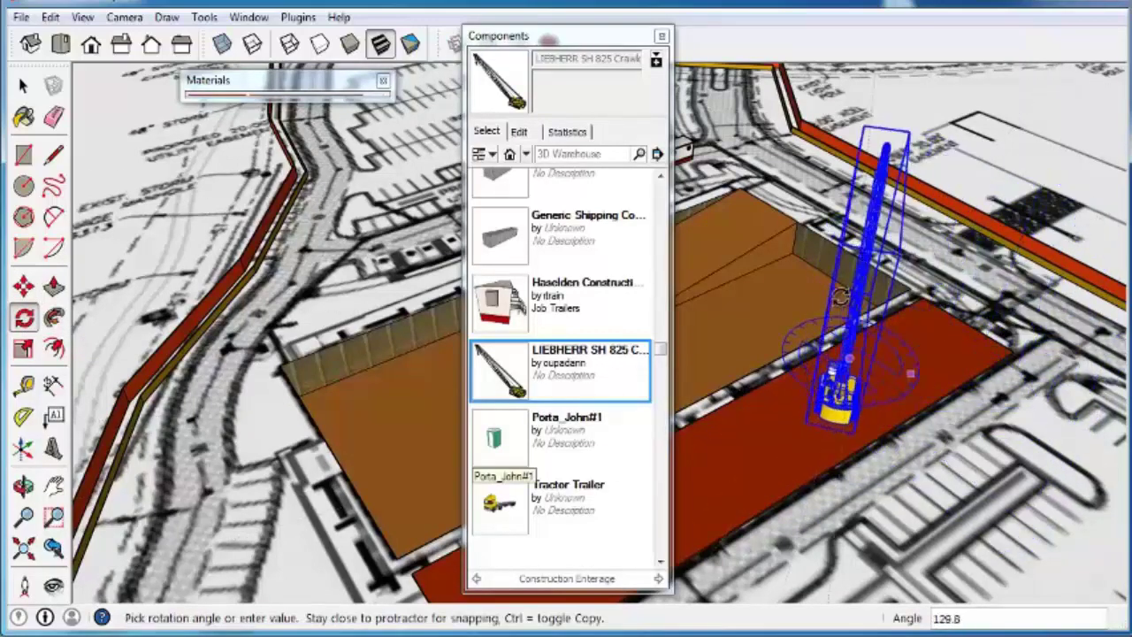
left_click_drag(801, 302, 781, 317)
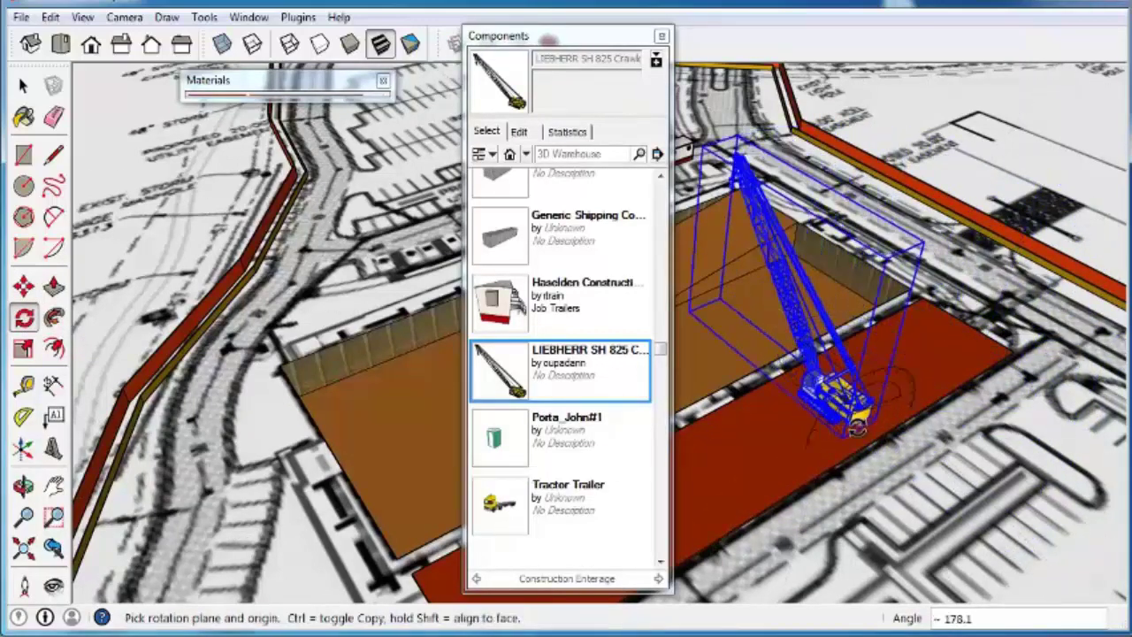
middle_click_drag(782, 317, 885, 371)
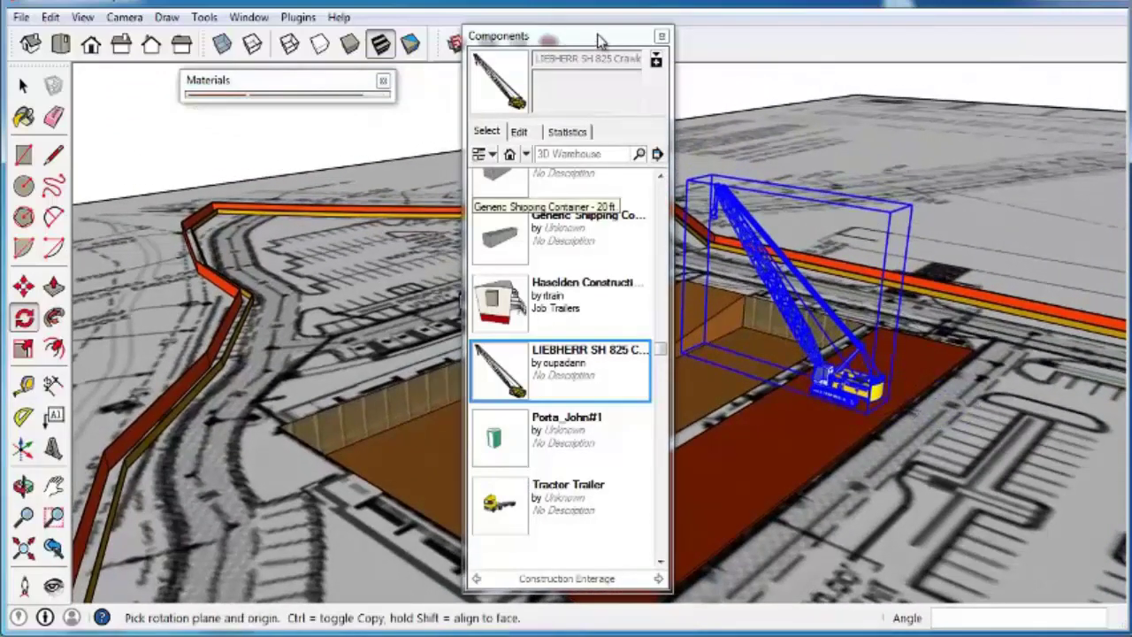
left_click_drag(601, 37, 301, 54)
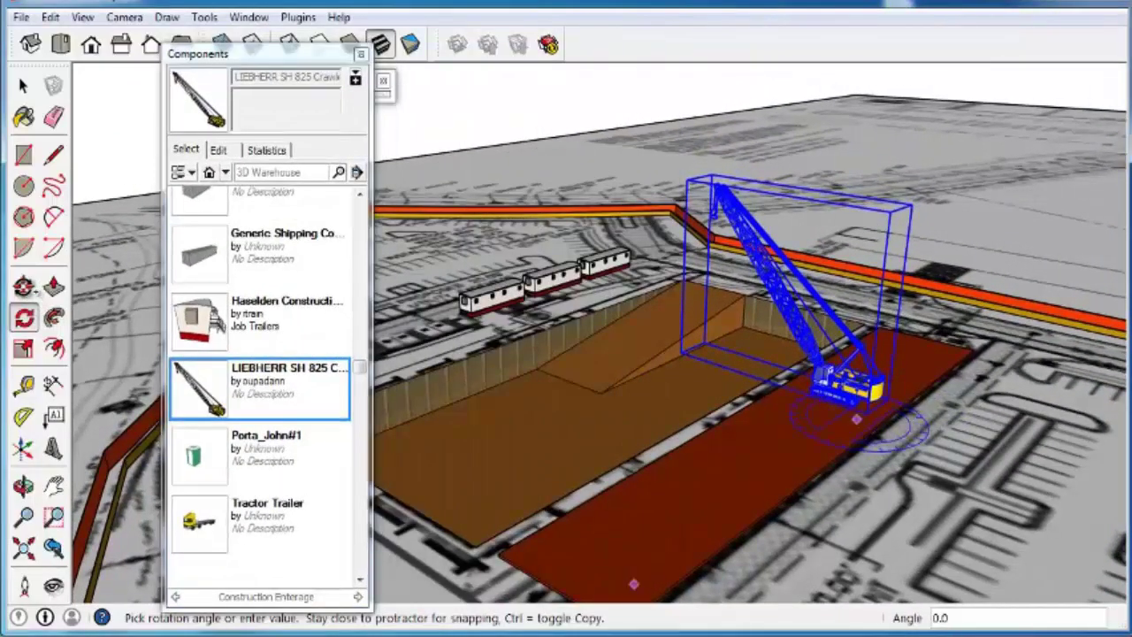
- Copy the crawler crane along the red slab to its near end and clear the component browser from the model view
key("m")
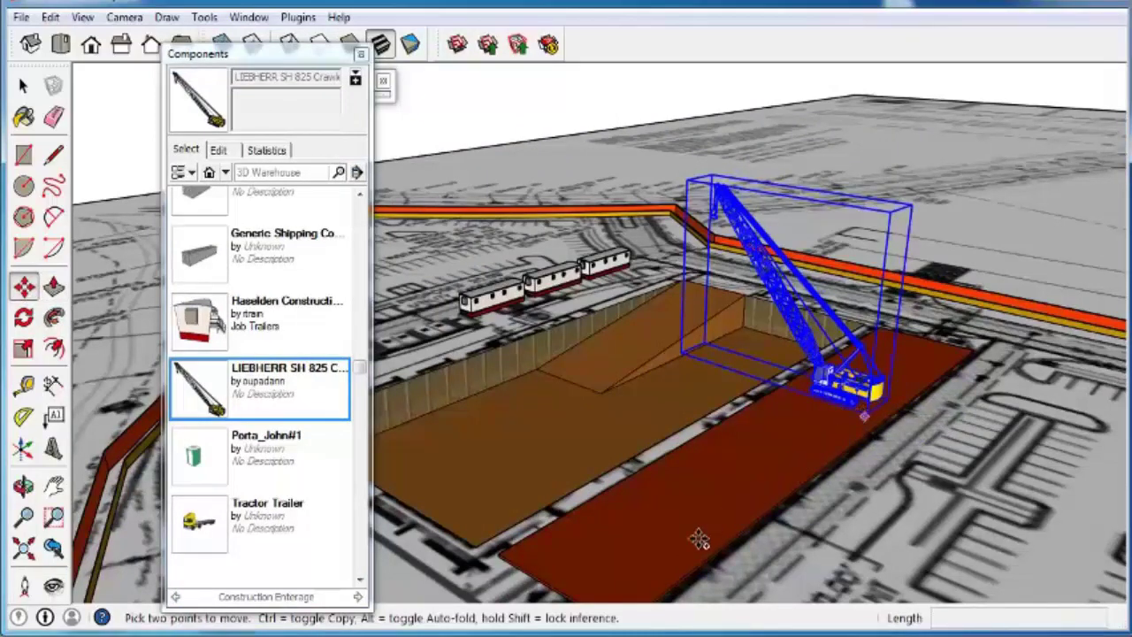
left_click(666, 563)
key("space")
left_click(680, 101)
middle_click_drag(680, 101, 806, 182)
middle_click_drag(807, 182, 720, 425, "shift")
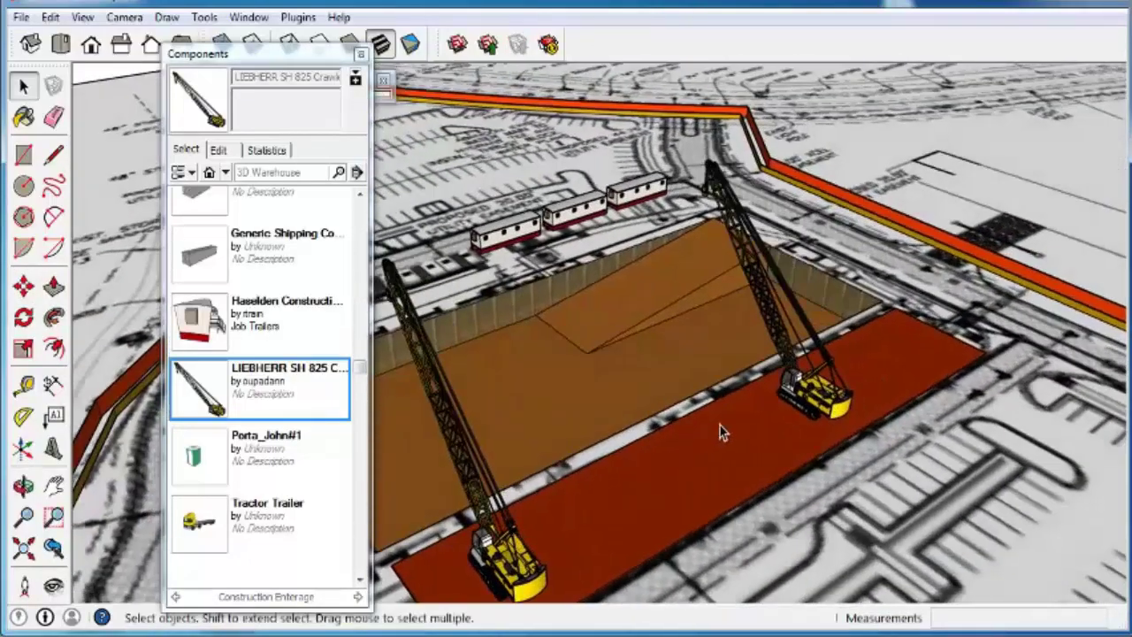
left_click_drag(321, 62, 0, 62)
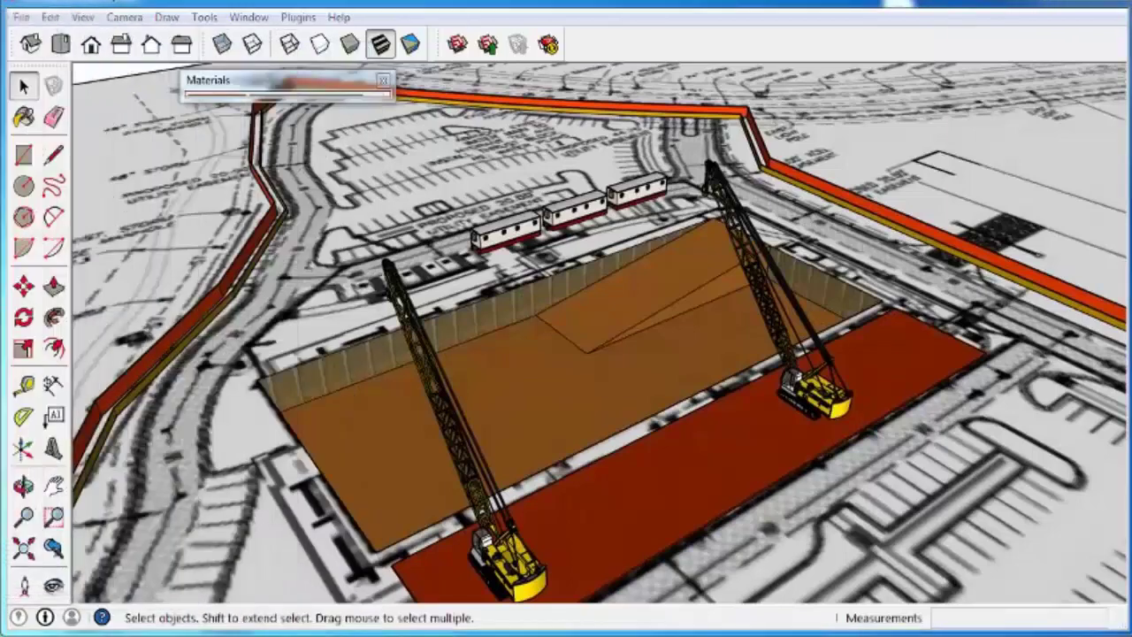
- Inspect the cranes on the slab from several angles, including a close view of the far crane's cab and tracks
middle_click_drag(681, 434, 787, 392)
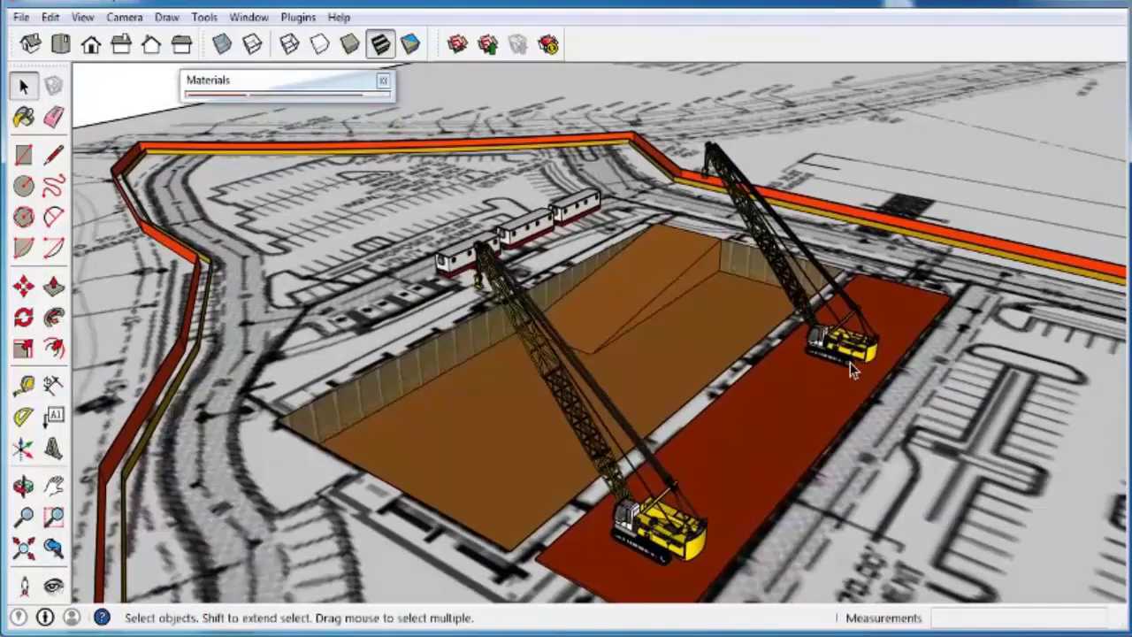
mouse_move(848, 354)
middle_mouse_down()
mouse_move(824, 389)
mouse_move(847, 373)
middle_mouse_up()
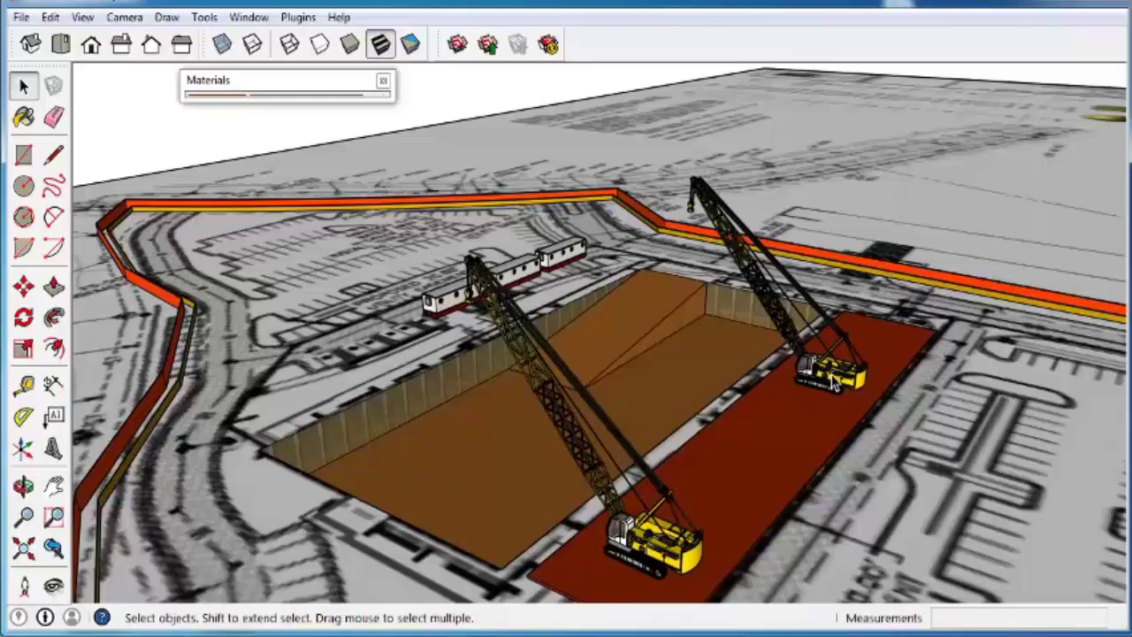
scroll(832, 378, "up", 6)
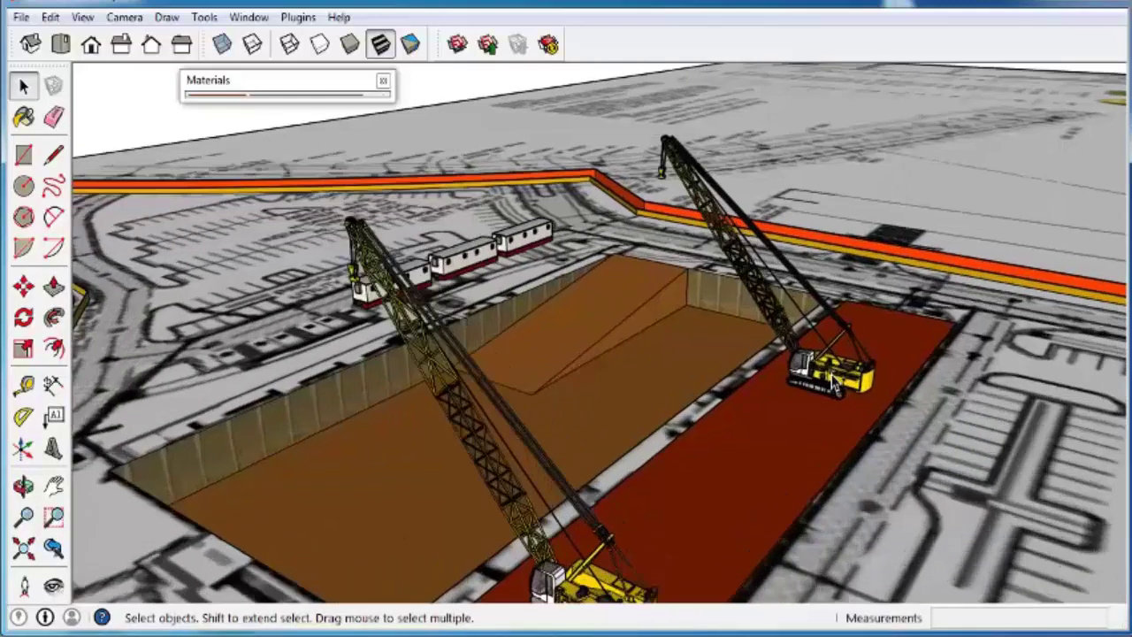
scroll(826, 380, "up", 4)
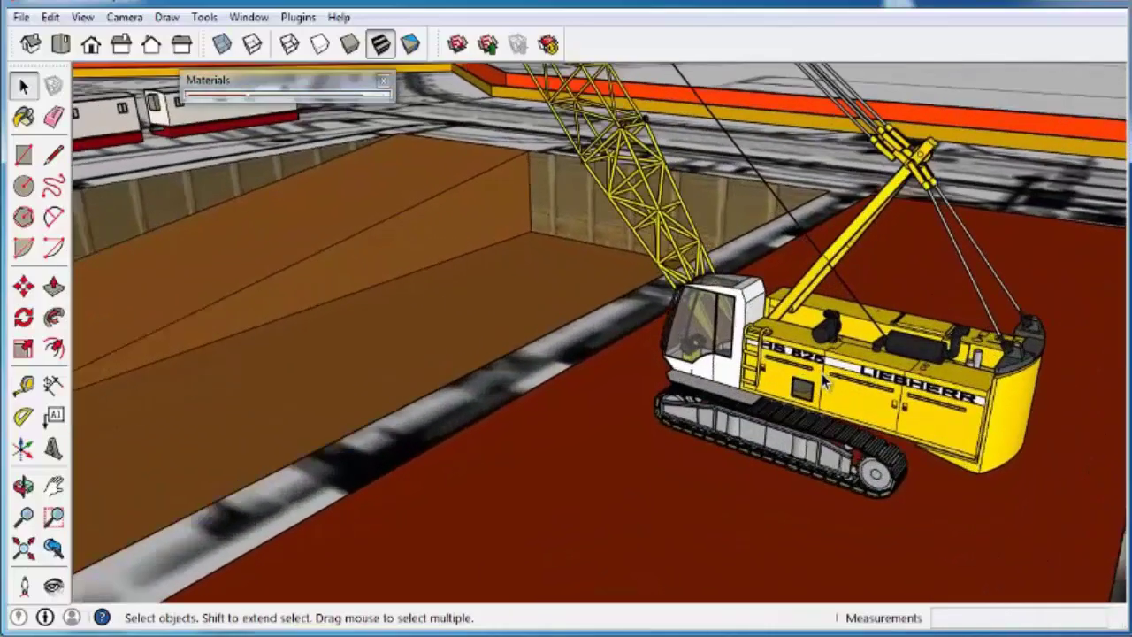
middle_click_drag(822, 380, 895, 406)
scroll(832, 402, "down", 10)
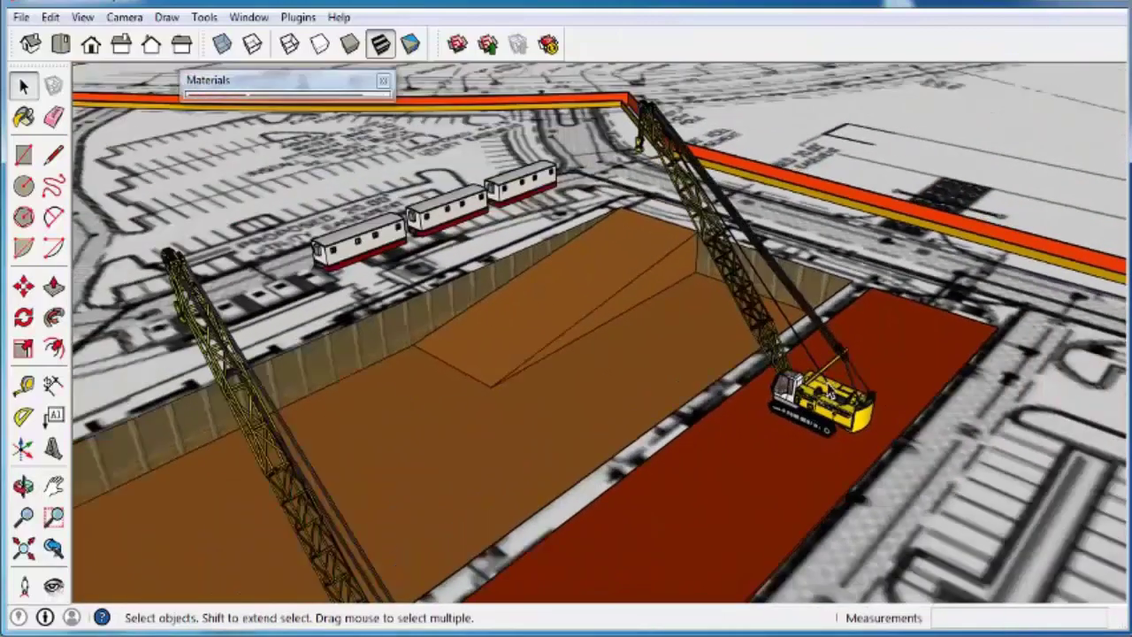
middle_click_drag(831, 395, 685, 447)
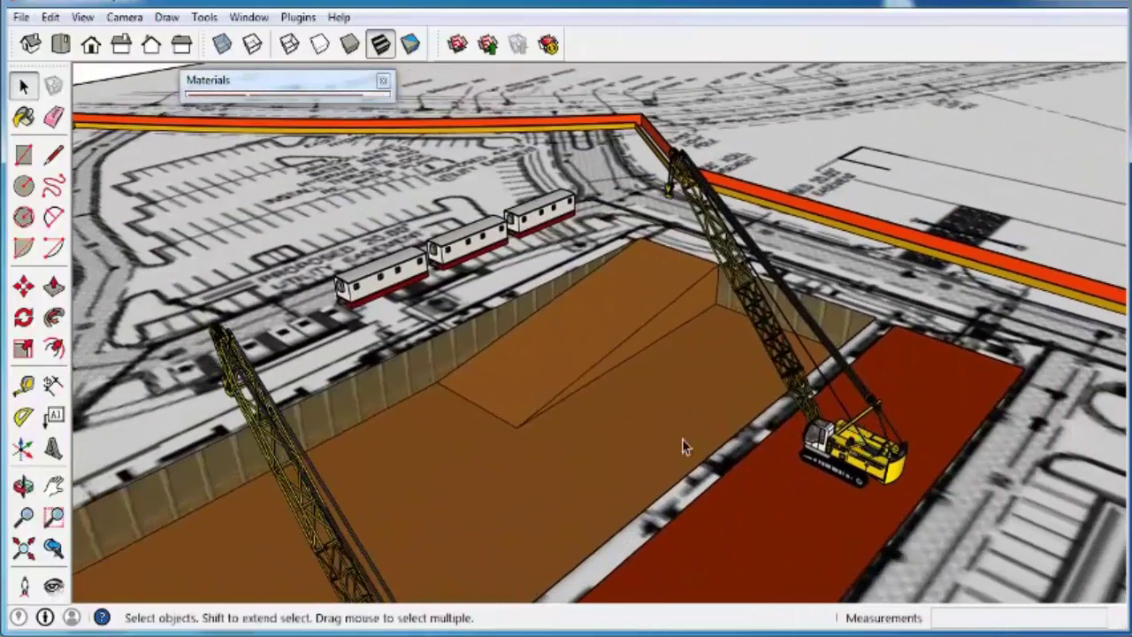
- Draw a circle of about 97 feet radius centred above the far crane's body and reaching its boom tip
left_click(23, 185)
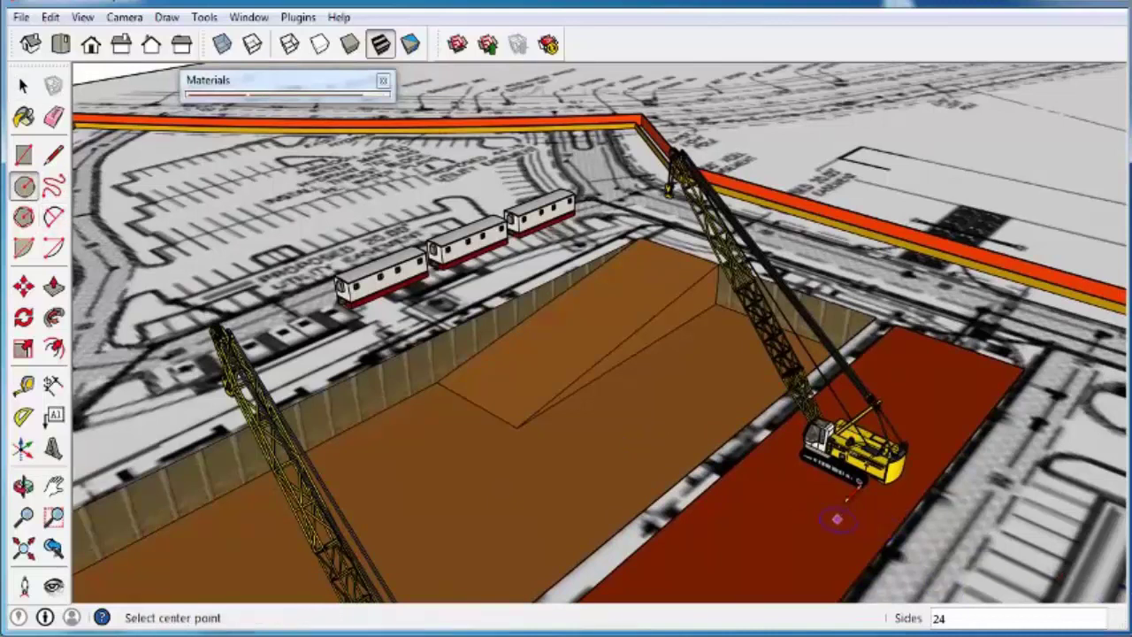
left_click(877, 398)
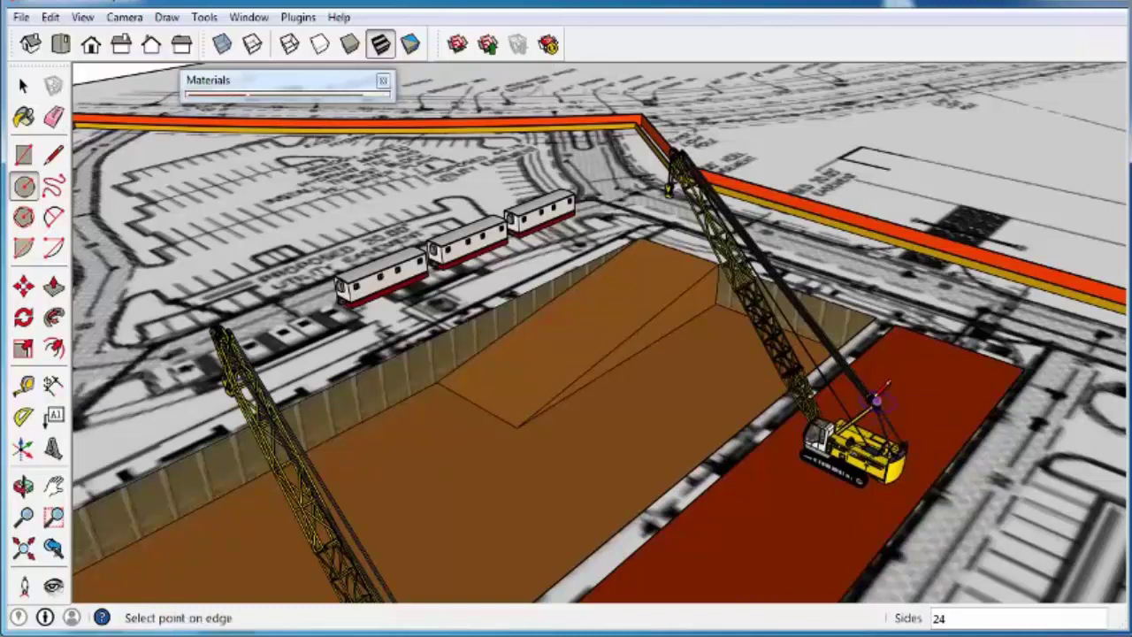
left_click(672, 151)
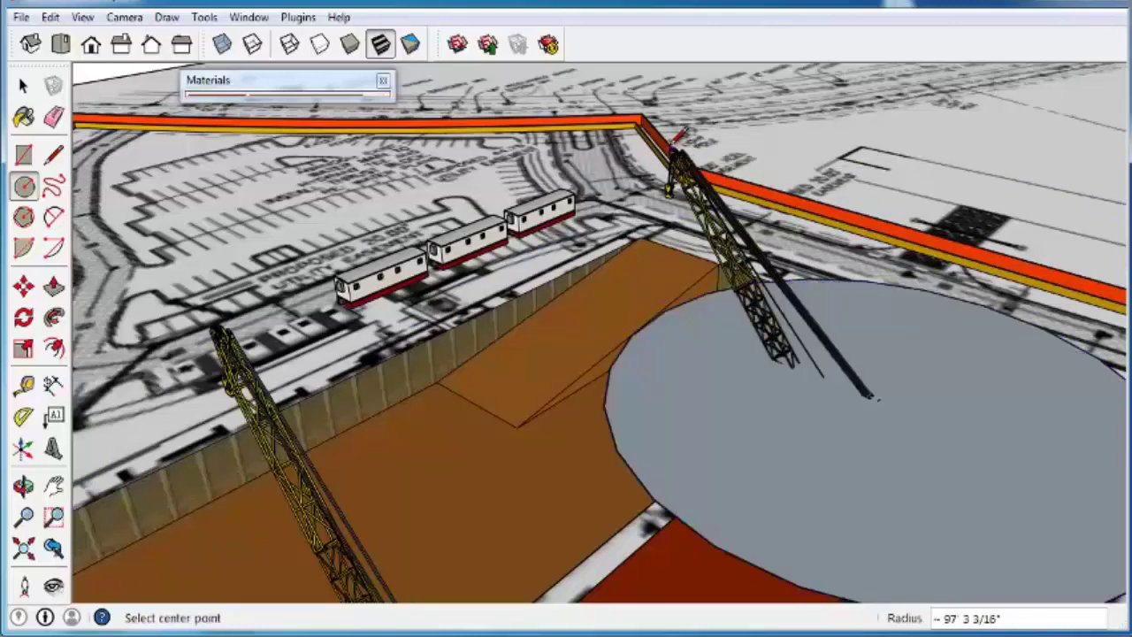
- Push/pull the circle around the far crane up about 56 feet into a cylinder
left_click(53, 286)
left_click_drag(765, 448, 678, 246)
middle_click_drag(646, 263, 747, 278)
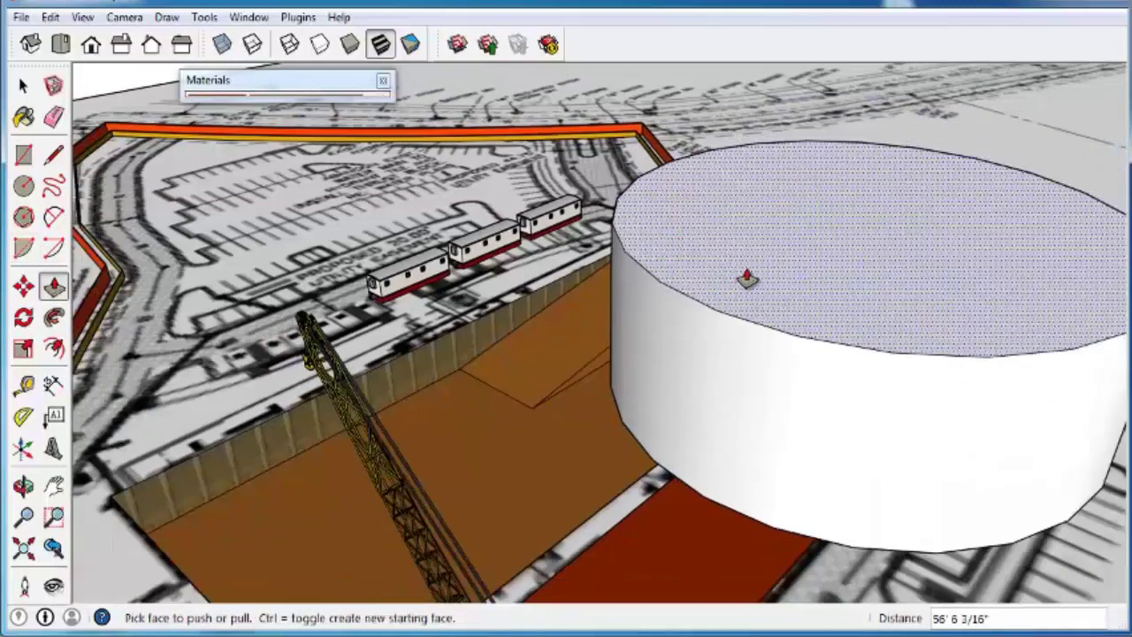
- Erase the top and bottom faces of the cylinder, leaving only its side wall around the crane
right_click(752, 270)
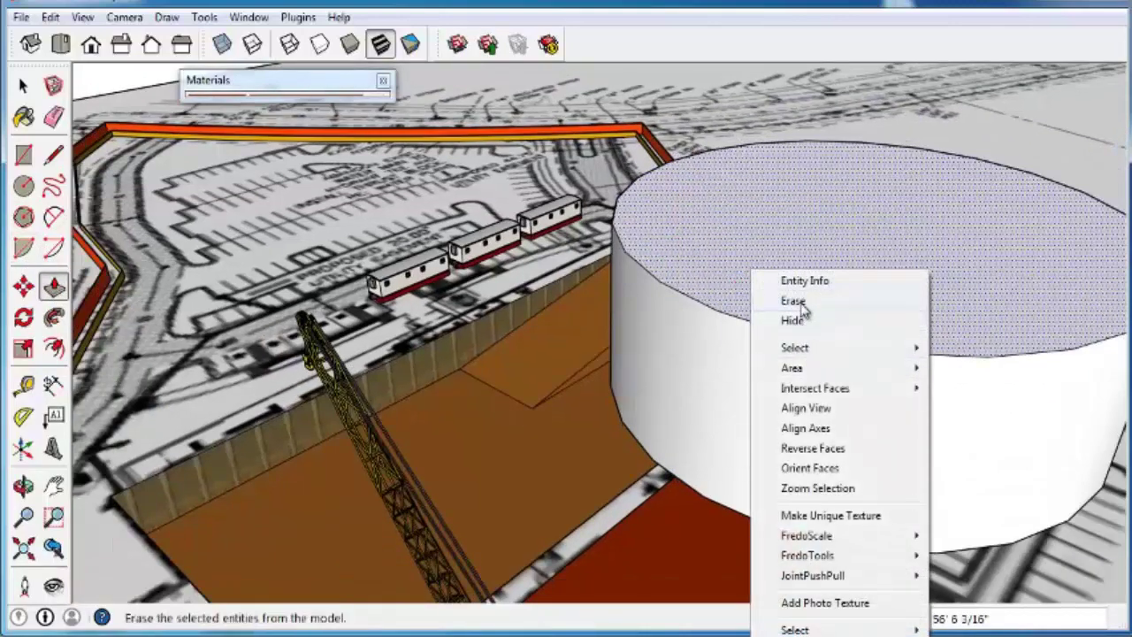
left_click(790, 312)
middle_click_drag(828, 385, 872, 366)
right_click(879, 344)
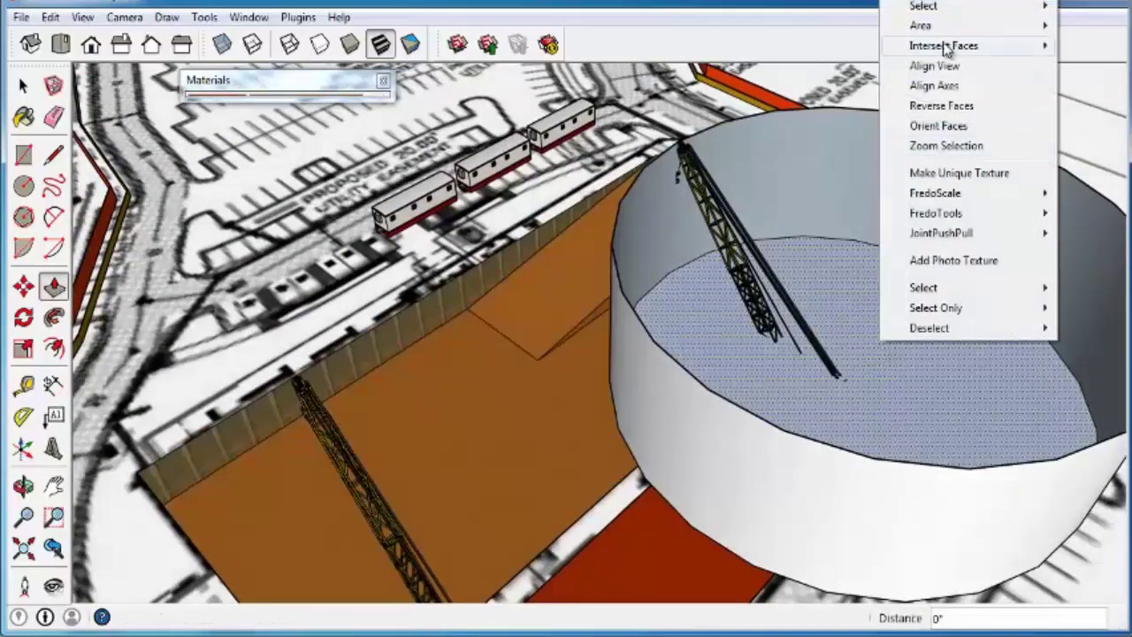
left_click(922, 0)
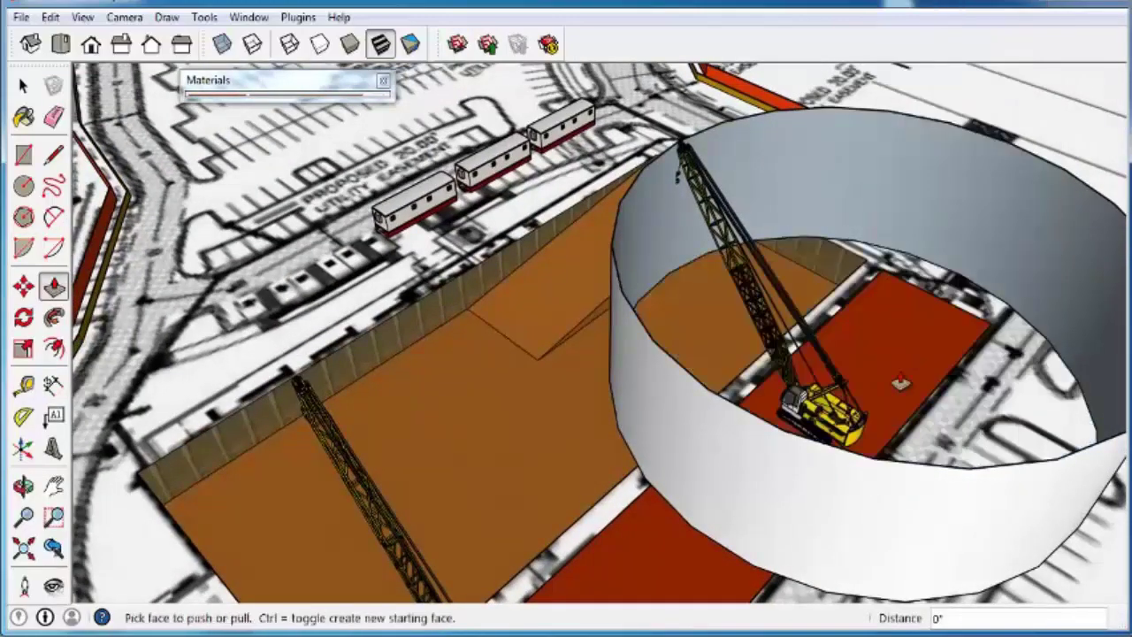
- Paint the cylinder wall's outer and inner faces with 0020_Red and set the material's opacity to 32
left_click(24, 117)
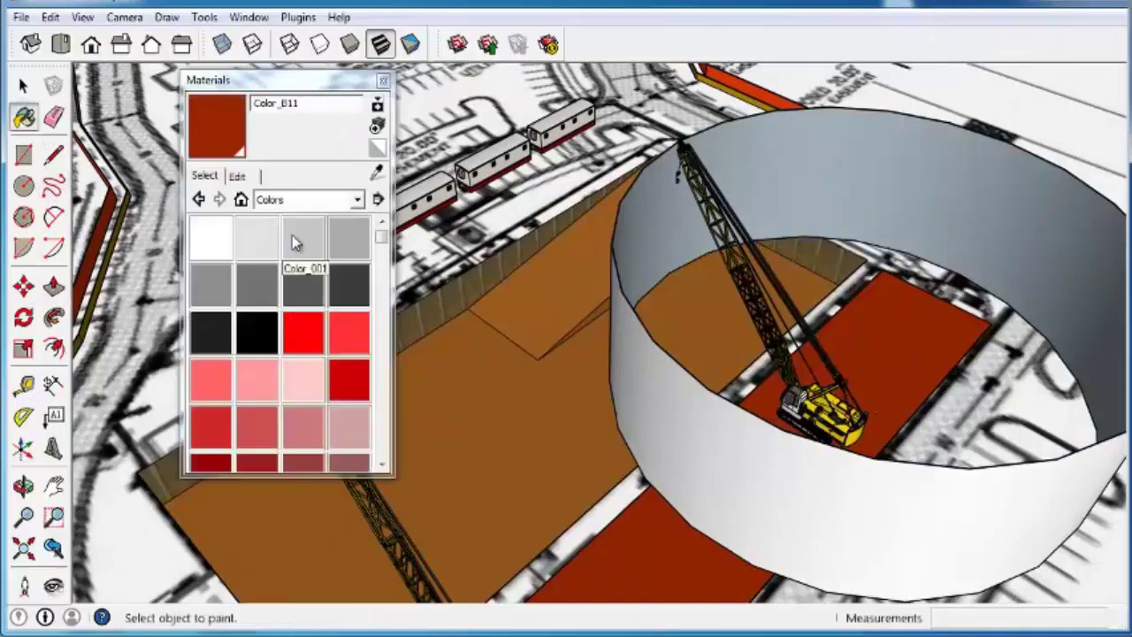
left_click_drag(380, 241, 381, 245)
left_click(308, 258)
left_click(791, 455)
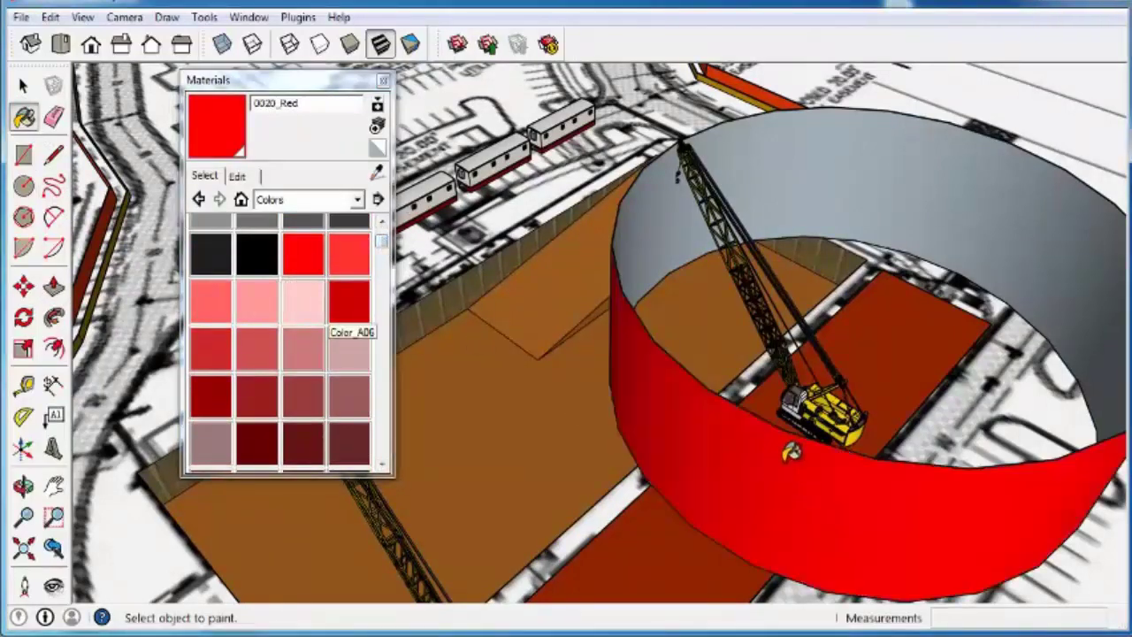
left_click(949, 204)
left_click(237, 176)
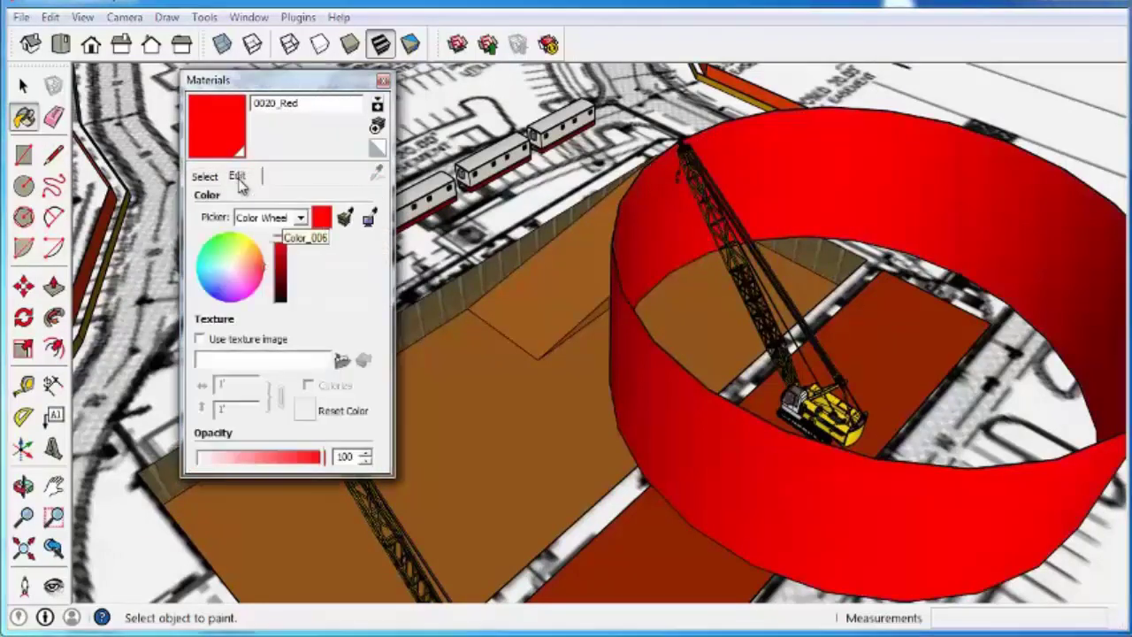
left_click_drag(312, 464, 248, 466)
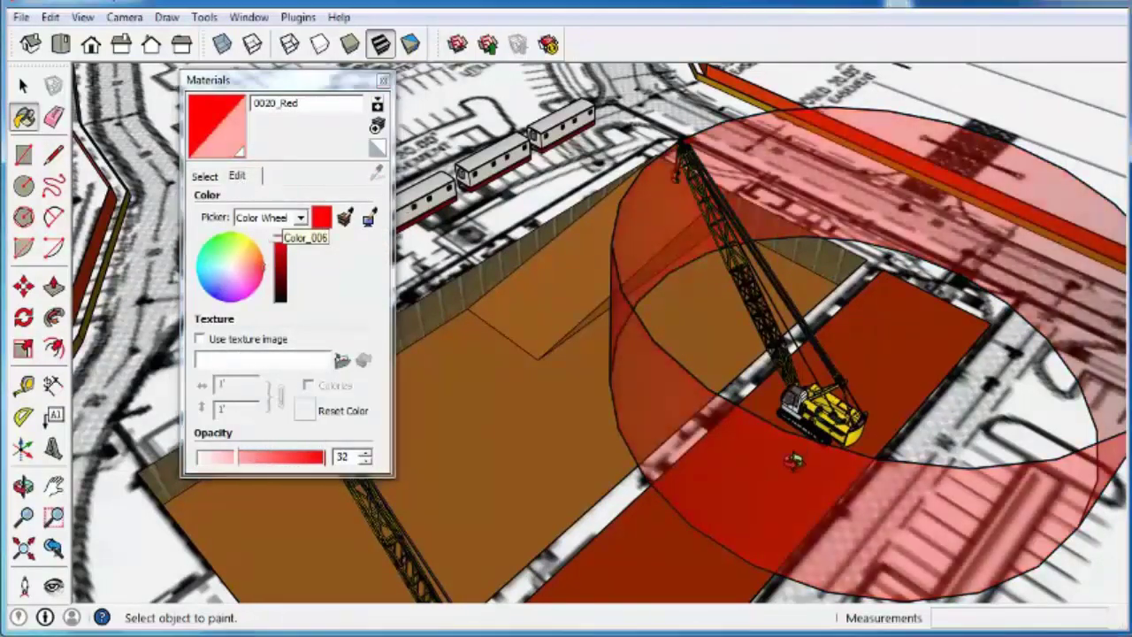
- Examine the transparent crane reach cylinder against the pit, slab, cranes and trailers from several sides
mouse_move(790, 463)
middle_mouse_down()
mouse_move(882, 351)
mouse_move(881, 289)
mouse_move(803, 265)
mouse_move(589, 306)
mouse_move(769, 425)
mouse_move(829, 531)
mouse_move(837, 500)
middle_mouse_up()
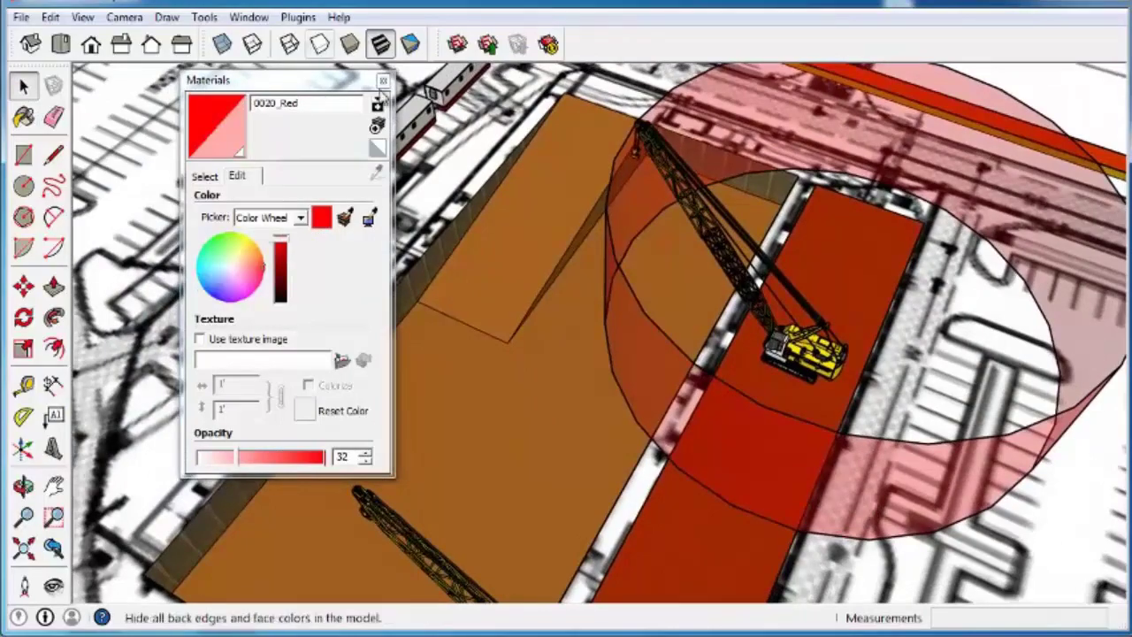
scroll(644, 345, "down", 3)
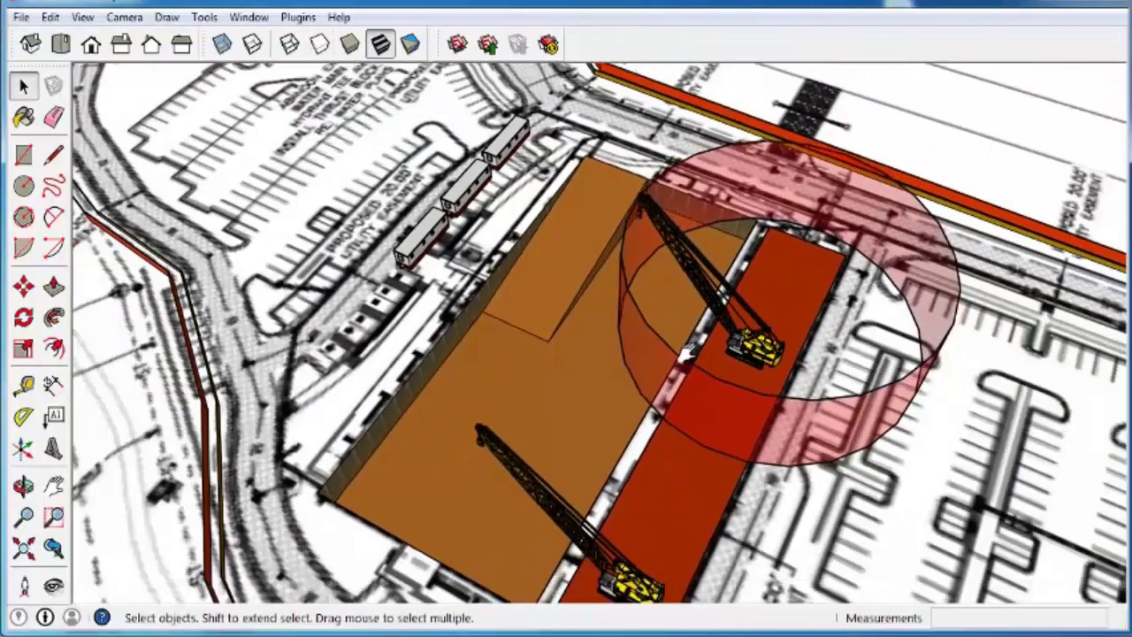
mouse_move(646, 346)
middle_mouse_down("shift")
mouse_move(593, 392)
mouse_move(539, 407)
middle_mouse_up("shift")
mouse_move(539, 407)
middle_mouse_down()
mouse_move(556, 297)
mouse_move(611, 227)
mouse_move(873, 225)
mouse_move(637, 336)
mouse_move(387, 225)
mouse_move(344, 185)
mouse_move(351, 144)
mouse_move(437, 136)
mouse_move(778, 231)
mouse_move(767, 255)
middle_mouse_up()
key("space")
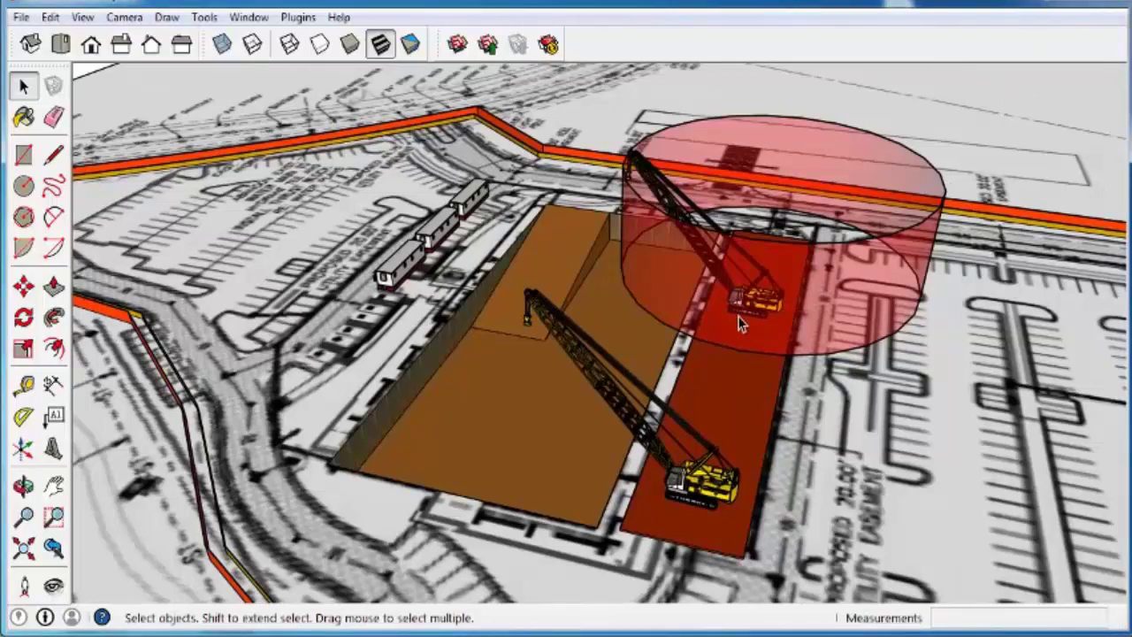
middle_click_drag(746, 305, 898, 245)
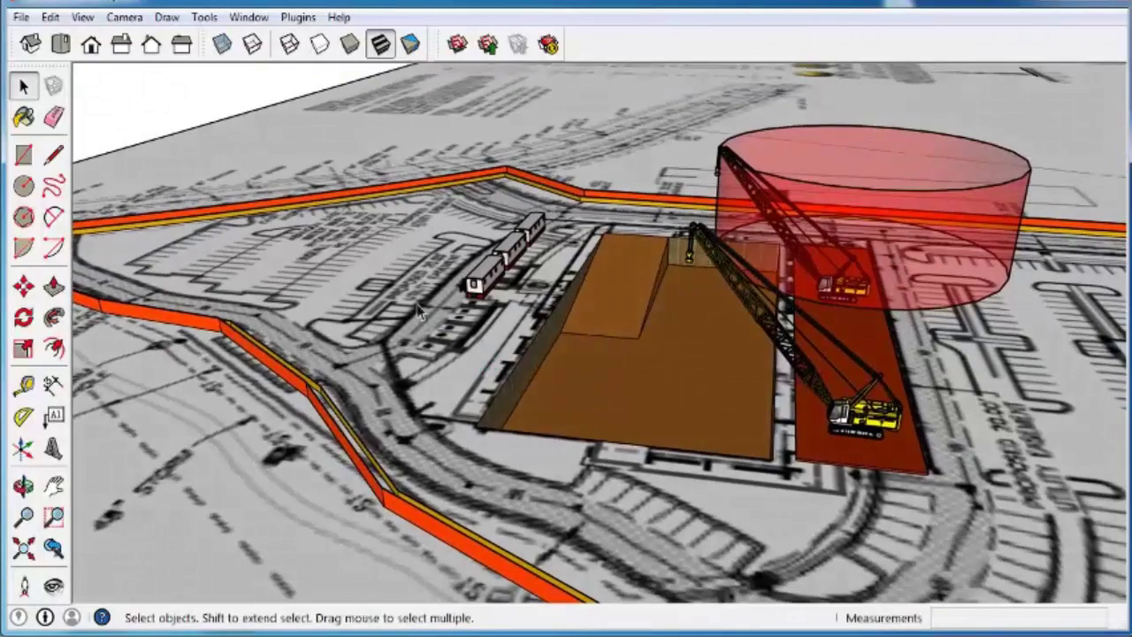
middle_click_drag(421, 311, 553, 232)
mouse_move(630, 376)
middle_mouse_down()
mouse_move(591, 392)
mouse_move(616, 374)
middle_mouse_up()
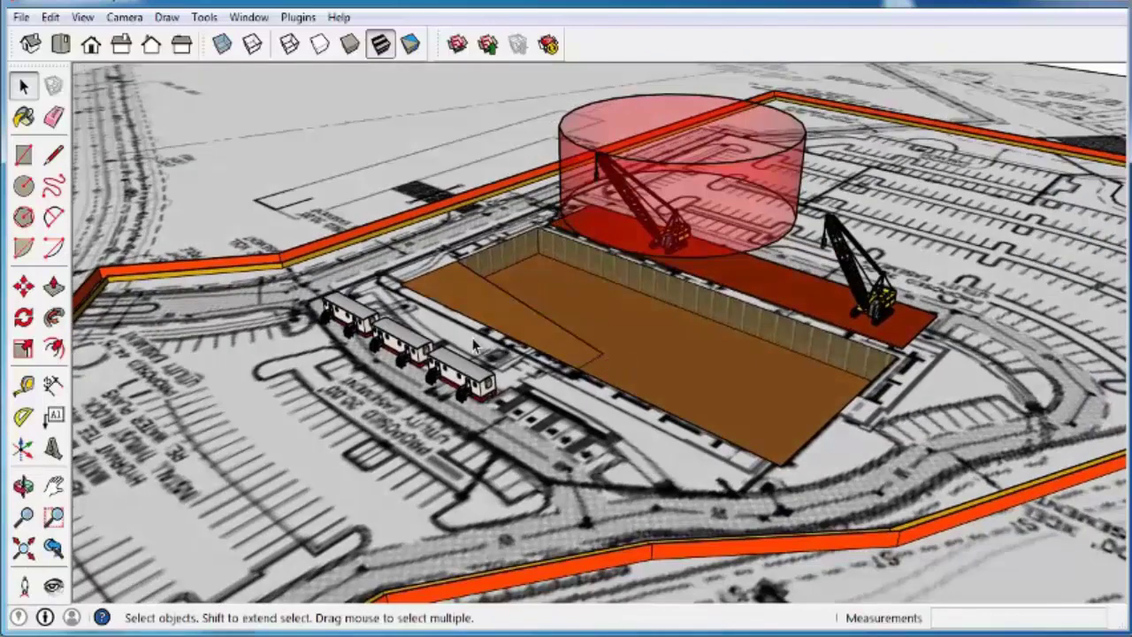
middle_click_drag(474, 345, 492, 344)
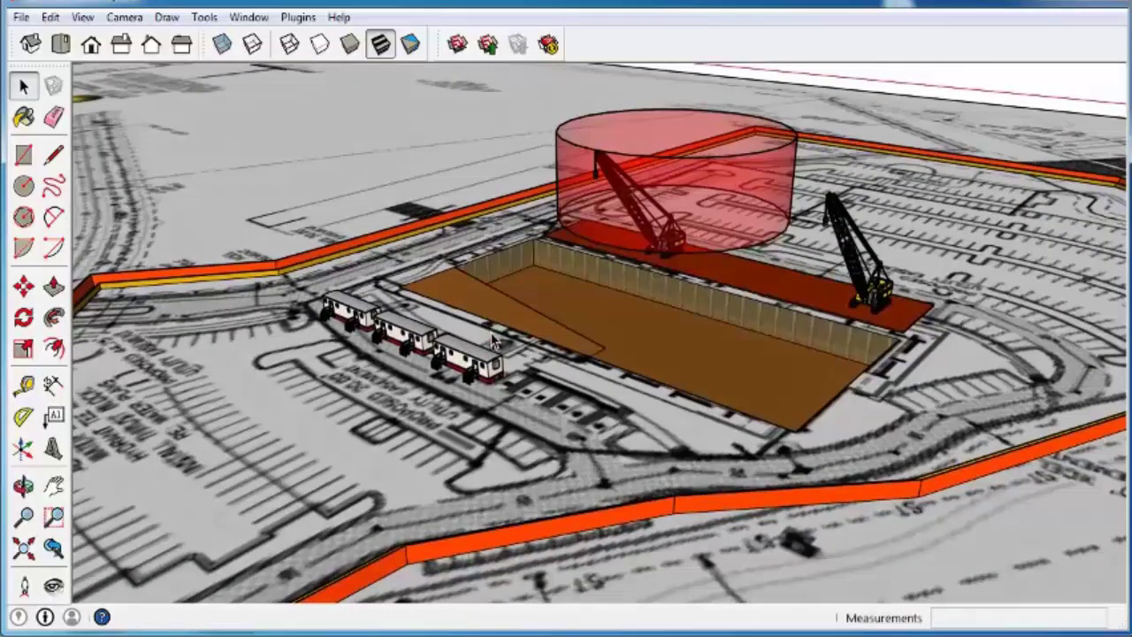
- Import the SketchUp file TRMB Bldg_Steelwork.skp into the site model
left_click(19, 18)
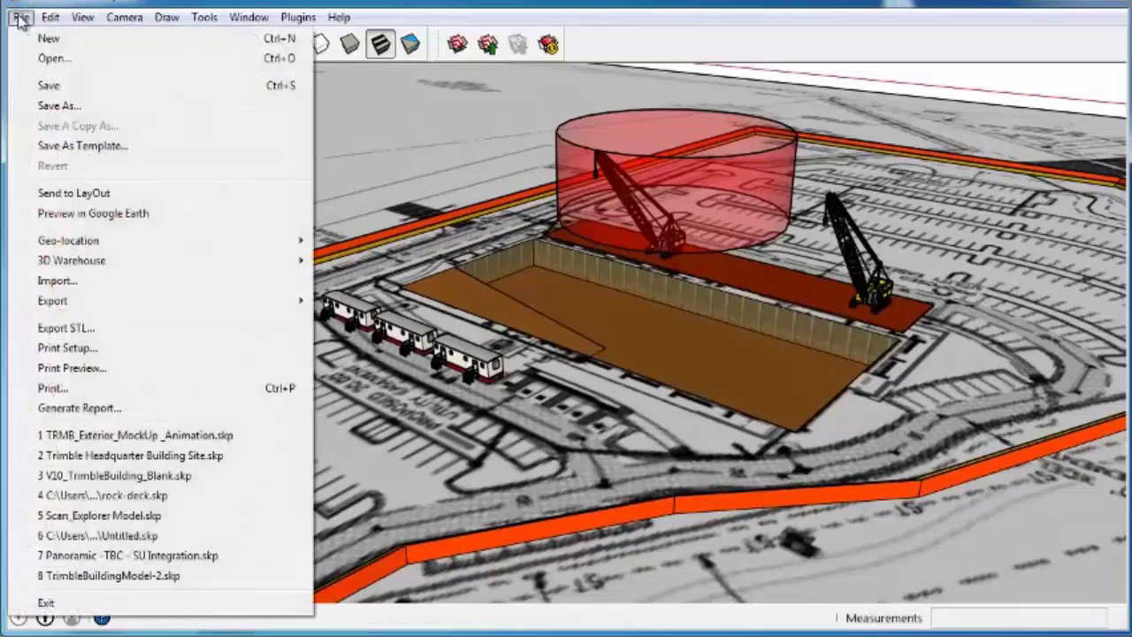
left_click(102, 285)
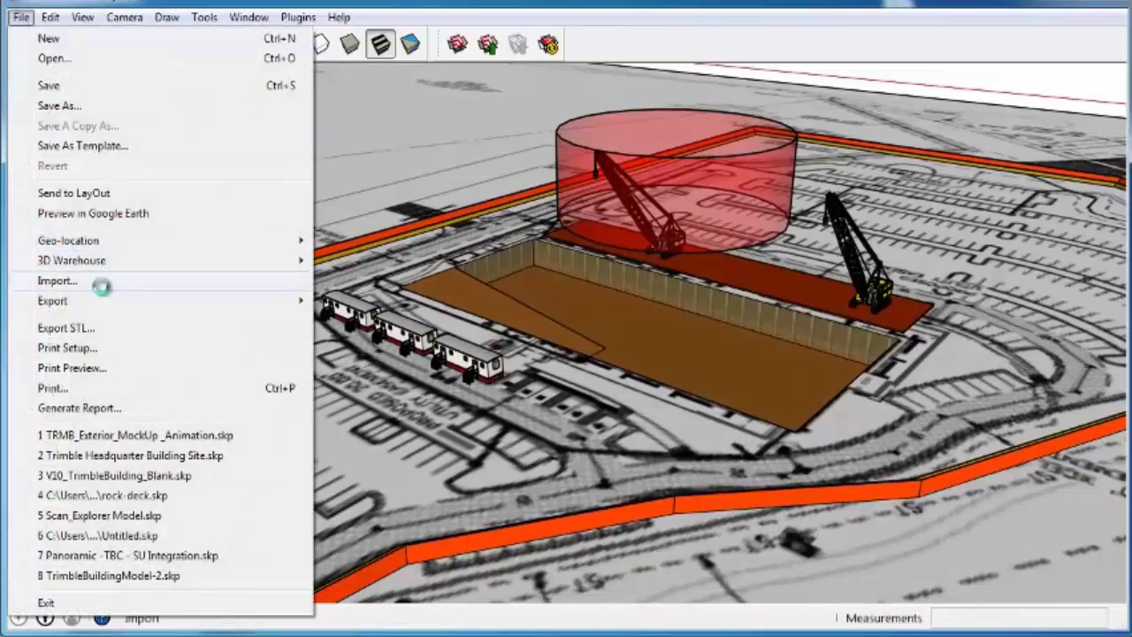
left_click(632, 477)
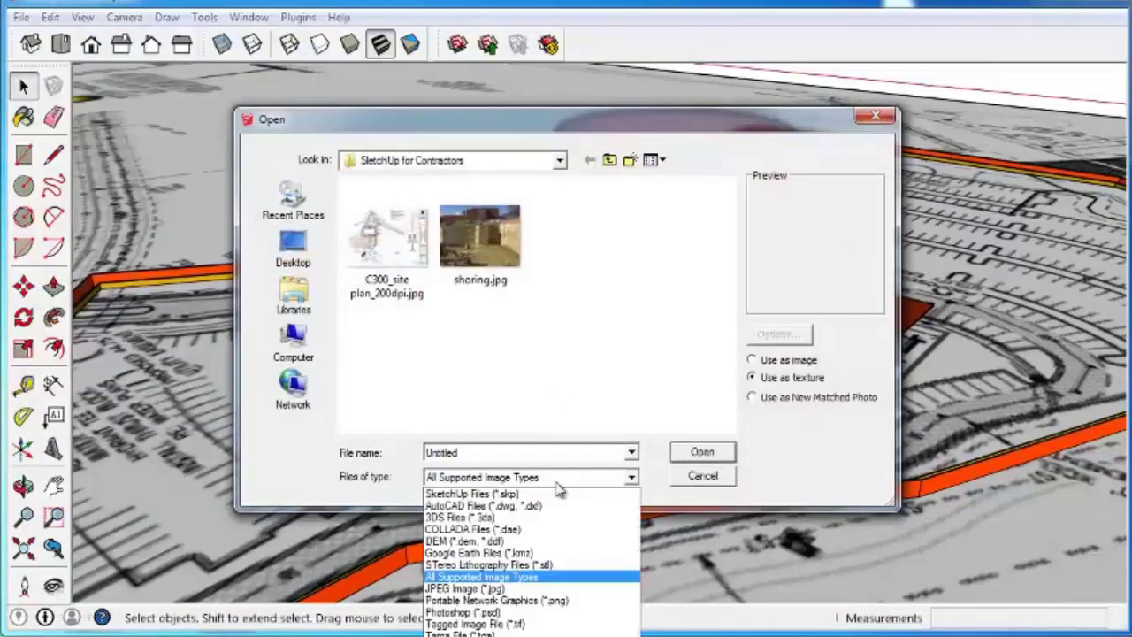
left_click(544, 491)
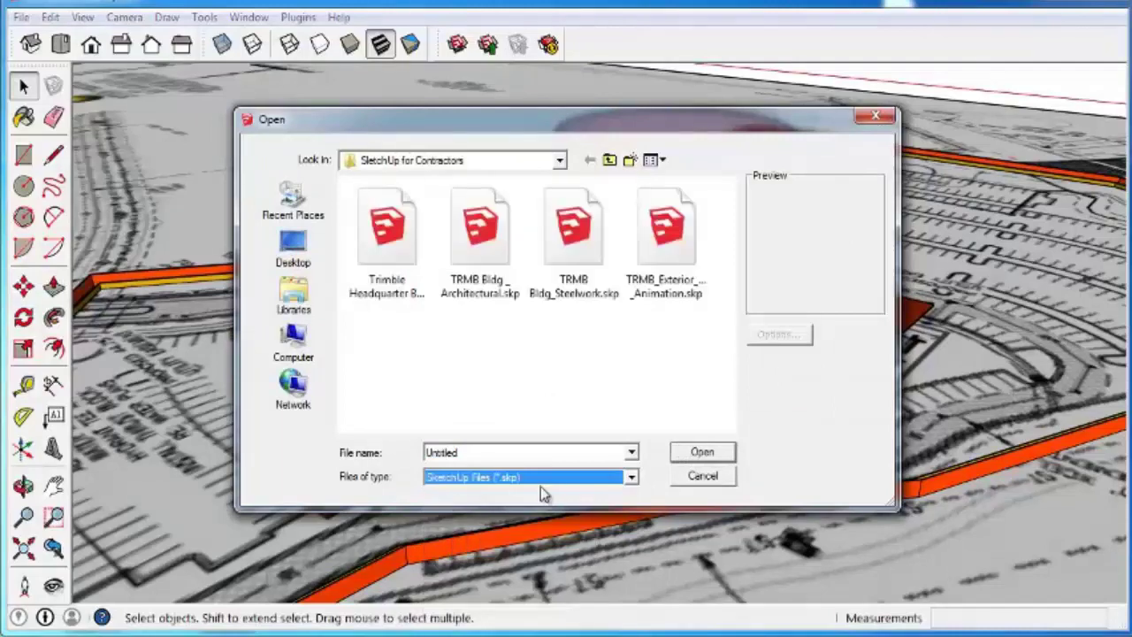
left_click(580, 249)
left_click(702, 453)
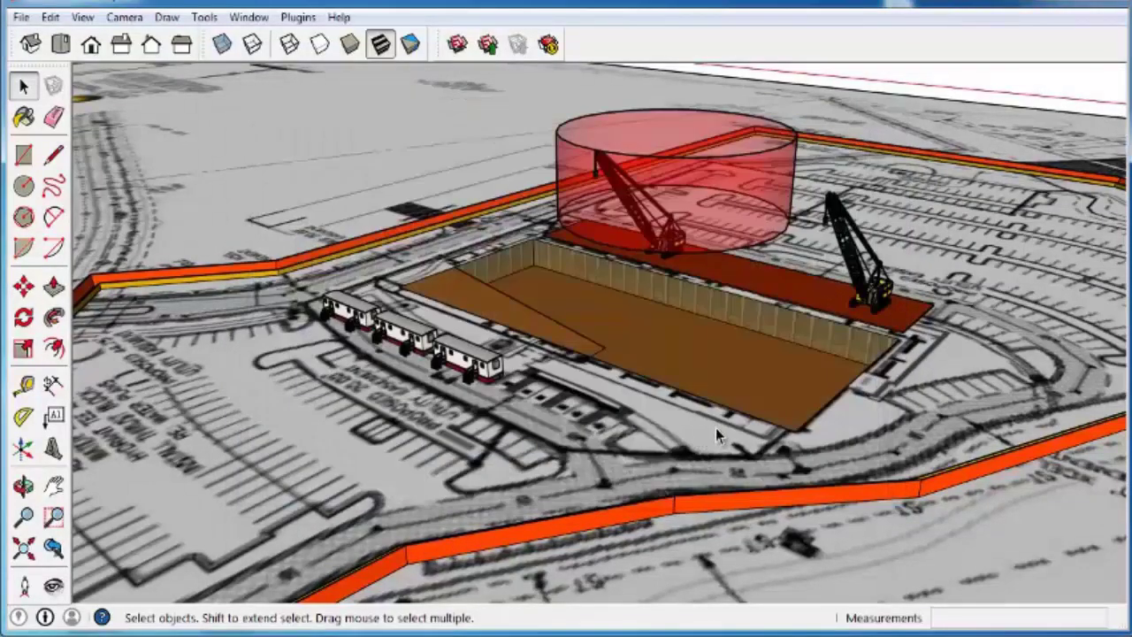
- Move the imported steel building about 1117 feet onto the site plan, using its ground slab corner to match the pit's corner near the road
middle_click_drag(718, 428, 689, 454)
scroll(749, 431, "down", 5)
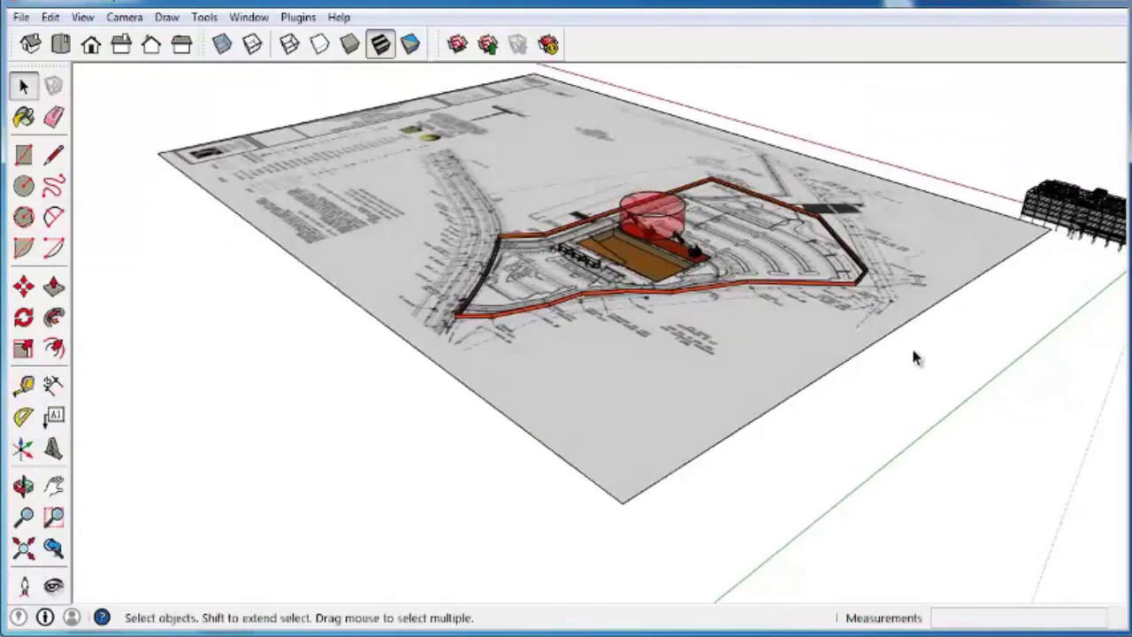
middle_click_drag(916, 357, 990, 309)
left_click(948, 314)
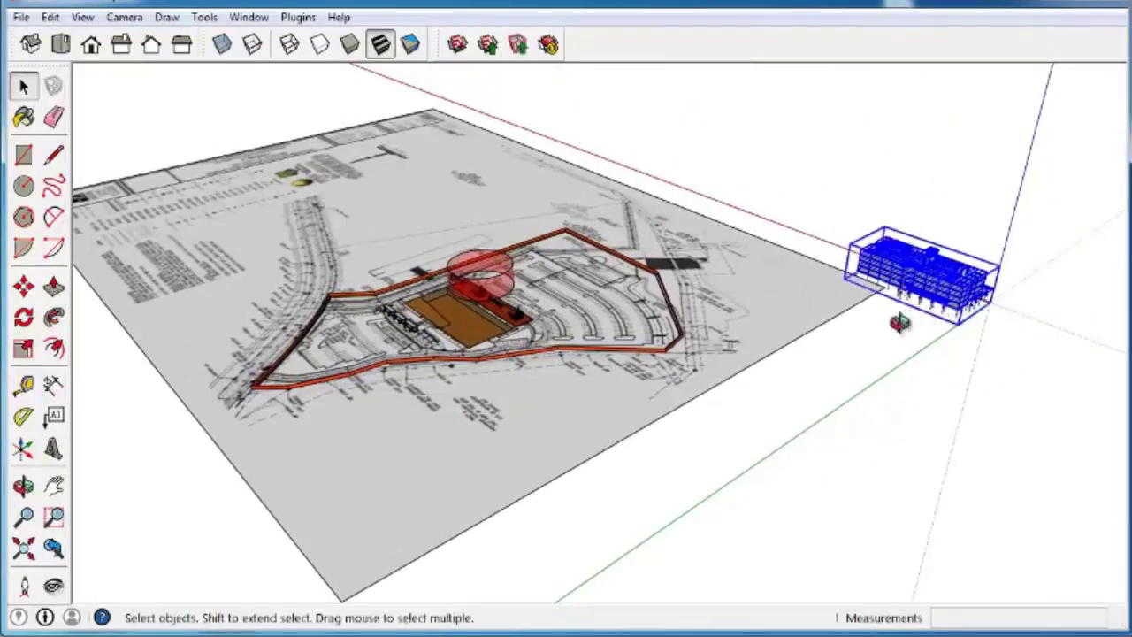
scroll(973, 329, "up", 10)
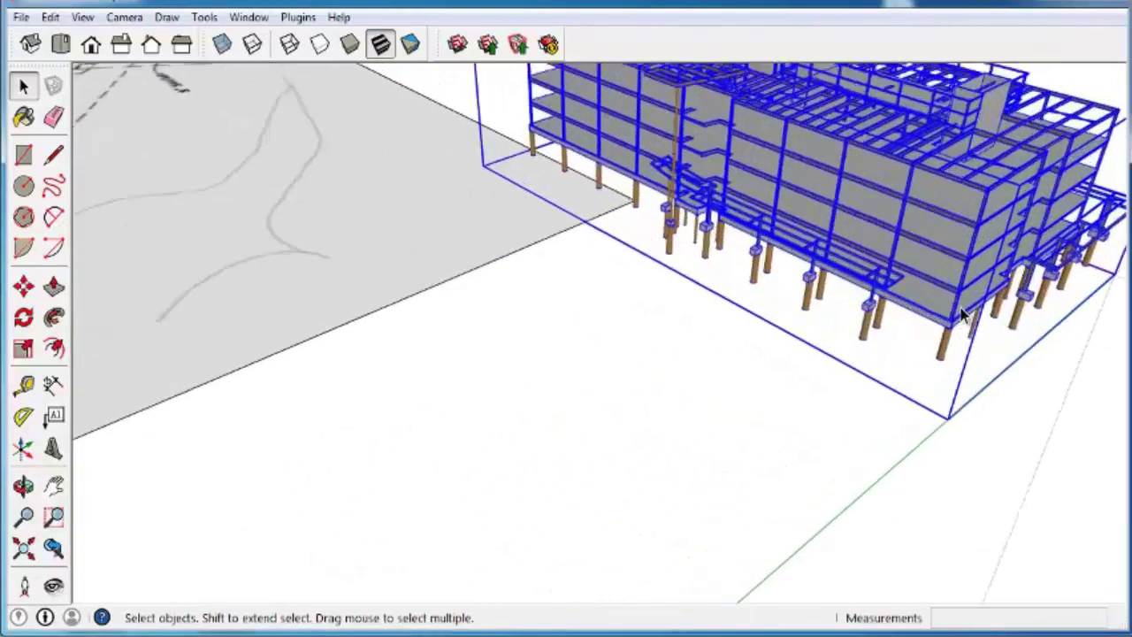
scroll(962, 314, "up", 3)
left_click(32, 296)
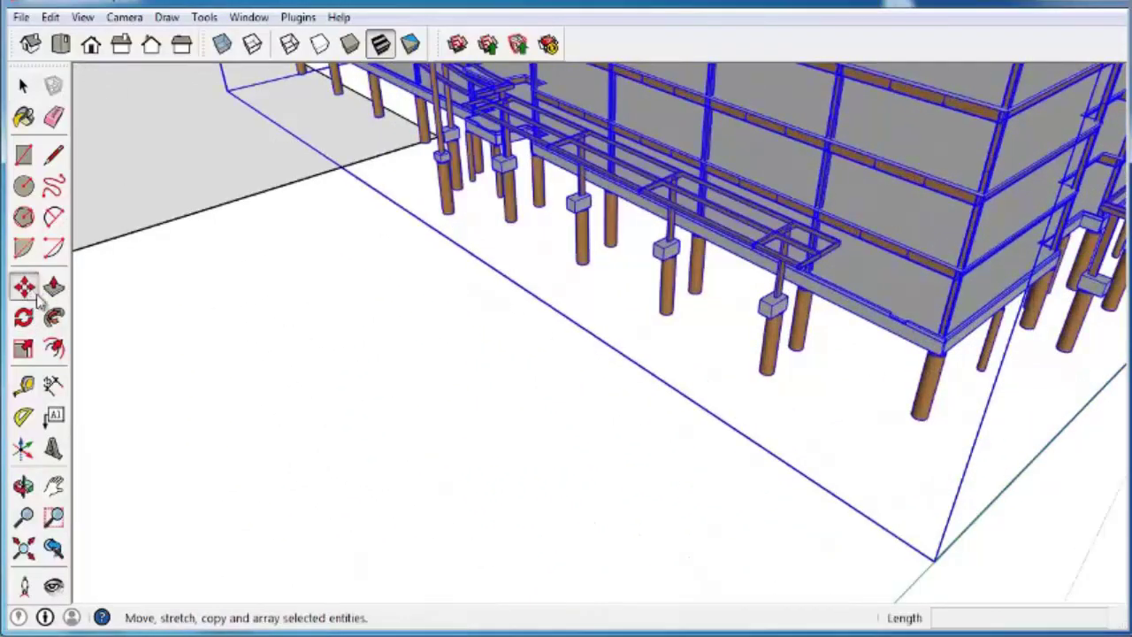
left_click(943, 354)
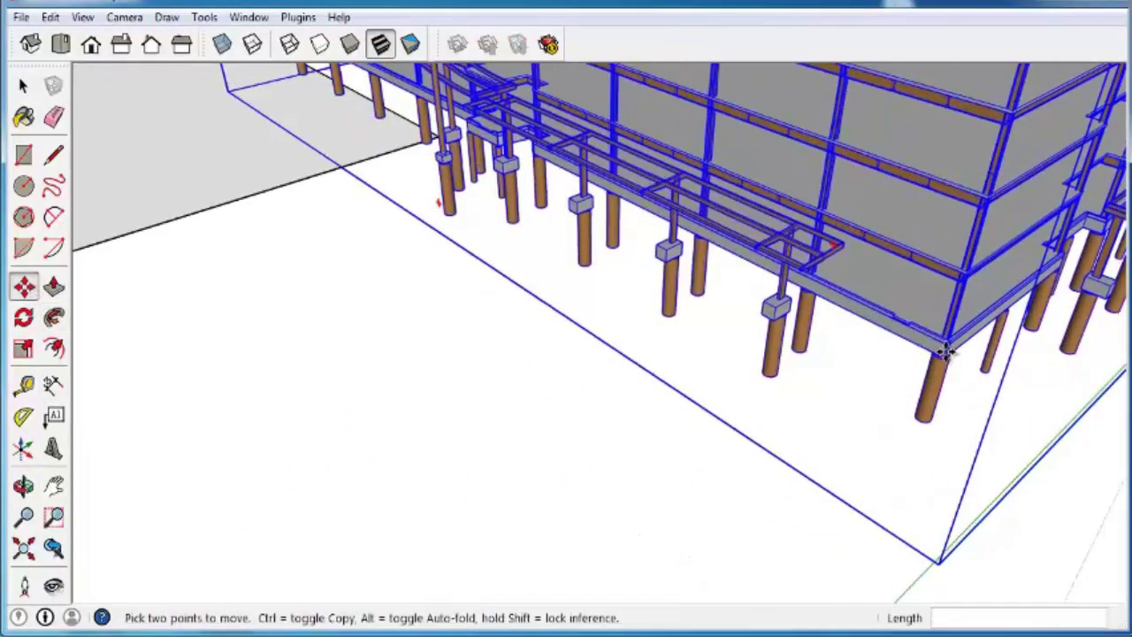
scroll(948, 354, "down", 5)
scroll(953, 352, "down", 6)
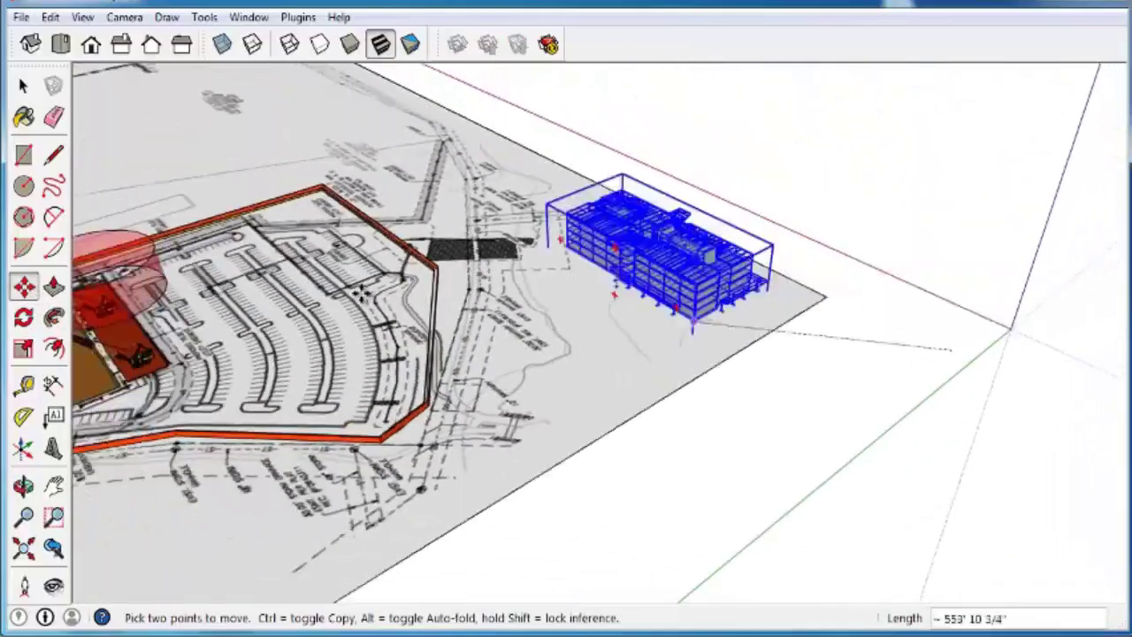
middle_click_drag(758, 253, 644, 429)
scroll(644, 429, "up", 10)
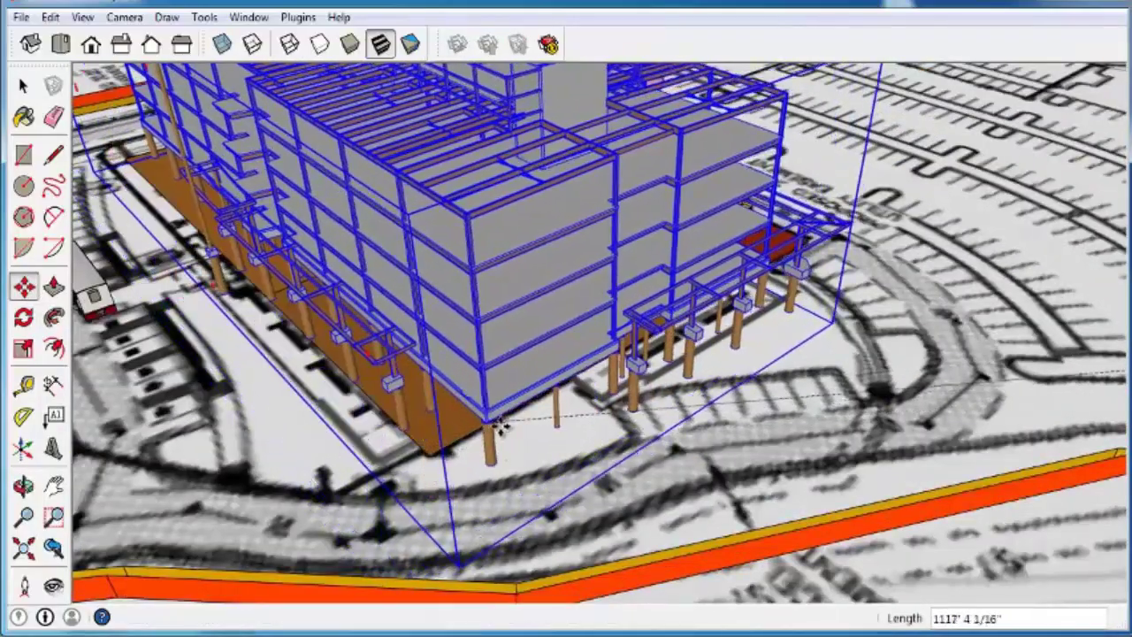
middle_click_drag(478, 426, 736, 307)
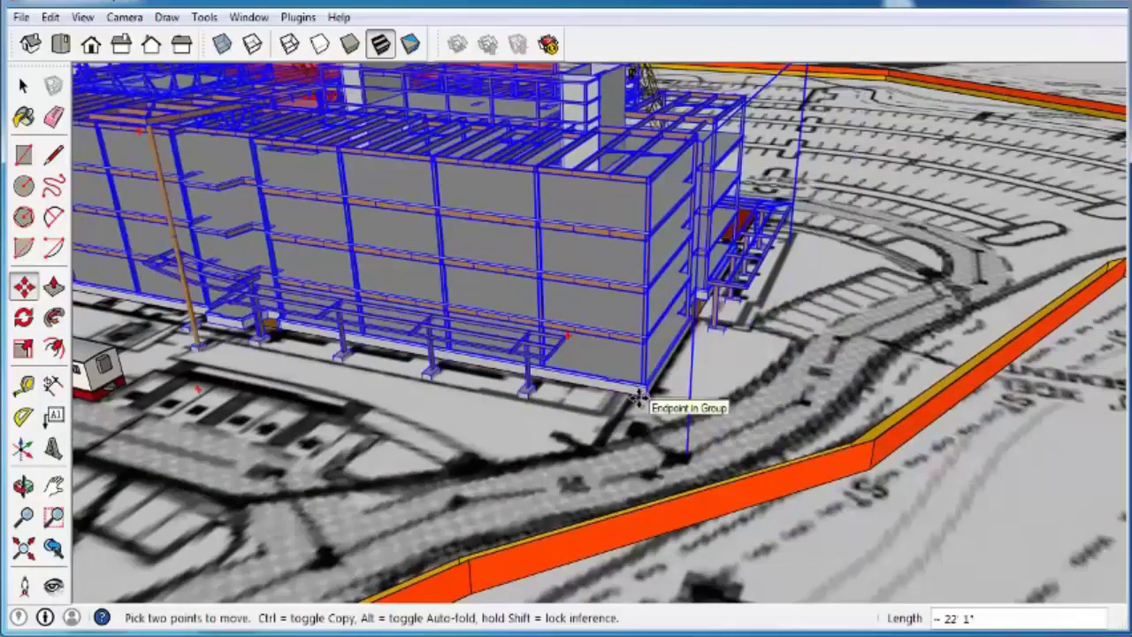
left_click(638, 398)
- Shift the steel building about 6 feet by its slab corner beside the near crane to align it with the plan
middle_click_drag(676, 387, 167, 417)
scroll(513, 290, "up", 6)
middle_click_drag(548, 272, 437, 299)
left_click(416, 279)
left_click(449, 309)
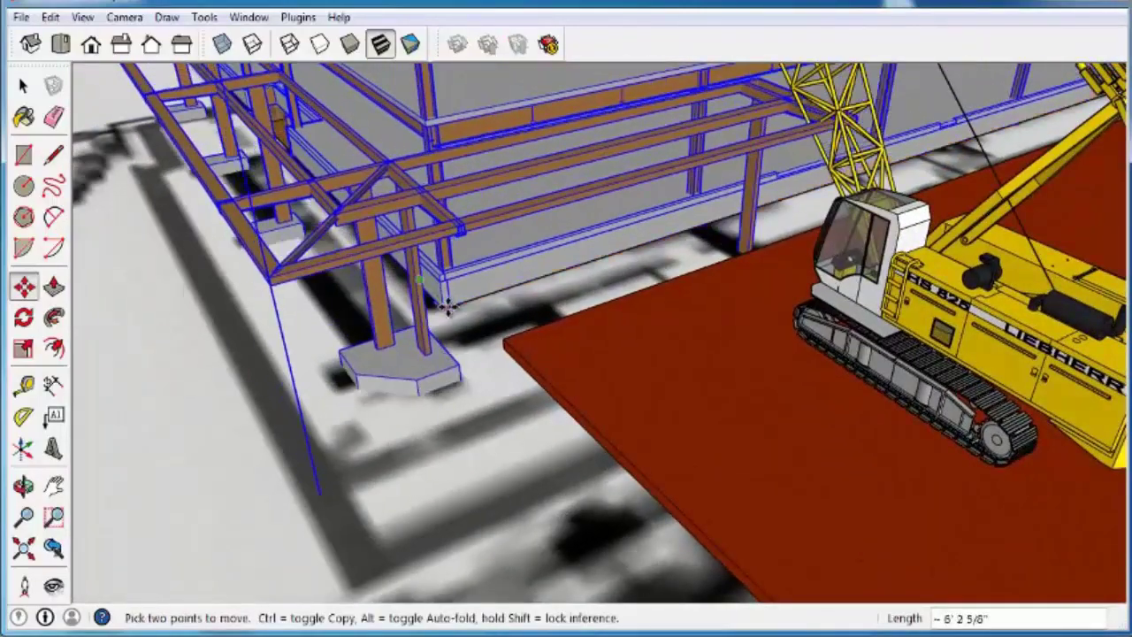
- Delete the red cylinder around the far crane and check the building and cranes without it
scroll(469, 324, "down", 3)
scroll(469, 324, "down", 10)
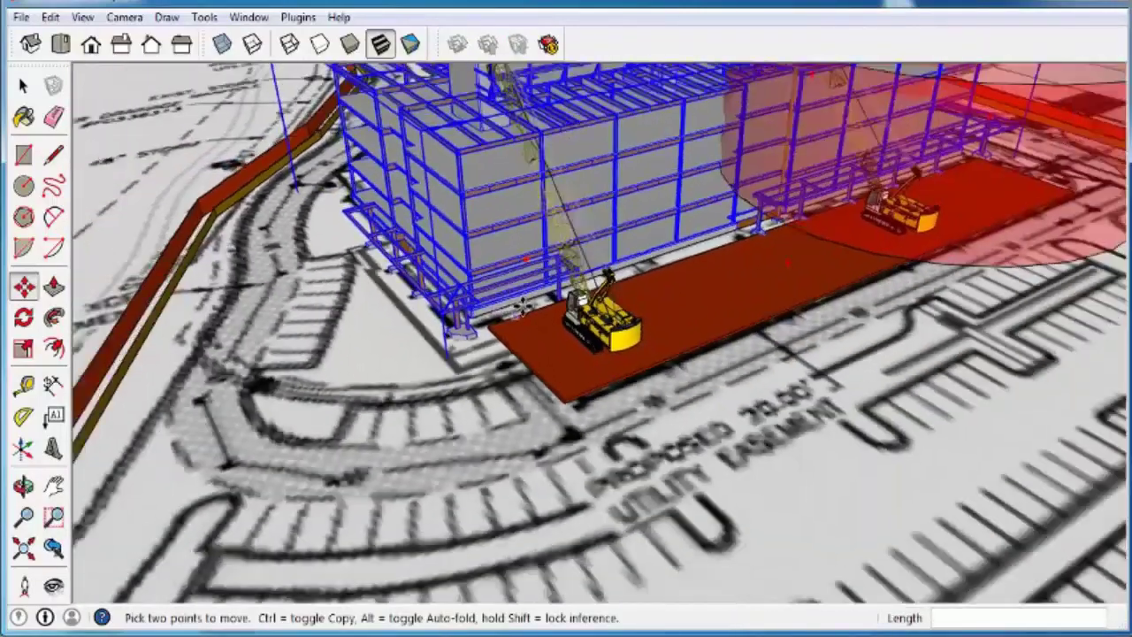
middle_click_drag(469, 324, 888, 309)
key("space")
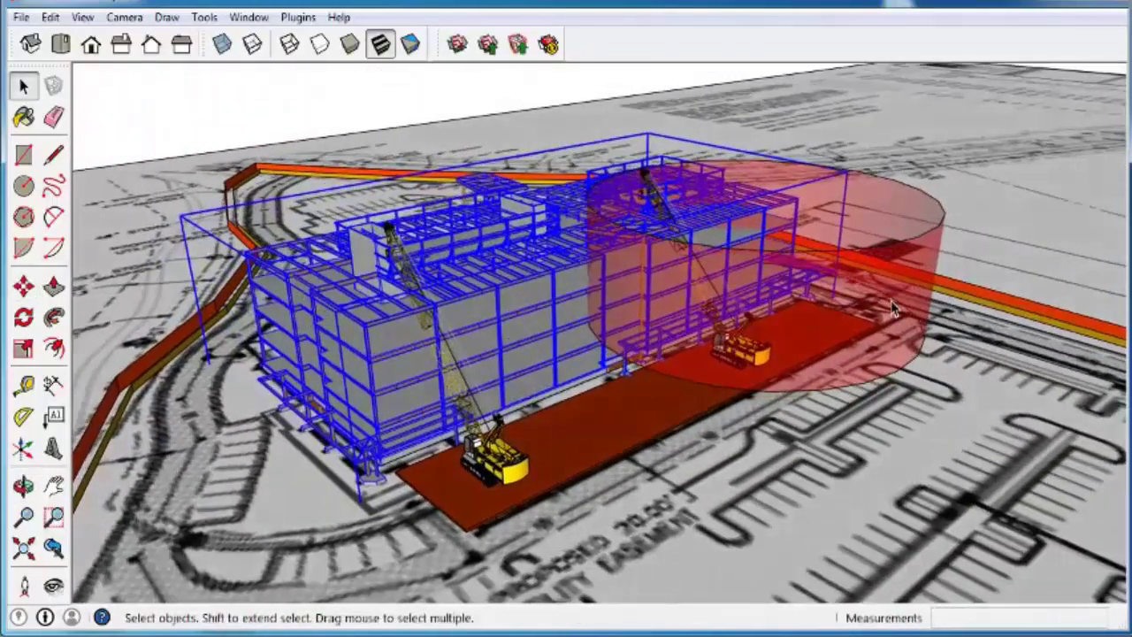
left_click(891, 307)
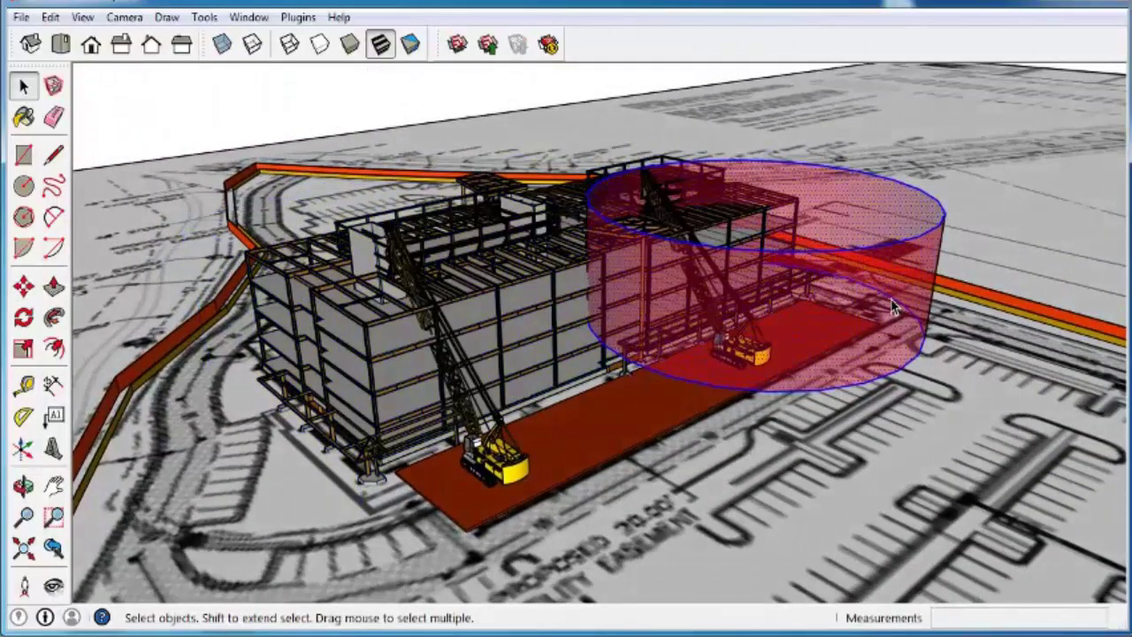
key("Delete")
middle_click_drag(632, 306, 813, 233)
scroll(650, 323, "up", 3)
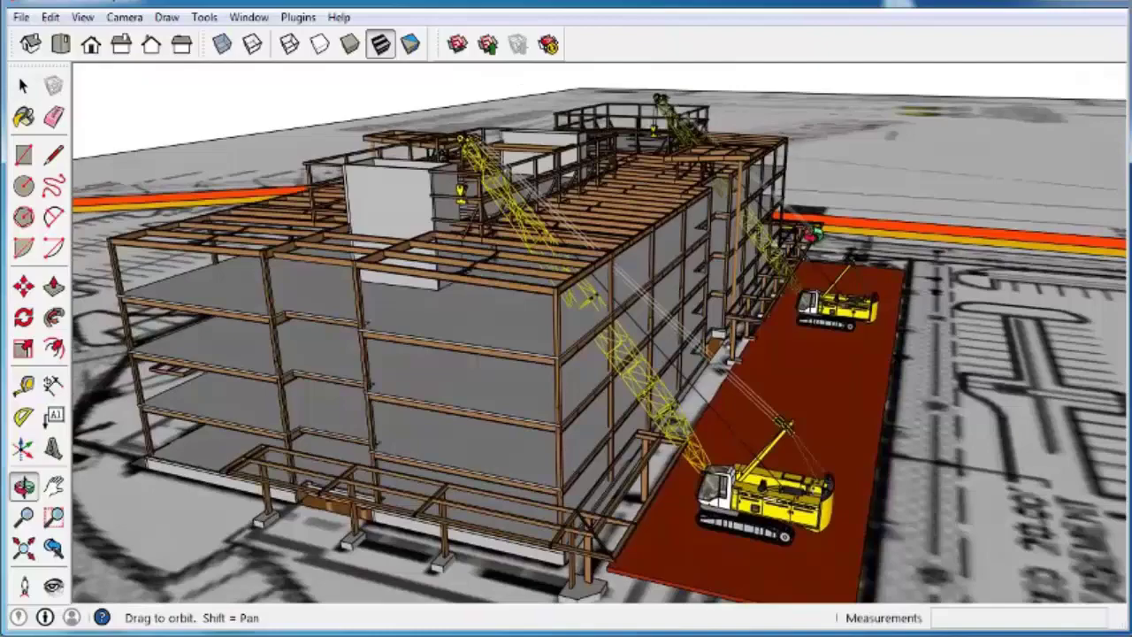
middle_click_drag(814, 232, 821, 228)
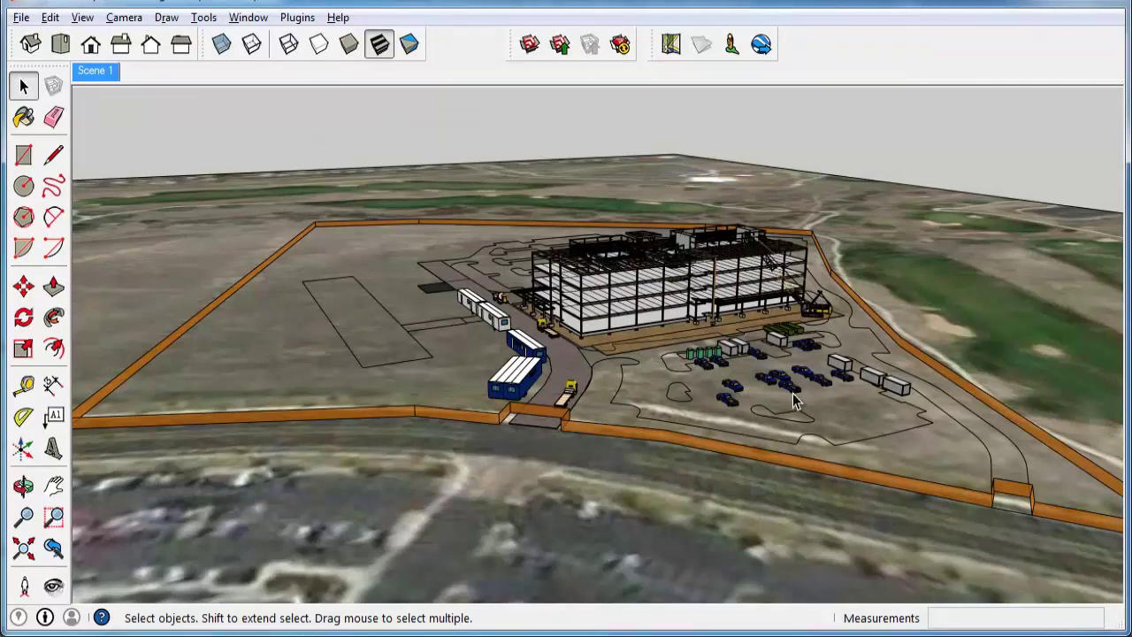
- Examine the finished site model over aerial imagery, including the trailers, access road, steel building, crane and parked trucks, from high and low angles
middle_click_drag(793, 393, 813, 435)
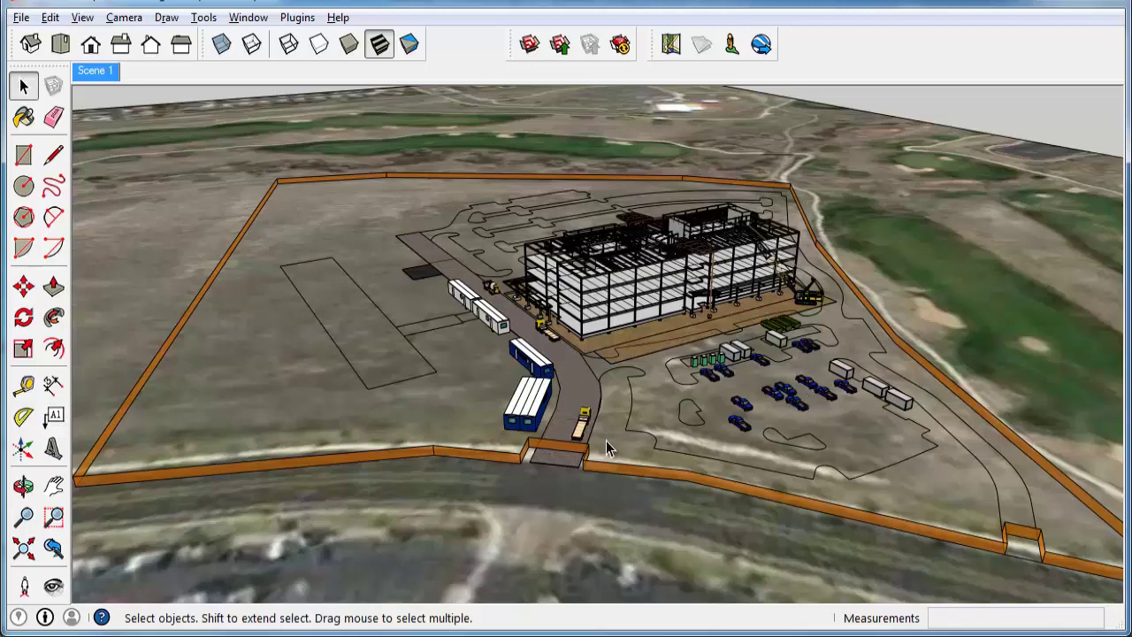
scroll(558, 405, "up", 8)
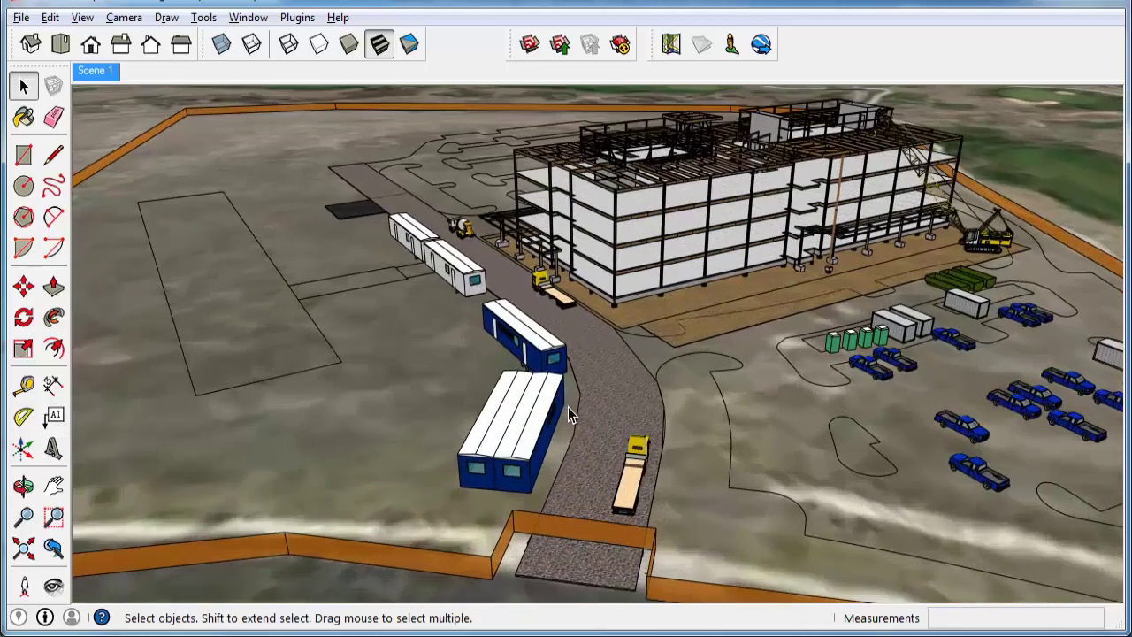
middle_click_drag(568, 406, 757, 421)
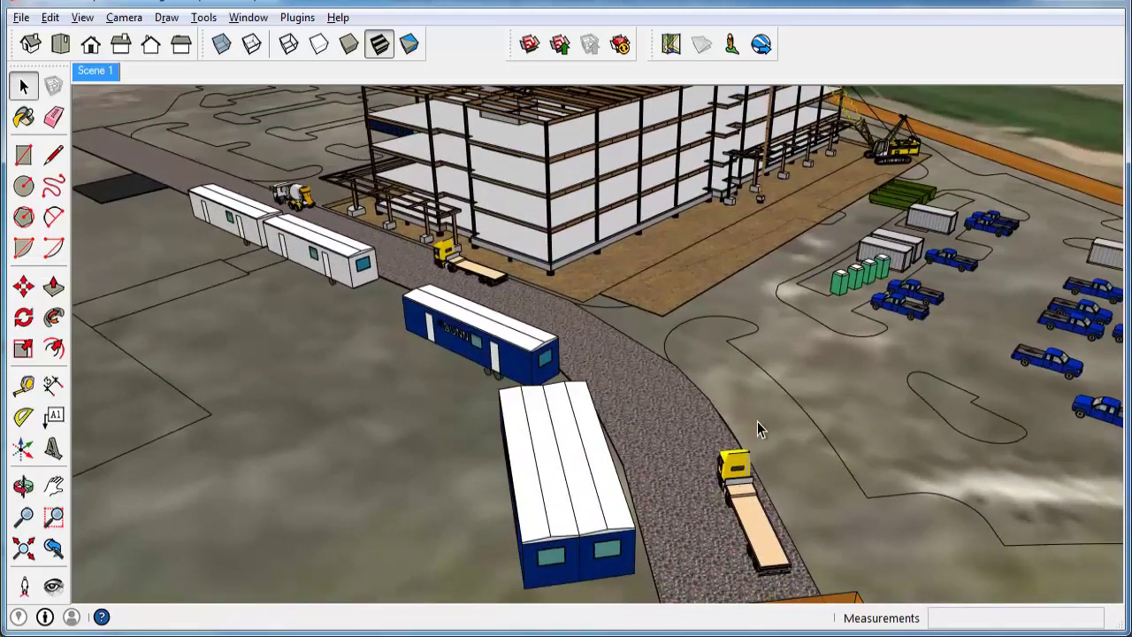
scroll(807, 334, "down", 1)
middle_click_drag(808, 334, 835, 274)
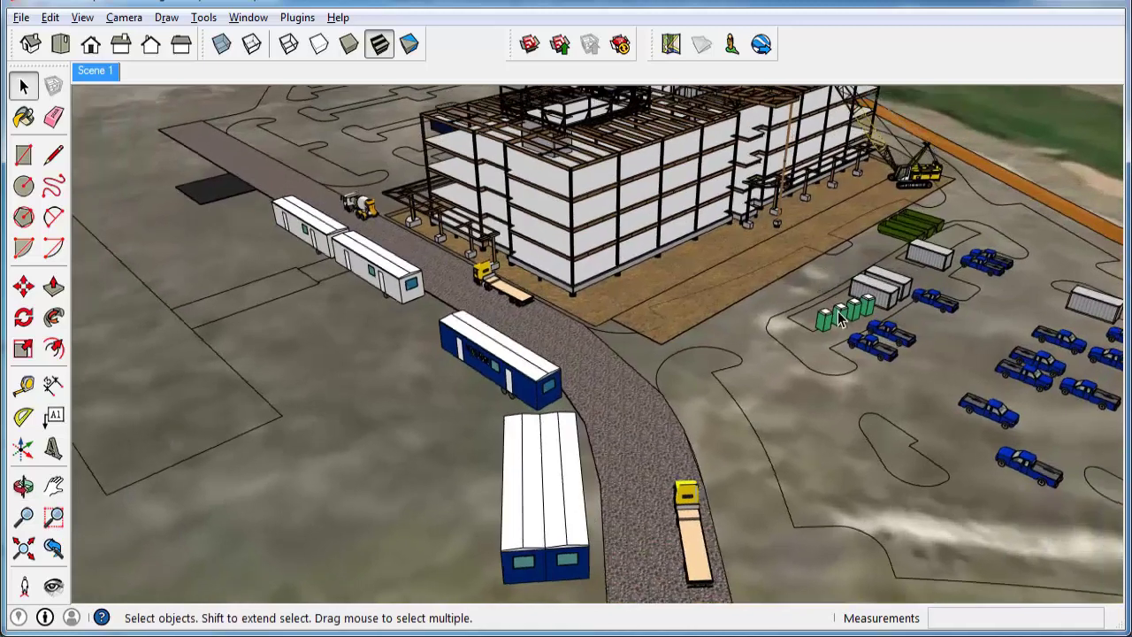
scroll(840, 323, "up", 2)
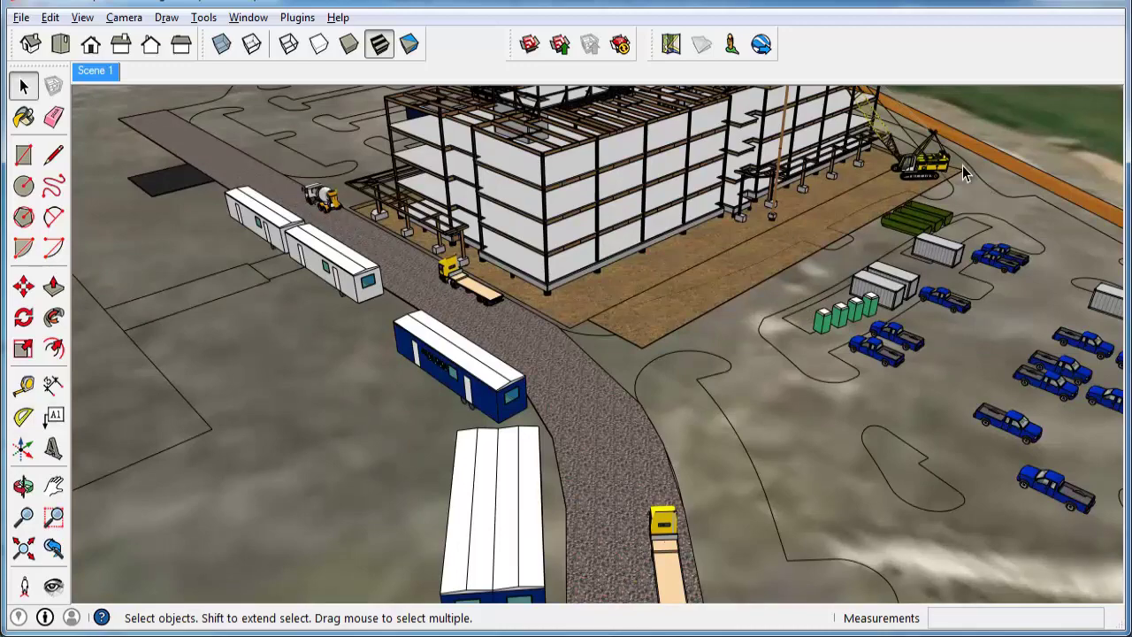
middle_click_drag(897, 241, 866, 227)
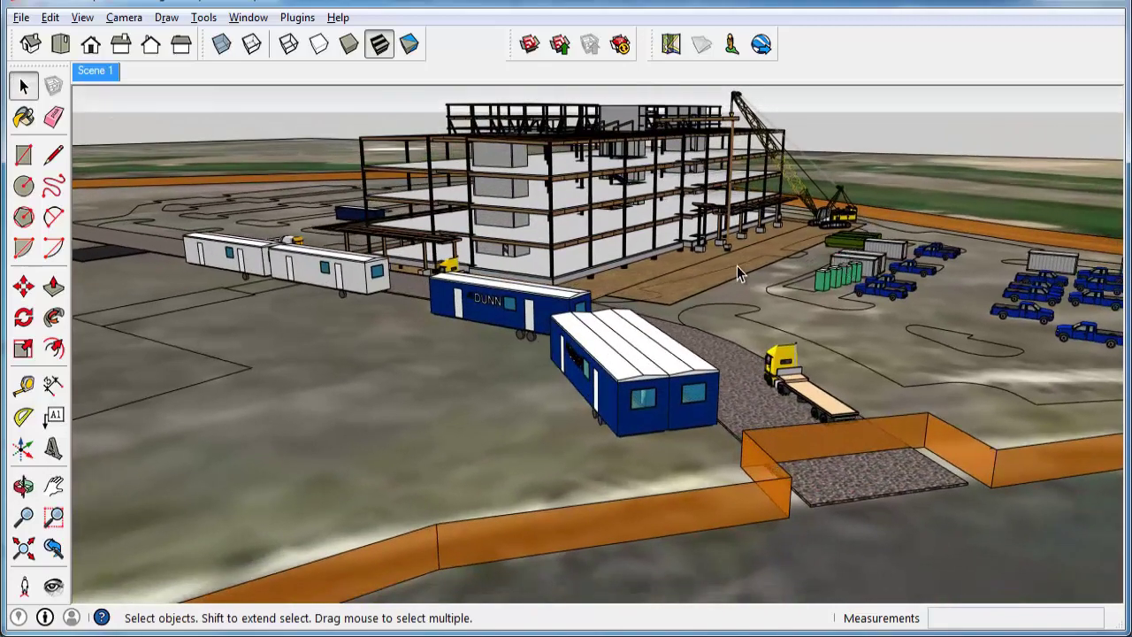
middle_click_drag(788, 299, 773, 324)
scroll(772, 328, "down", 2)
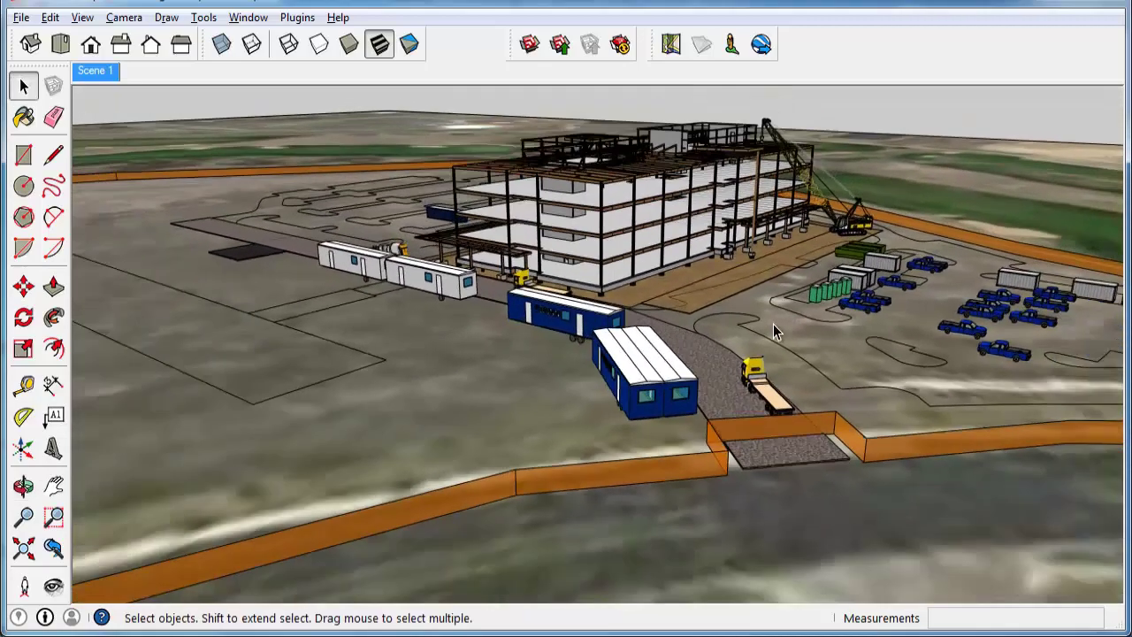
scroll(773, 327, "down", 3)
middle_click_drag(869, 264, 761, 329)
scroll(729, 342, "up", 3)
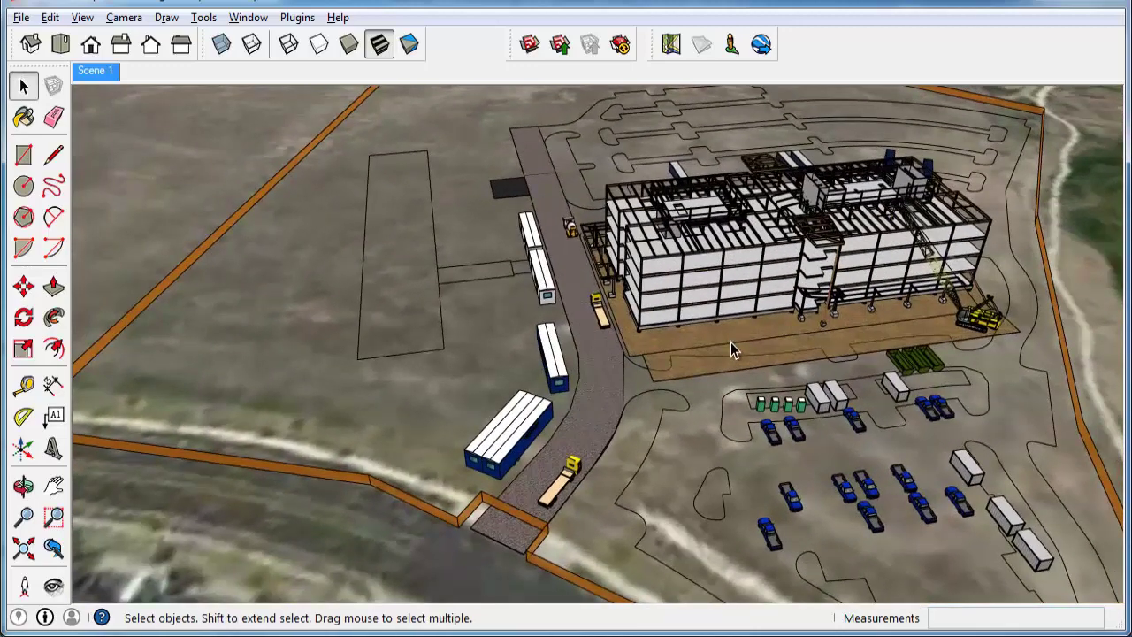